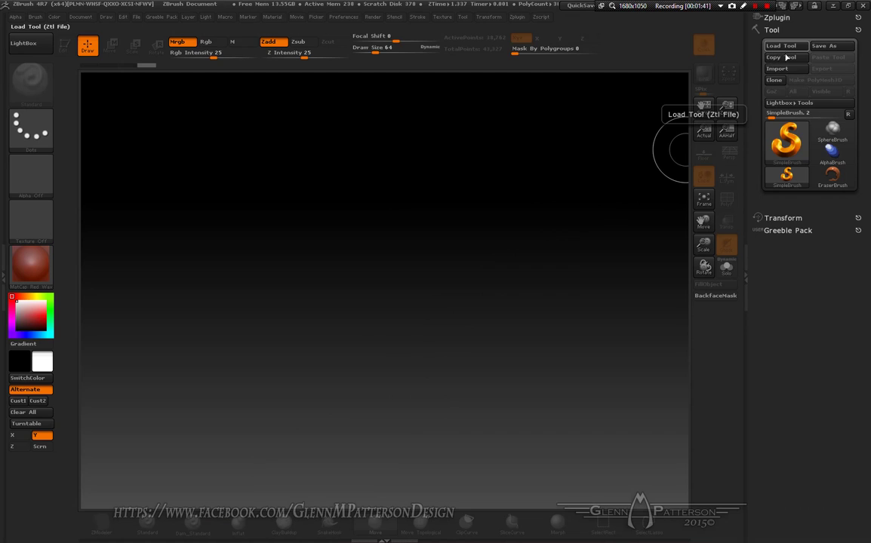
Import the mesh DEMO86K.OBJ from the recently used DEMO_ARTIFACT folder
click(780, 72)
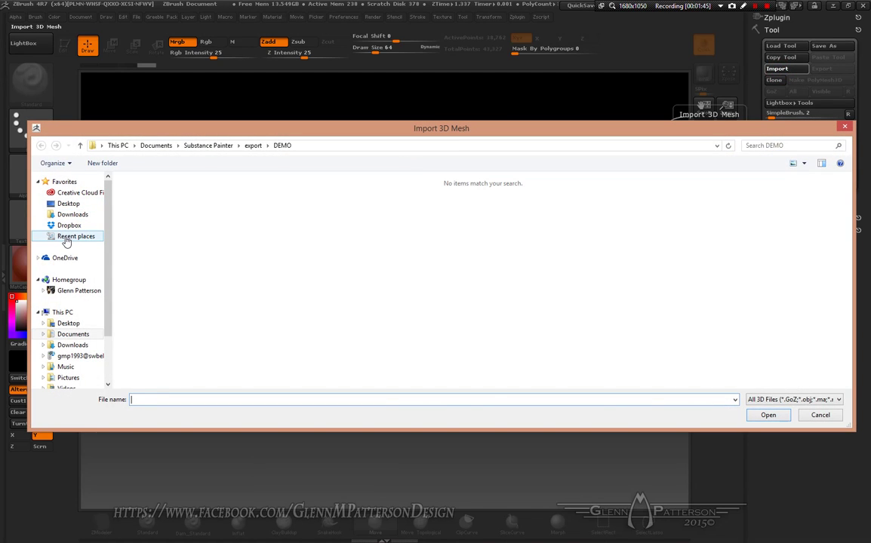
click(66, 237)
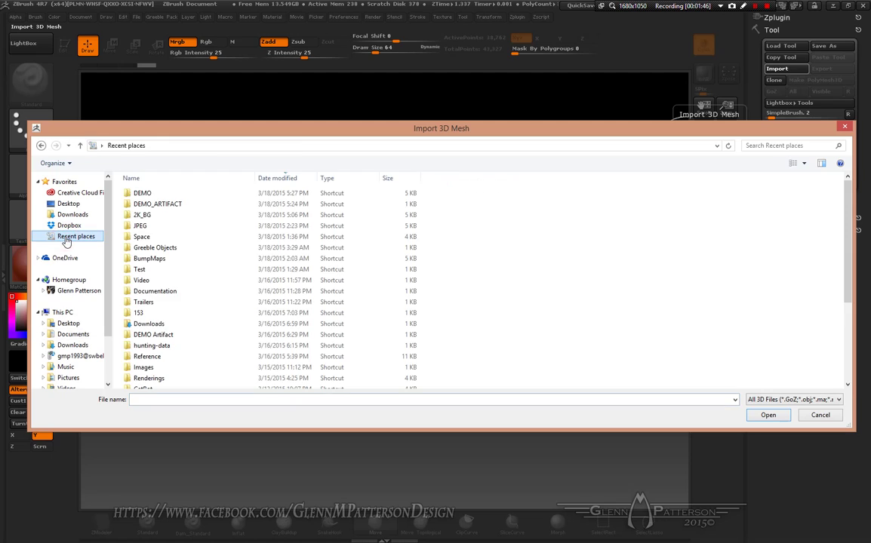
click(126, 205)
double_click(126, 205)
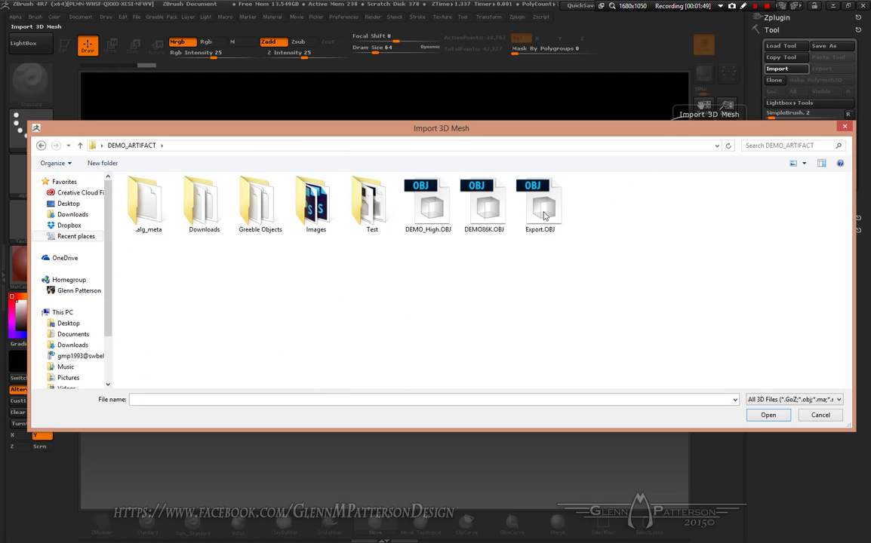
double_click(488, 217)
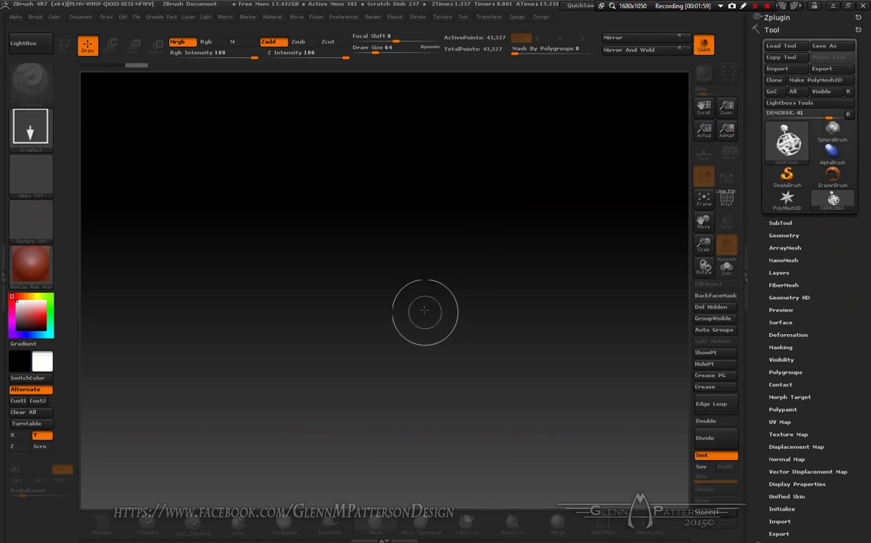
Draw the imported DEMO86K model upright on the canvas, enter Edit mode and assign it the BasicMaterial material
drag(412, 295, 420, 495)
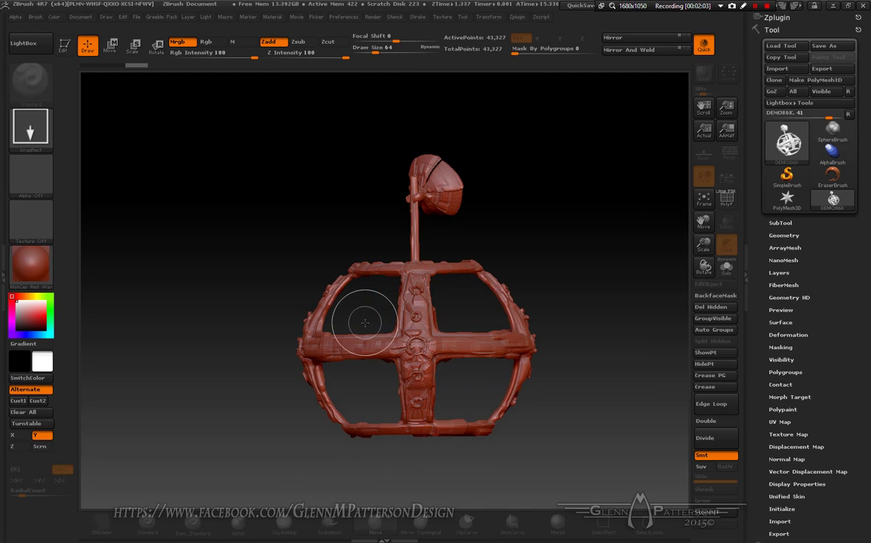
key(t)
click(33, 266)
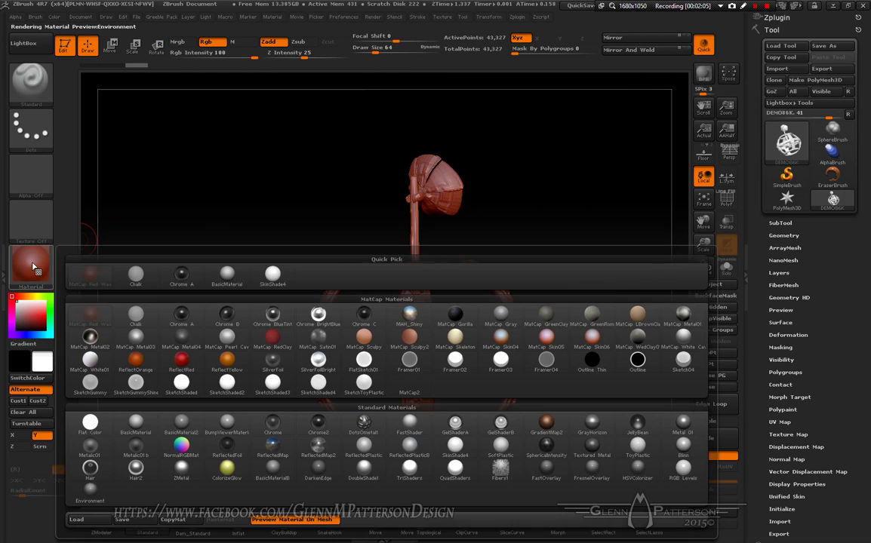
click(133, 428)
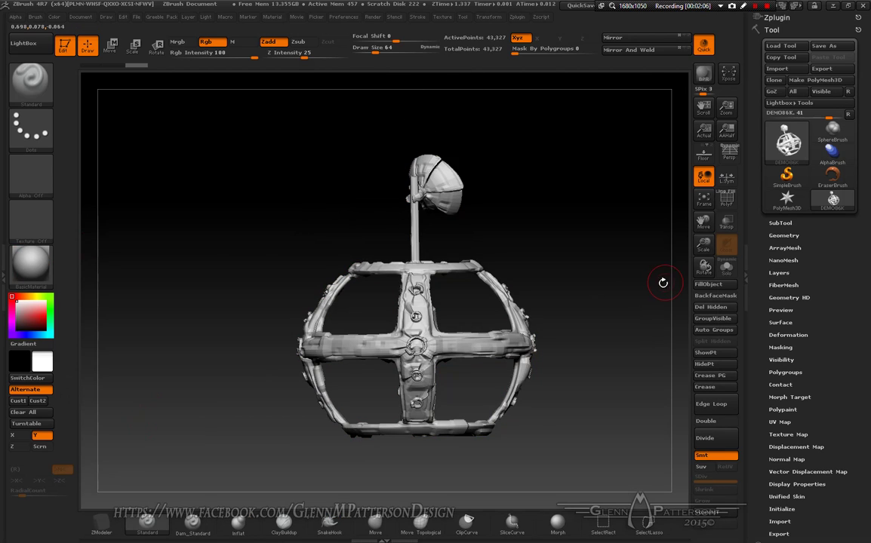
Isolate the satellite dish at the top of the mast, extending the visible selection to its whole connected part including the mounting arm
drag(595, 309, 544, 275)
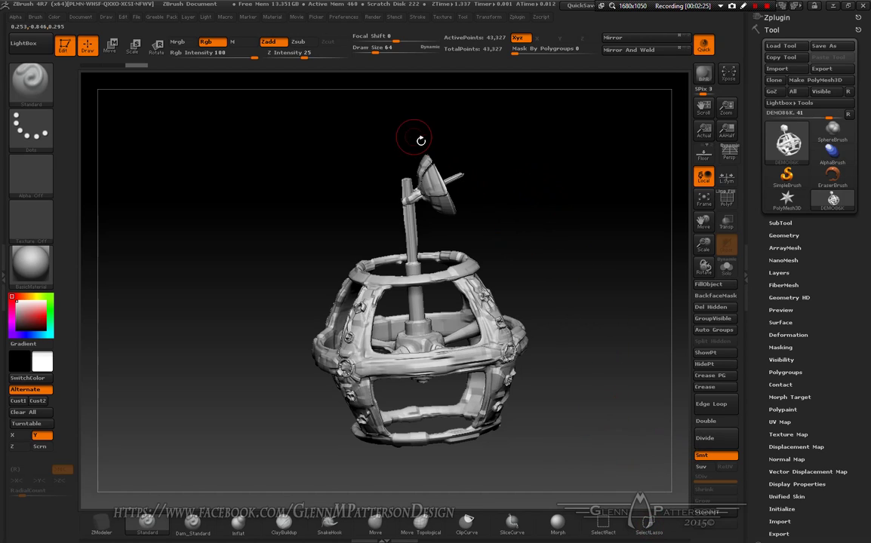
drag(634, 227, 683, 361)
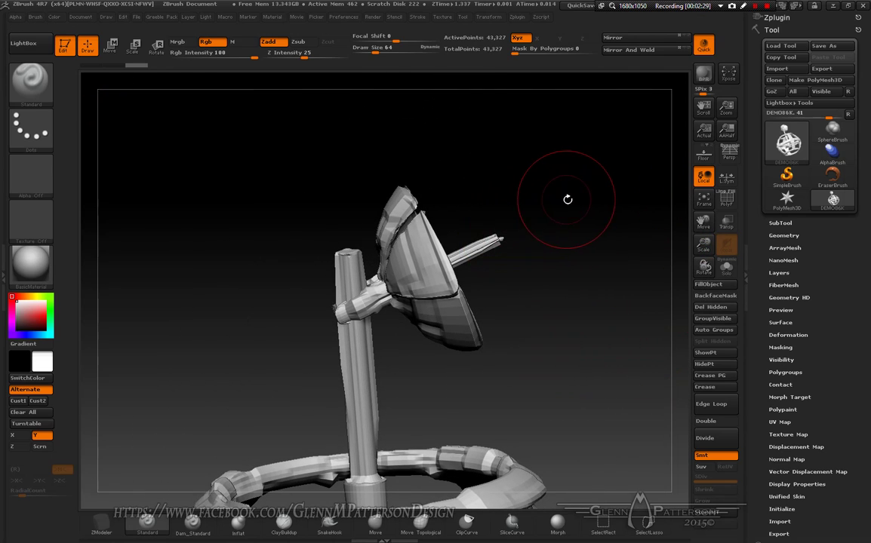
key(ctrl+shift)
mouse_move(529, 176)
mouse_down()
mouse_move(370, 151)
mouse_move(380, 260)
mouse_move(360, 285)
mouse_move(442, 378)
mouse_move(513, 361)
mouse_move(567, 317)
mouse_up()
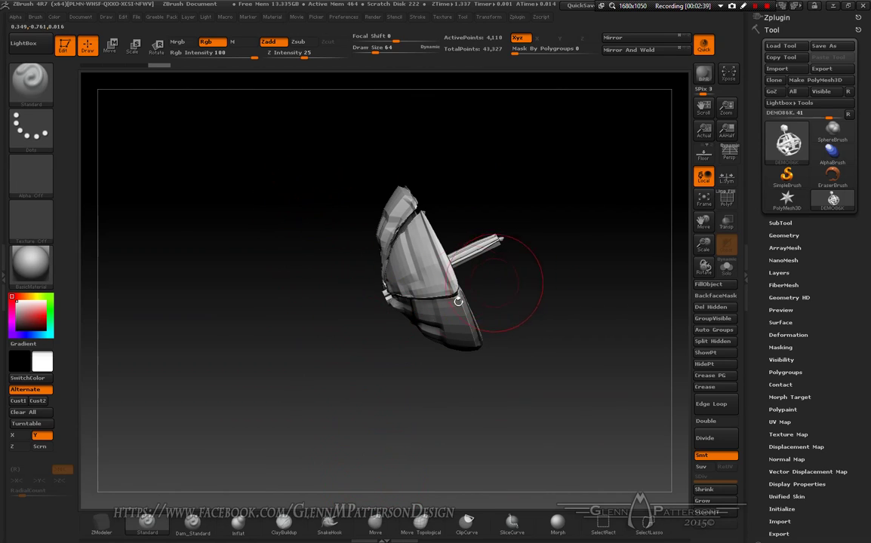
key(ctrl)
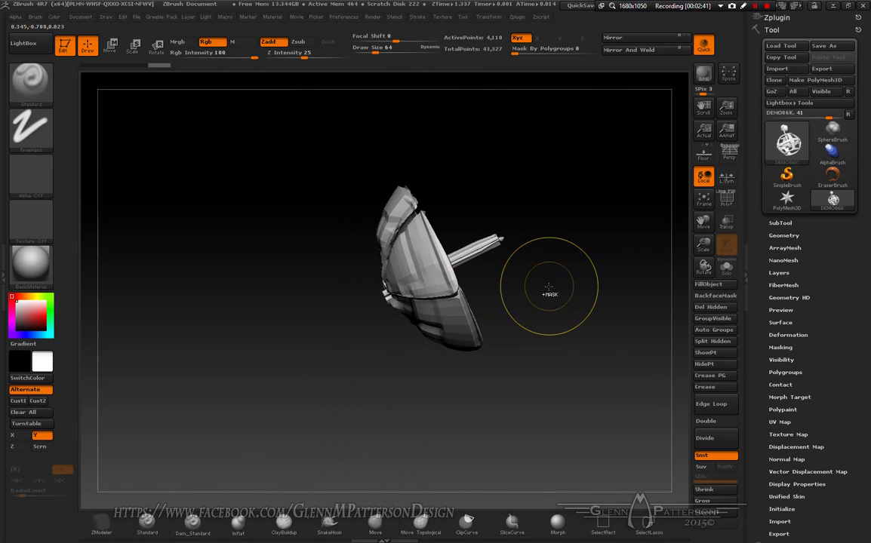
key(ctrl+shift+a)
mouse_move(547, 319)
mouse_down()
mouse_move(545, 285)
mouse_move(548, 327)
mouse_move(530, 230)
mouse_move(518, 223)
mouse_move(563, 322)
mouse_up()
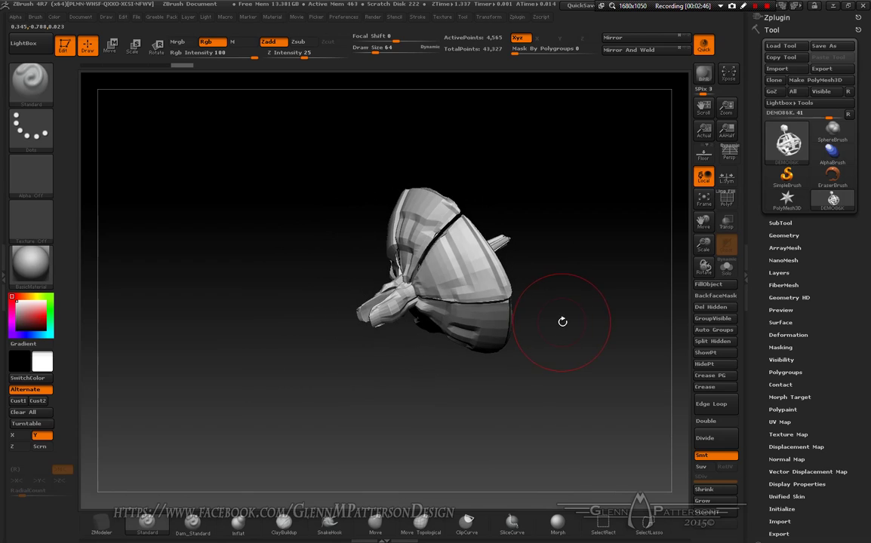
Split the hidden geometry away from the visible dish into its own subtool
click(779, 223)
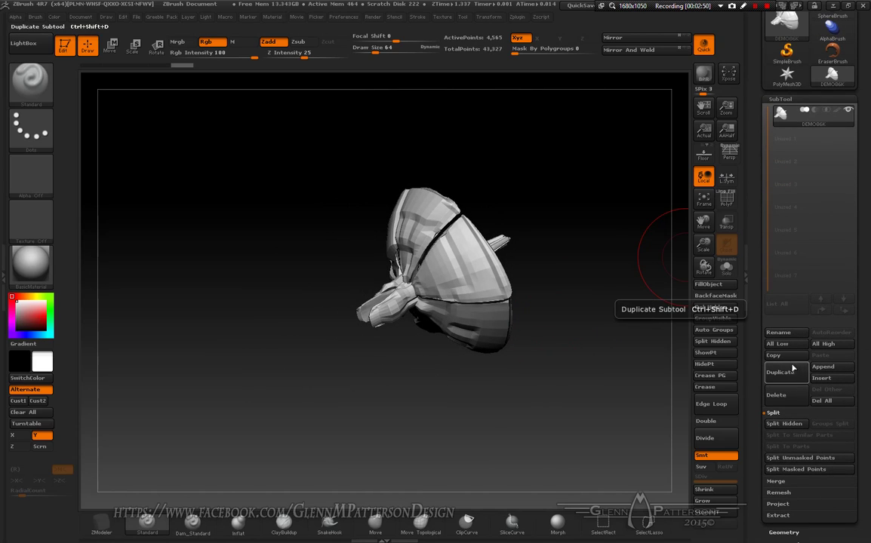
click(784, 424)
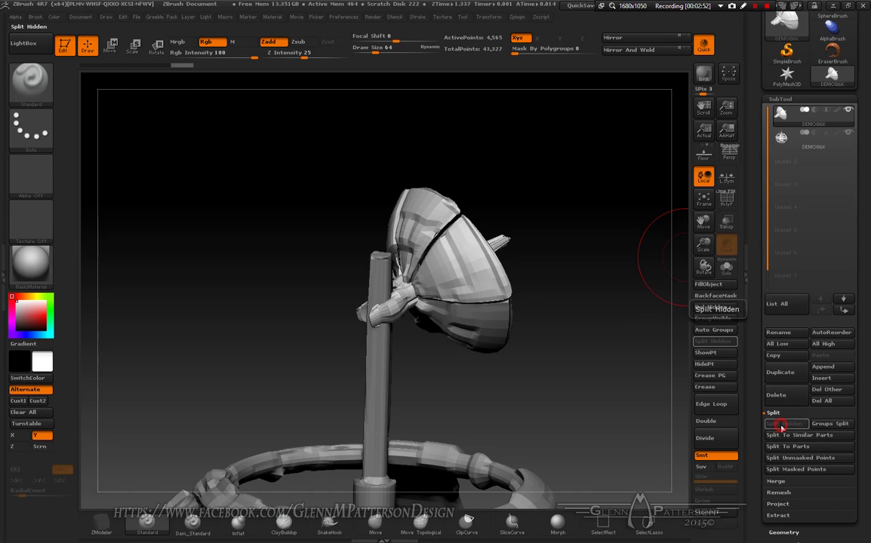
mouse_move(452, 294)
mouse_down()
mouse_move(423, 250)
mouse_move(434, 238)
mouse_move(453, 257)
mouse_up()
drag(594, 348, 576, 354)
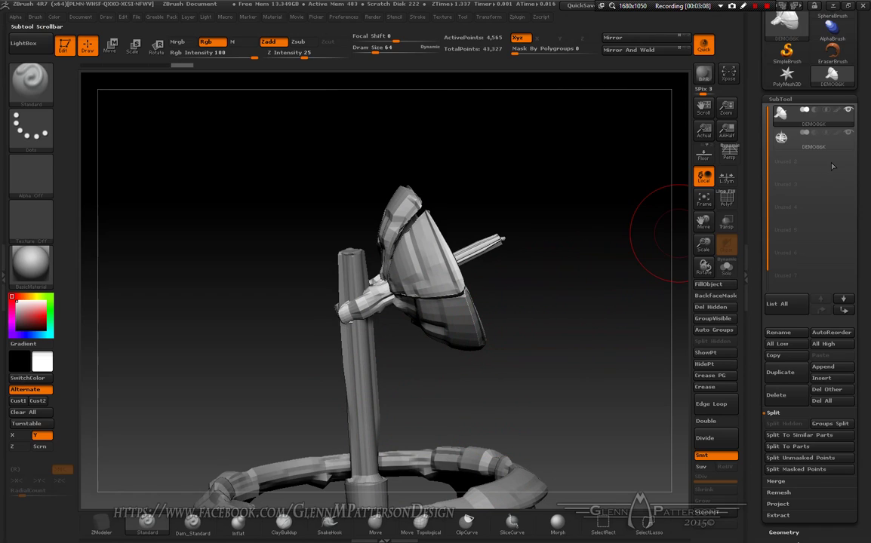
Rename the subtool containing the satellite dish as Dish
mouse_move(822, 148)
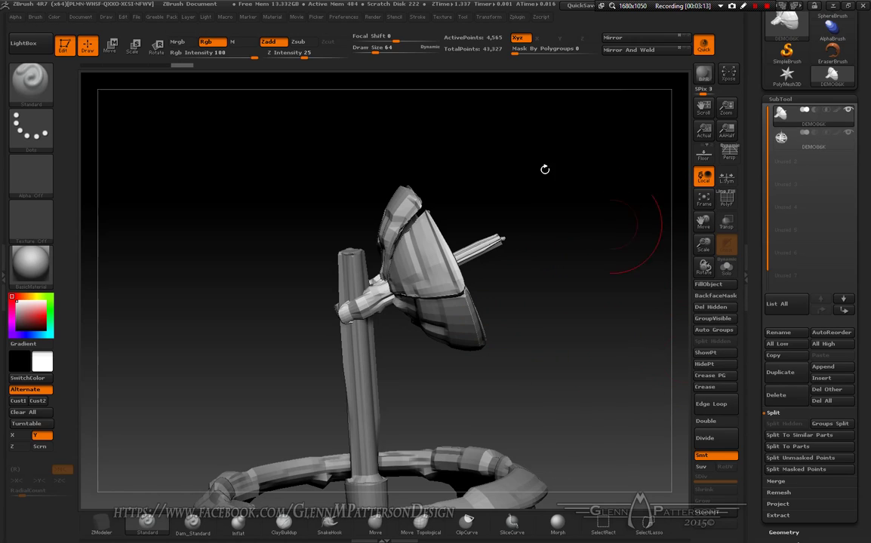
click(784, 333)
text(Dish)
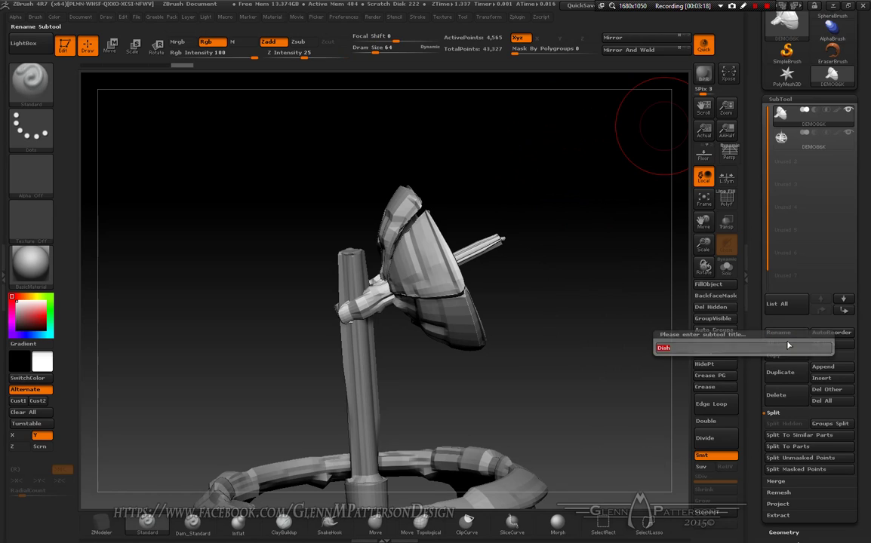
key(Return)
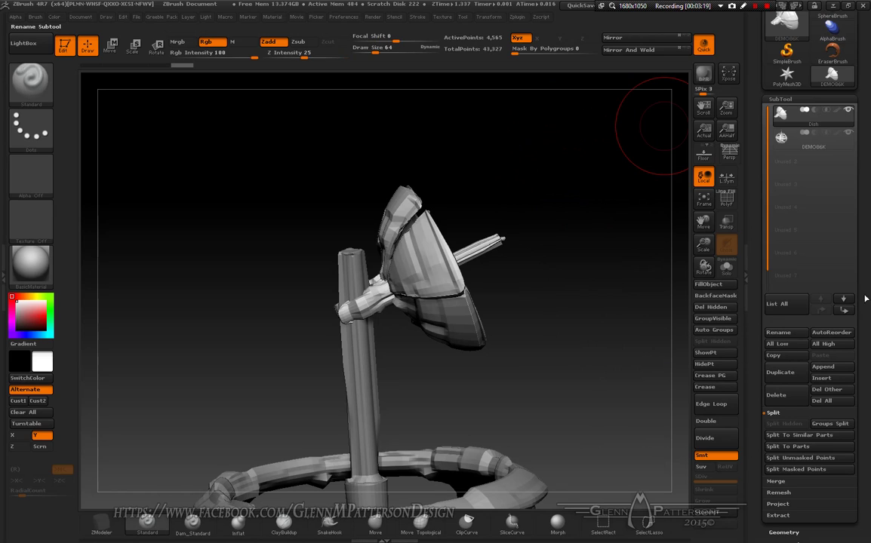
Select the subtool containing the mast and spherical frame and rename it as Hull
click(827, 149)
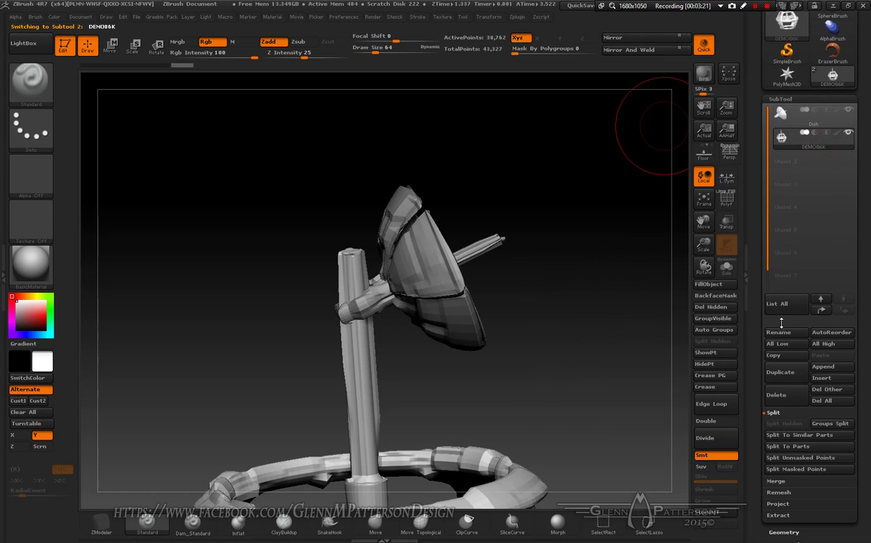
click(788, 333)
text(Hull)
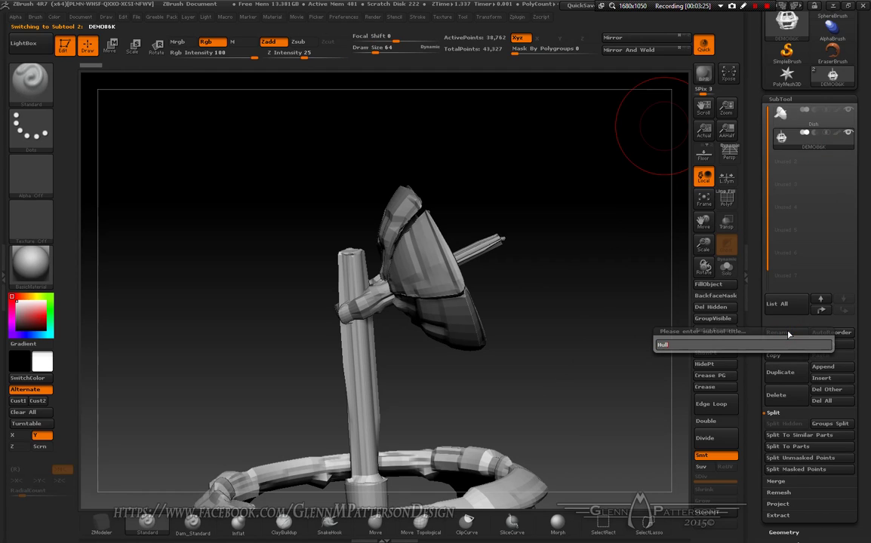
key(Return)
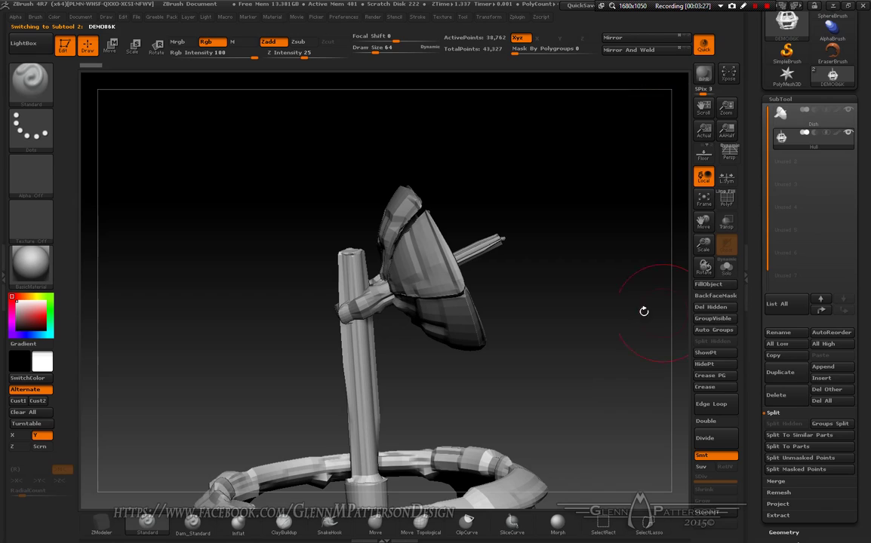
Export the Hull and Dish subtools as separate OBJ files, Hull.obj and Dish.obj, in the DEMO_ARTIFACT folder
drag(866, 205, 868, 276)
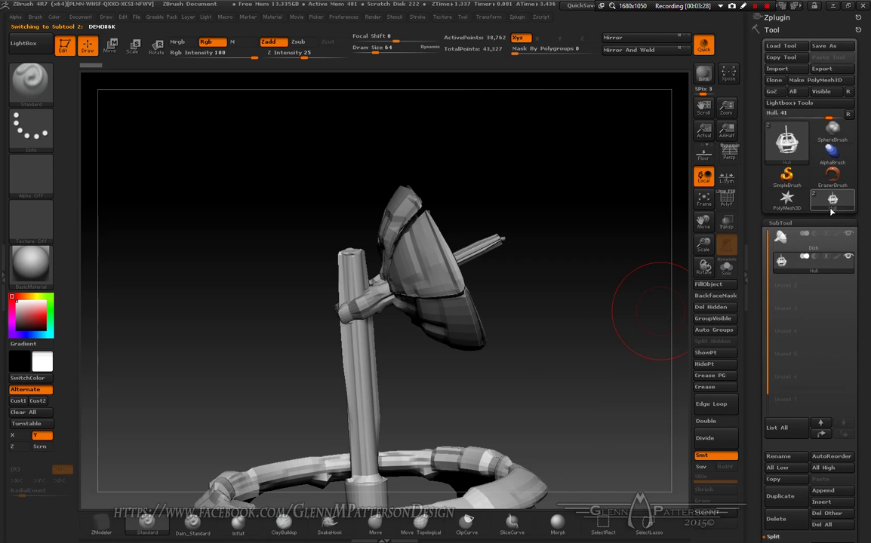
click(822, 68)
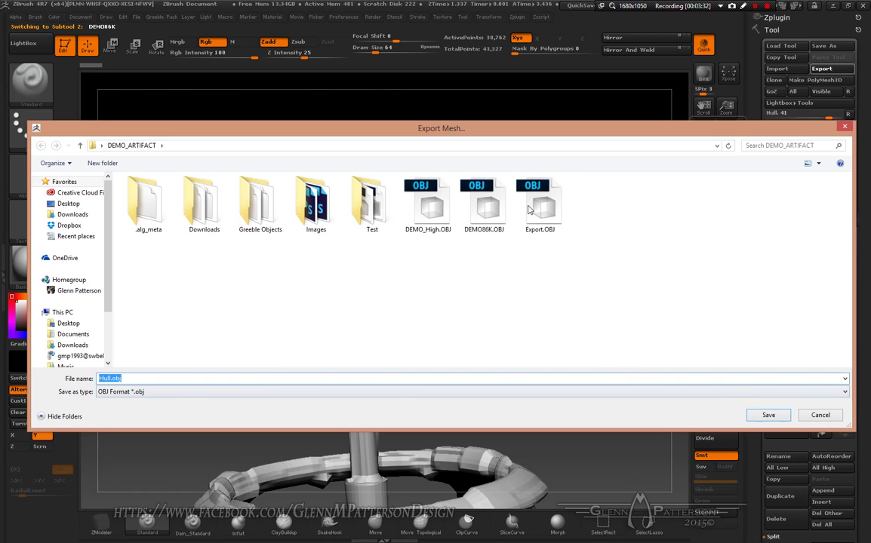
click(768, 416)
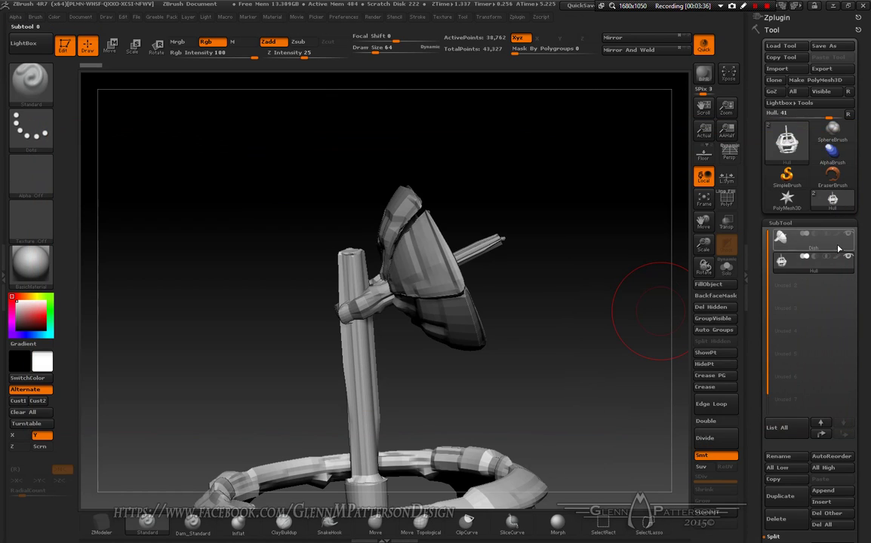
click(837, 248)
click(822, 68)
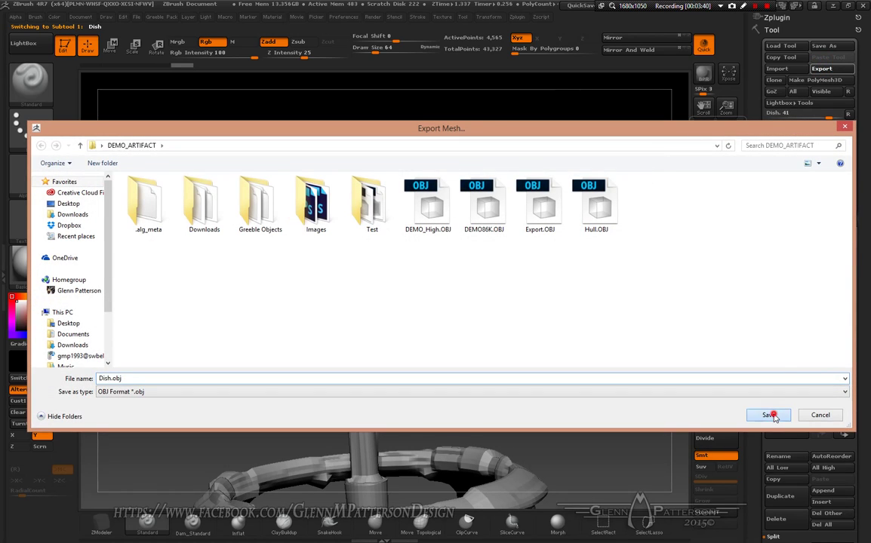
click(769, 415)
drag(585, 320, 634, 237)
click(703, 200)
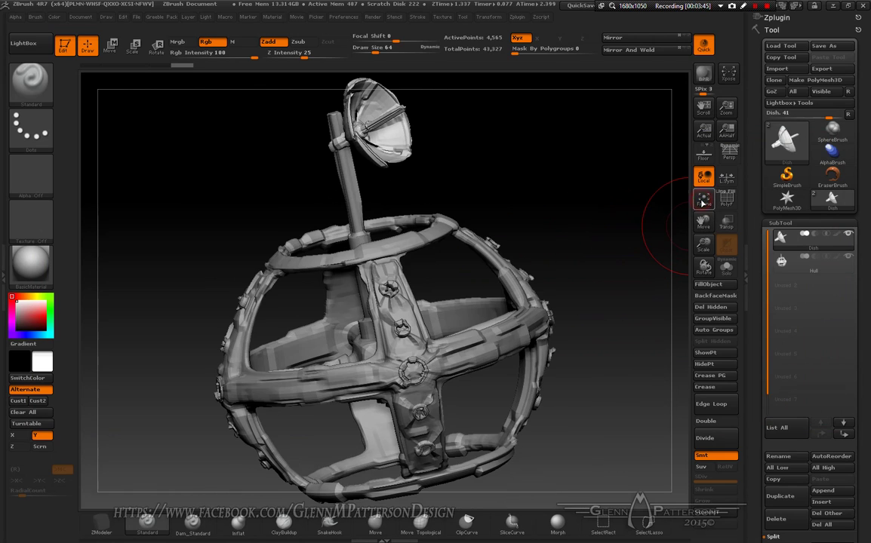
drag(584, 189, 587, 224)
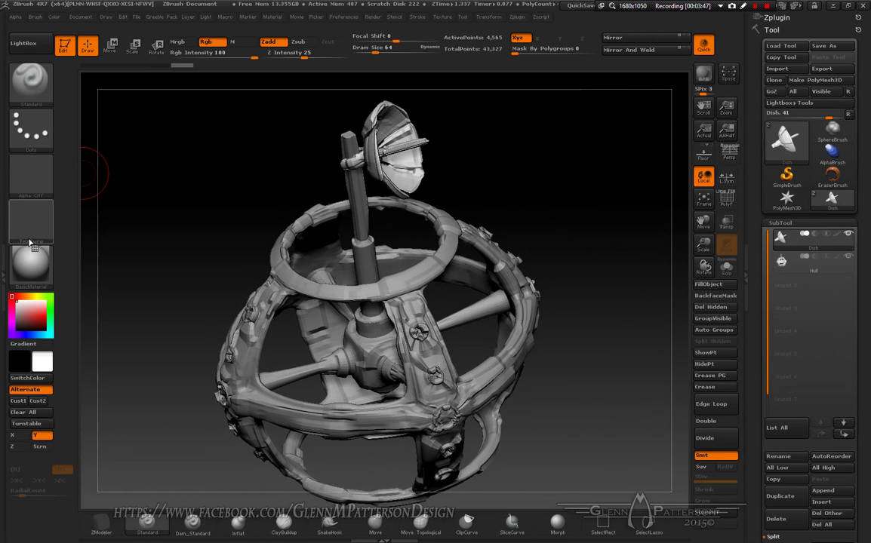
Import defaultMat_Base_Color.jpg as a texture from the DEMO folder in Substance Painter's export directory under Documents
click(4, 238)
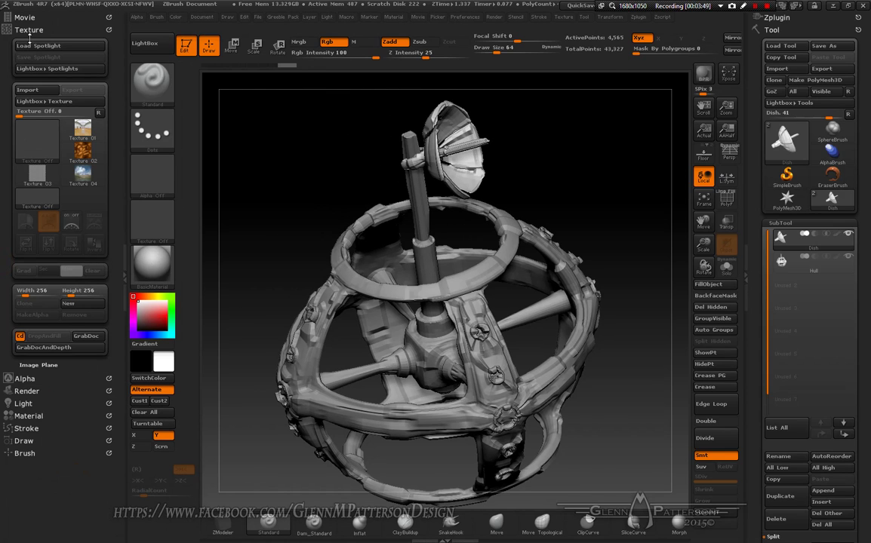
click(38, 143)
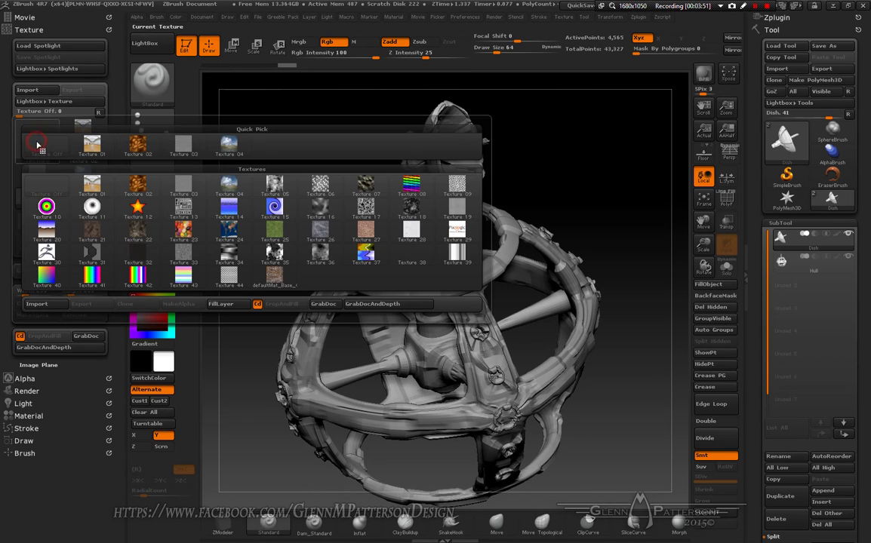
click(37, 304)
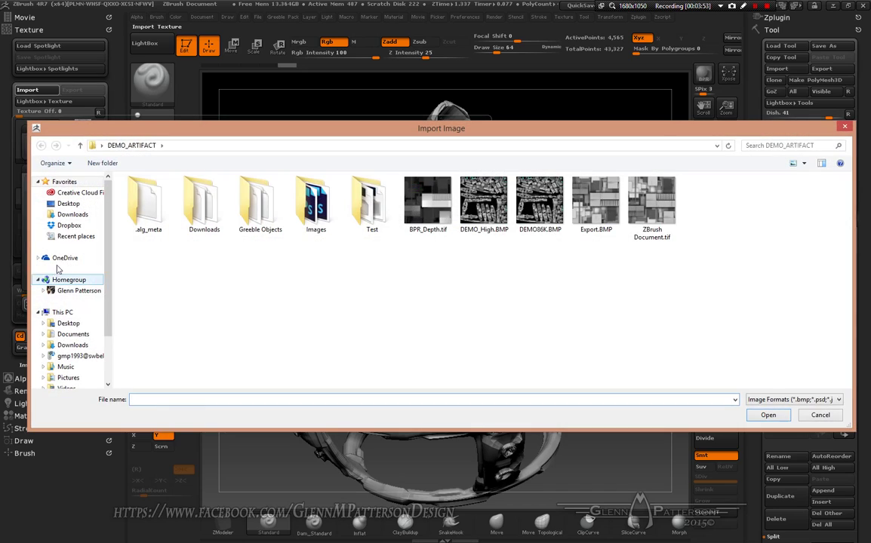
click(60, 334)
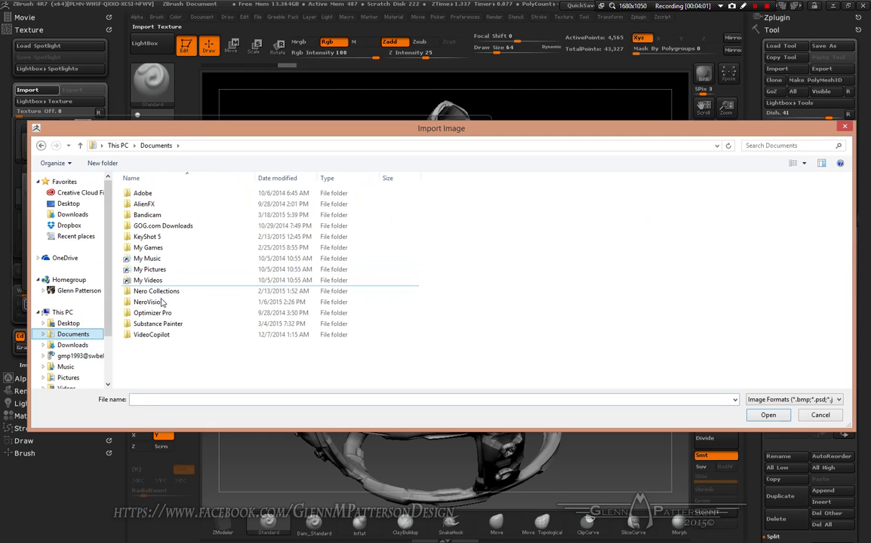
double_click(129, 325)
double_click(130, 193)
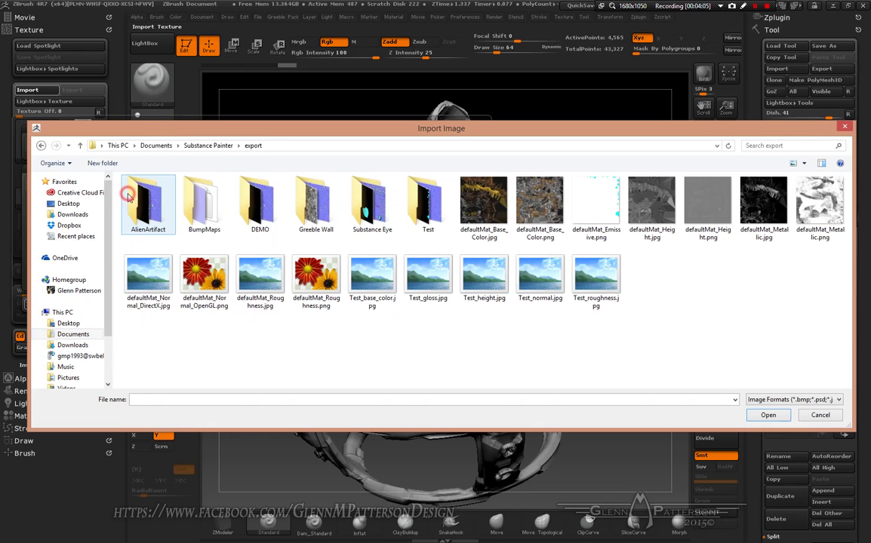
double_click(255, 195)
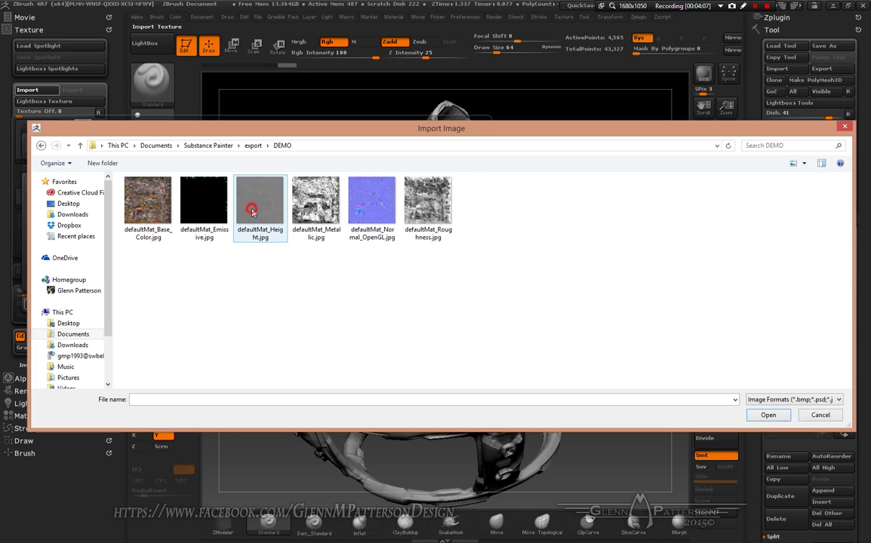
click(149, 216)
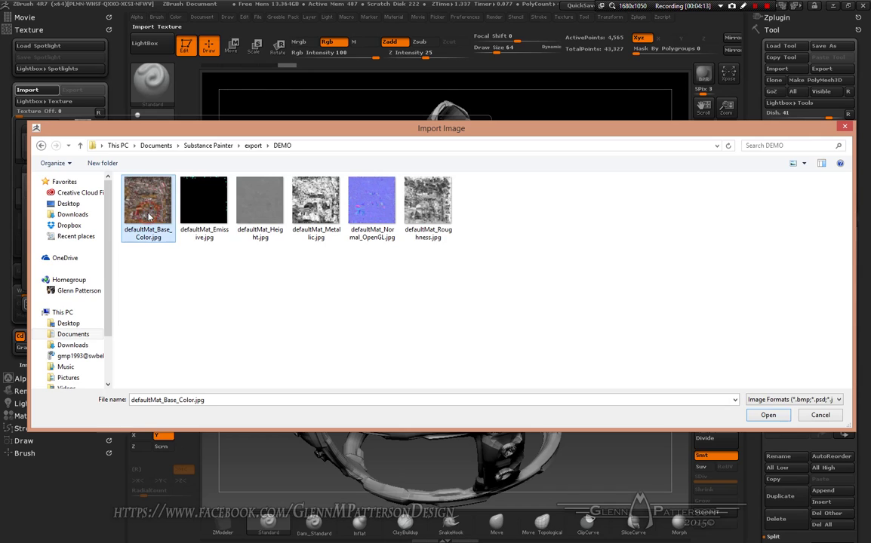
click(768, 415)
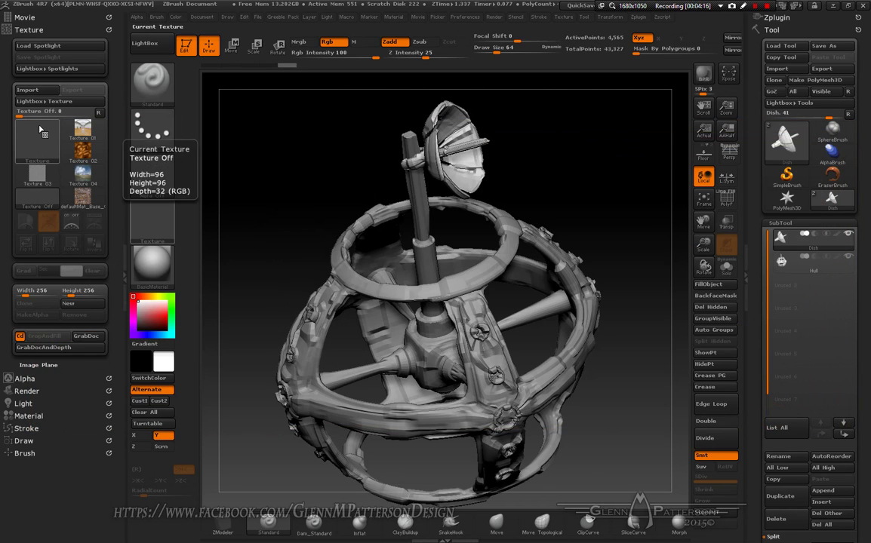
Select the imported defaultMat_Base_Color texture, enable antialiasing for it and flip it vertically
click(83, 198)
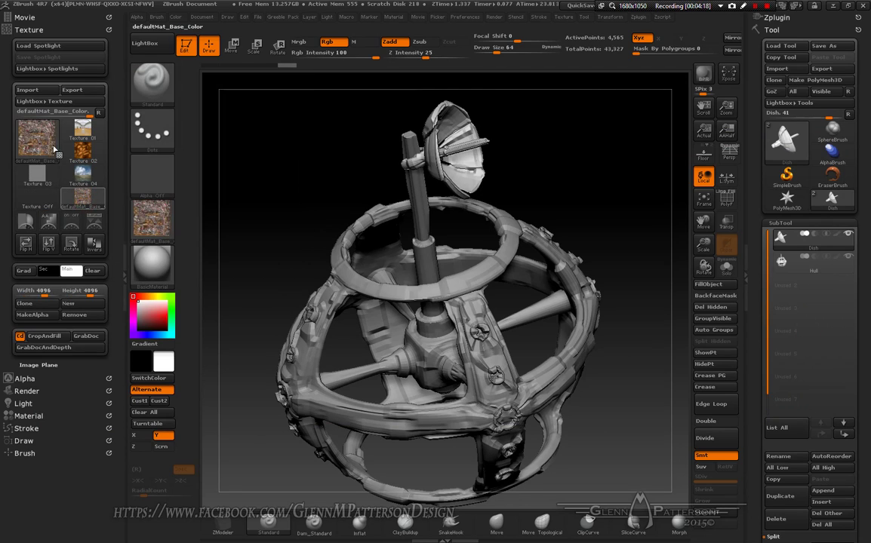
click(48, 221)
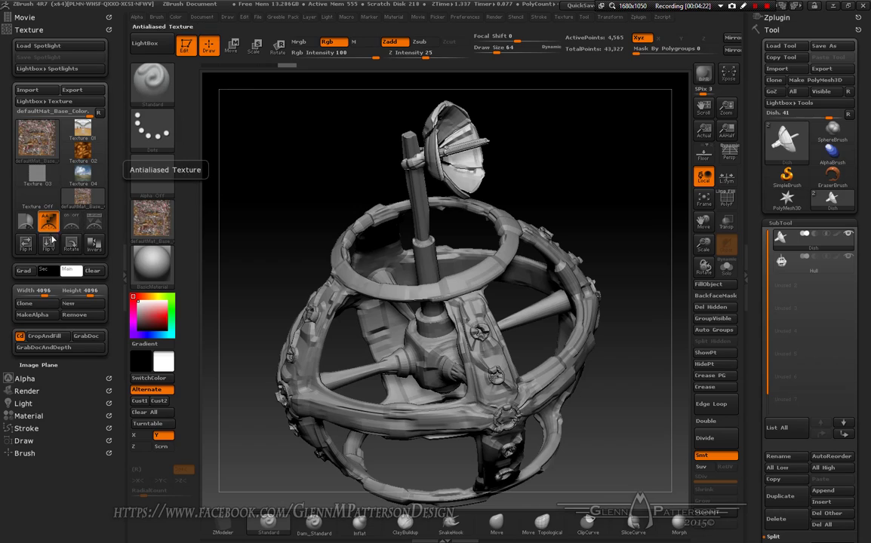
click(48, 244)
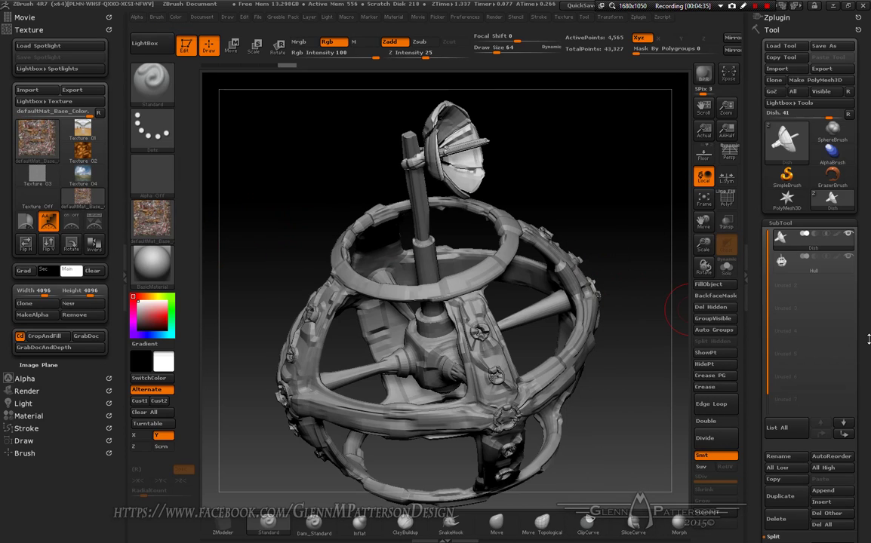
Select the Hull subtool and apply the defaultMat_Base_Color texture as its texture map
scroll(811, 339, down, 4)
click(827, 178)
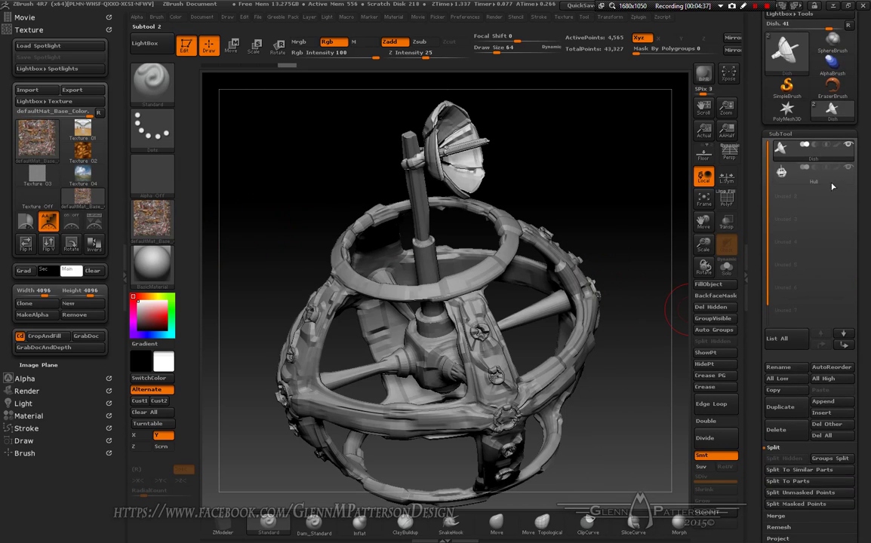
scroll(786, 296, down, 5)
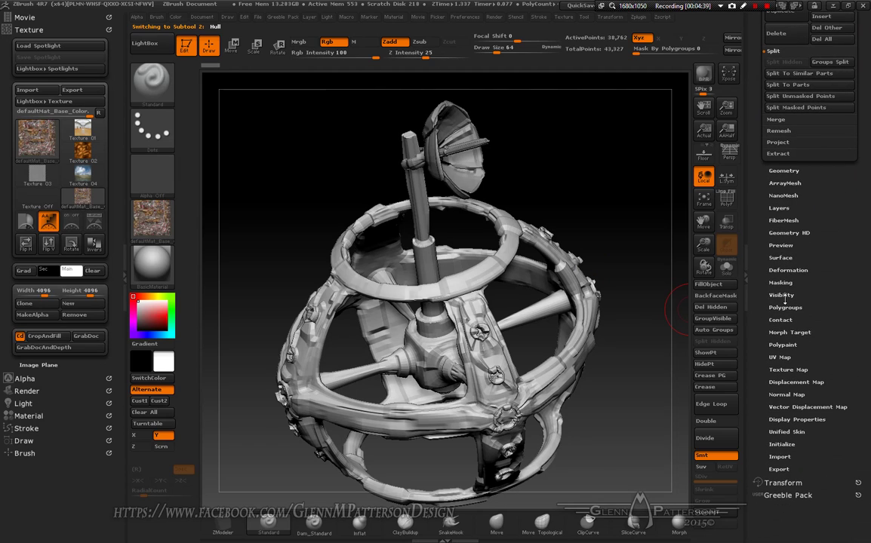
click(782, 369)
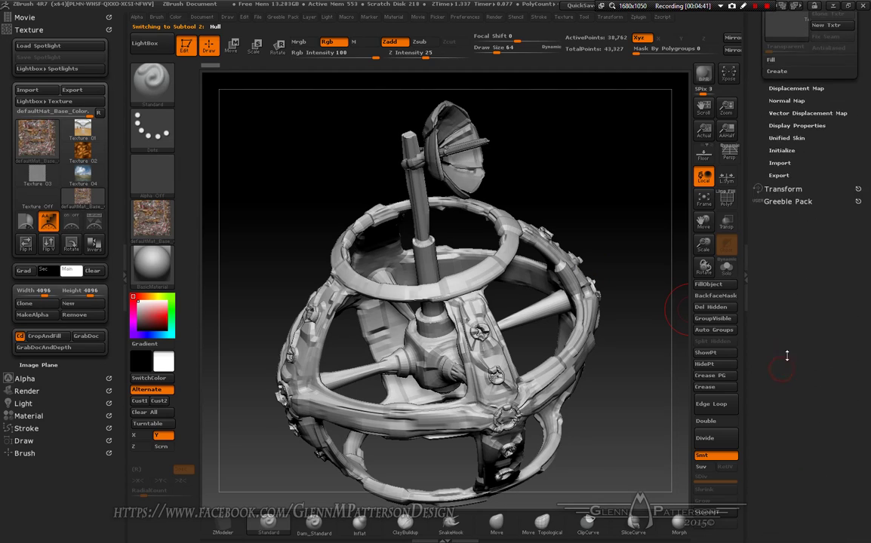
scroll(831, 319, up, 4)
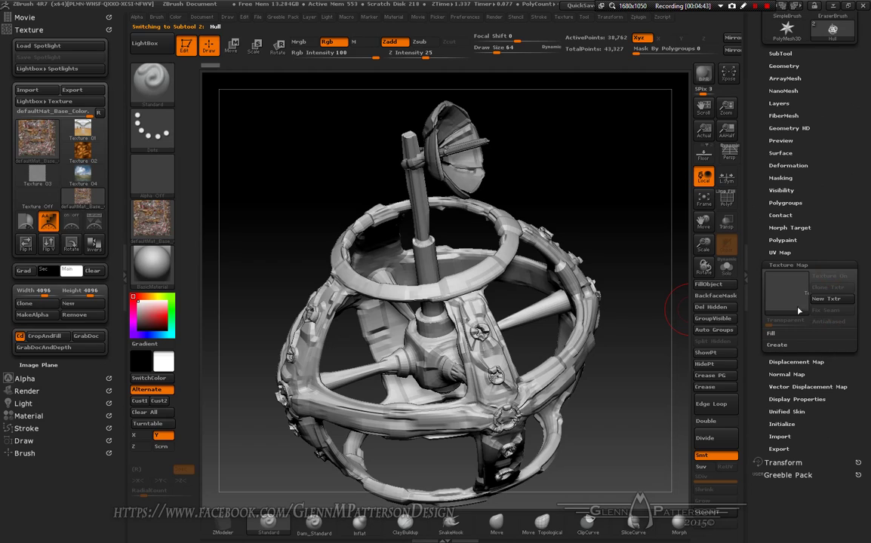
click(791, 296)
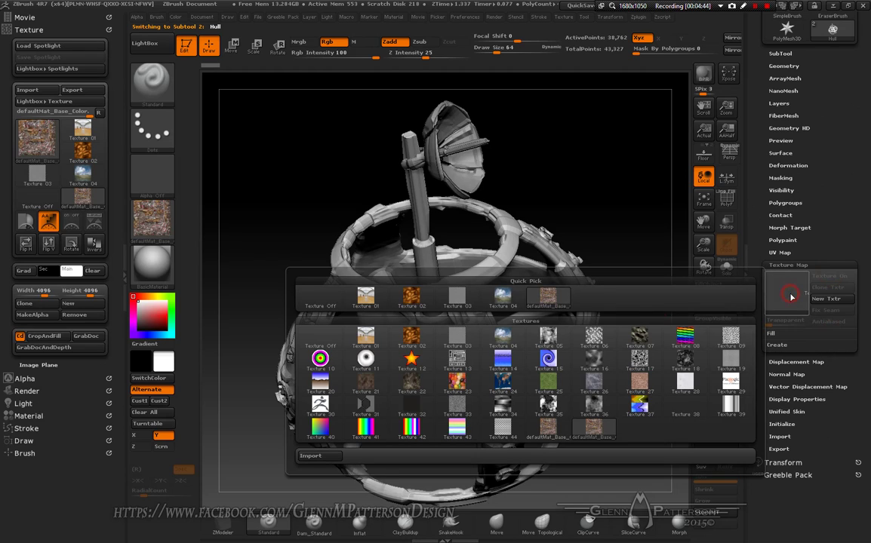
click(545, 299)
click(626, 383)
drag(632, 391, 628, 361)
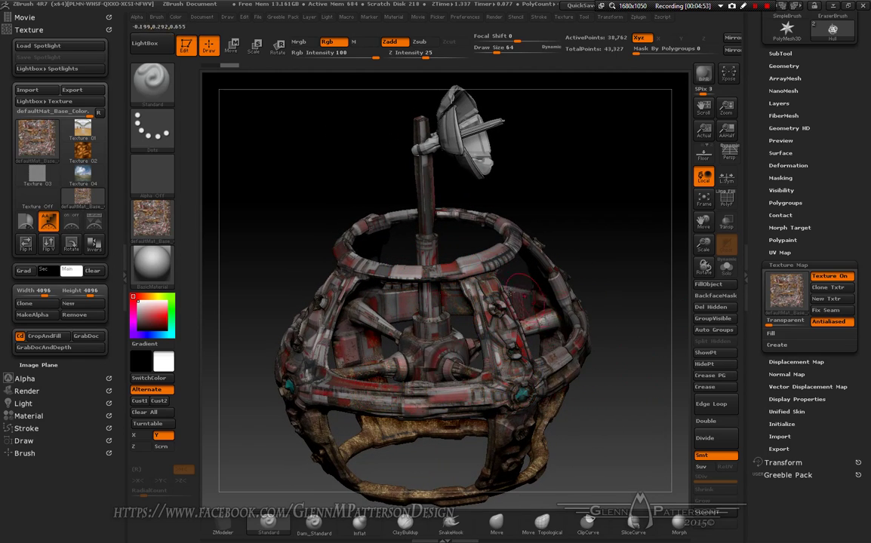
Apply the defaultMat_Base_Color texture map to the Dish subtool and inspect the textured artifact from several angles
alt+click(464, 216)
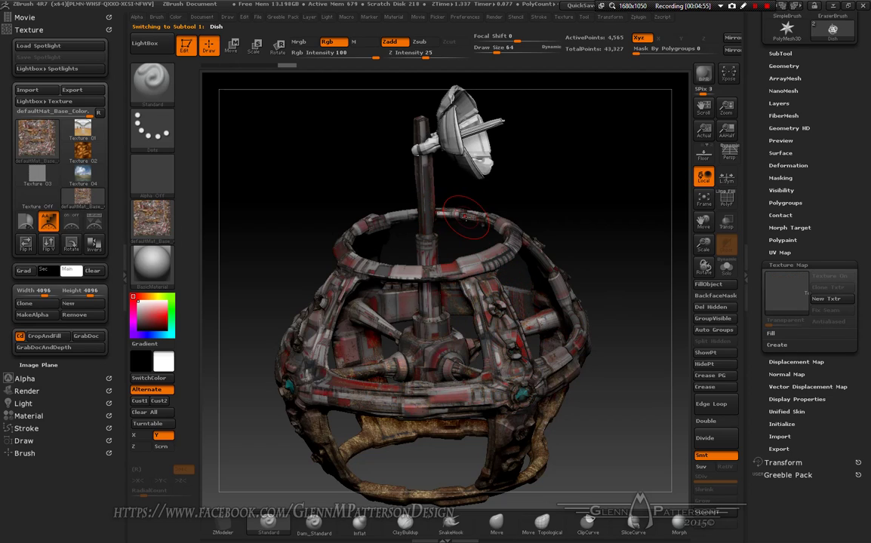
click(785, 301)
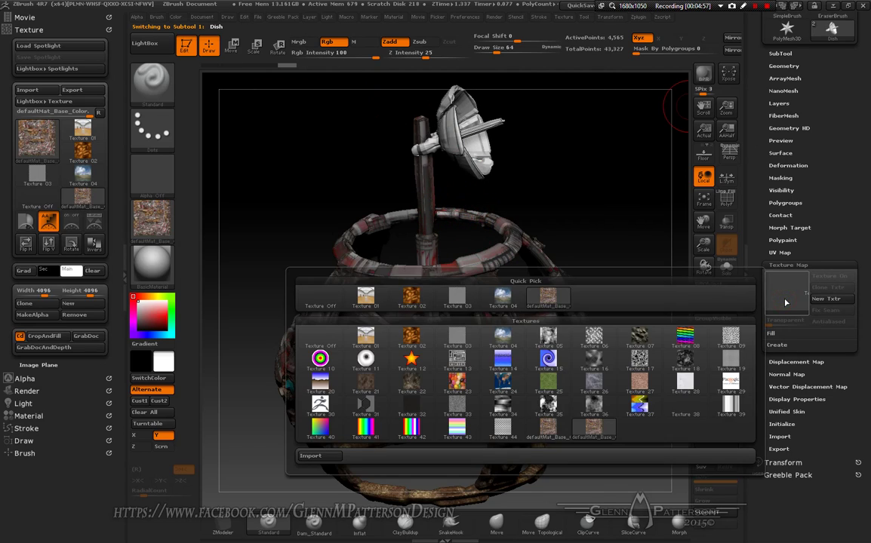
click(549, 296)
mouse_move(600, 209)
mouse_down()
mouse_move(559, 257)
mouse_move(616, 197)
mouse_move(611, 187)
mouse_move(584, 210)
mouse_move(606, 209)
mouse_up()
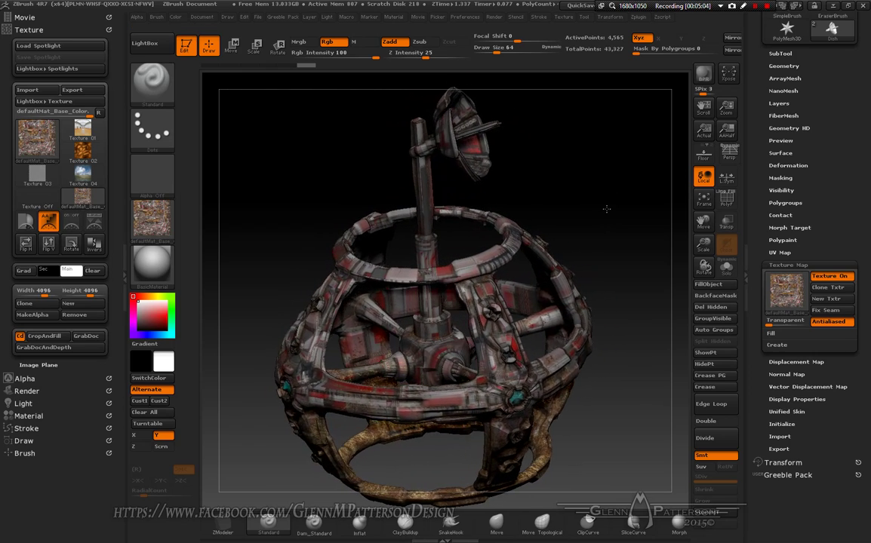
drag(603, 247, 609, 213)
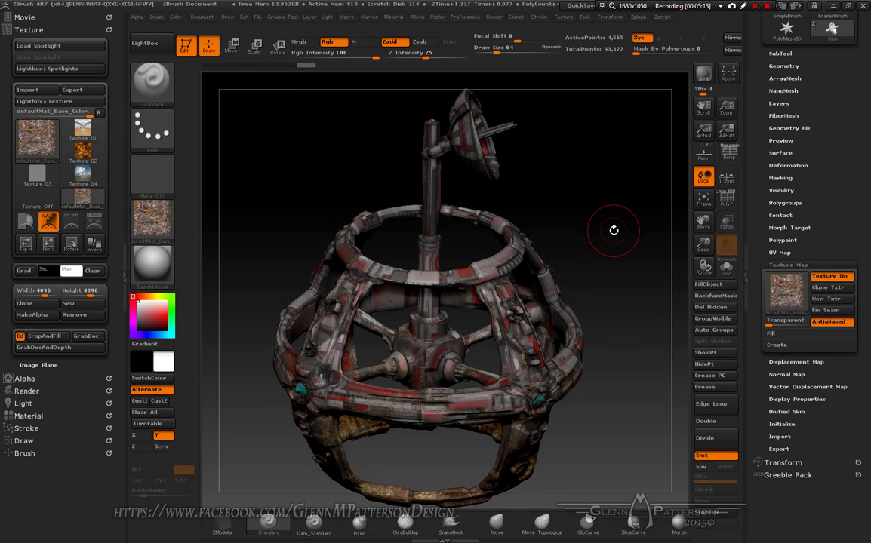
drag(622, 396, 550, 299)
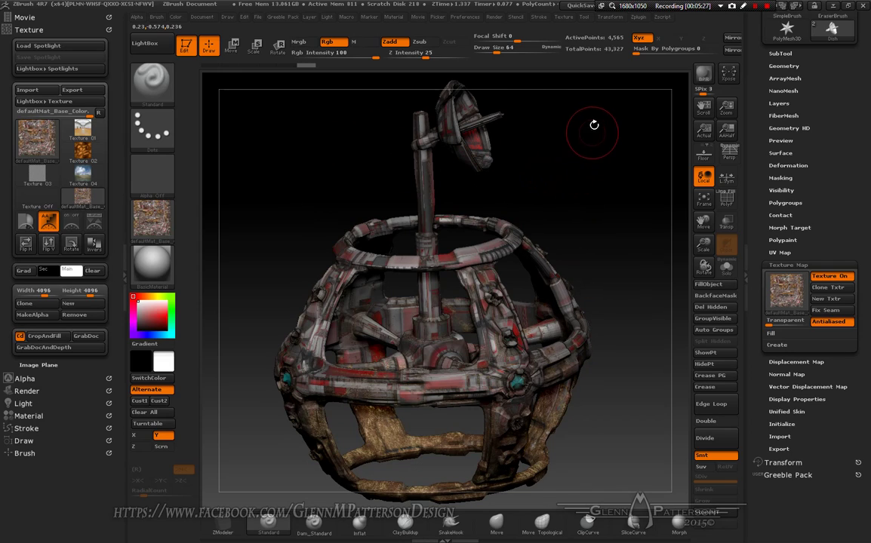
Switch to After Effects and begin a file import, browsing to Documents > Substance Painter > export > DEMO
key(alt+Tab)
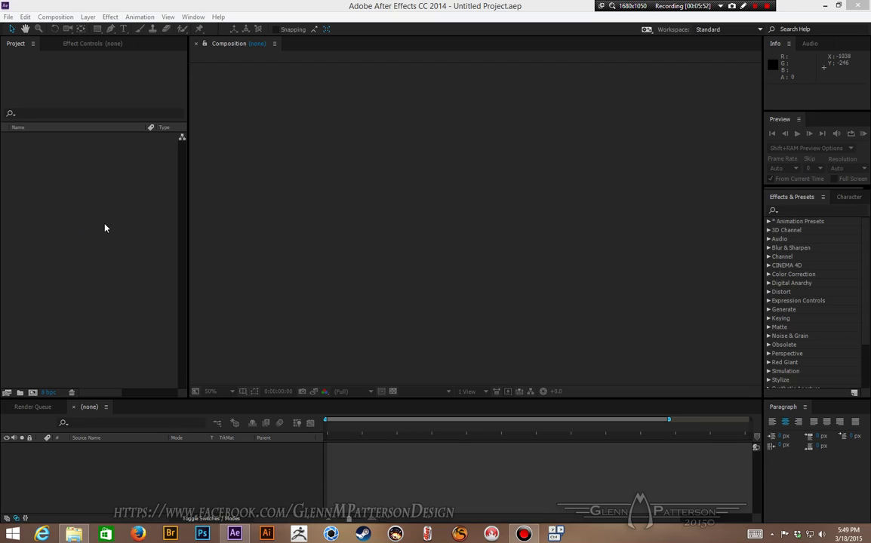
click(83, 216)
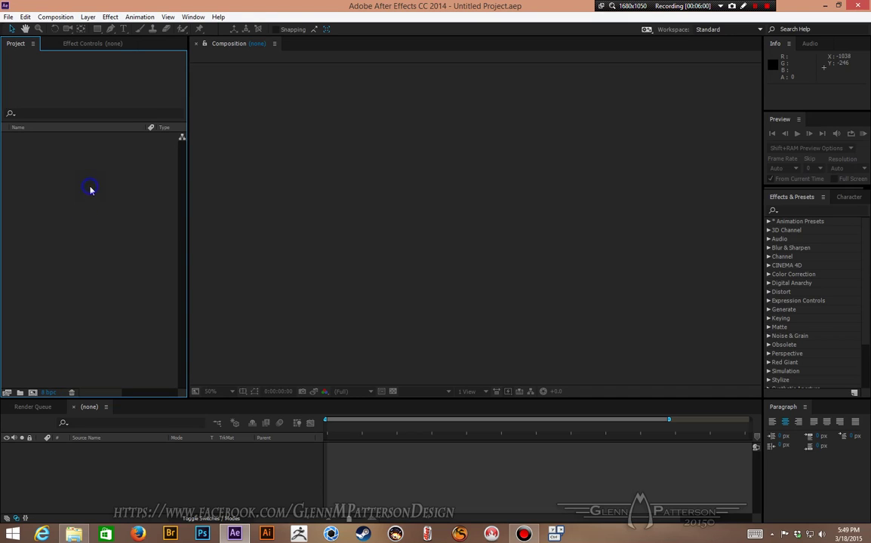
right_click(89, 188)
mouse_move(181, 239)
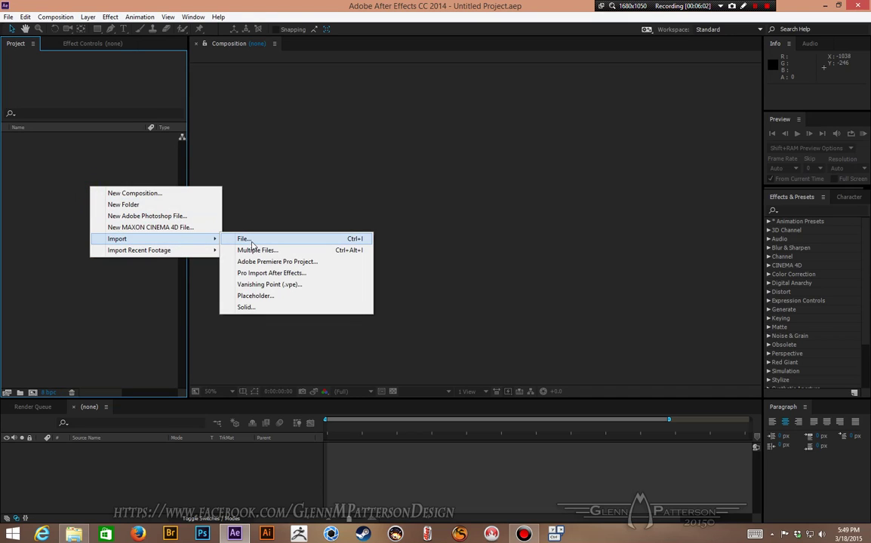
click(249, 238)
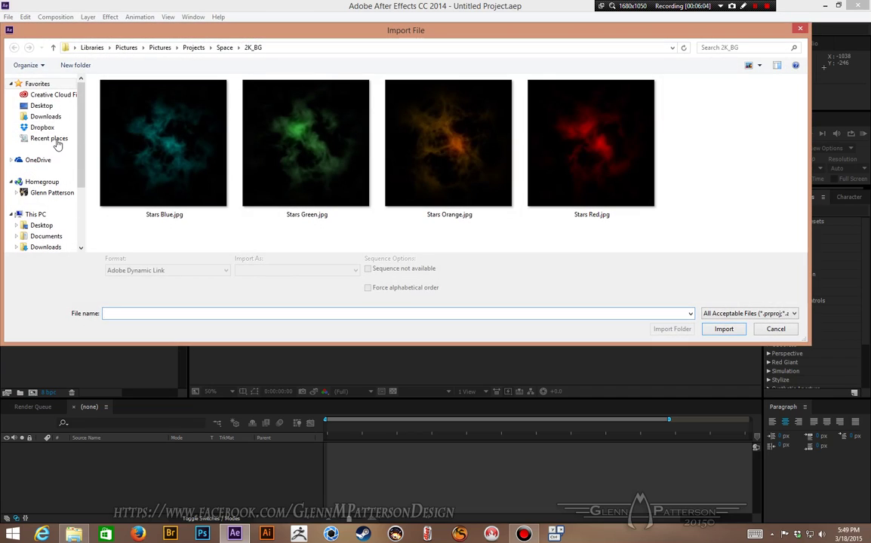
click(48, 139)
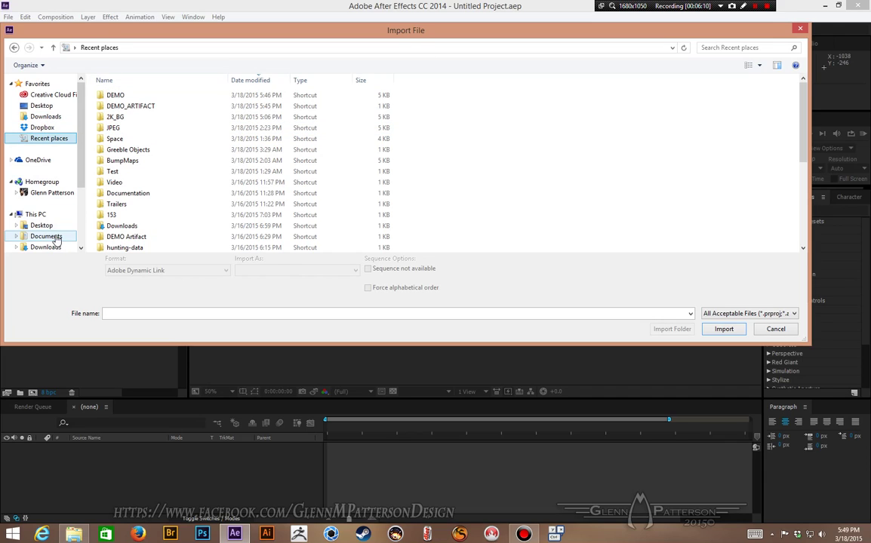
click(46, 236)
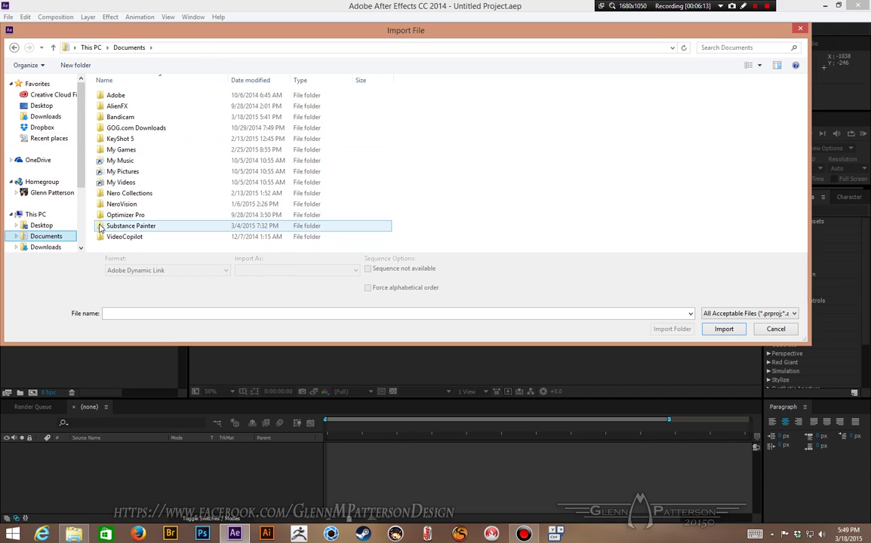
double_click(98, 225)
double_click(103, 97)
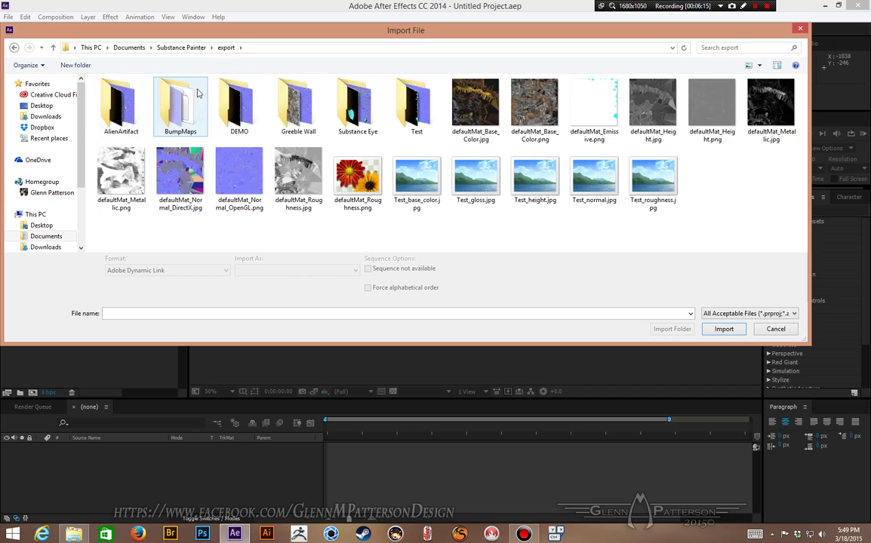
double_click(228, 106)
Import the Base_Color, Emissive, Metallic, Normal_OpenGL and Roughness JPG maps as footage, leaving out the Height map
drag(455, 171, 95, 114)
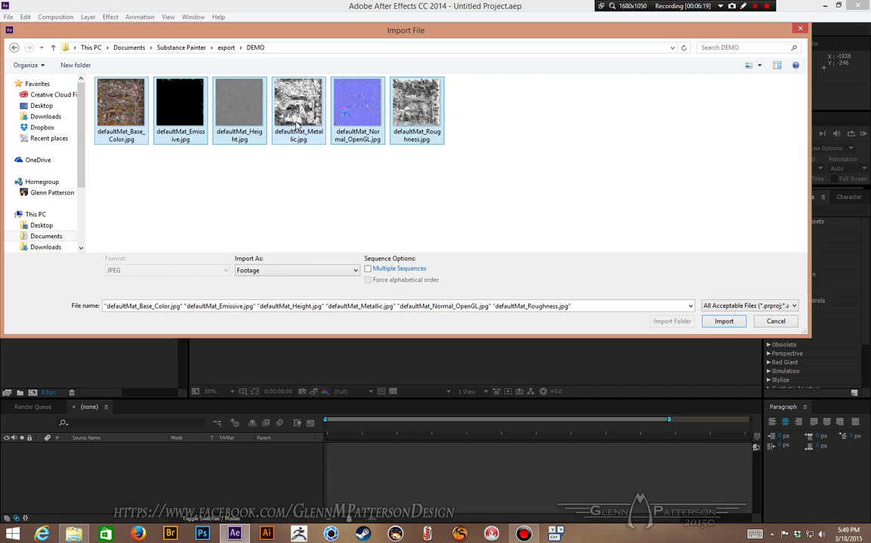
drag(246, 115, 255, 159)
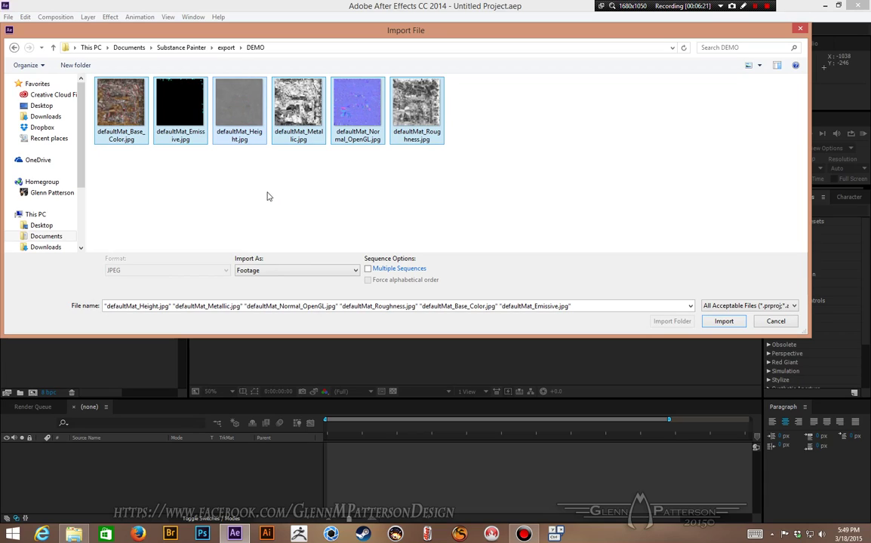
ctrl+click(230, 113)
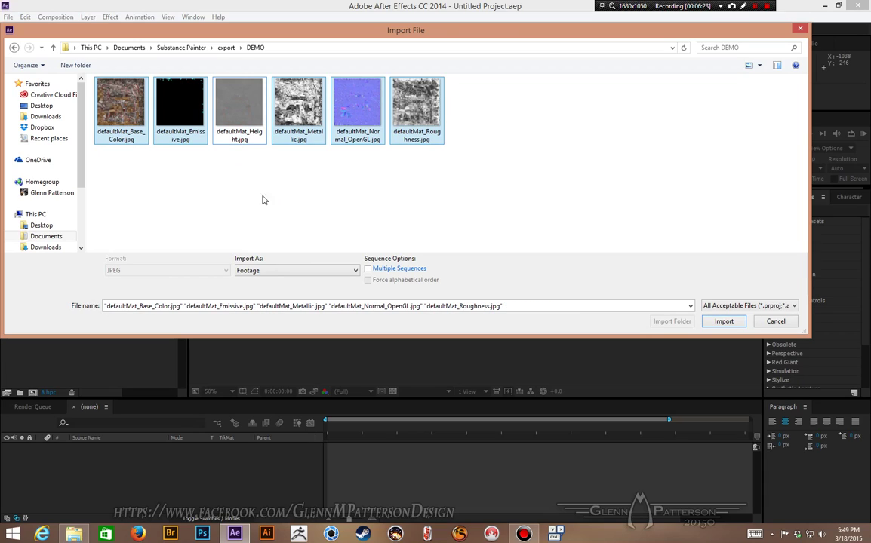
click(723, 321)
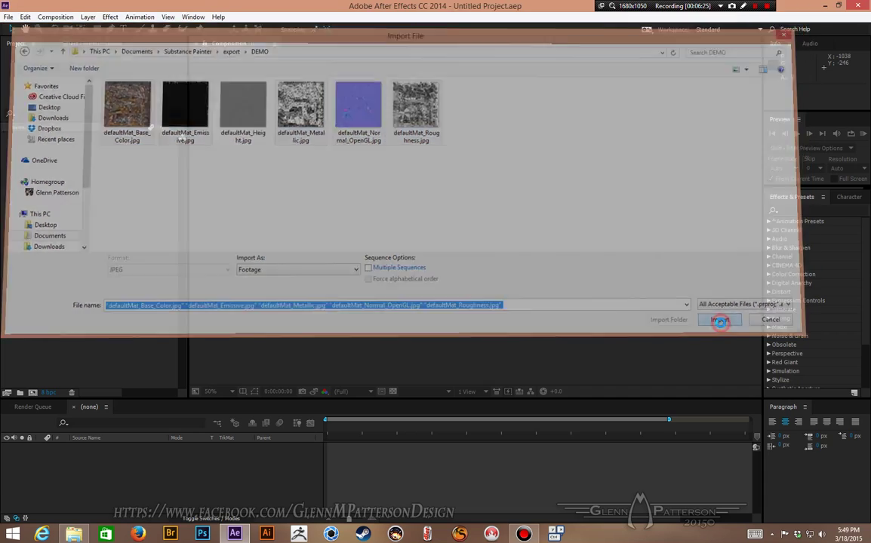
Create a composition from the defaultMat_Emissive.jpg footage and close its timeline
click(70, 193)
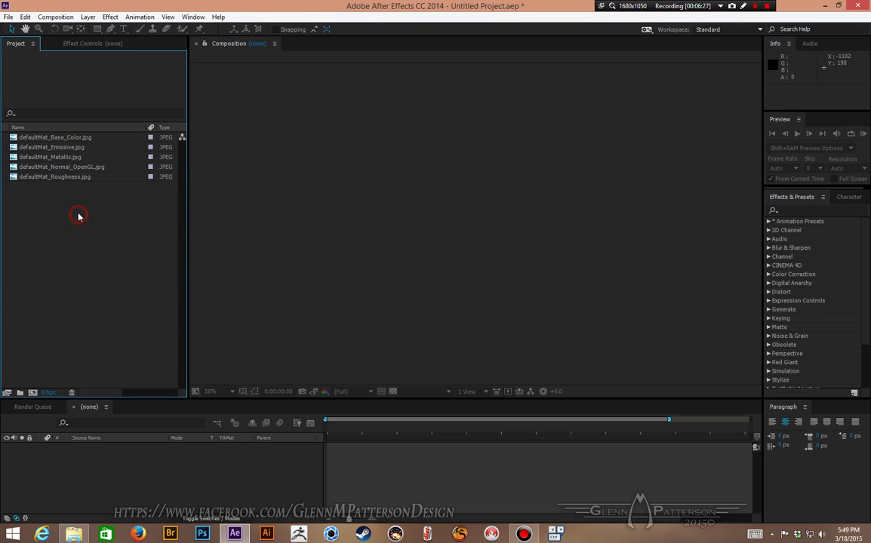
click(77, 149)
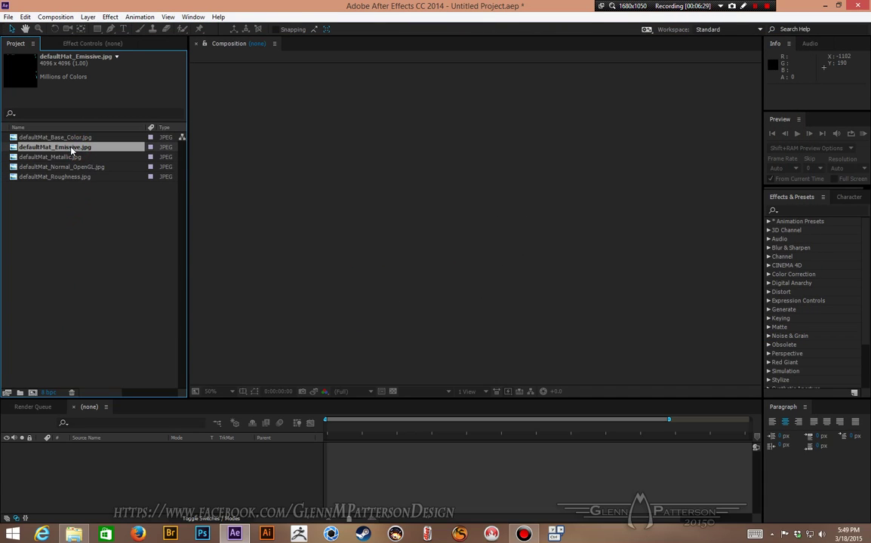
drag(68, 150, 33, 395)
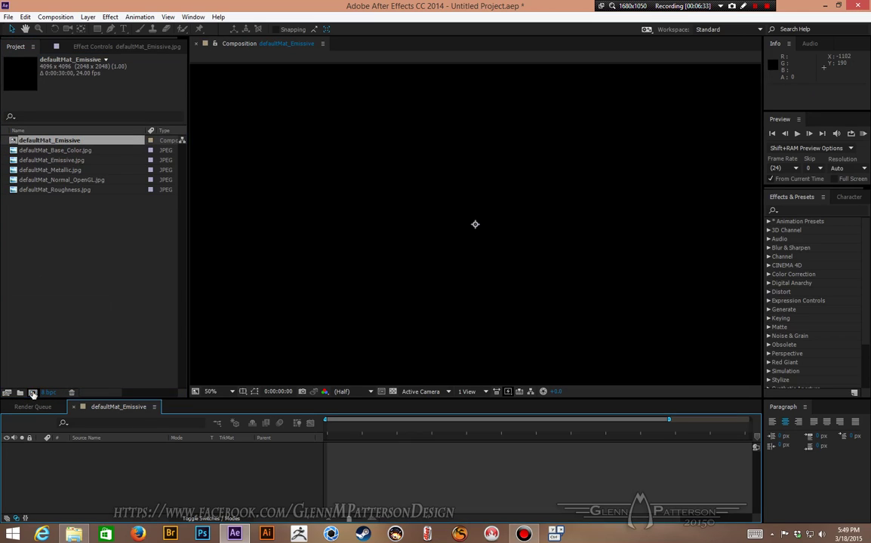
click(73, 408)
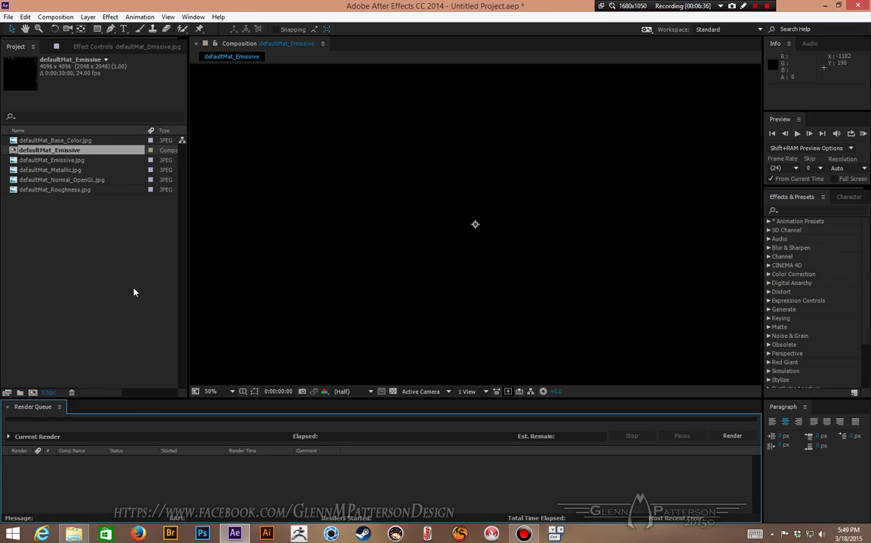
Create a composition named Demo with the HDV/HDTV 720 25 preset and its frame rate changed to 24 fps
click(56, 16)
click(60, 28)
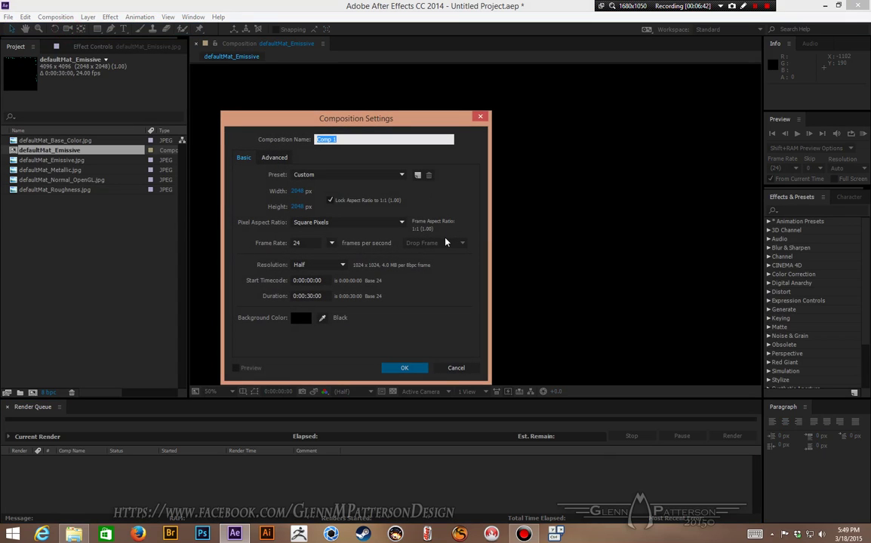
text(Demo)
click(325, 177)
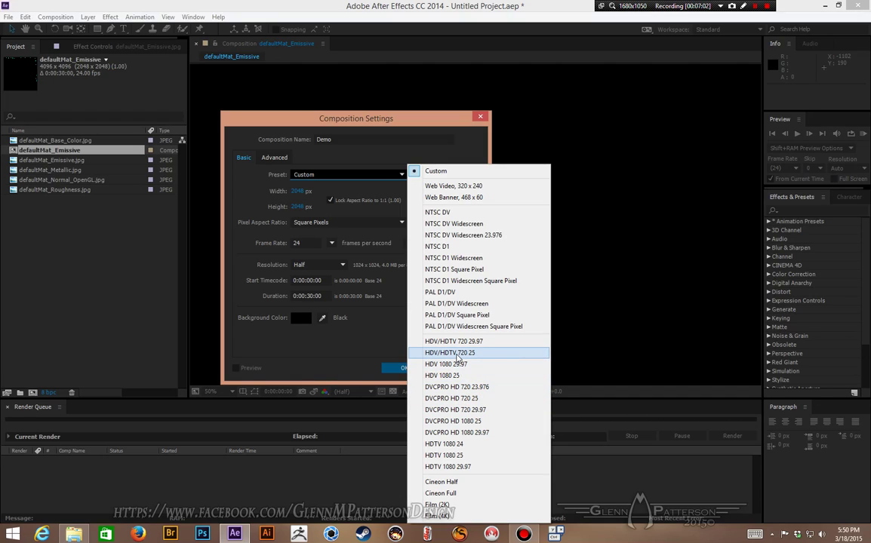
click(458, 354)
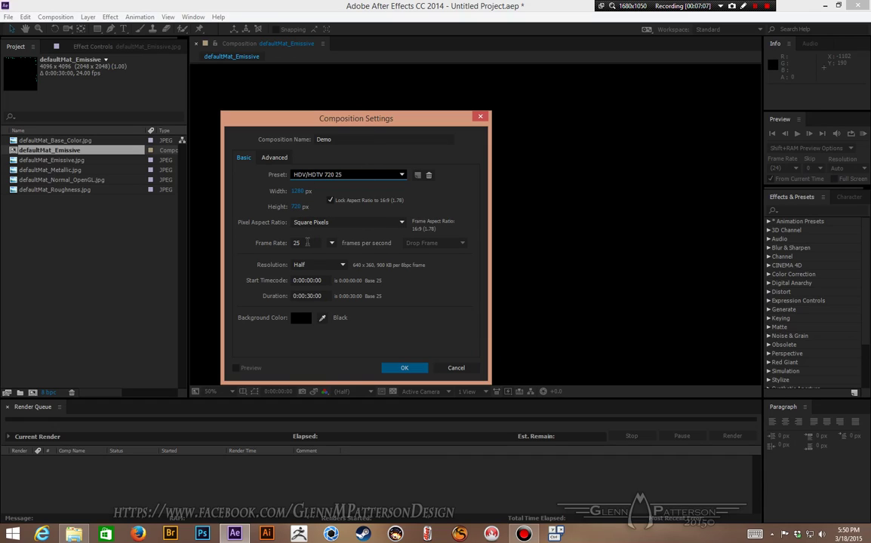
click(307, 243)
text(24)
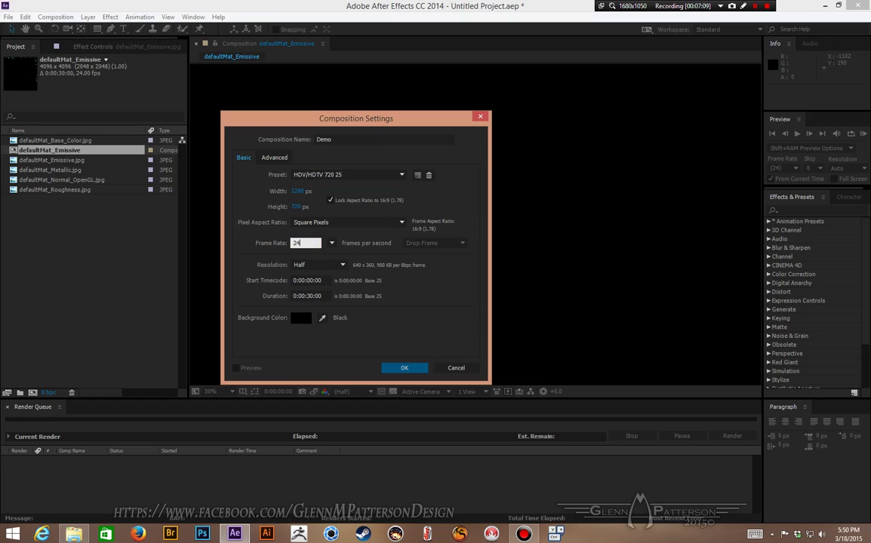
click(228, 236)
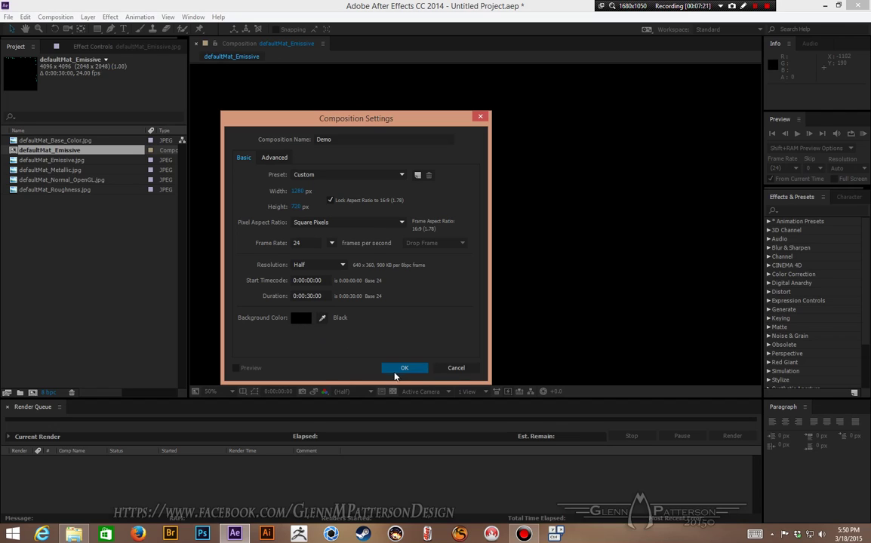
click(403, 369)
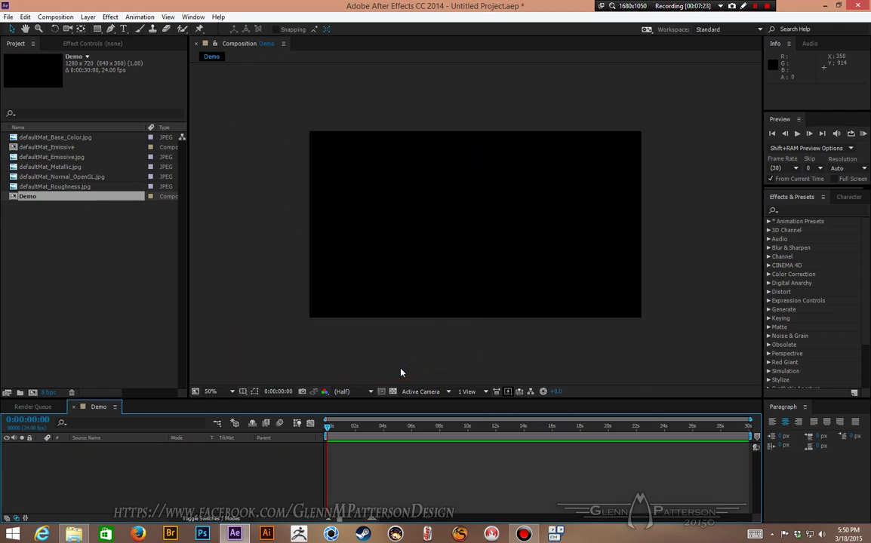
Add the Roughness, Normal_OpenGL, Metallic and Base_Color images plus the defaultMat_Emissive composition to the Demo timeline and hide these layers
click(15, 187)
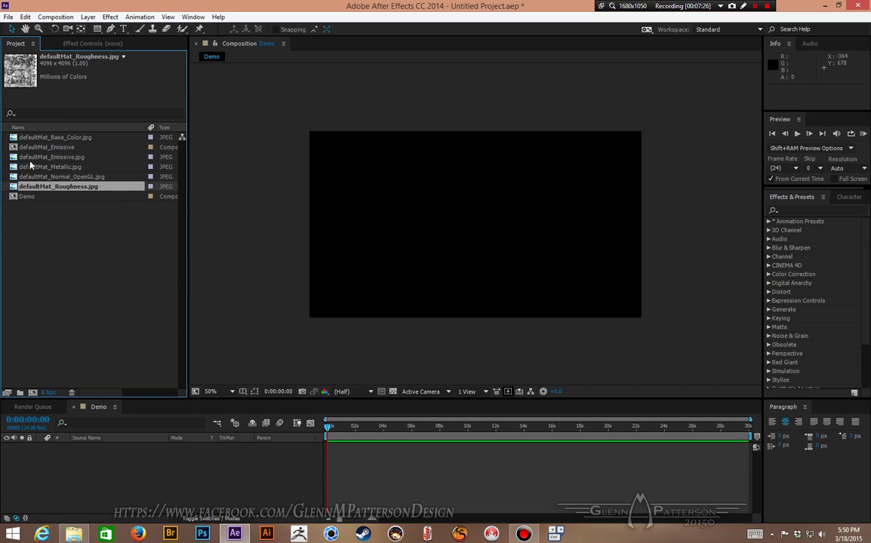
shift+click(38, 139)
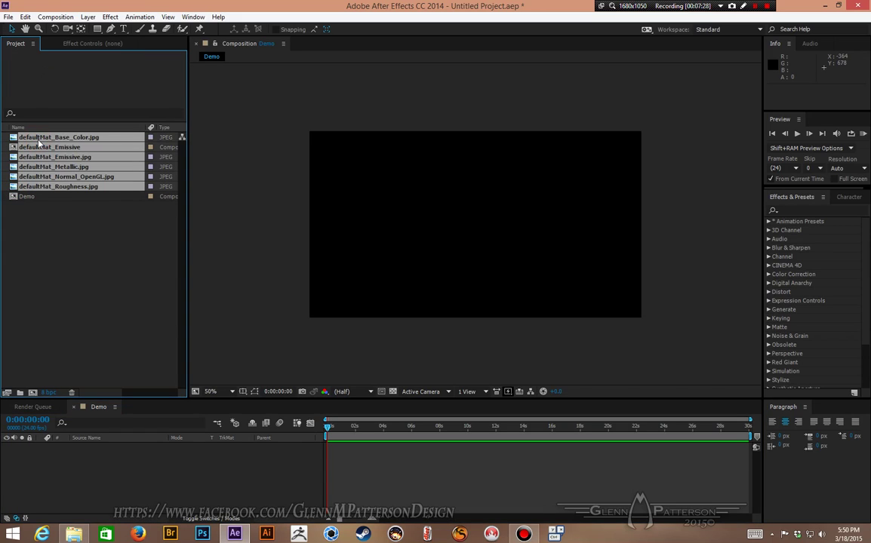
ctrl+click(45, 156)
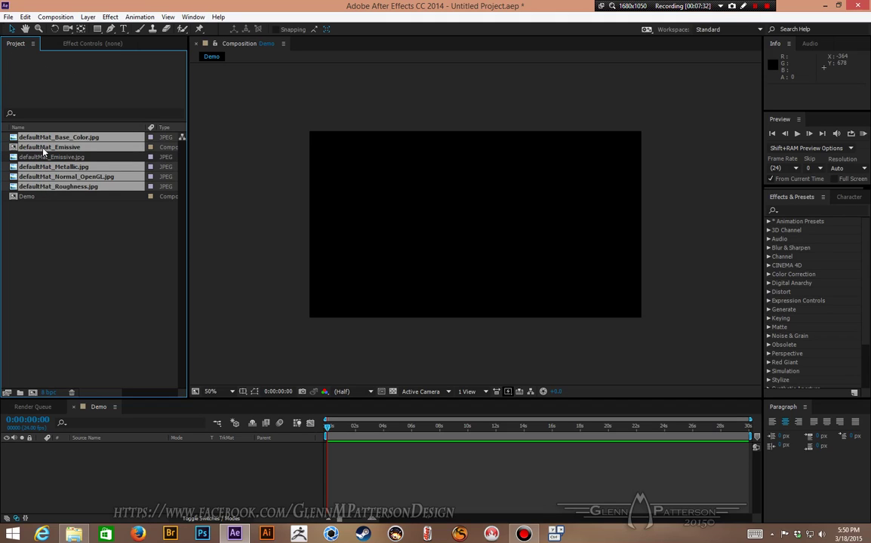
drag(48, 167, 7, 482)
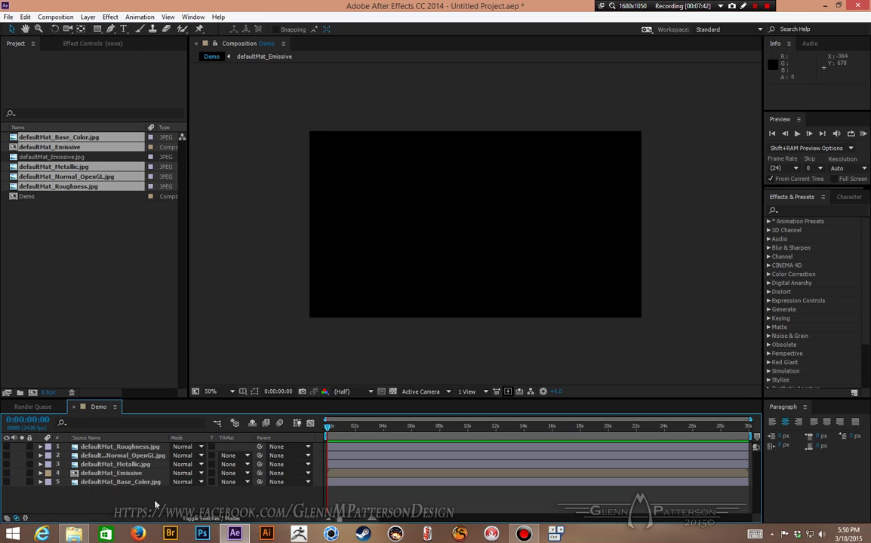
Create a black (000000) solid layer named E3D in the Demo composition
click(151, 506)
right_click(151, 506)
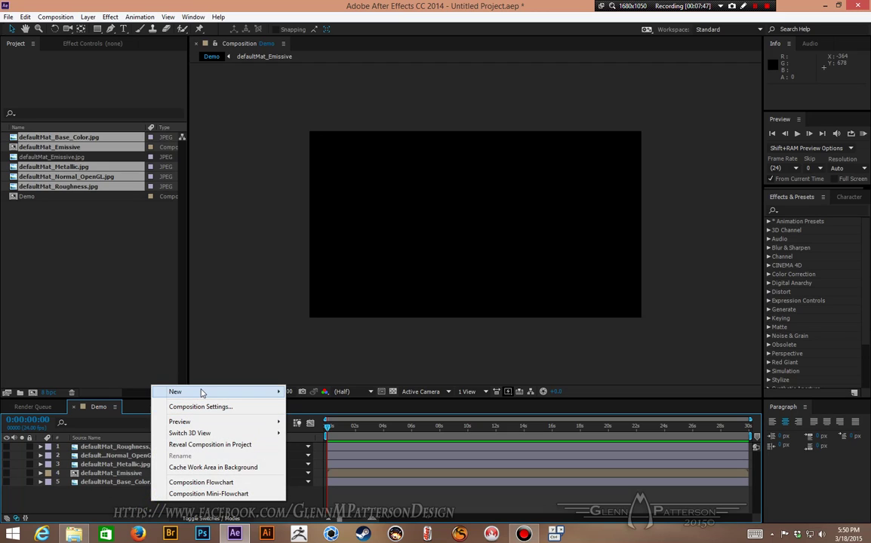
mouse_move(202, 394)
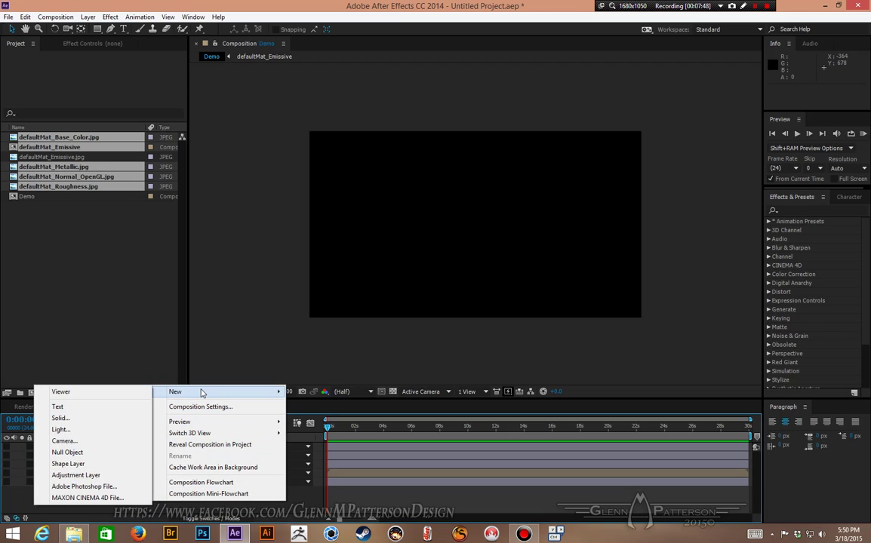
click(86, 423)
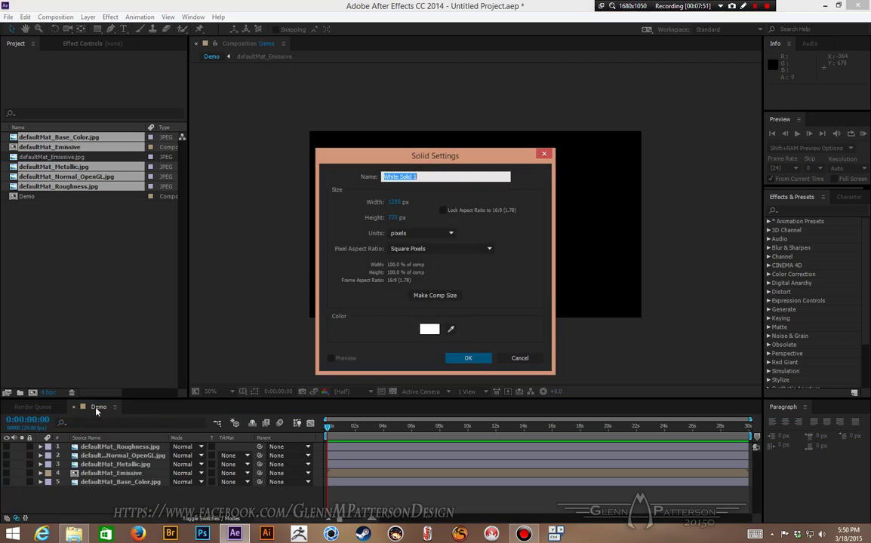
click(428, 329)
click(614, 246)
drag(614, 245, 579, 270)
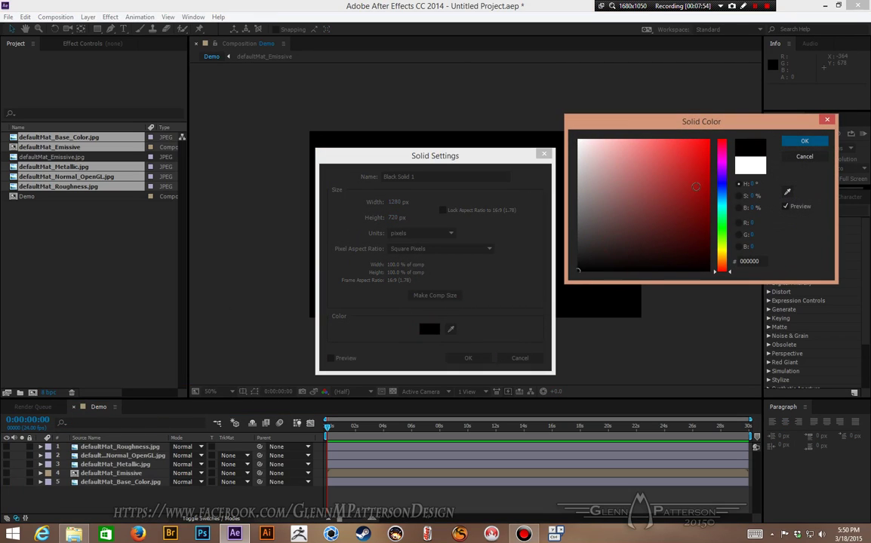
click(805, 141)
drag(432, 177, 329, 168)
text(E3D)
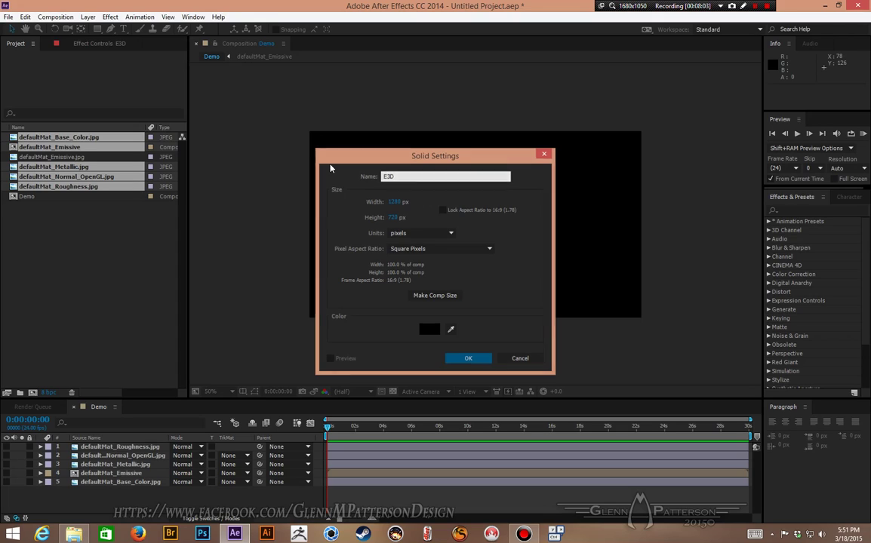
key(Return)
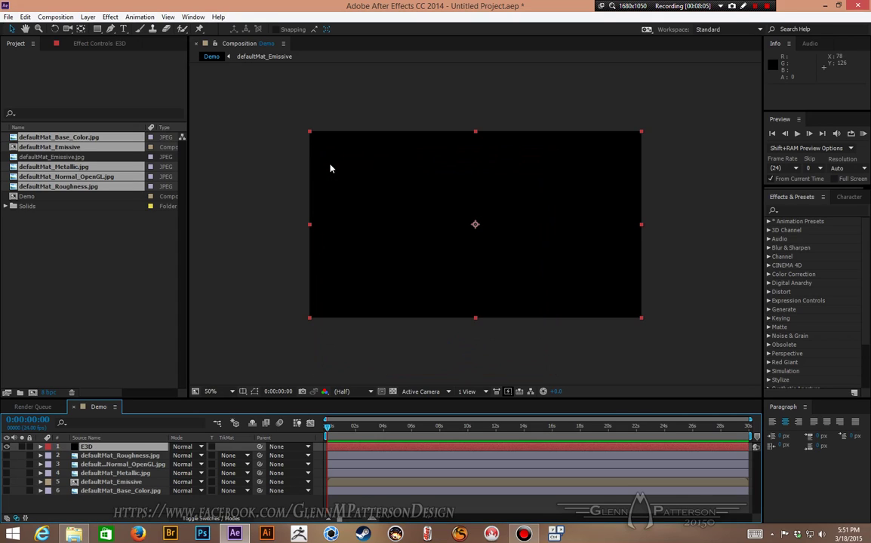
Add a two-node camera with the 35mm preset to the Demo composition
right_click(122, 506)
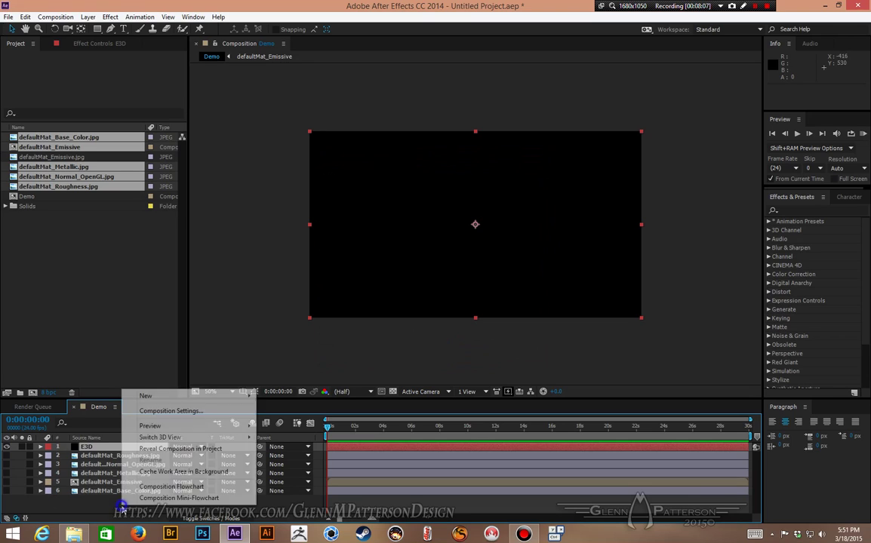
mouse_move(187, 398)
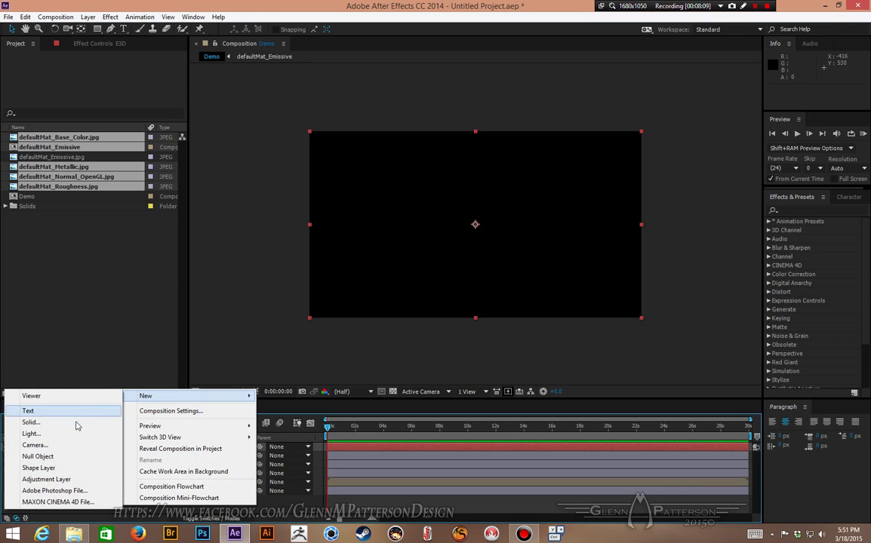
click(72, 445)
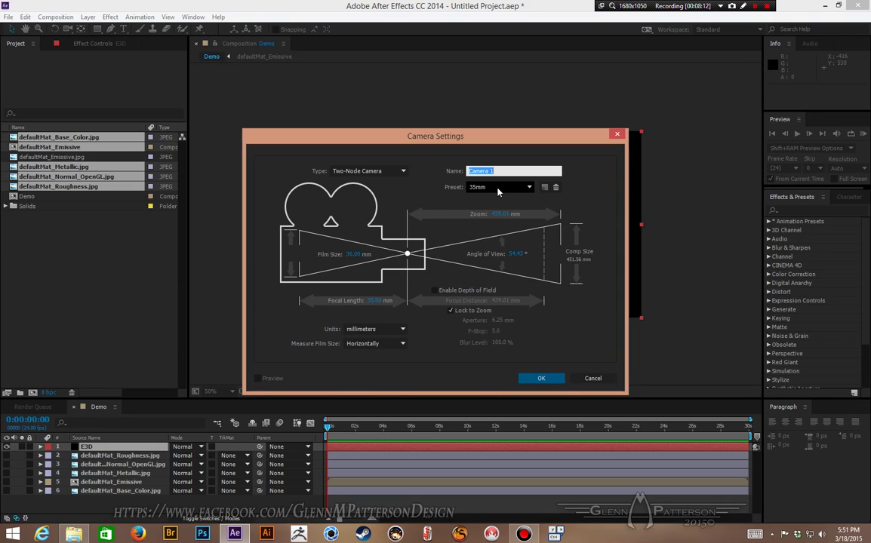
click(541, 378)
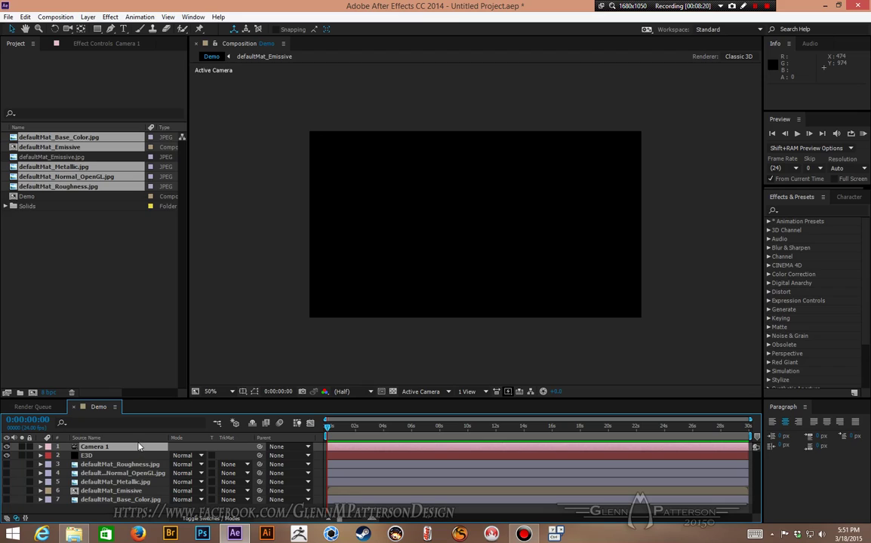
Apply the Video Copilot Element effect to the E3D layer
click(123, 457)
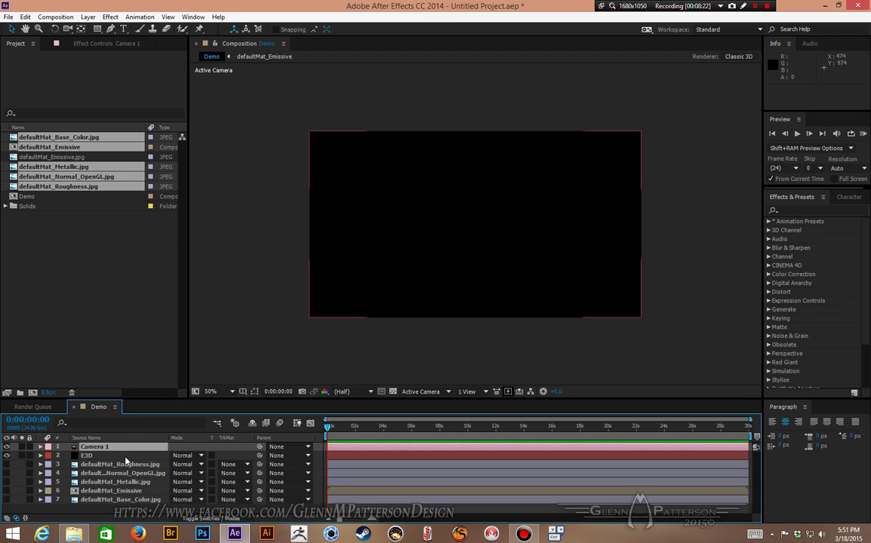
right_click(120, 459)
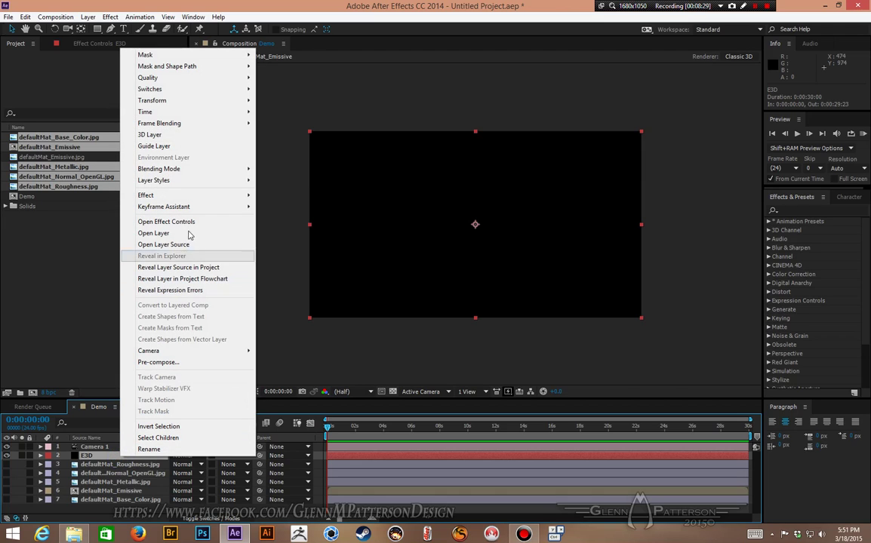
mouse_move(193, 202)
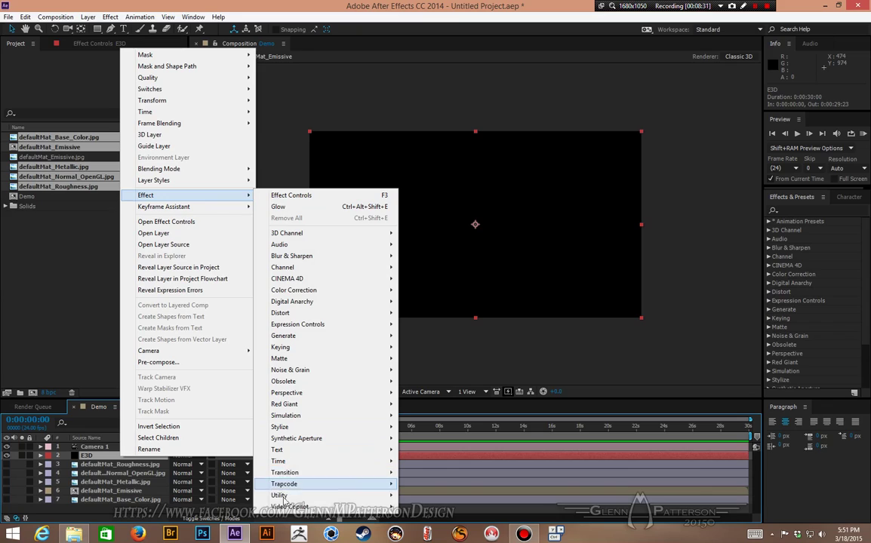
mouse_move(302, 506)
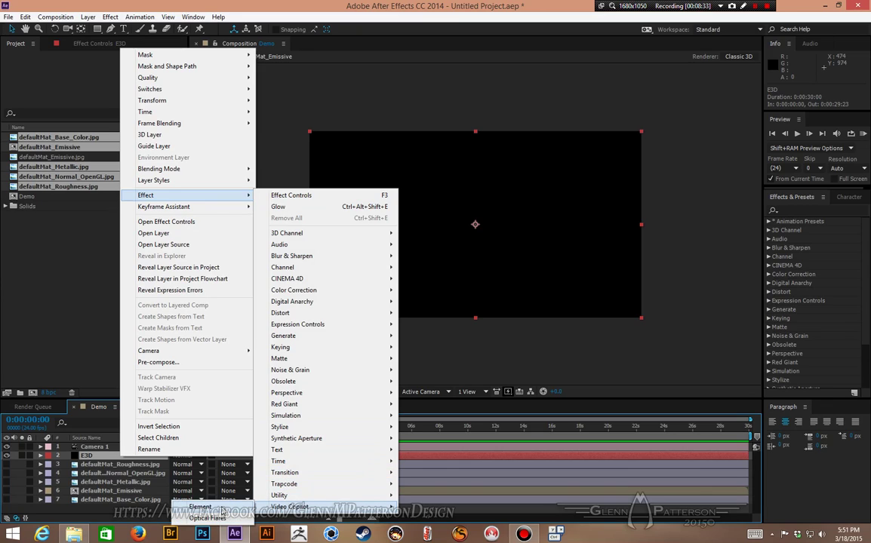
click(226, 508)
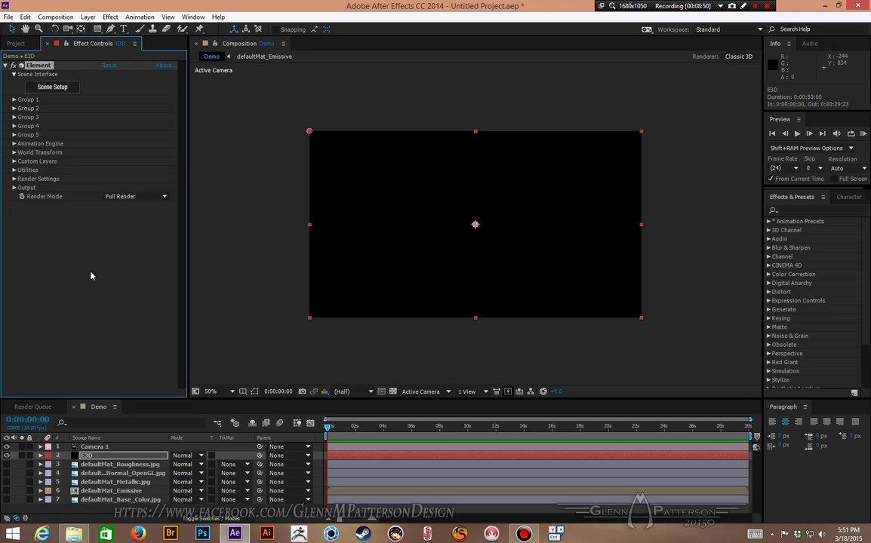
In Element's custom texture maps, assign defaultMat_Roughness.jpg to Layer 1 and defaultMat_Normal_OpenGL.jpg to Layer 2
click(38, 66)
click(13, 162)
click(23, 179)
click(122, 188)
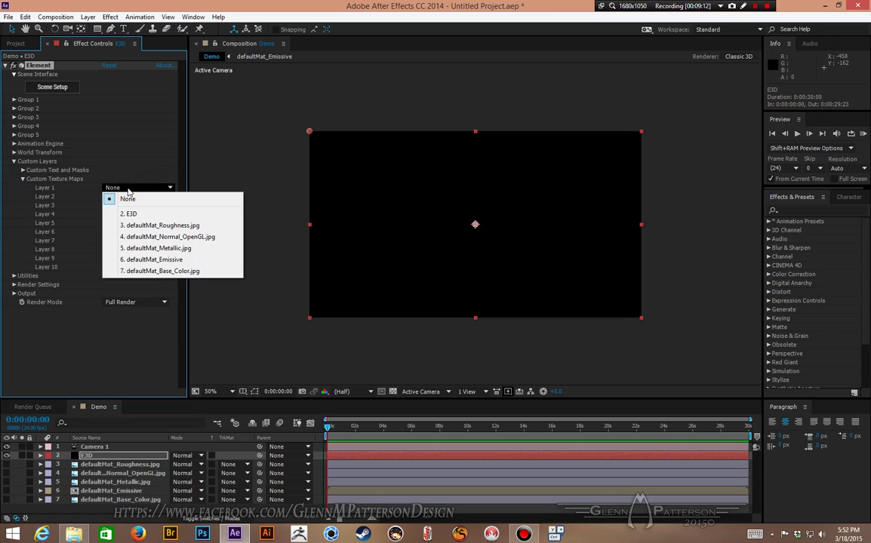
click(149, 225)
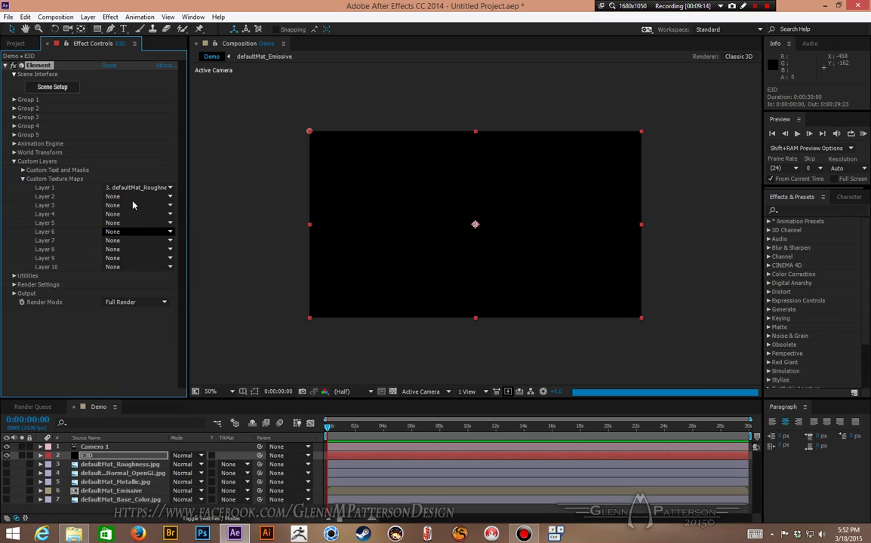
click(132, 198)
click(145, 248)
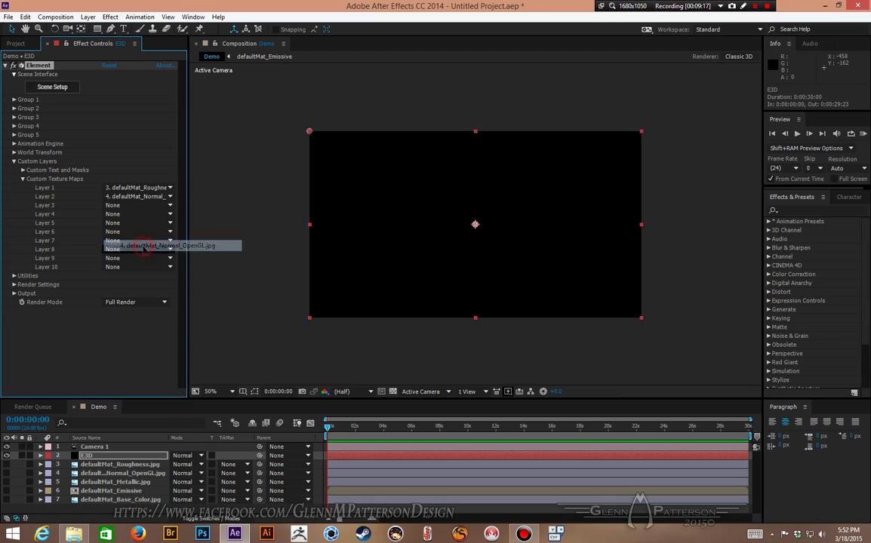
Assign defaultMat_Metallic.jpg, defaultMat_Emissive and defaultMat_Base_Color.jpg to custom texture map Layers 3, 4 and 5 respectively
click(132, 206)
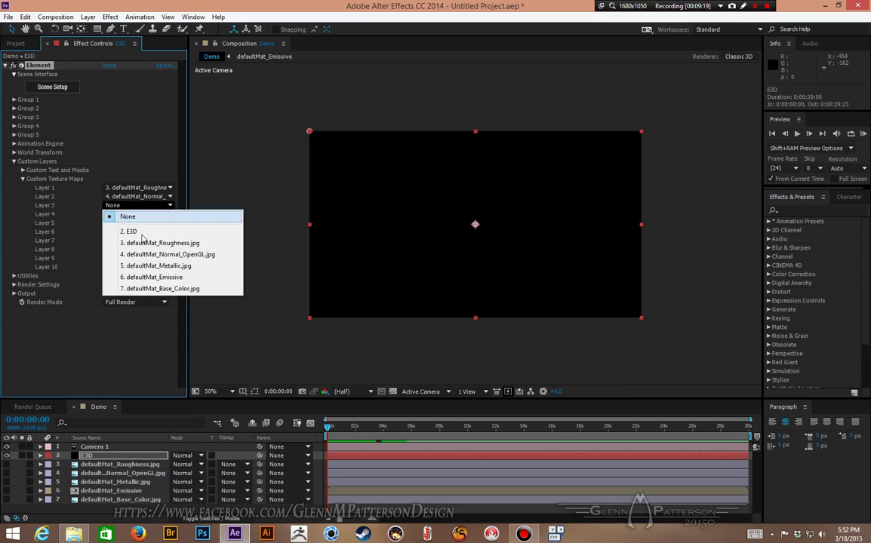
click(153, 268)
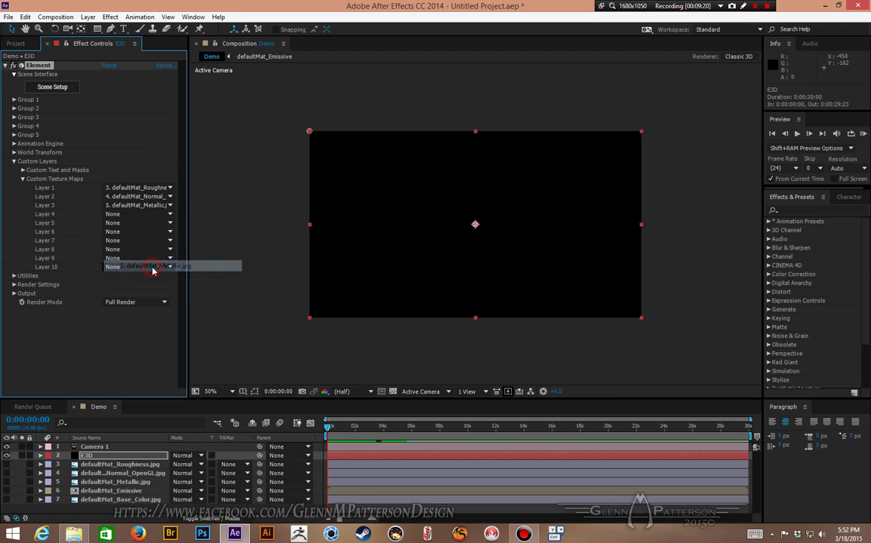
click(126, 217)
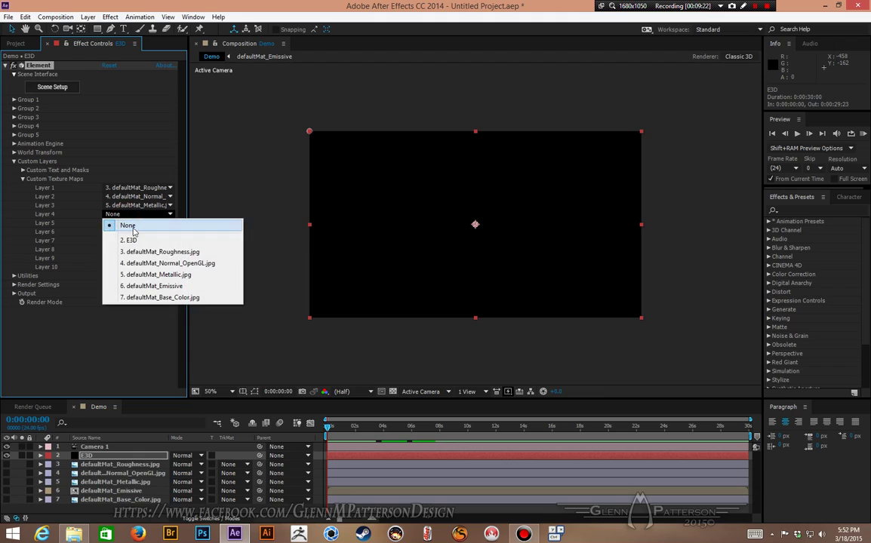
click(146, 287)
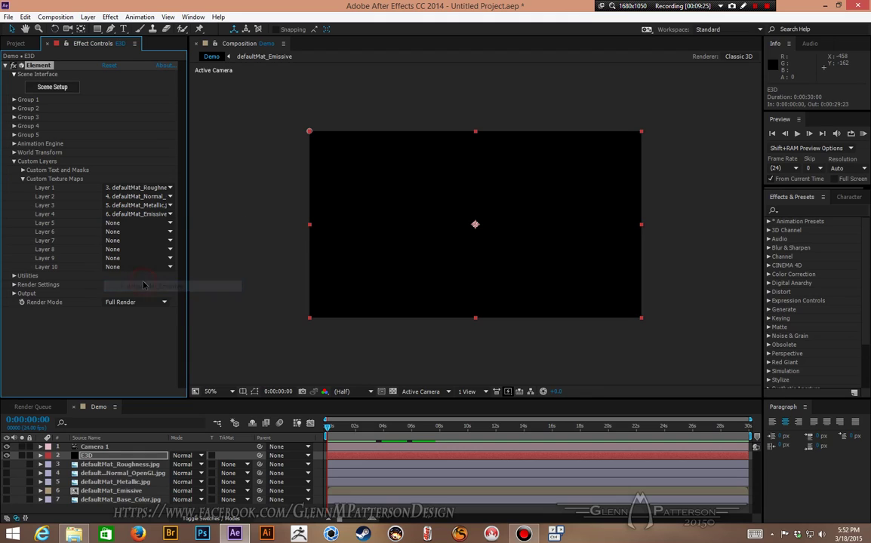
click(133, 224)
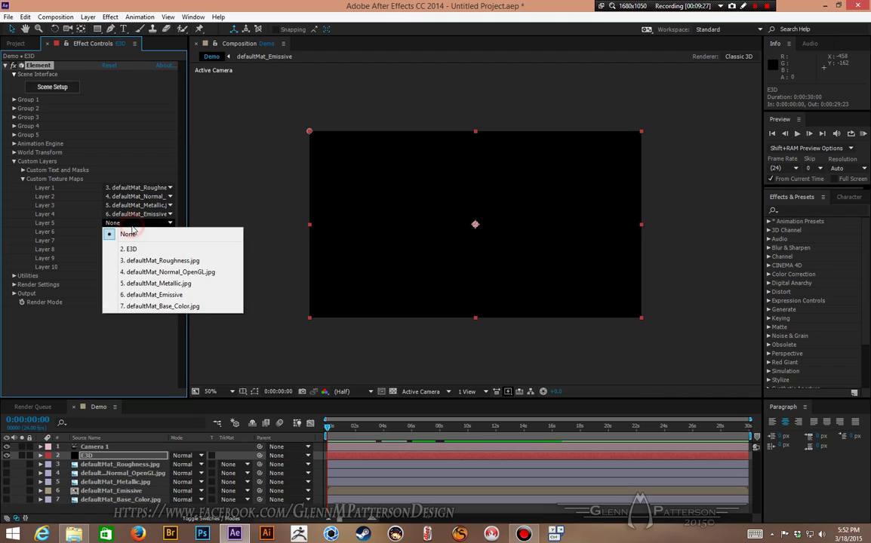
click(152, 306)
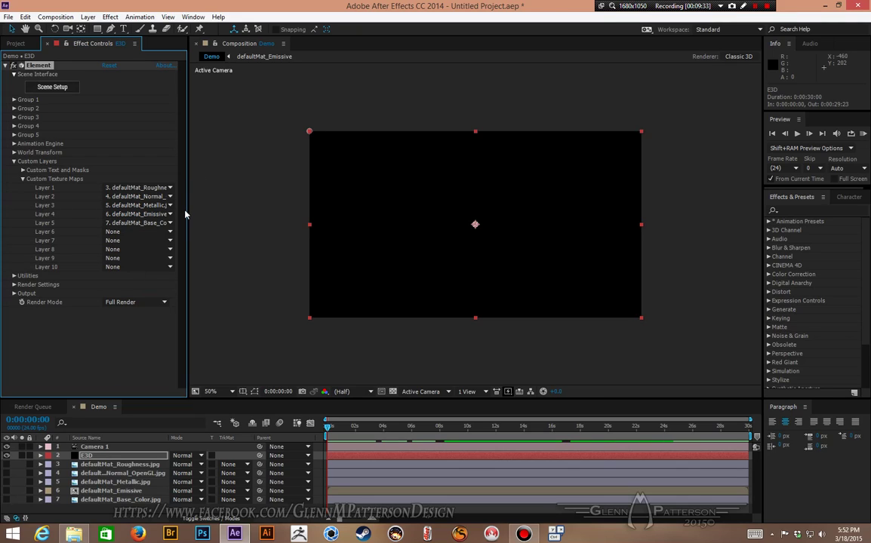
Open Element's Scene Setup, turn off the preview grid and enable Show AO
click(51, 88)
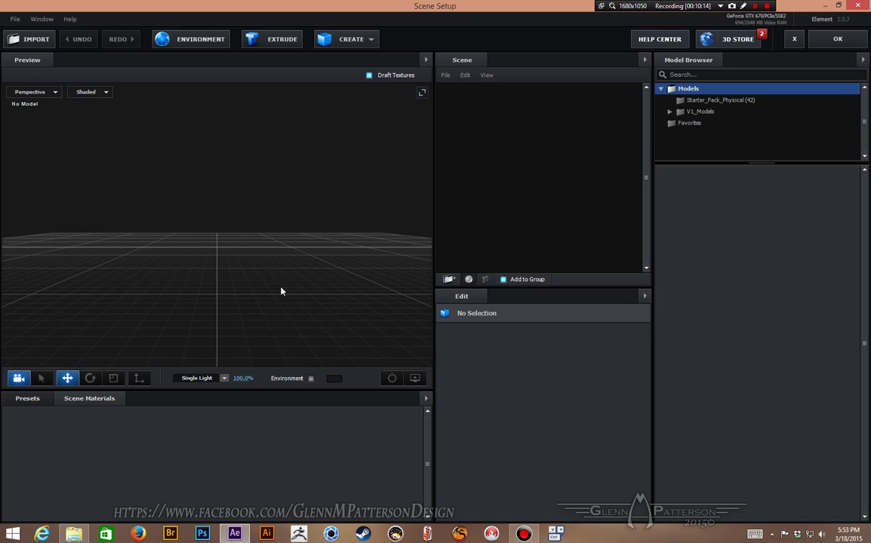
click(414, 379)
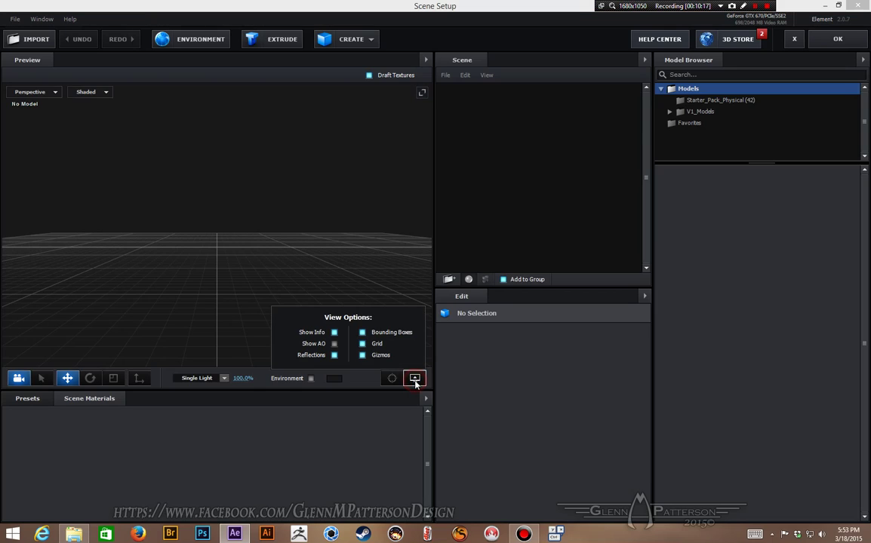
click(362, 344)
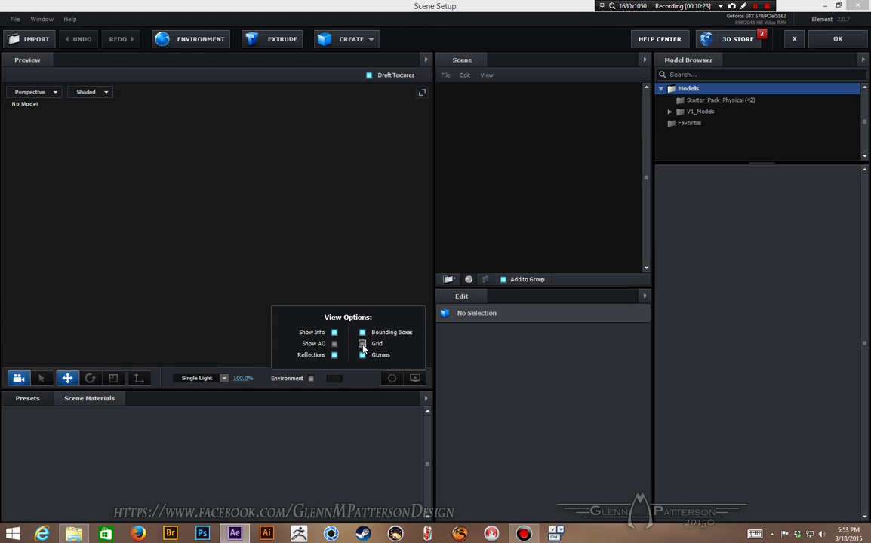
click(334, 344)
click(414, 380)
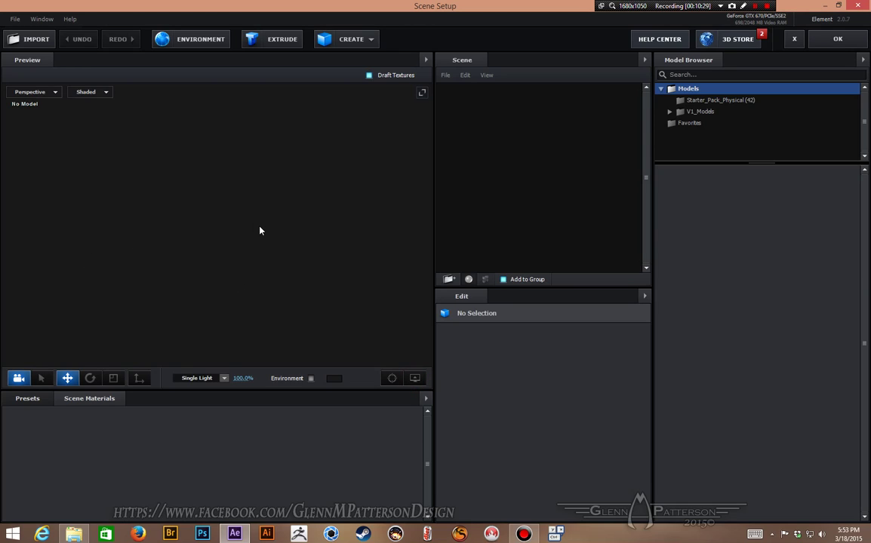
click(415, 379)
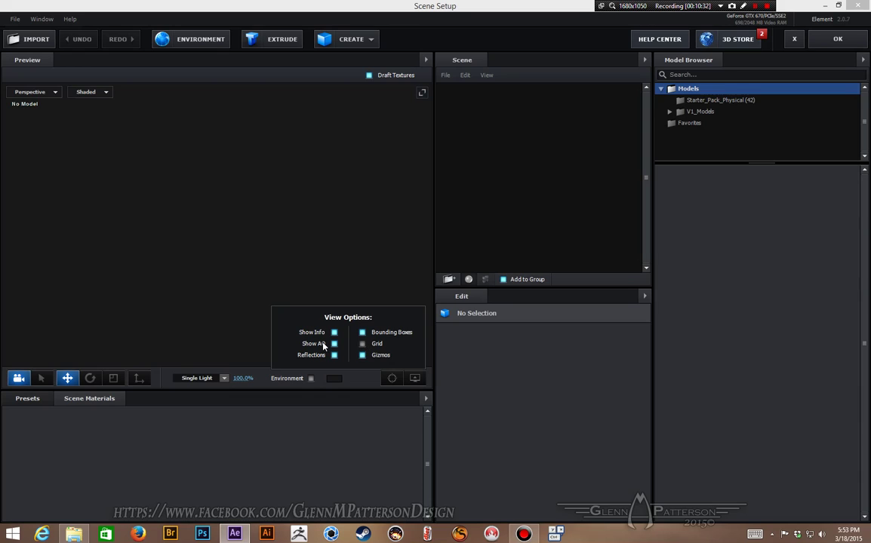
click(415, 378)
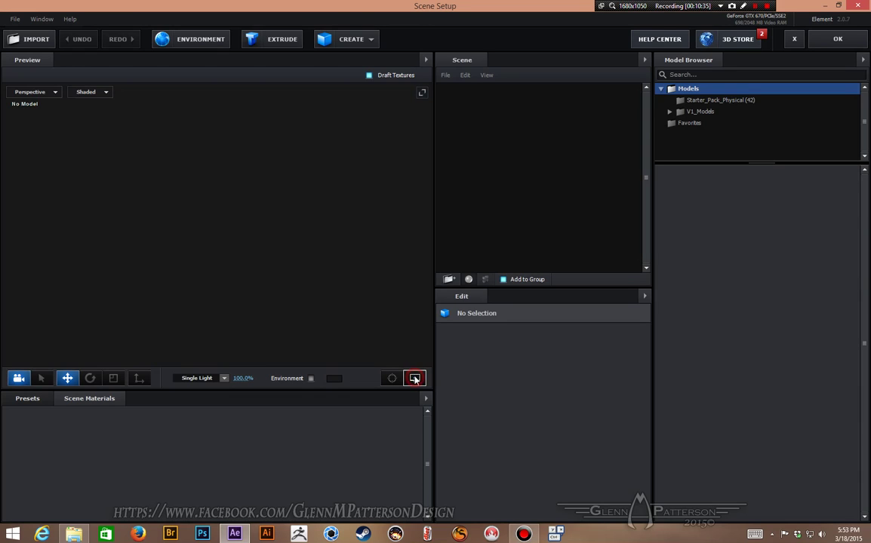
Import Hull.OBJ from the DEMO_ARTIFACT folder into the scene with Force Alignment set to From Model
click(20, 41)
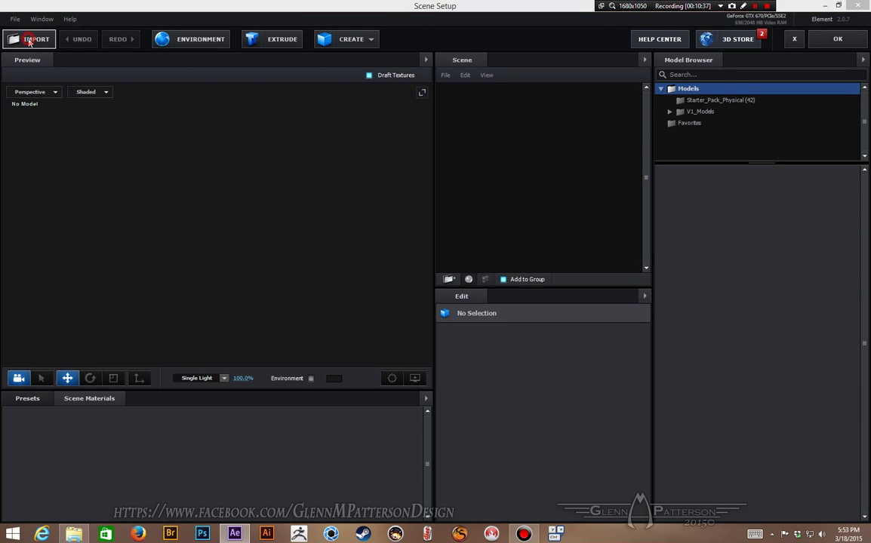
click(49, 139)
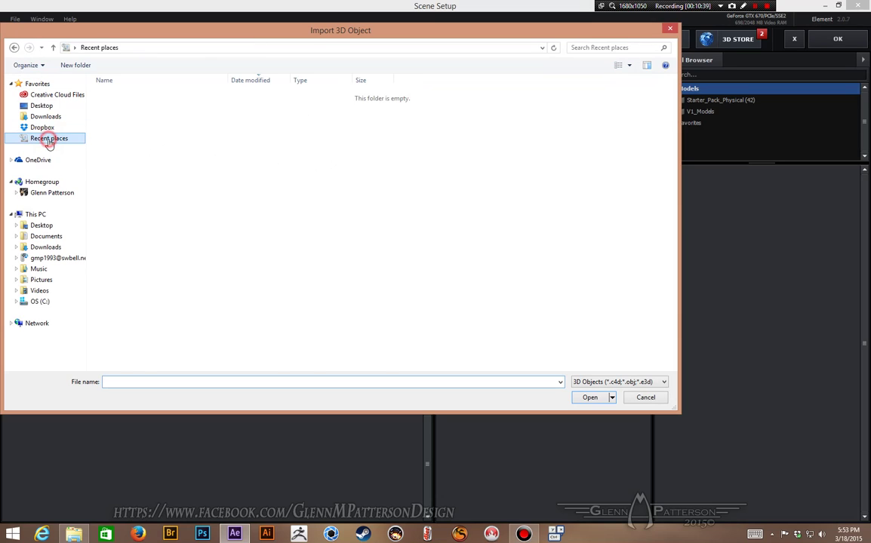
double_click(101, 101)
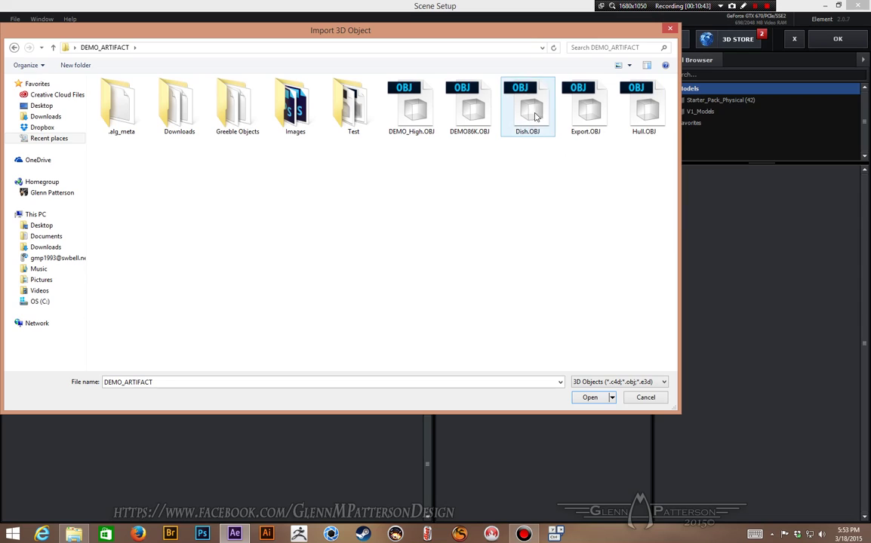
double_click(645, 118)
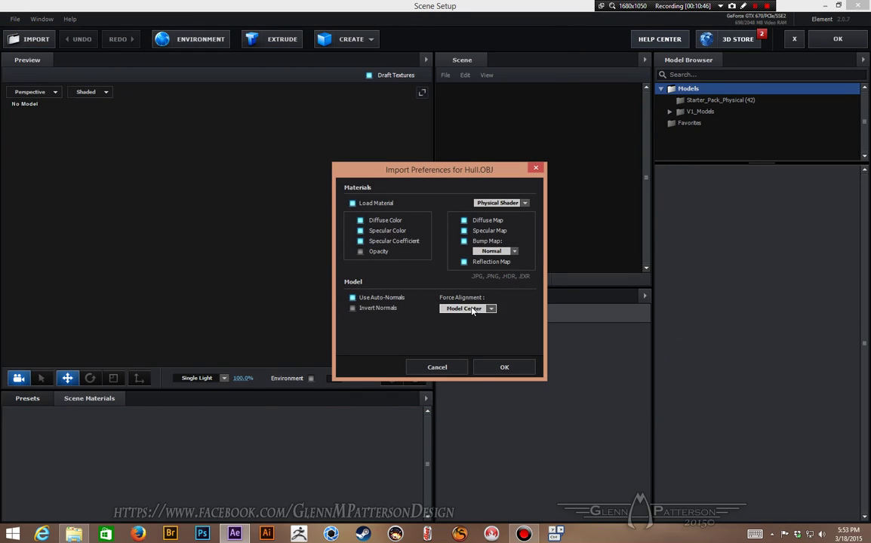
click(467, 309)
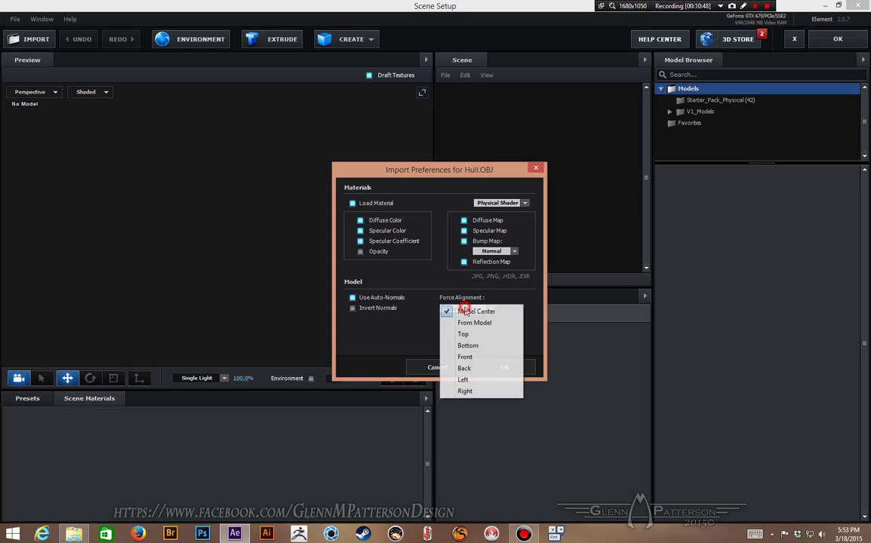
click(468, 326)
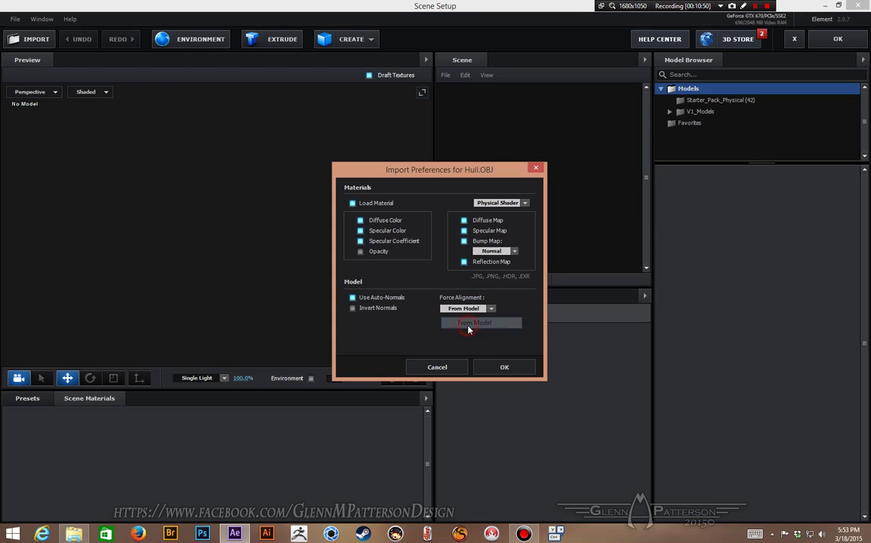
click(492, 369)
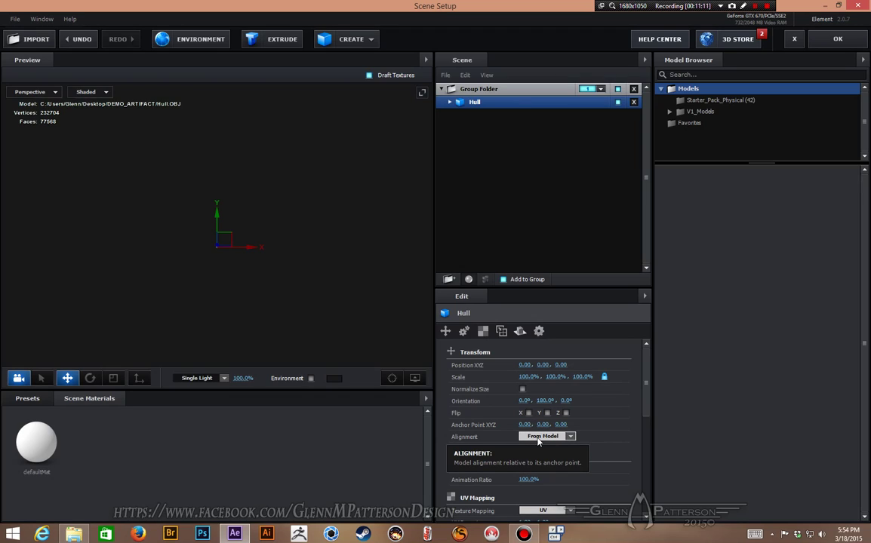
Set the Hull model's scale to 8000% on all three axes
click(526, 377)
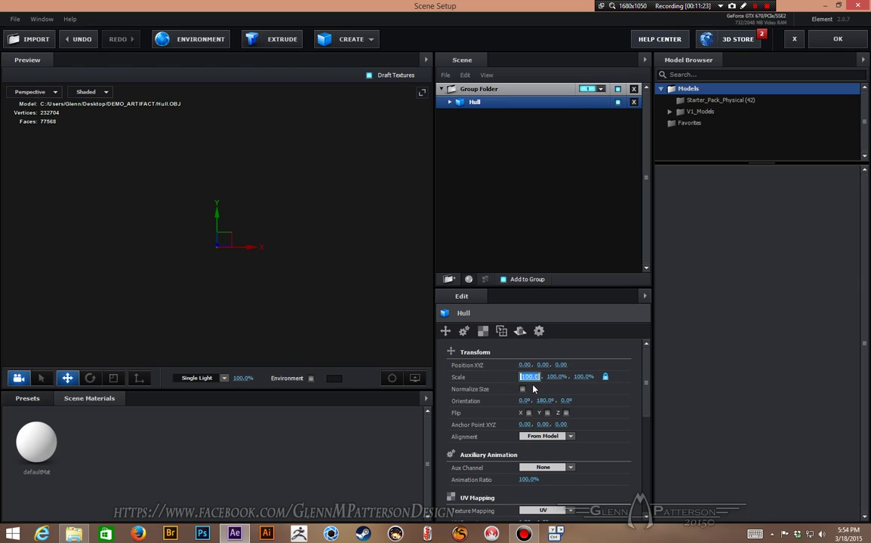
text(8000)
key(Return)
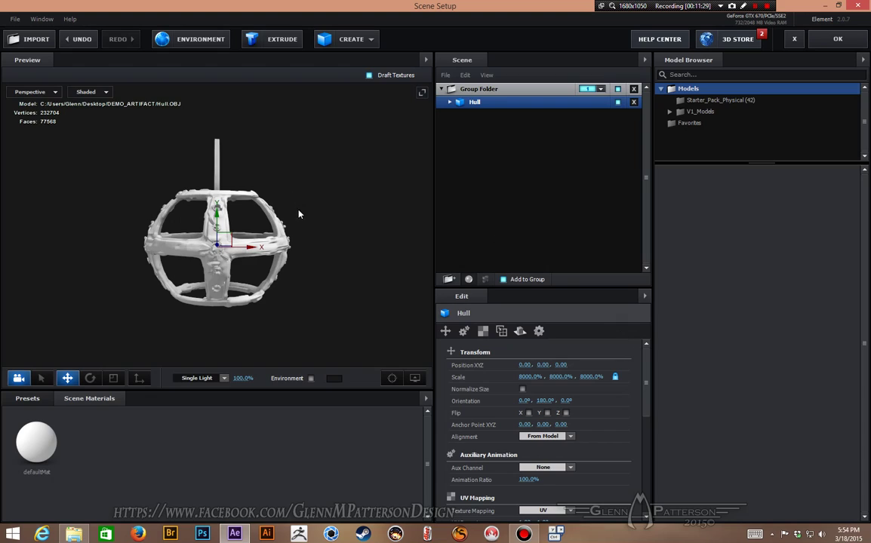
drag(298, 212, 267, 232)
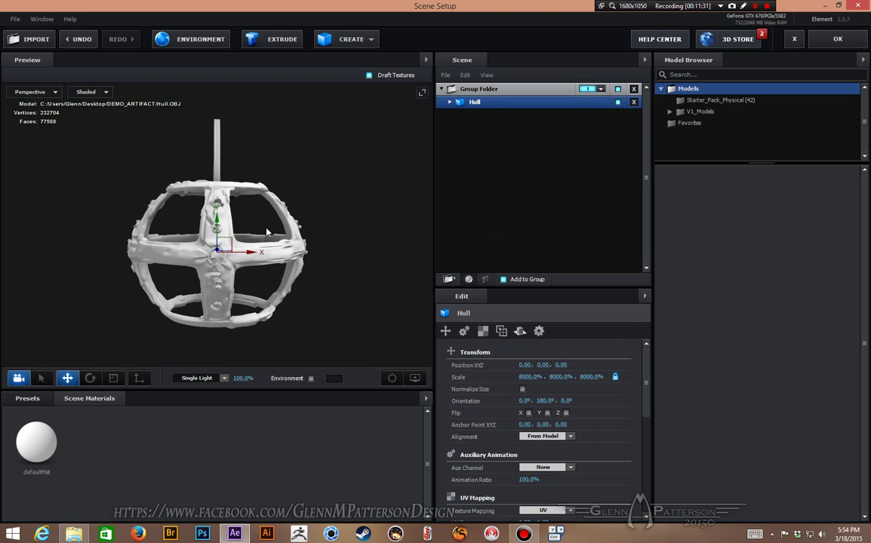
click(550, 144)
Import Dish.OBJ from the DEMO_ARTIFACT folder with Force Alignment set to From Model
click(37, 41)
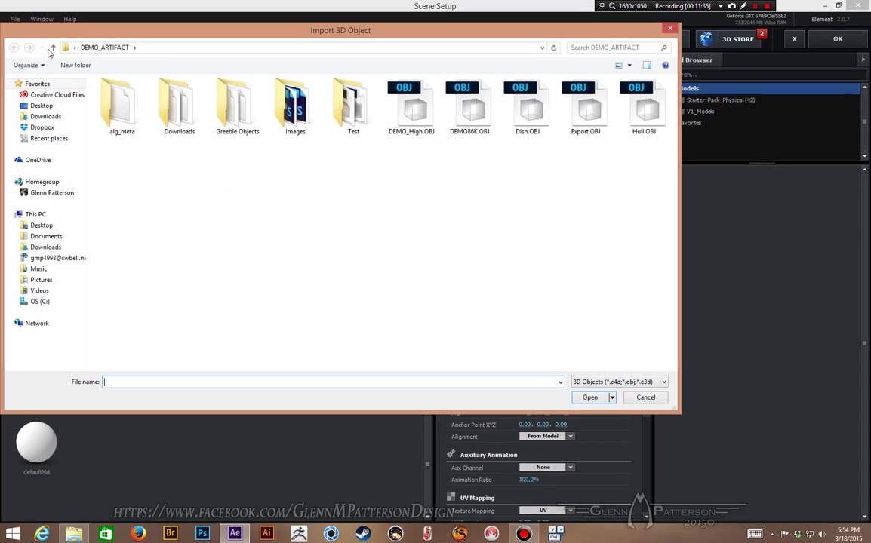
click(524, 121)
click(590, 399)
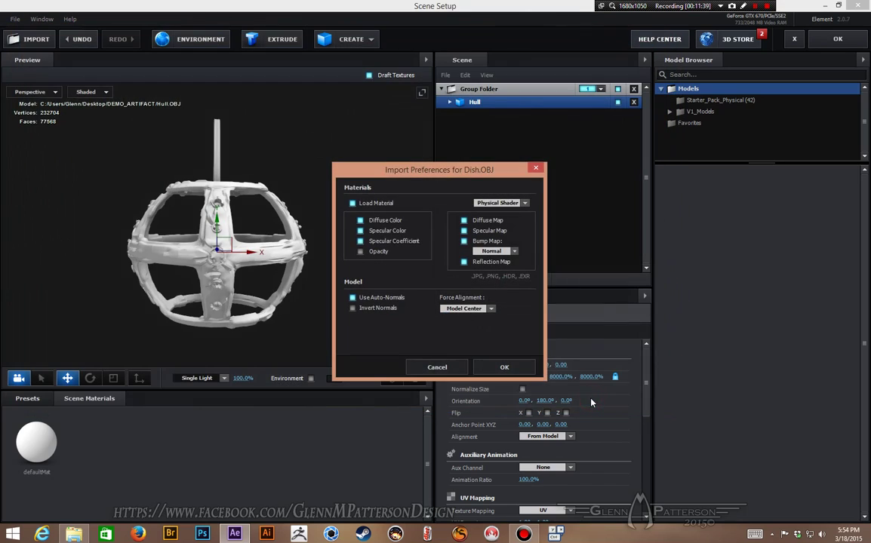
click(465, 308)
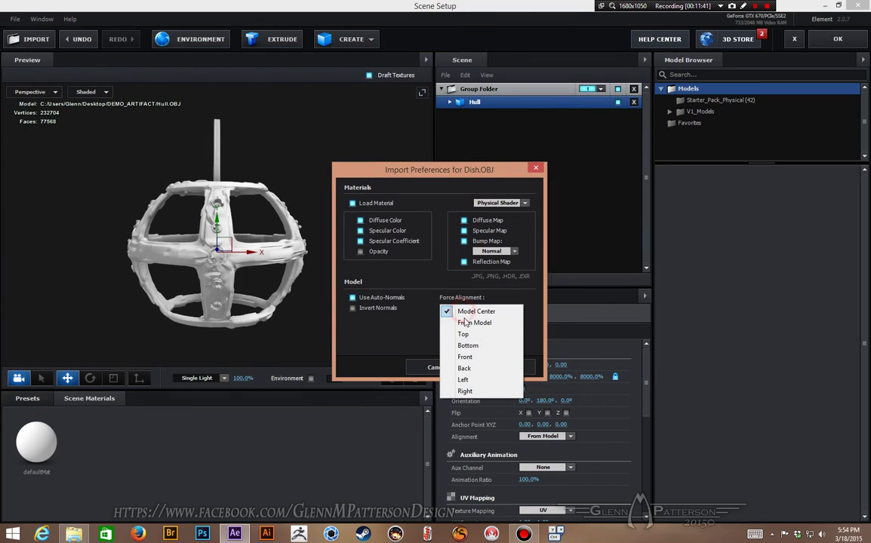
click(468, 325)
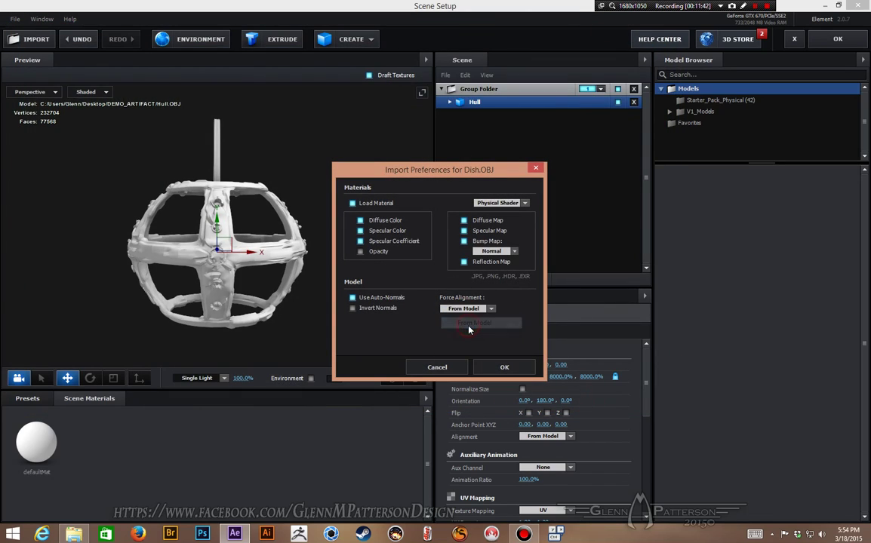
click(501, 367)
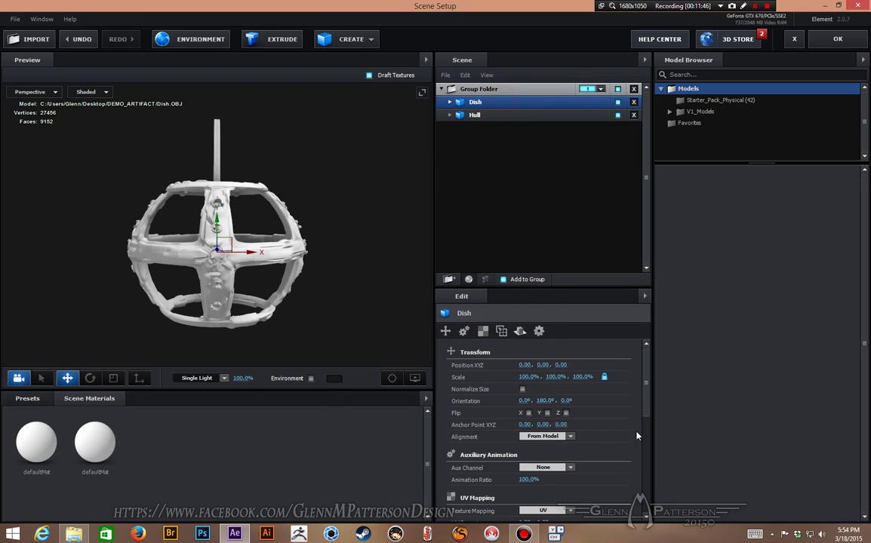
Scale the Dish model to 8000% on all axes and check its fit on the hull's mast
click(528, 377)
text(800)
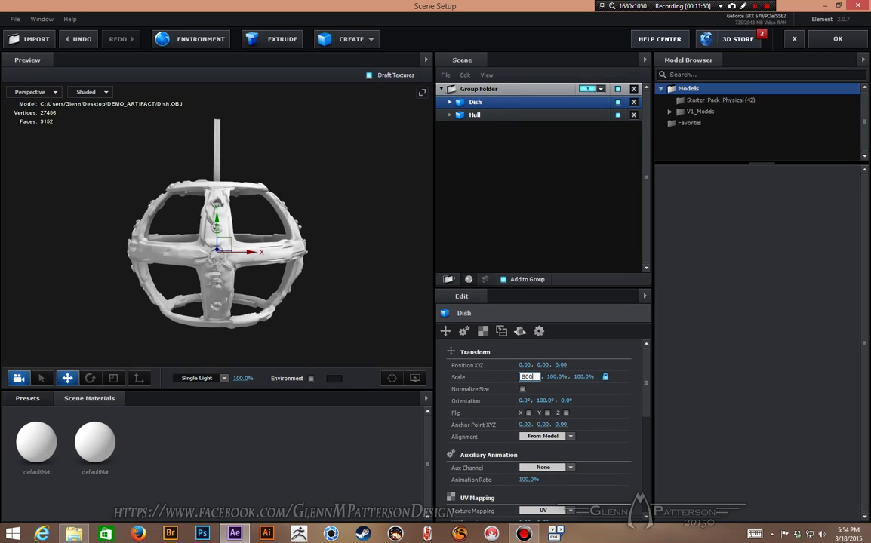
key(Return)
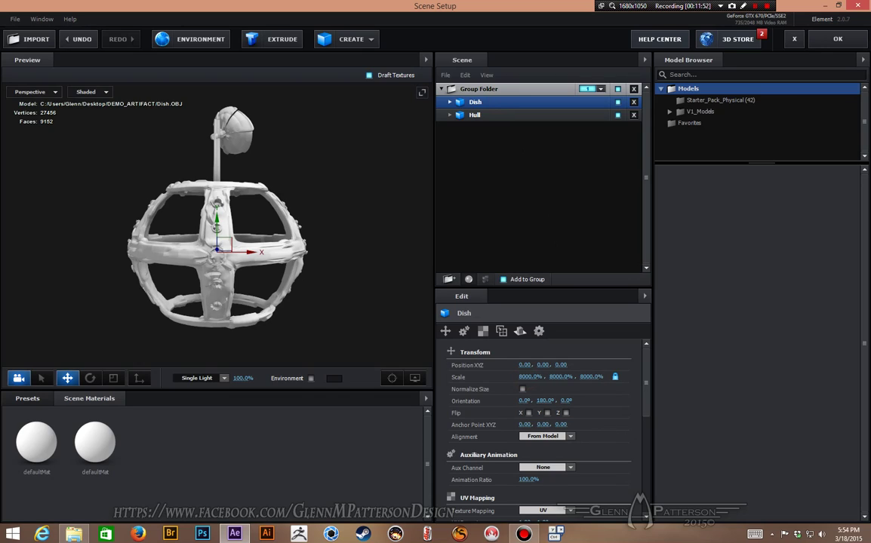
mouse_move(338, 263)
mouse_down()
mouse_move(301, 287)
mouse_move(181, 265)
mouse_move(268, 239)
mouse_move(323, 280)
mouse_move(327, 306)
mouse_up()
mouse_move(320, 211)
mouse_down()
mouse_move(284, 157)
mouse_move(231, 167)
mouse_move(267, 159)
mouse_move(255, 204)
mouse_up()
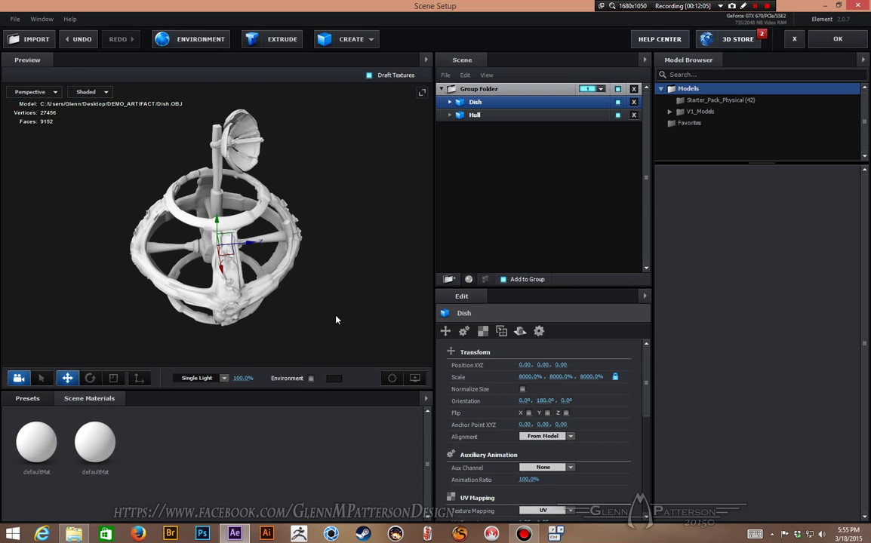
drag(337, 325, 342, 296)
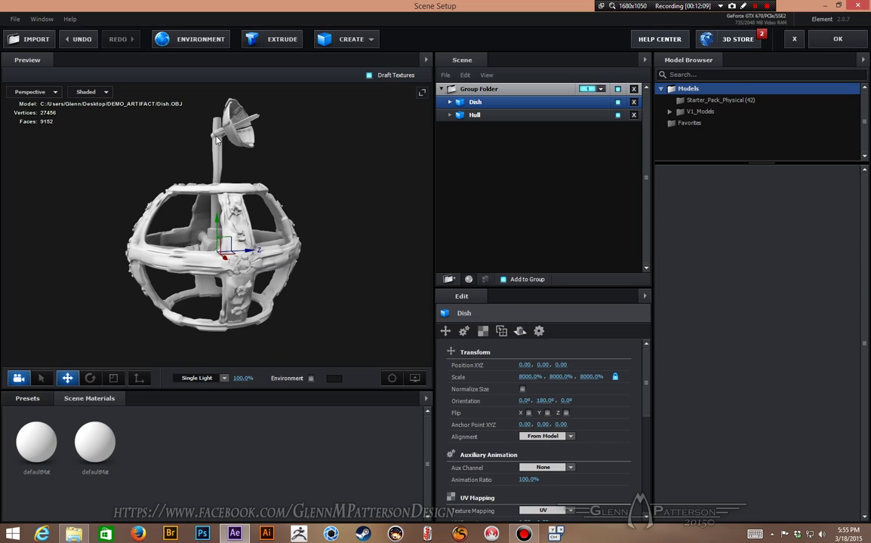
drag(396, 289, 258, 275)
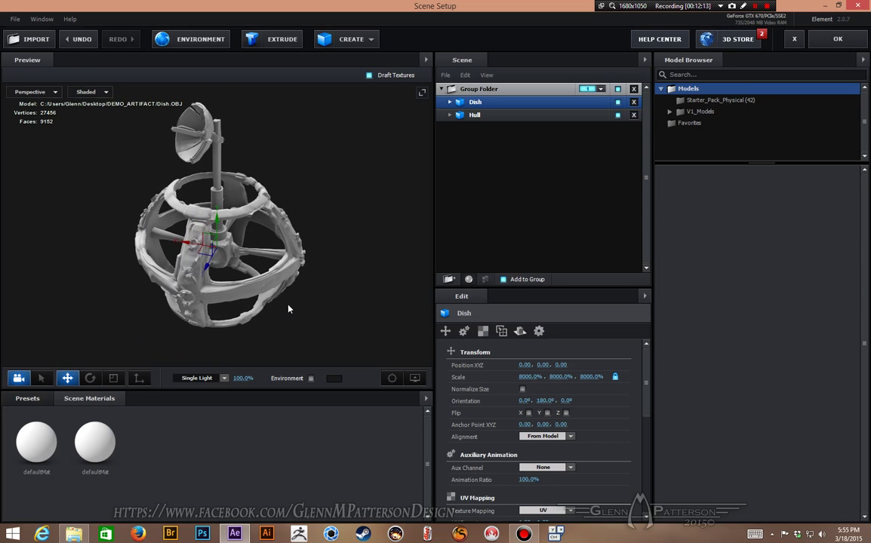
Expand the Hull in the scene, enable Optimize Mesh in its surface options and inspect the mesh up close
click(503, 117)
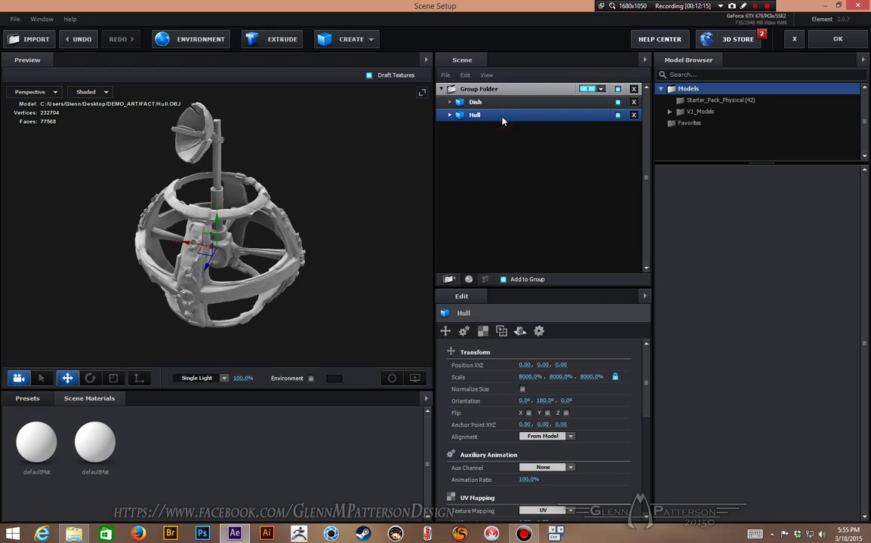
click(450, 115)
scroll(601, 427, down, 3)
scroll(600, 423, down, 3)
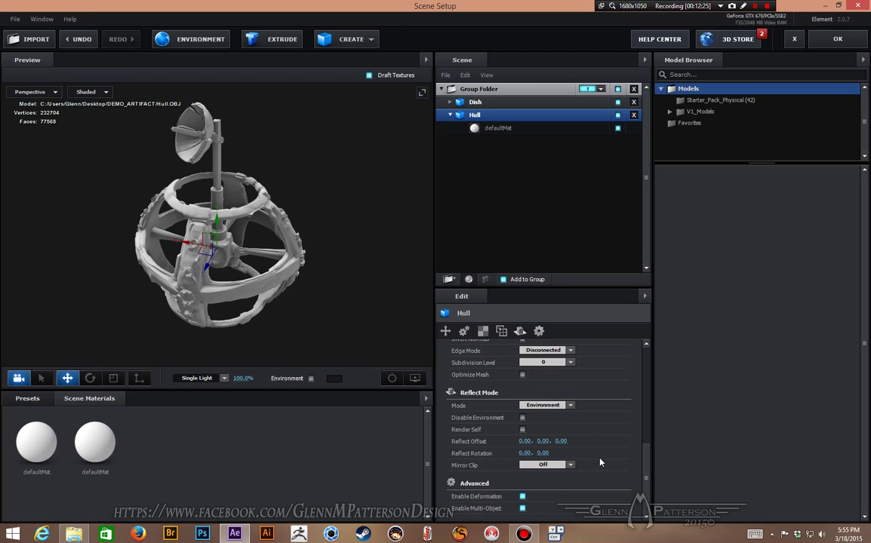
scroll(600, 463, up, 2)
scroll(599, 462, down, 2)
scroll(598, 463, up, 2)
scroll(585, 405, up, 2)
scroll(585, 406, down, 2)
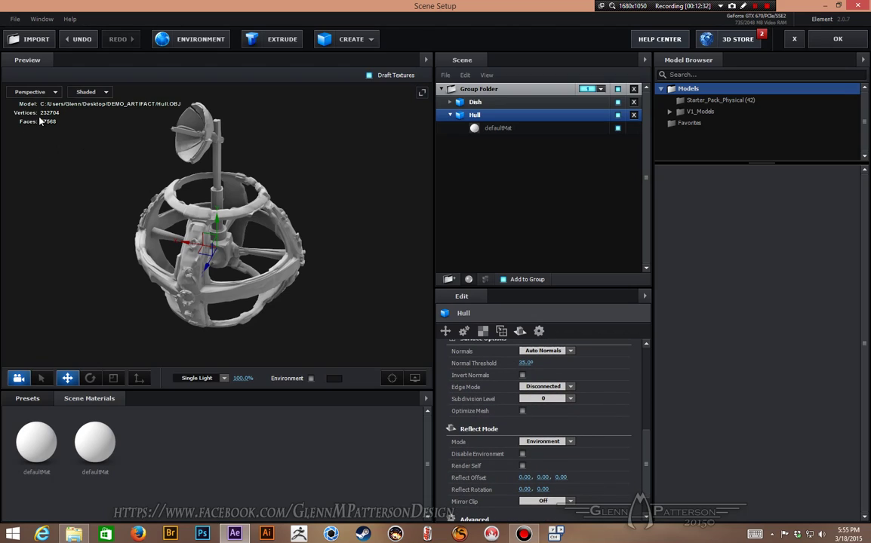
click(523, 411)
drag(297, 274, 287, 257)
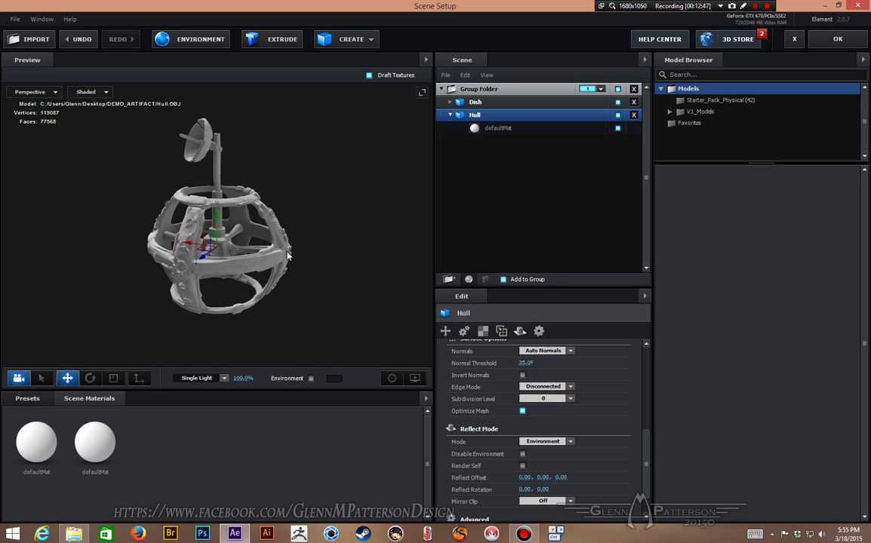
scroll(287, 257, up, 2)
scroll(286, 258, up, 2)
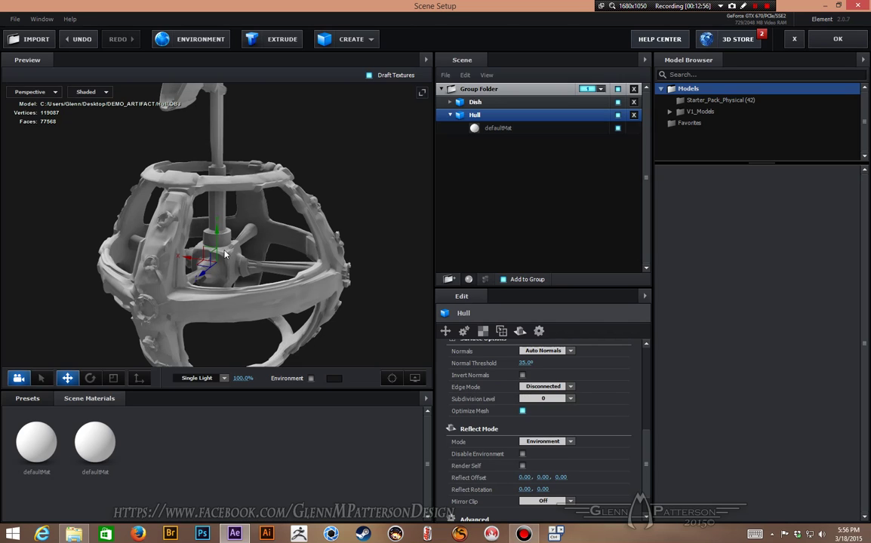
drag(363, 322, 151, 259)
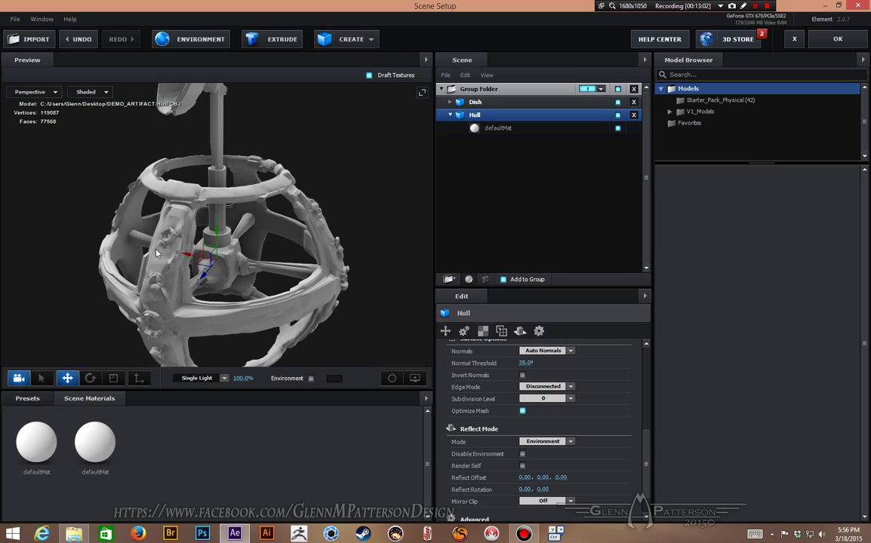
mouse_move(354, 322)
mouse_down()
mouse_move(344, 285)
mouse_move(384, 307)
mouse_move(369, 326)
mouse_move(327, 327)
mouse_move(345, 323)
mouse_up()
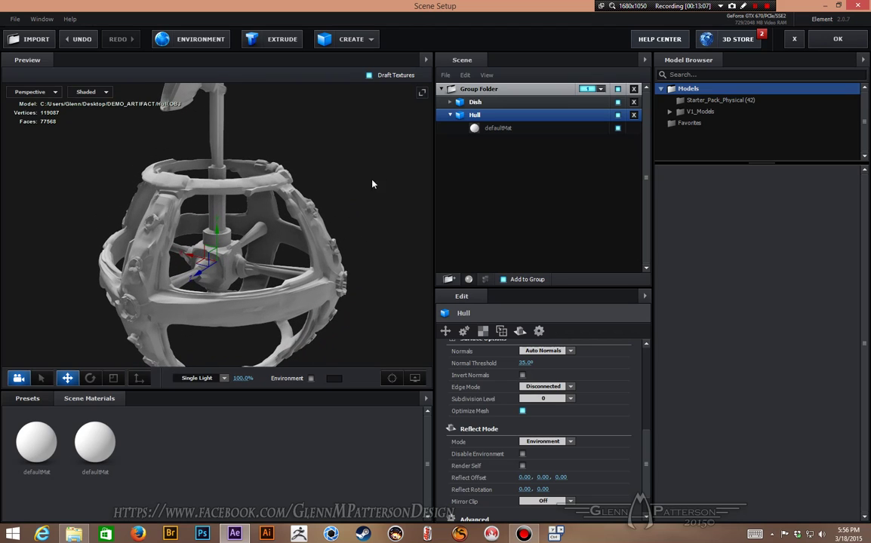
Enable the Diffuse, Glossiness, Reflectivity, Illumination and Normal Bump texture channels on the Hull's defaultMat material
click(522, 133)
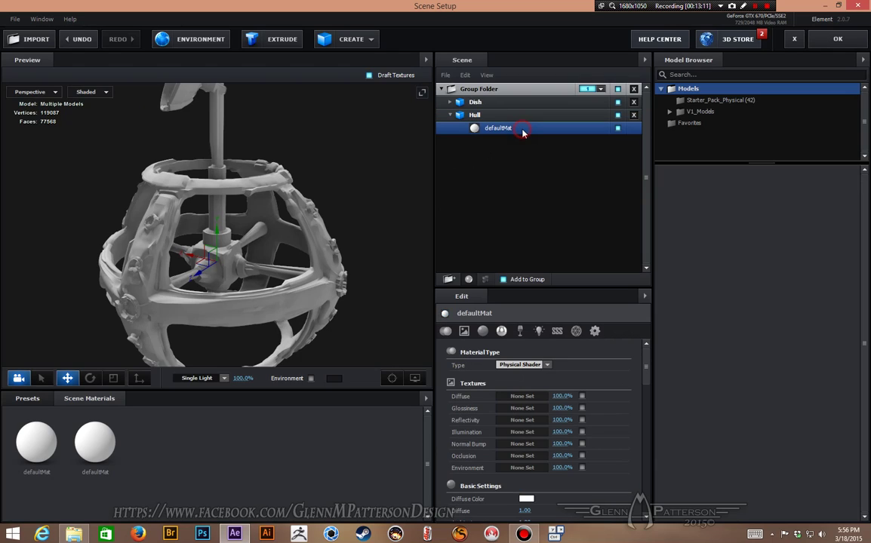
click(582, 396)
click(582, 409)
click(582, 433)
click(582, 445)
Assign Custom Layer 5 (defaultMat_Base_Color.jpg) to the Diffuse channel of the Hull's material
click(522, 398)
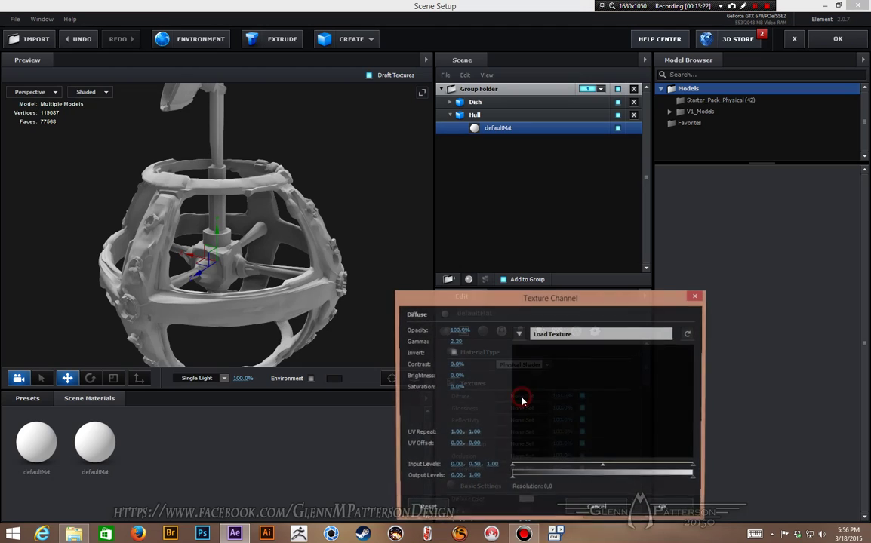
click(519, 335)
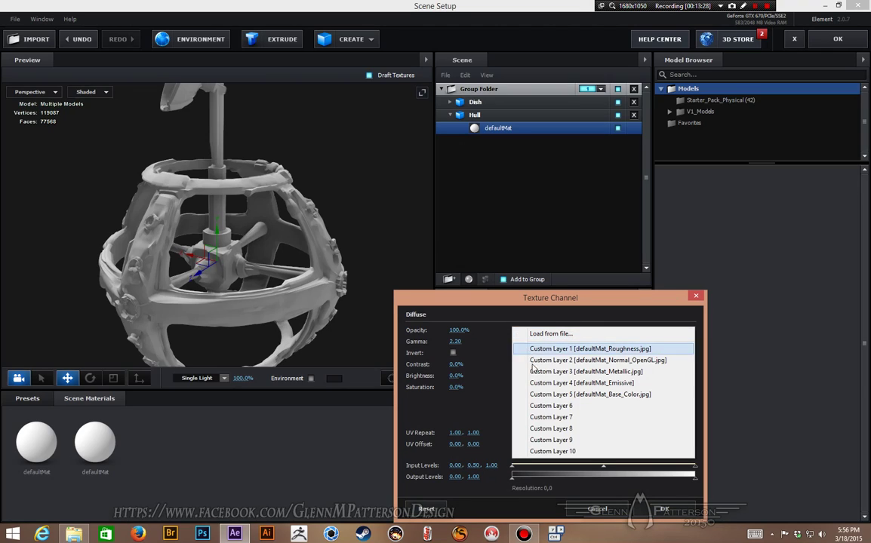
click(545, 395)
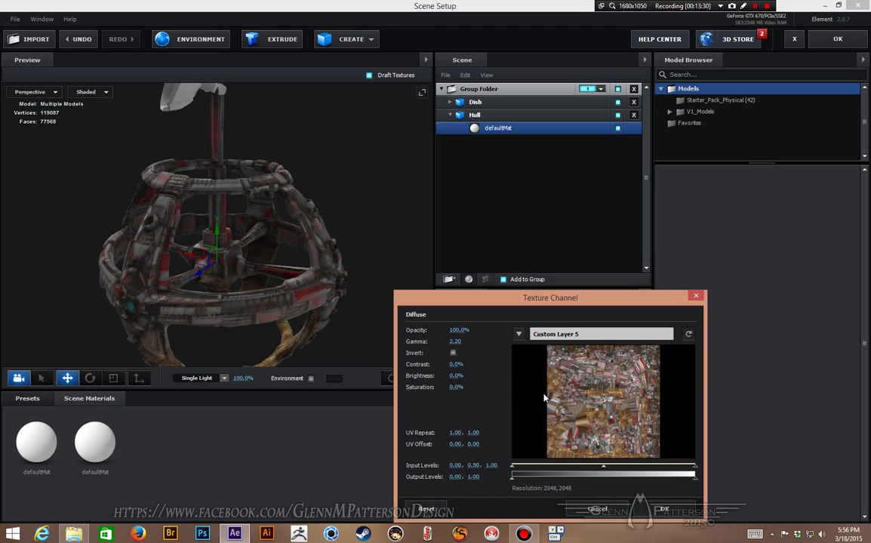
click(662, 509)
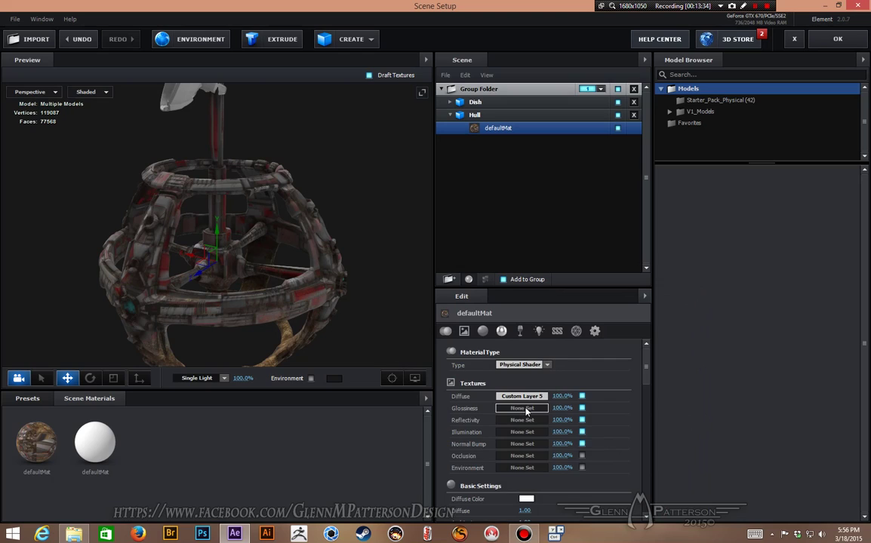
Assign Custom Layer 1 (defaultMat_Roughness.jpg) to the Glossiness channel of the Hull's material
click(526, 409)
click(533, 334)
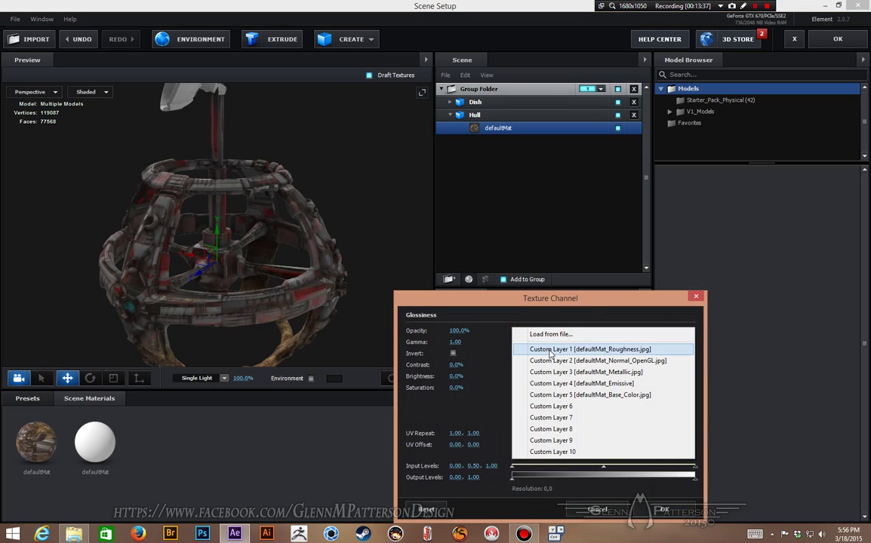
click(550, 351)
click(663, 510)
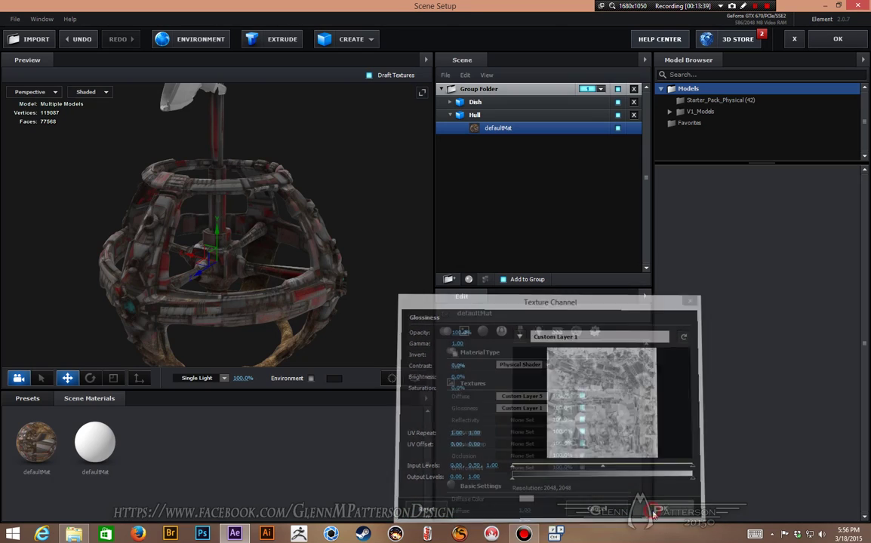
Assign Custom Layer 3 (defaultMat_Metallic.jpg) to the Reflectivity channel of the Hull's material
click(526, 421)
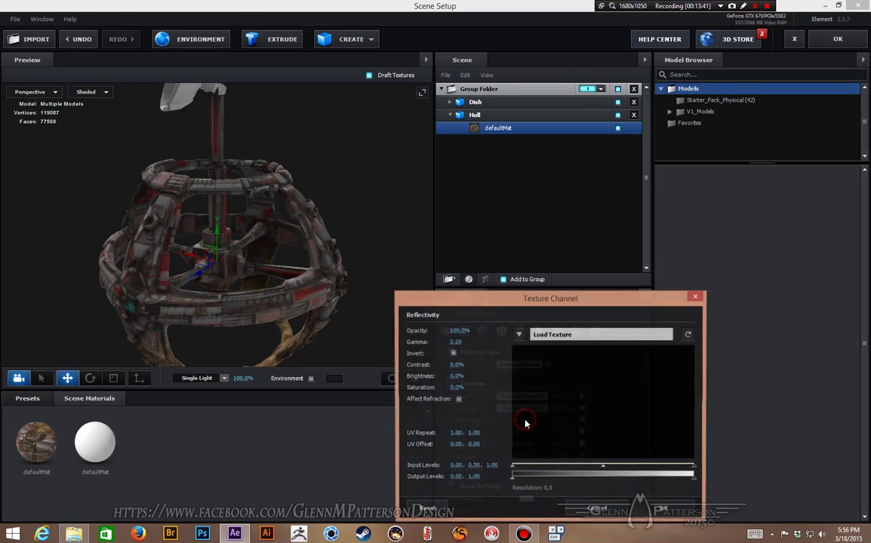
click(529, 335)
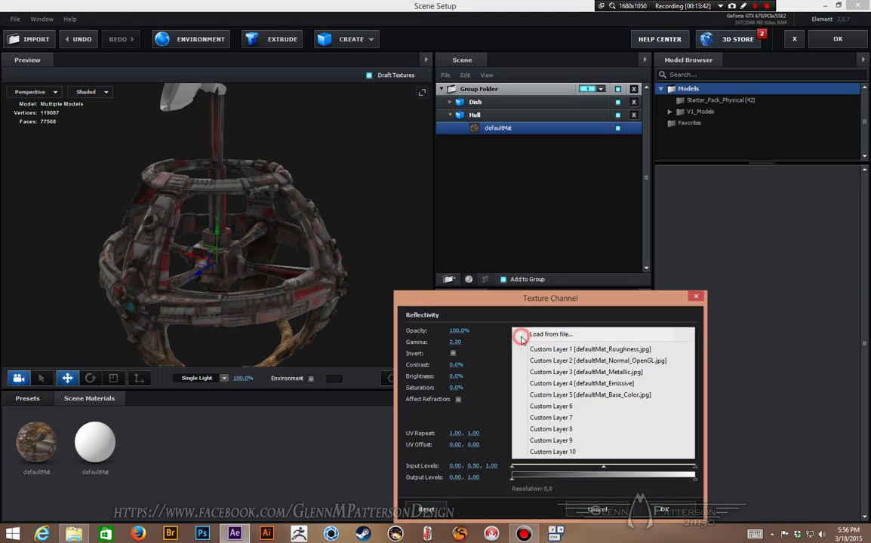
click(549, 376)
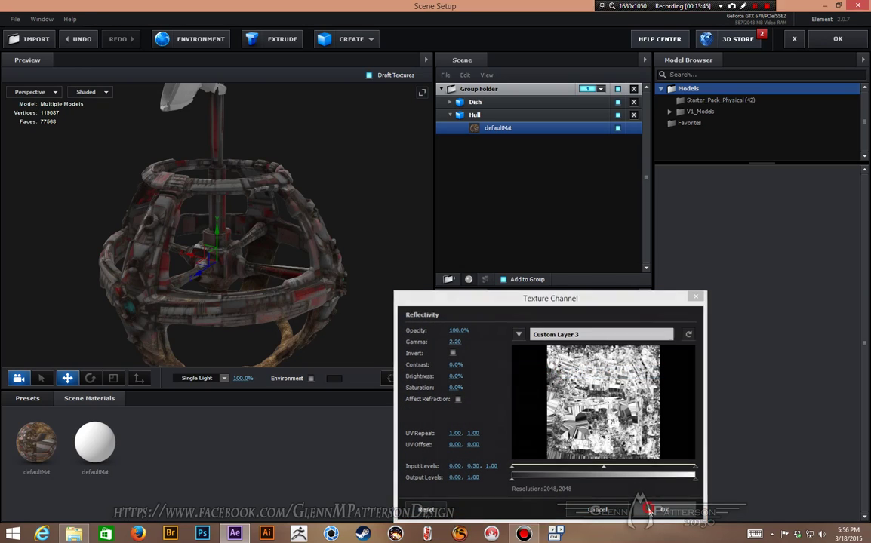
click(663, 510)
Assign Custom Layer 4 (defaultMat_Emissive) to the Illumination channel of the Hull's material
click(519, 434)
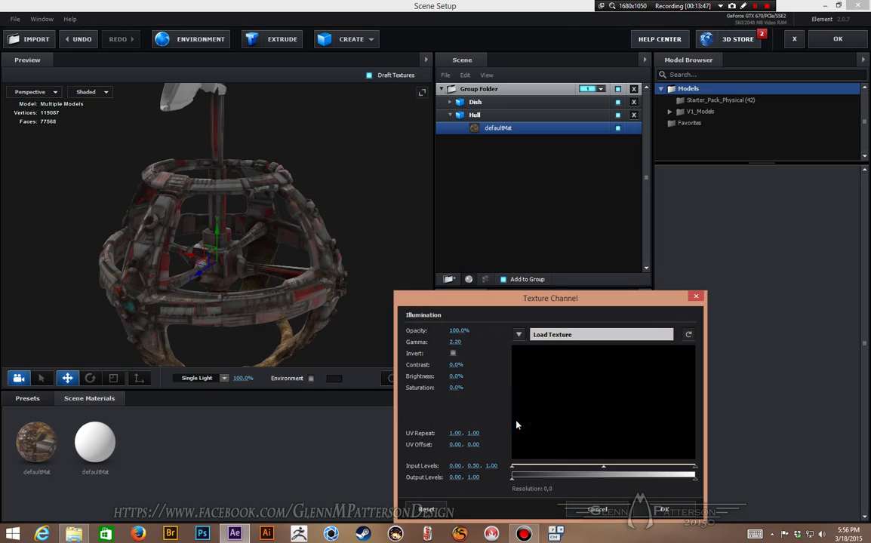
click(519, 335)
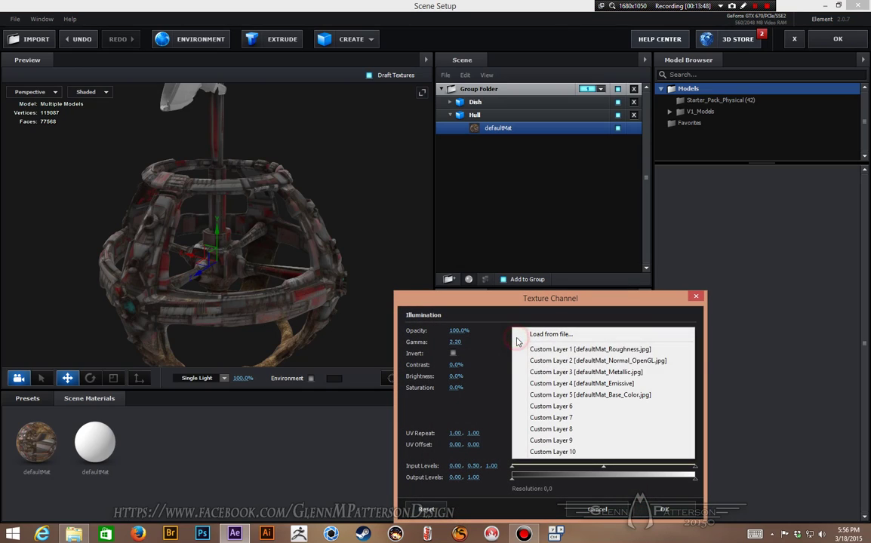
click(549, 389)
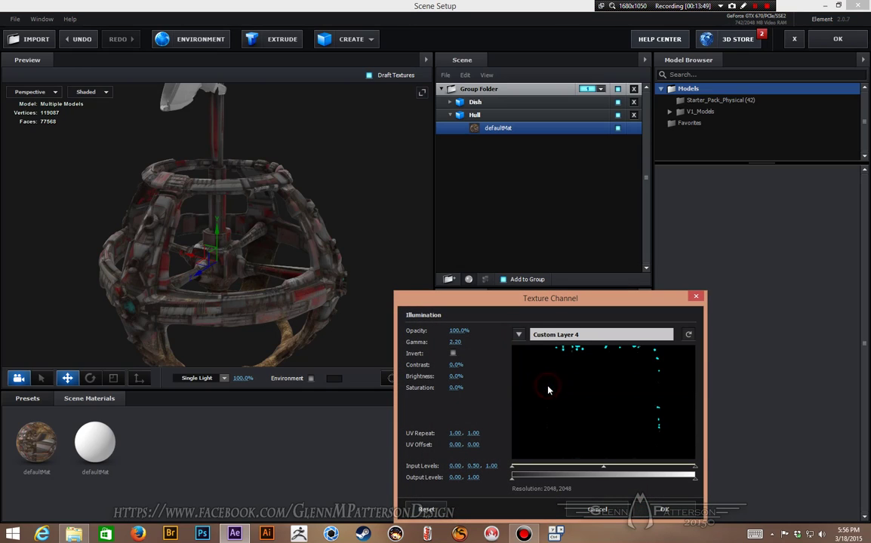
click(663, 509)
Assign Custom Layer 2 (defaultMat_Normal_OpenGL.jpg) to the Normal Bump channel of the Hull's material
click(522, 445)
click(545, 336)
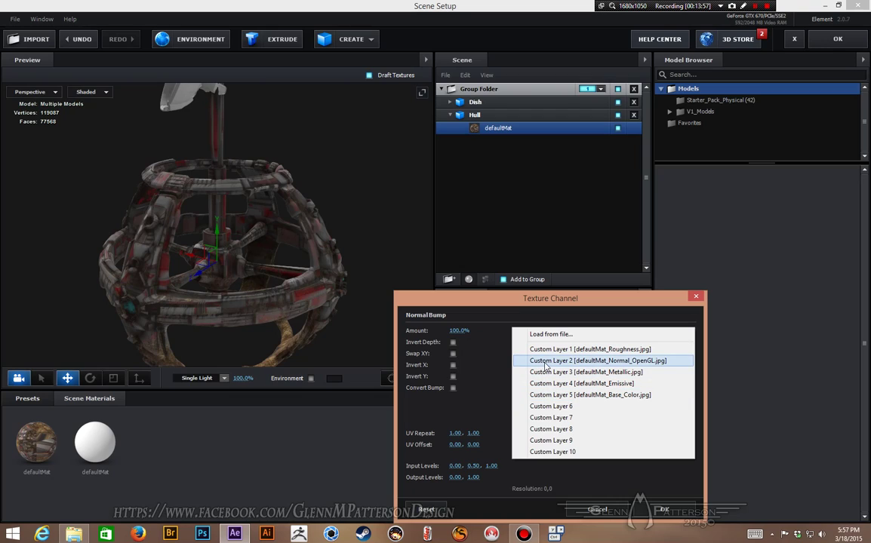
click(546, 362)
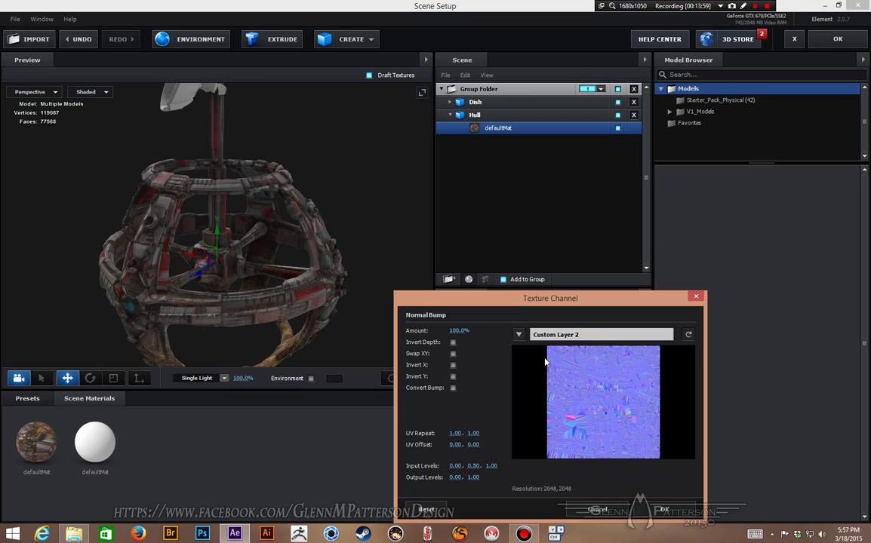
click(661, 511)
In the Hull material's basic settings, set Ambient to 0 and the Specular Multiplier to 200%
scroll(609, 450, down, 1)
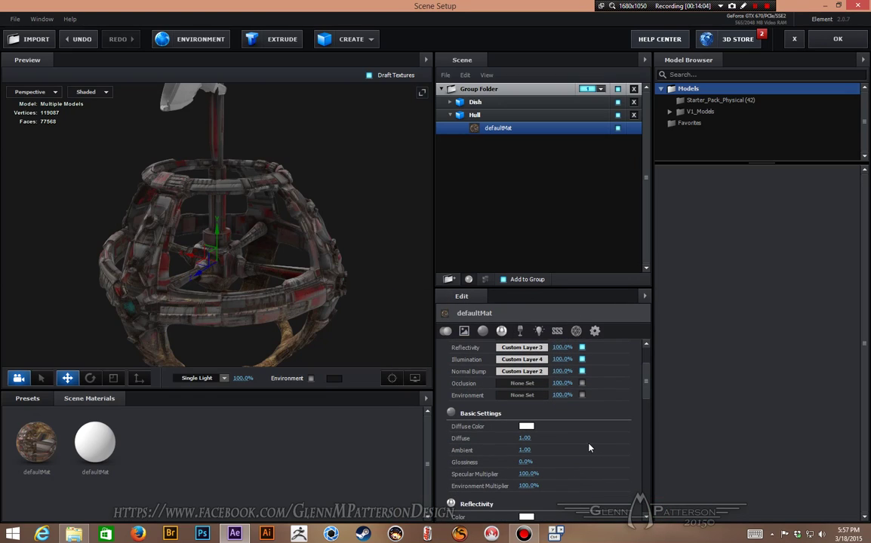
scroll(582, 451, down, 1)
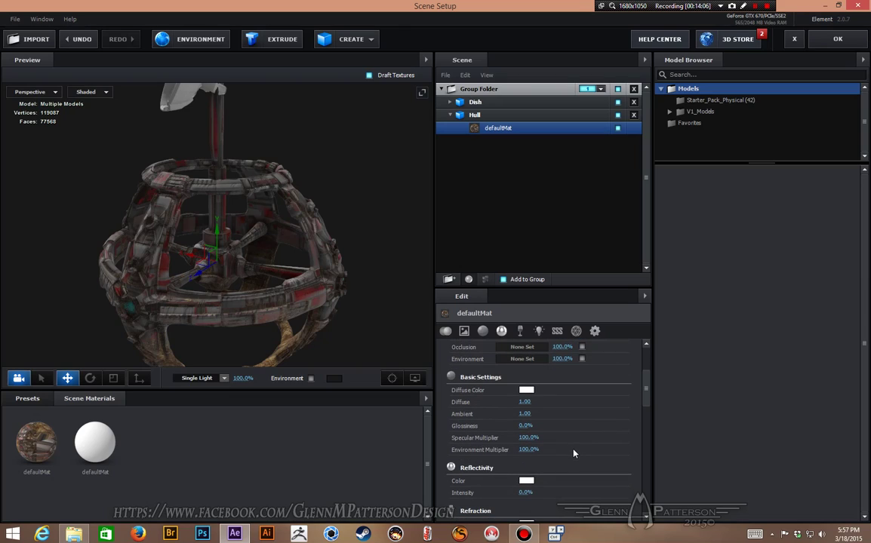
click(524, 414)
text(0)
key(Return)
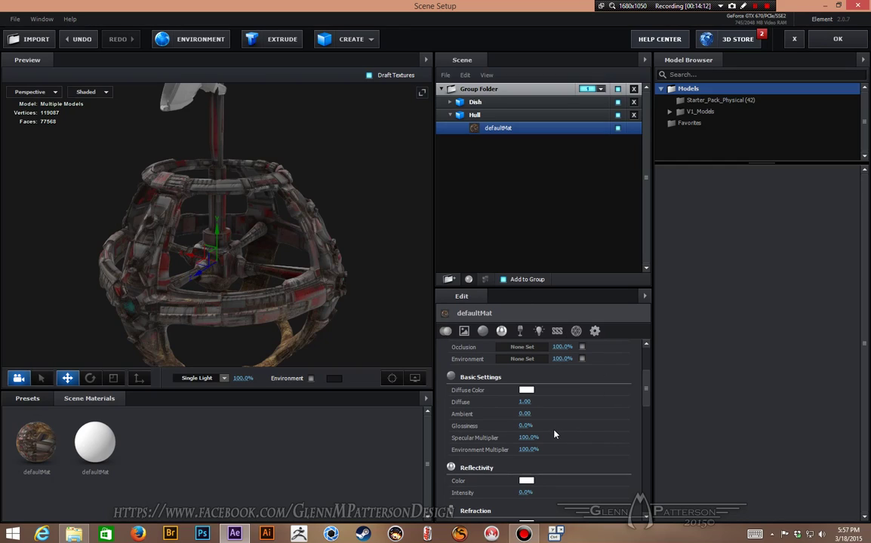
click(529, 438)
text(200)
key(Return)
Set the Reflectivity intensity of the Hull's material to 75%
scroll(563, 456, down, 3)
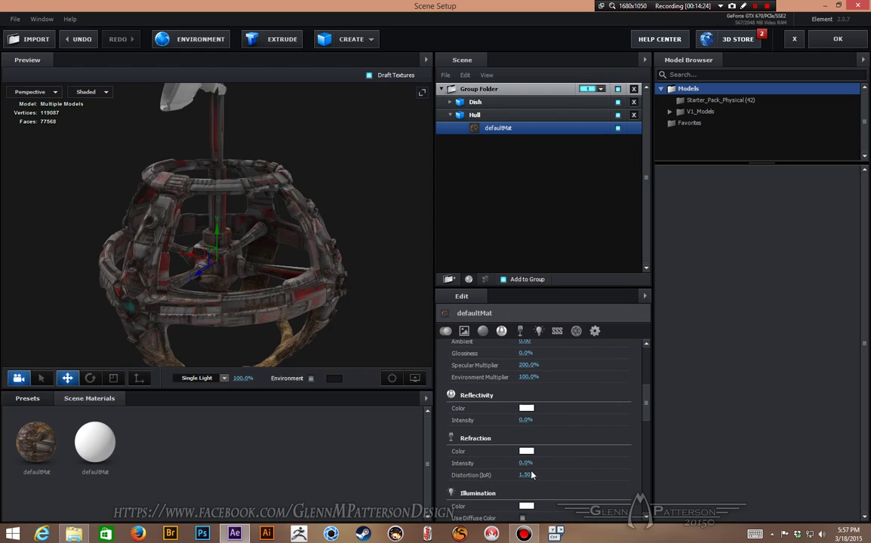
click(525, 419)
text(75)
key(Return)
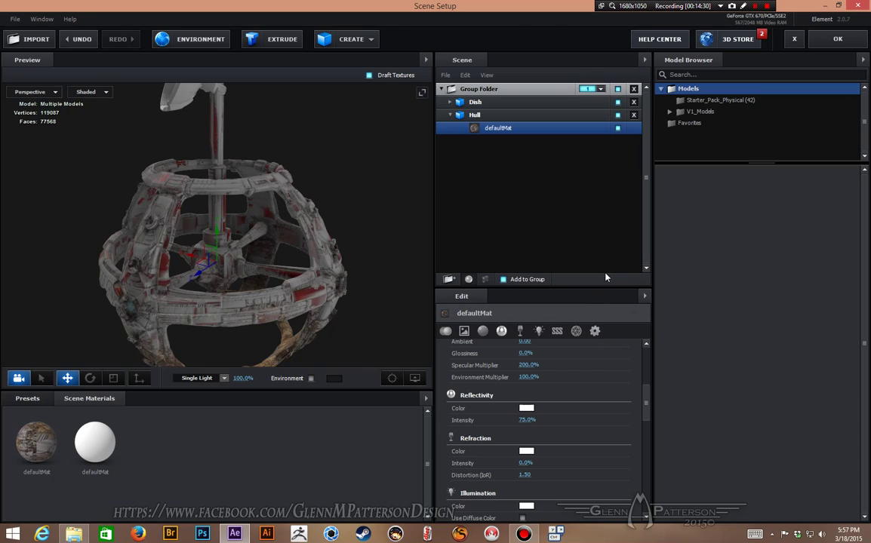
Set the upper output level of the Hull material's Reflectivity texture to 0.75 and accept the channel settings
scroll(595, 358, up, 8)
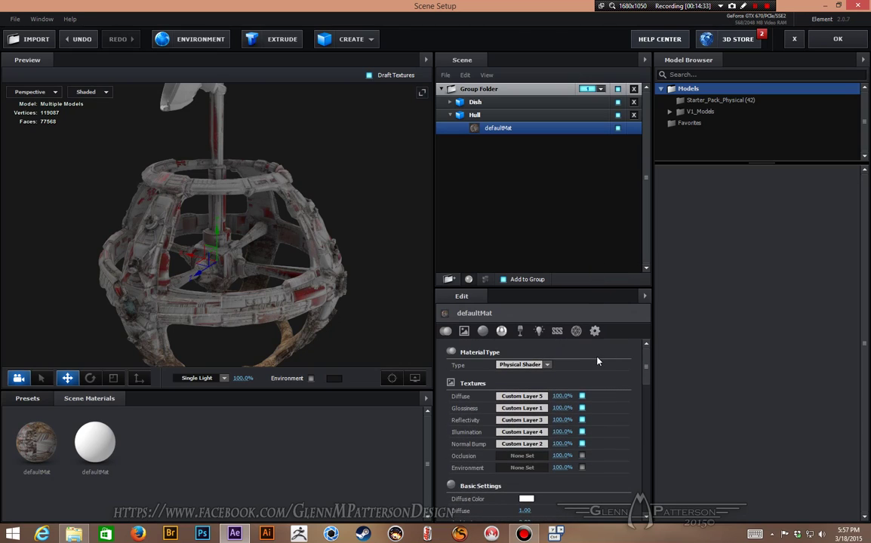
click(523, 420)
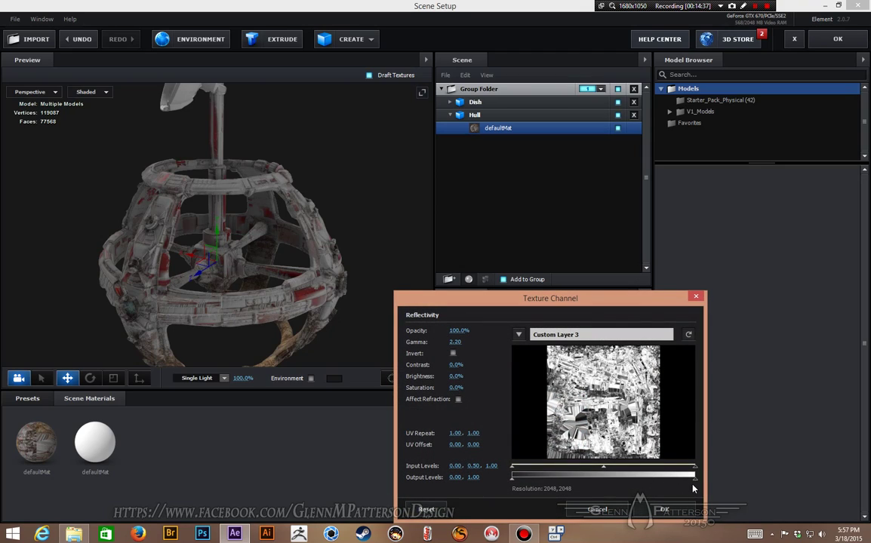
click(474, 478)
text(.25)
key(Return)
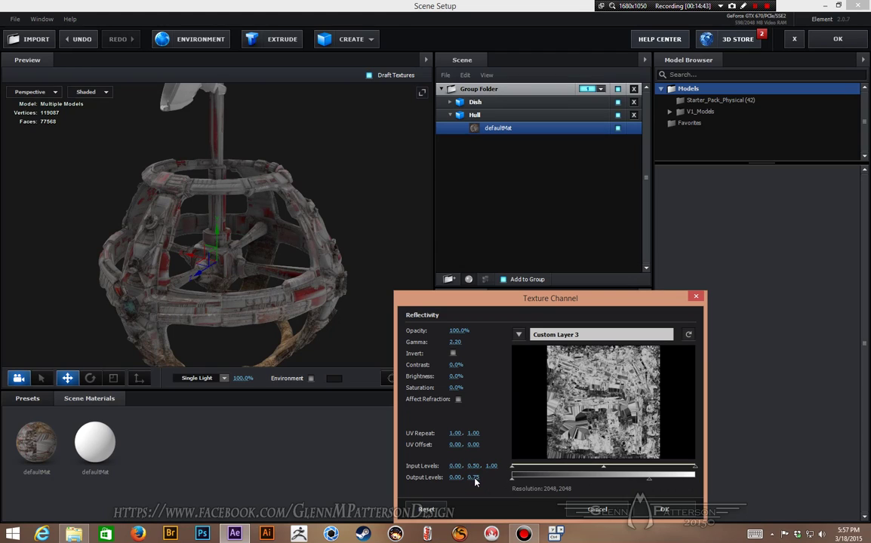
click(660, 510)
Set the Illumination intensity of the Hull's material to 75% and its Fresnel to 0.5
scroll(561, 455, down, 5)
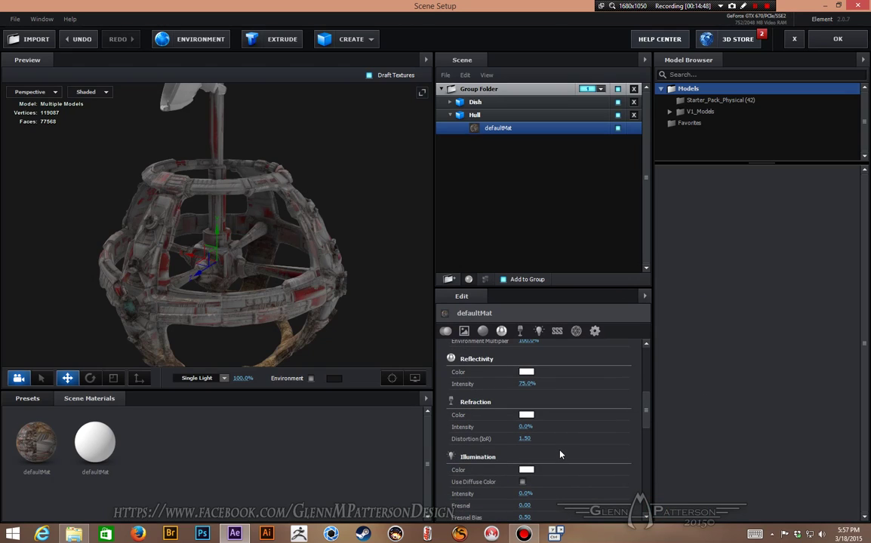
scroll(561, 455, down, 3)
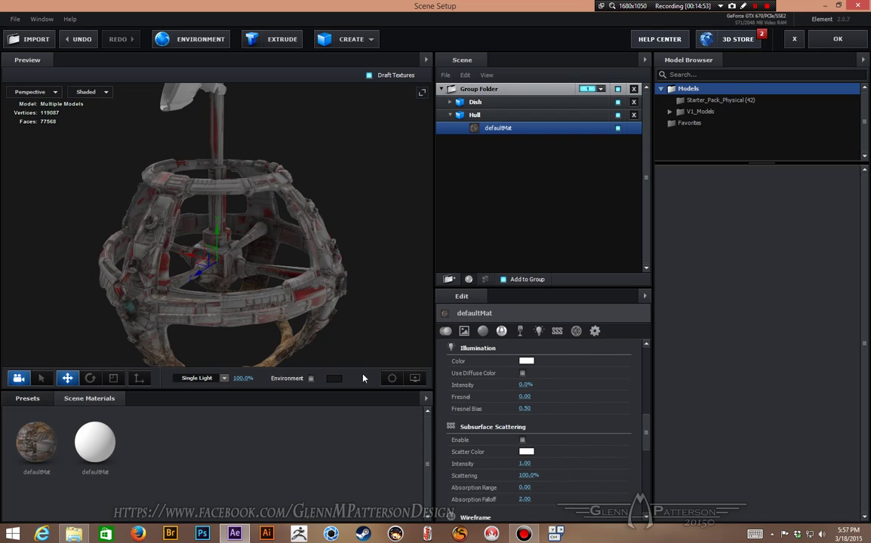
drag(357, 349, 394, 335)
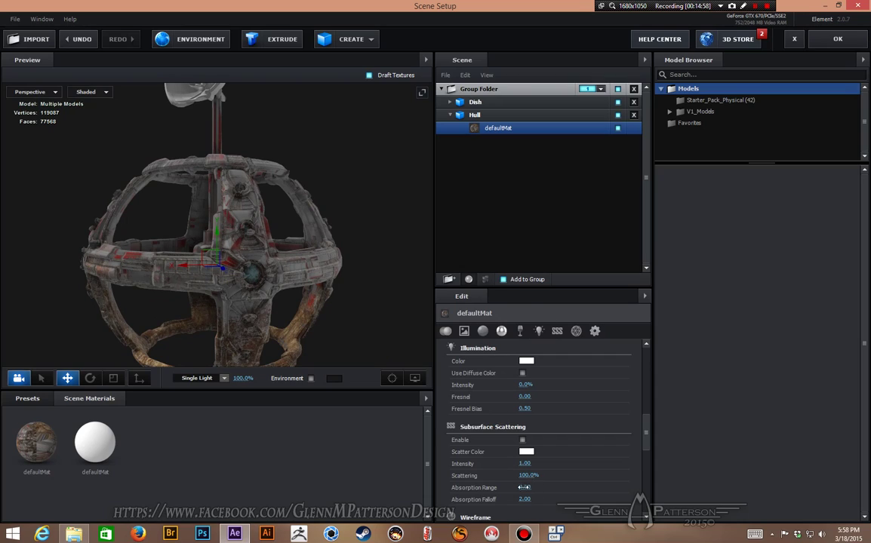
click(527, 386)
text(75)
key(Return)
click(528, 397)
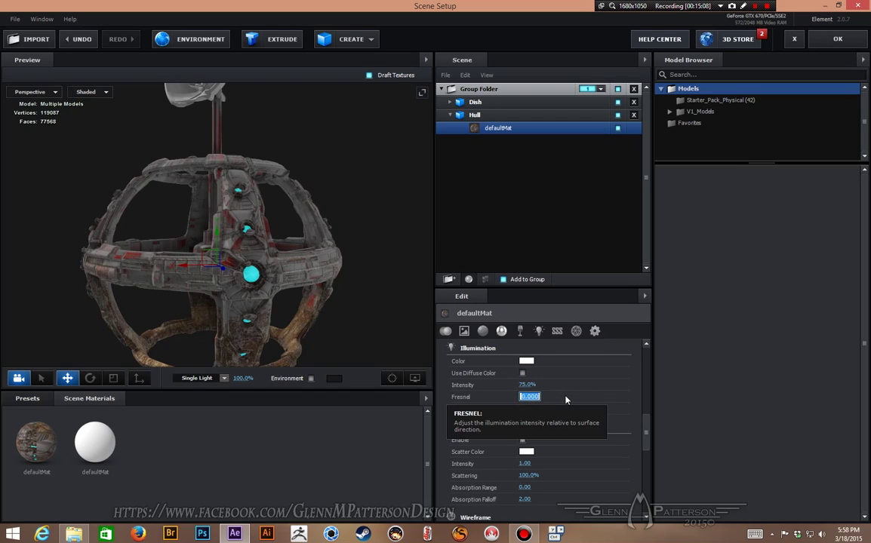
text(0.5)
key(Return)
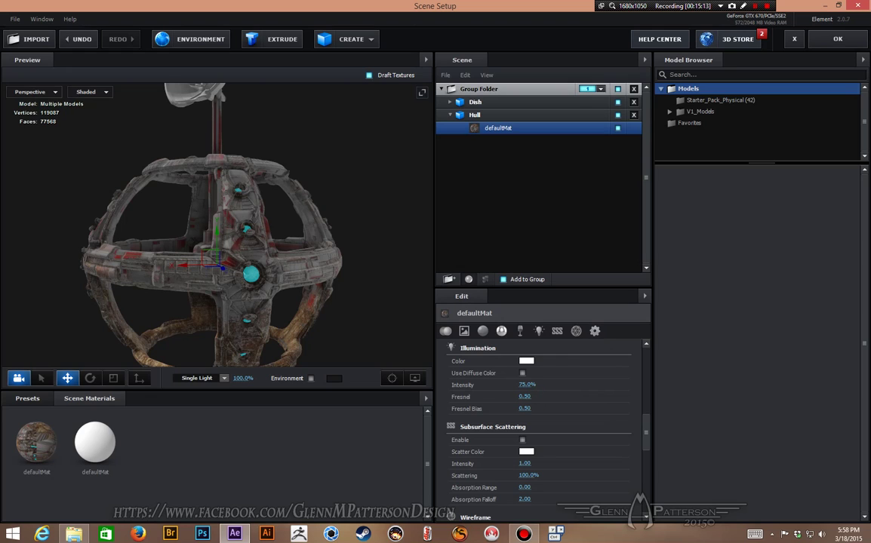
Copy the Hull's defaultMat material and paste it onto the Dish's defaultMat
drag(343, 289, 341, 335)
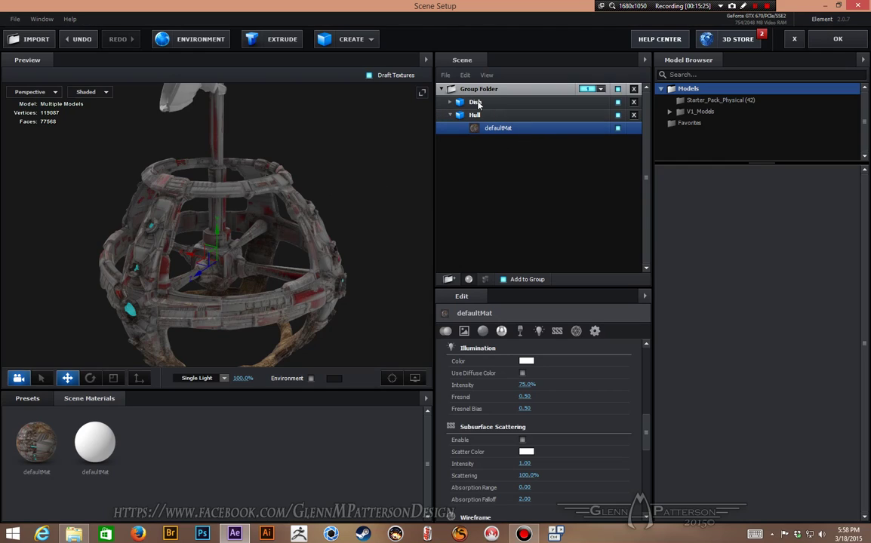
right_click(526, 130)
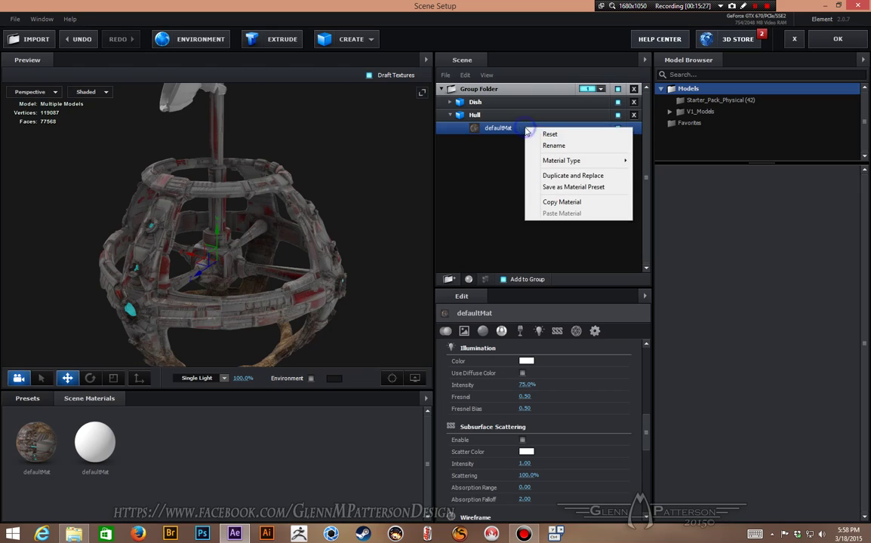
click(557, 201)
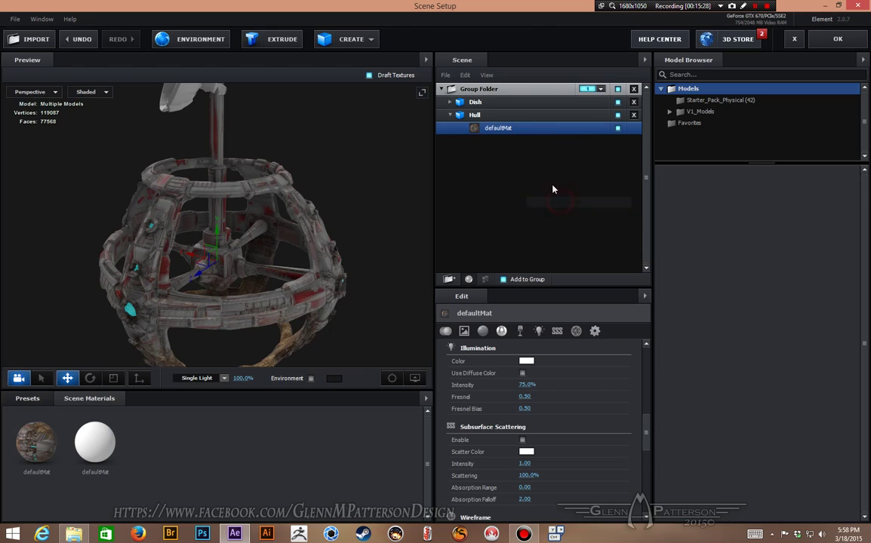
click(450, 102)
click(504, 116)
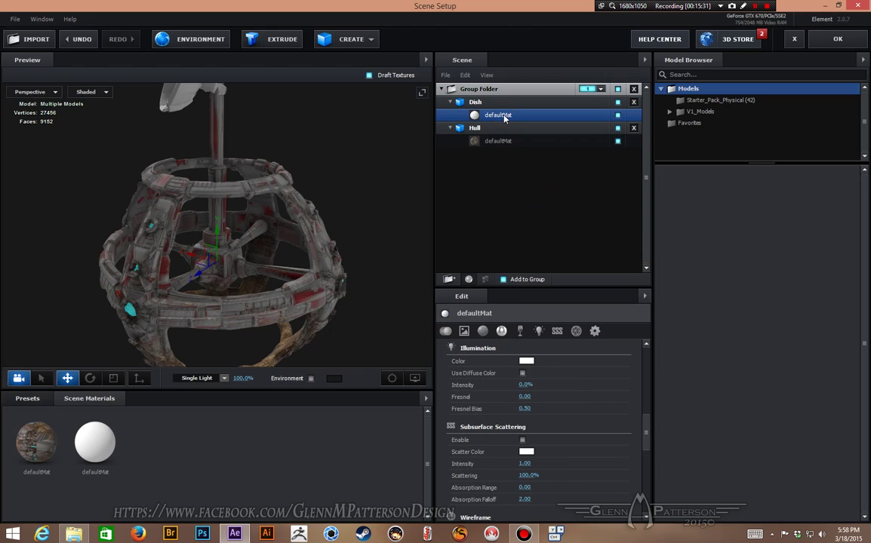
right_click(505, 117)
click(545, 201)
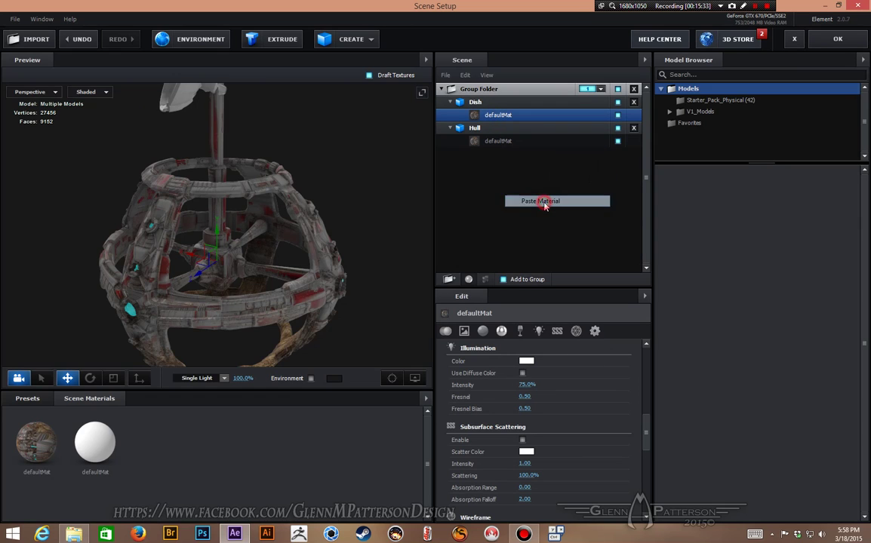
Set Glossiness to 100% in the basic settings of the Dish's defaultMat material
drag(313, 134, 355, 221)
scroll(558, 473, down, 10)
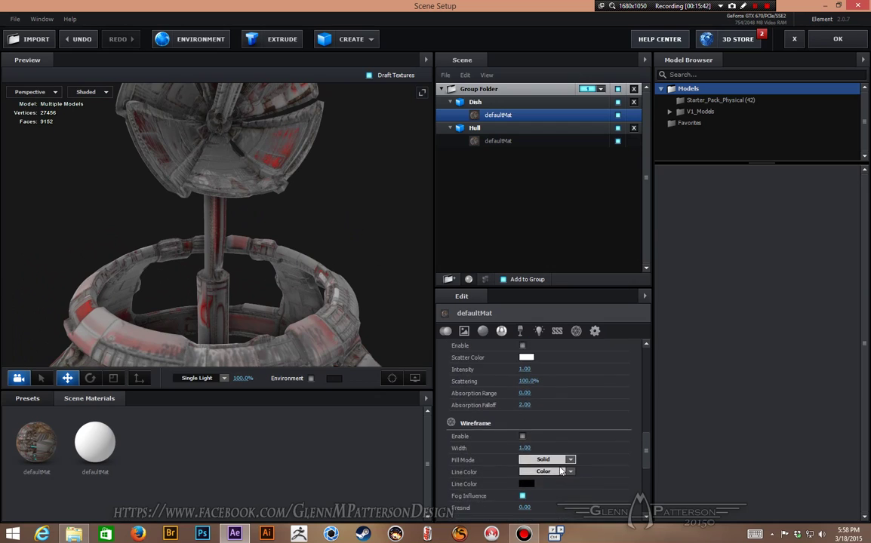
scroll(561, 444, up, 15)
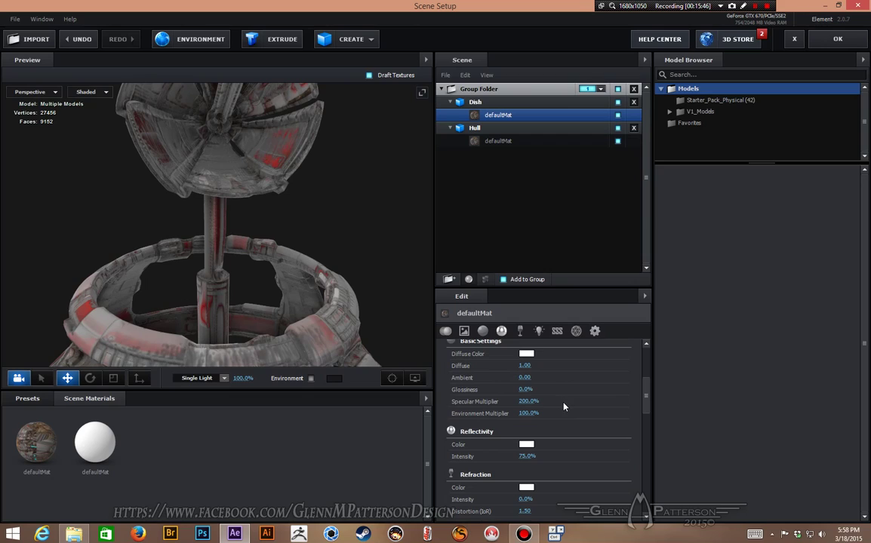
scroll(559, 410, up, 1)
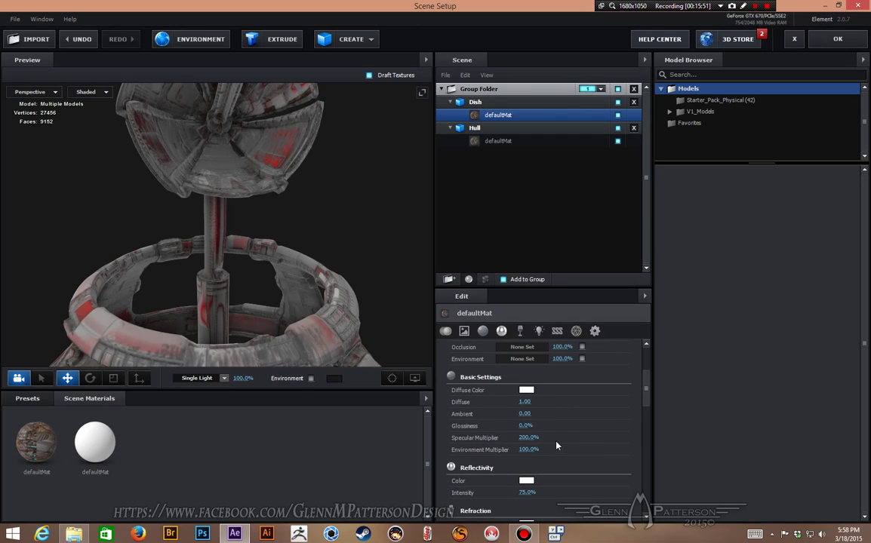
click(525, 425)
text(1)
key(Return)
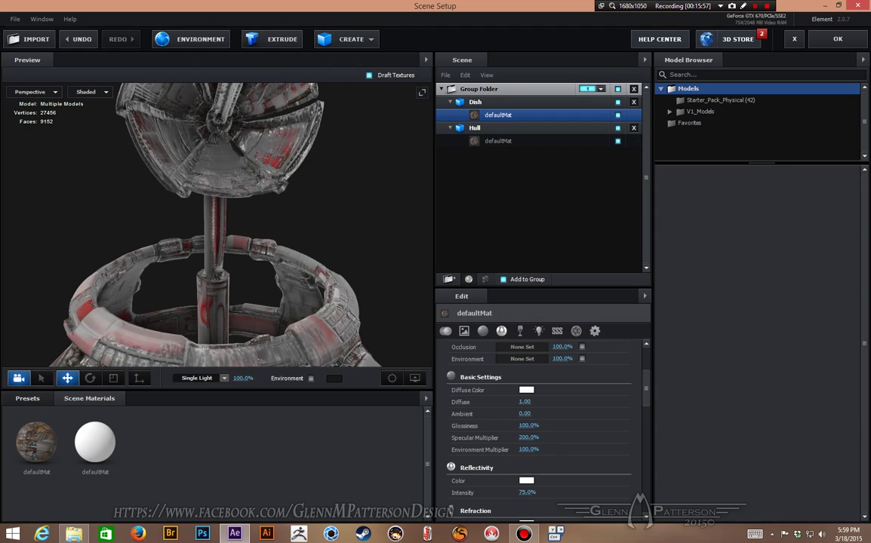
drag(328, 219, 307, 221)
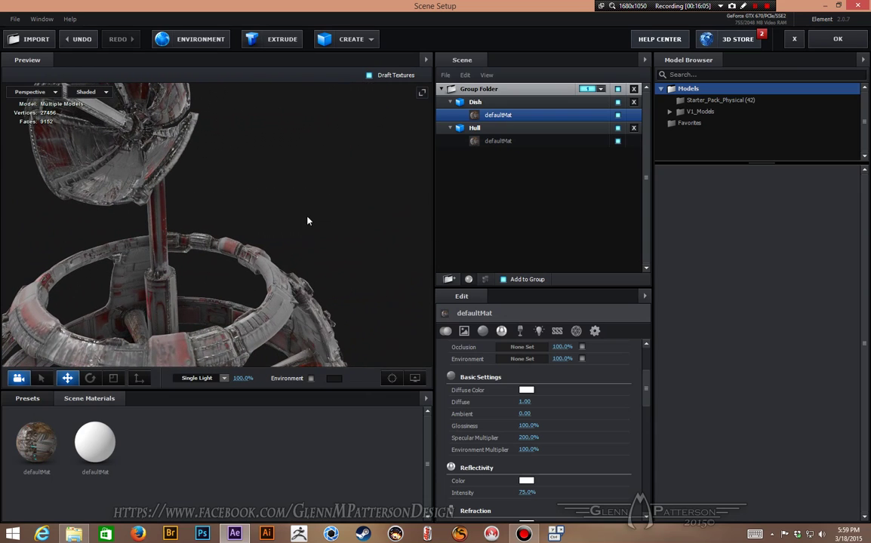
scroll(580, 440, up, 2)
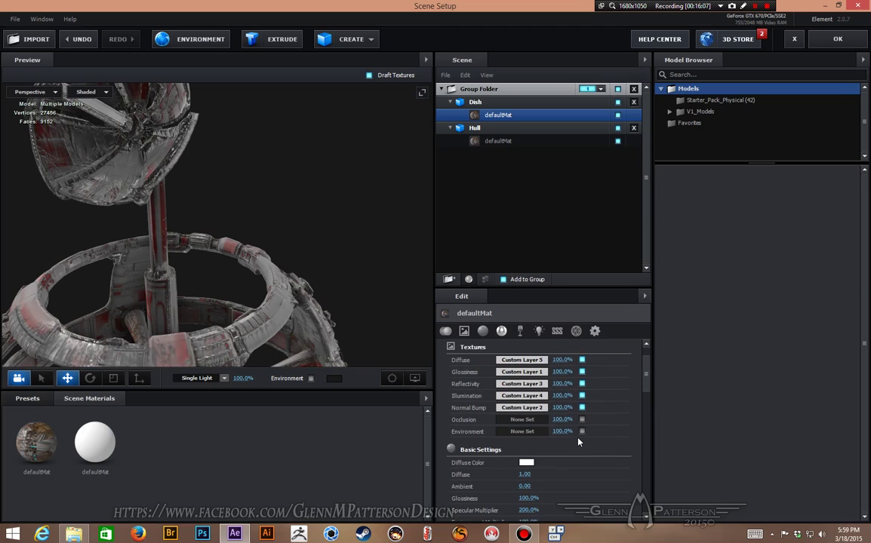
drag(343, 288, 373, 234)
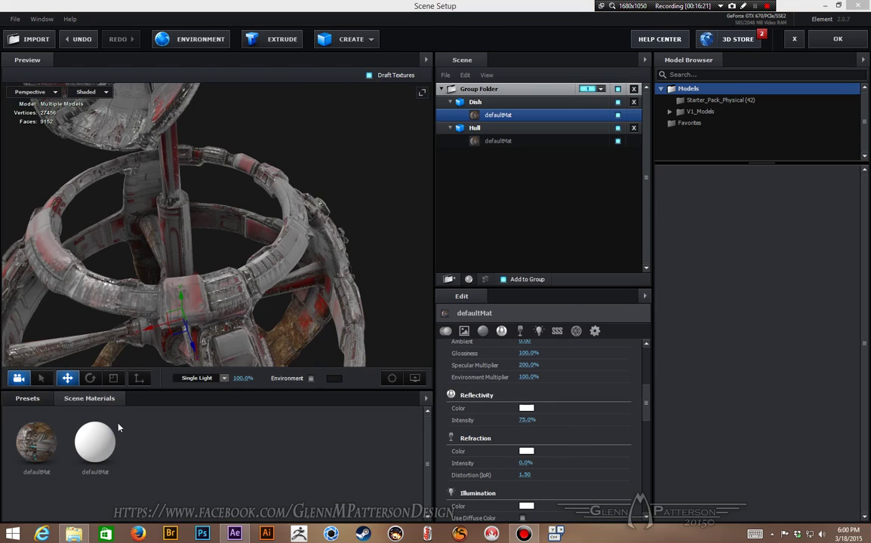
mouse_move(325, 187)
mouse_down()
mouse_move(356, 200)
mouse_move(334, 187)
mouse_move(349, 187)
mouse_move(382, 305)
mouse_move(379, 249)
mouse_move(263, 231)
mouse_up()
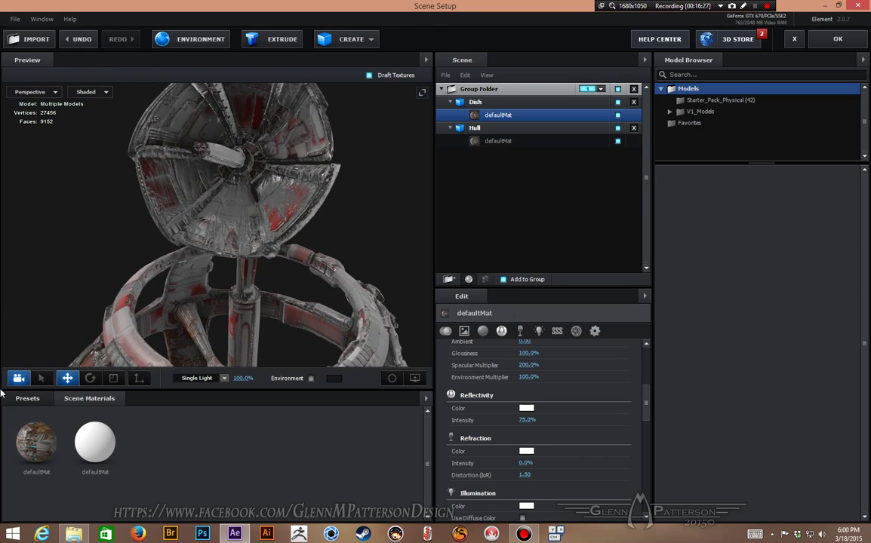
Try the Basic_2K_02 environment preset on the scene and replace it with the Basic_2K_05 environment
click(27, 398)
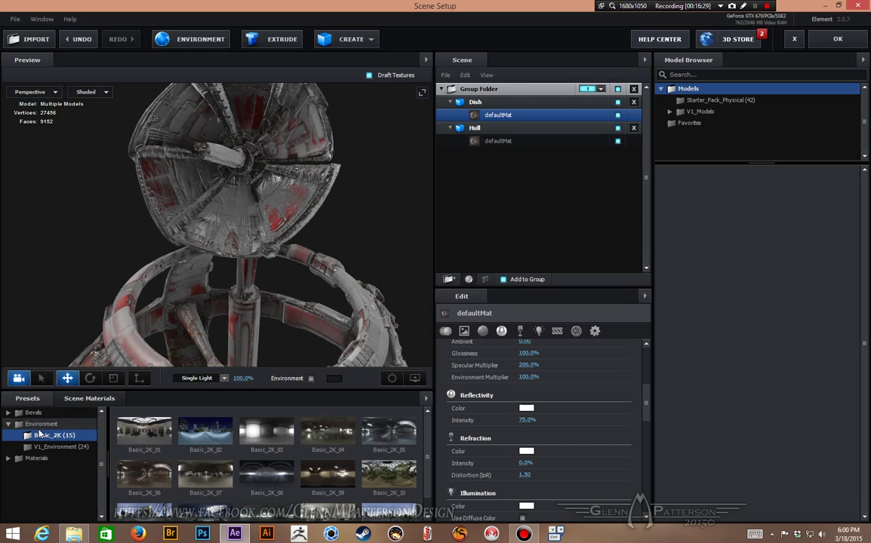
click(40, 424)
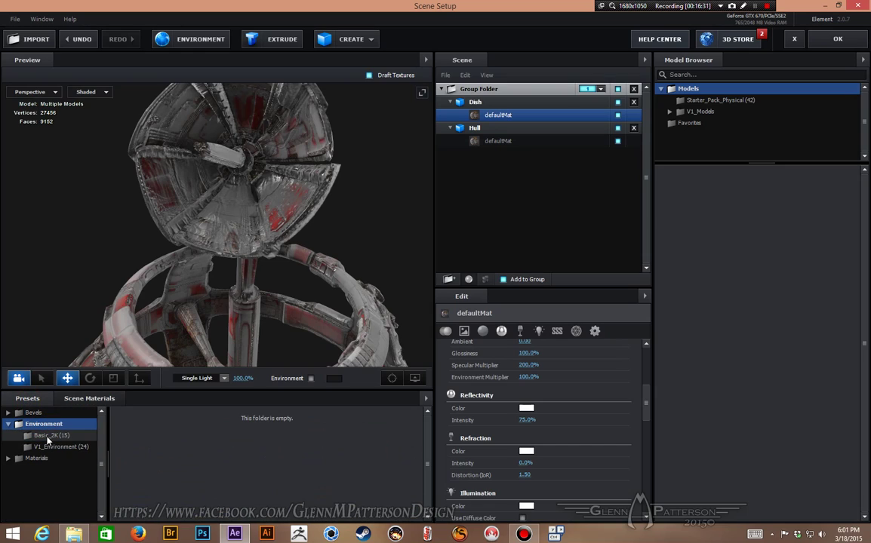
click(48, 436)
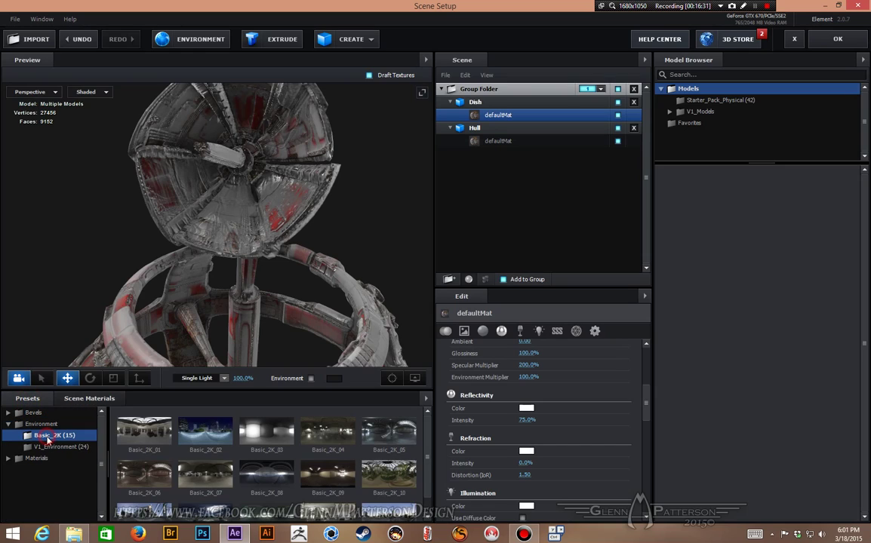
click(200, 440)
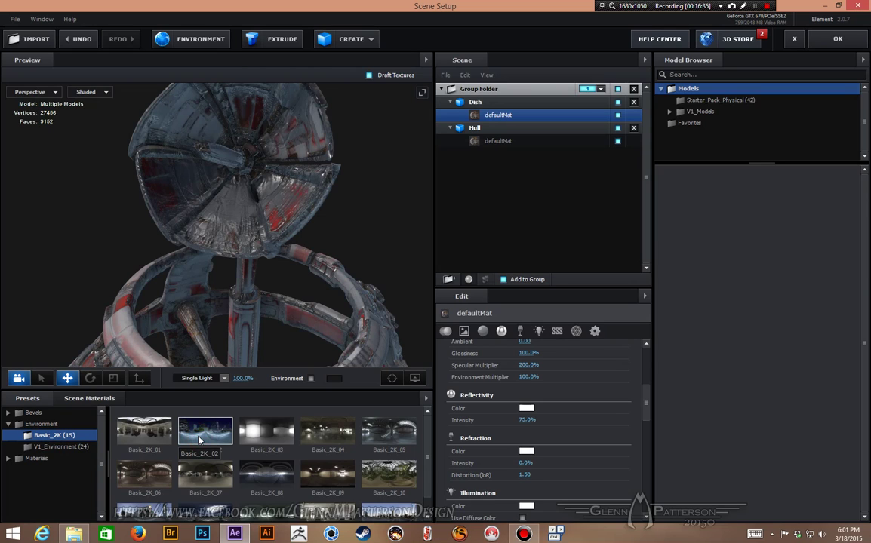
drag(76, 253, 150, 284)
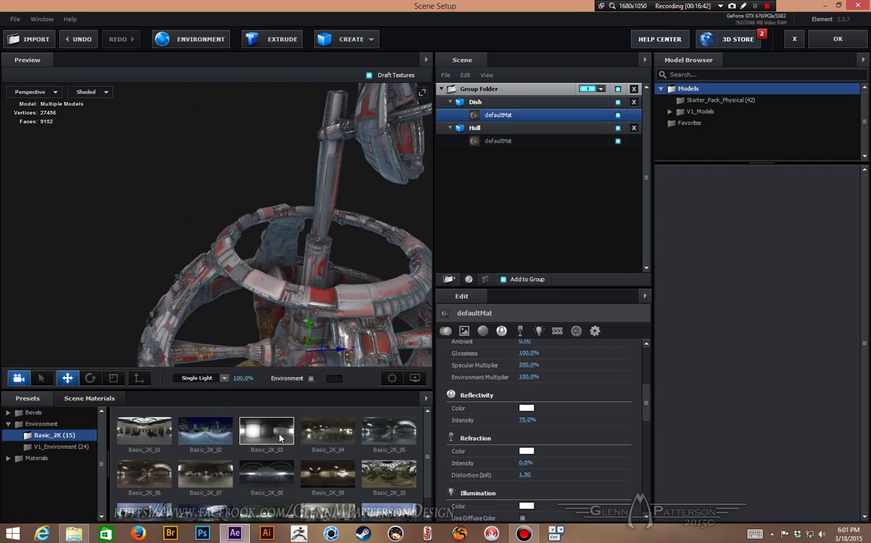
click(396, 440)
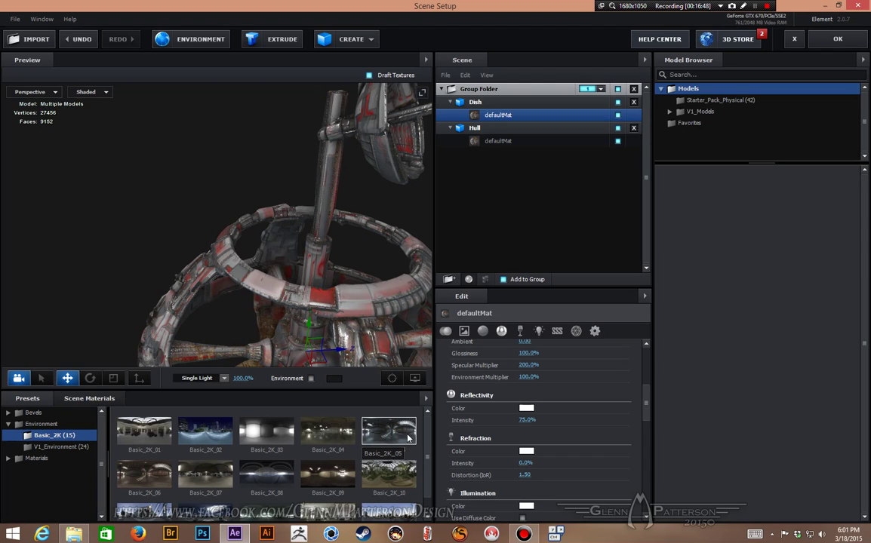
drag(160, 253, 89, 260)
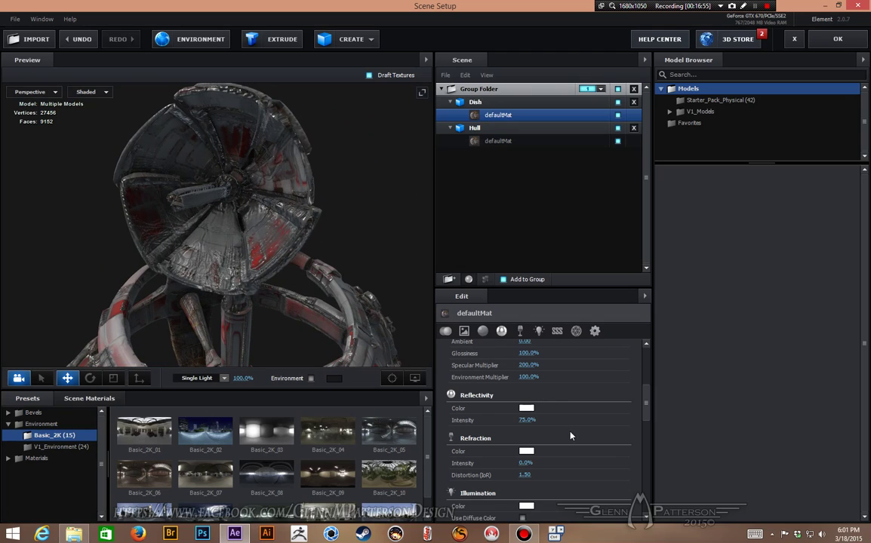
Set the Reflectivity intensity of the Dish's defaultMat material to 100%
scroll(572, 436, up, 5)
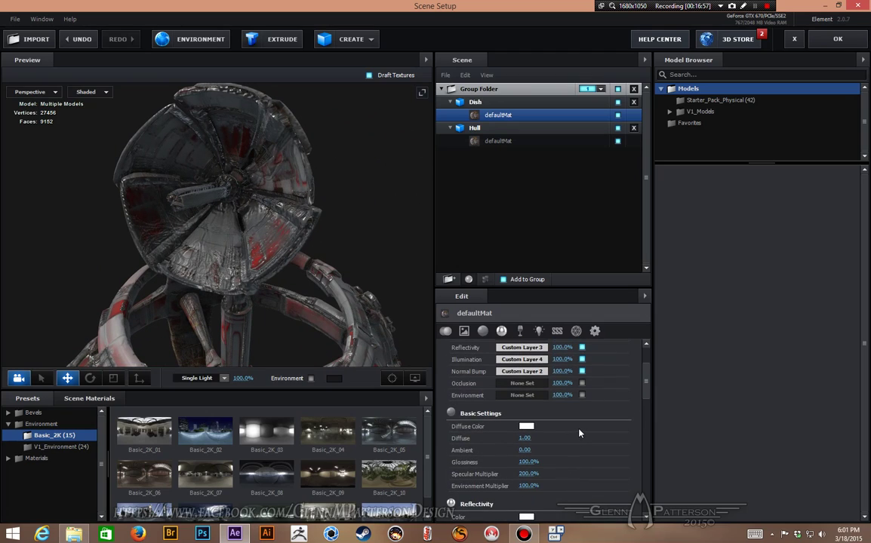
scroll(579, 432, up, 3)
scroll(581, 434, down, 5)
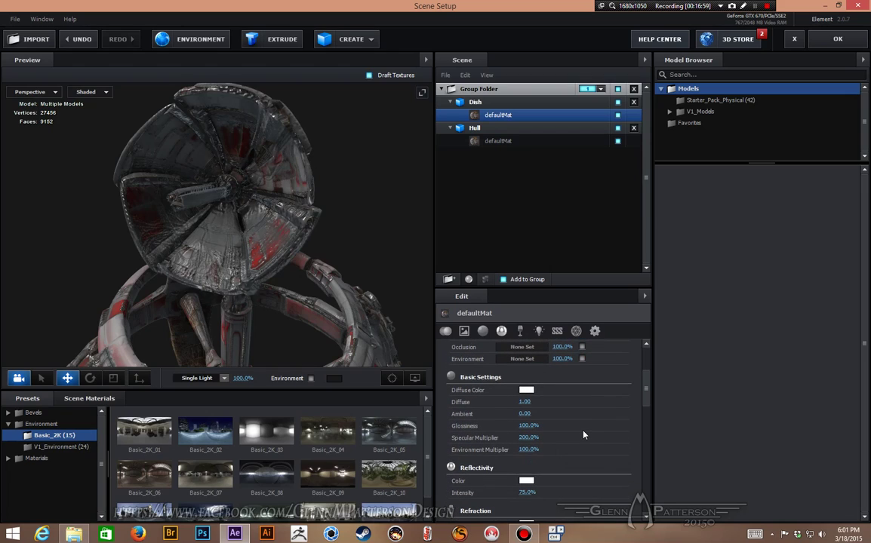
scroll(584, 435, down, 4)
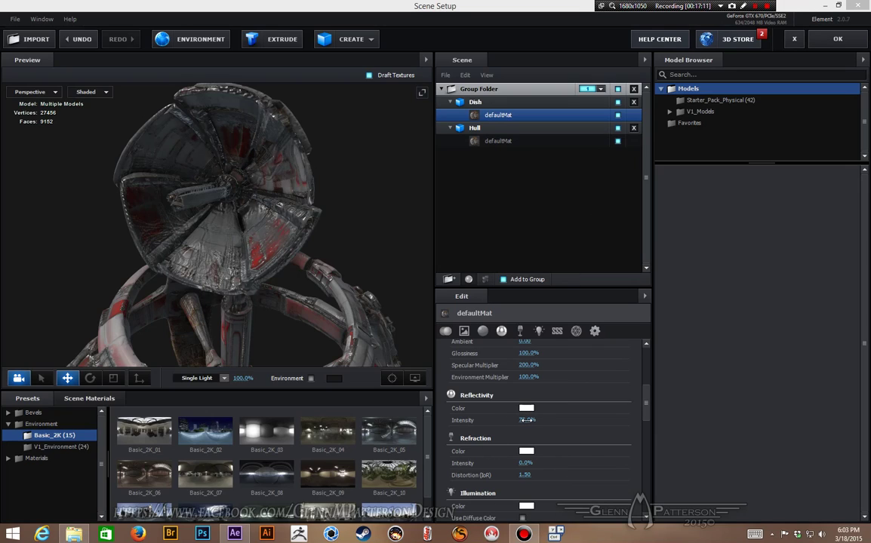
drag(511, 420, 570, 422)
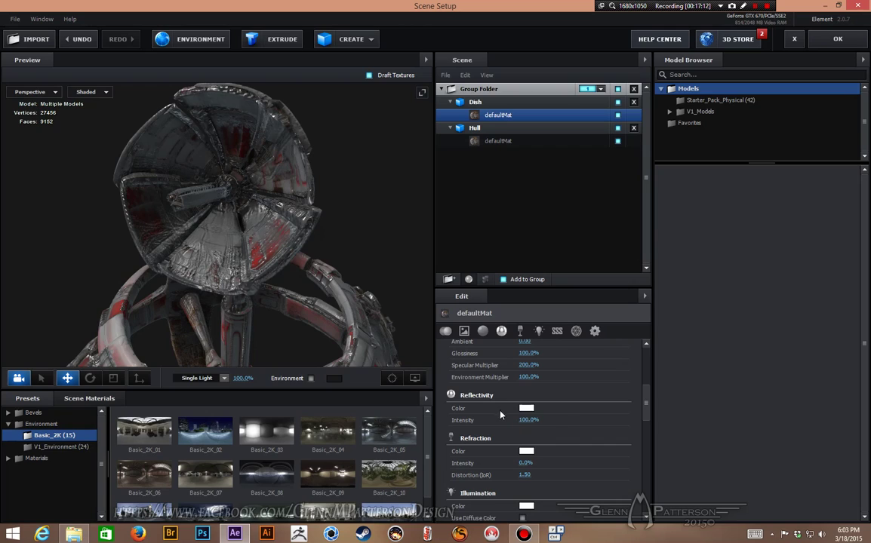
Set the upper output level of the Dish material's Reflectivity texture to 0.5 and accept the channel settings
scroll(534, 377, up, 5)
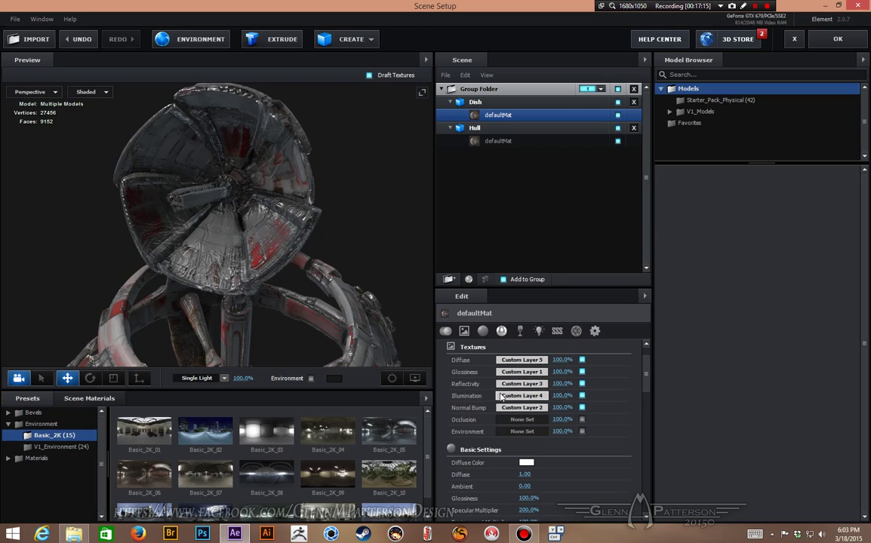
click(521, 384)
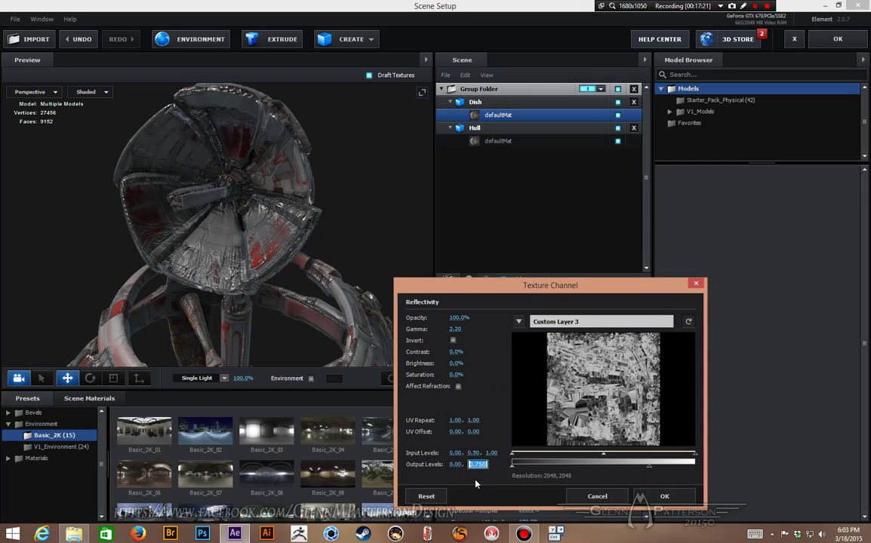
text(0.5)
key(Return)
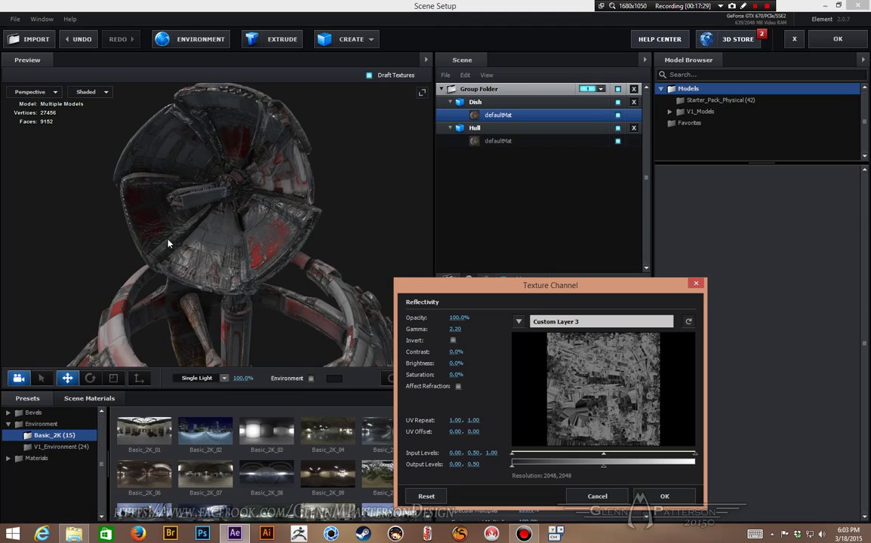
click(662, 497)
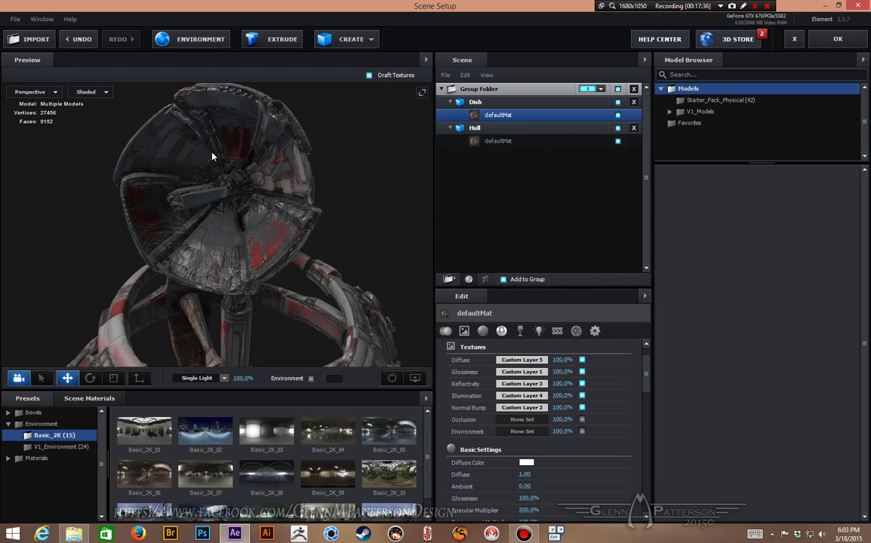
Copy the Dish's defaultMat material and paste it onto the Hull's defaultMat
right_click(532, 116)
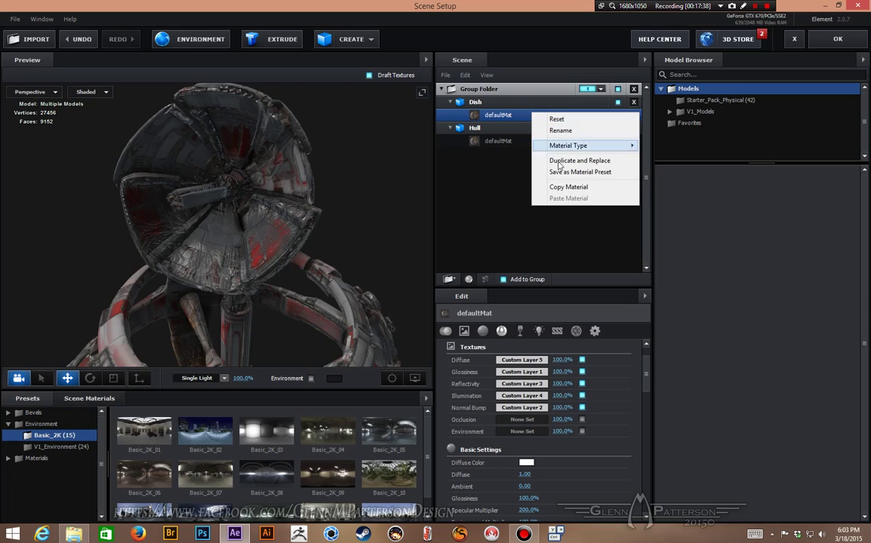
click(561, 184)
click(545, 143)
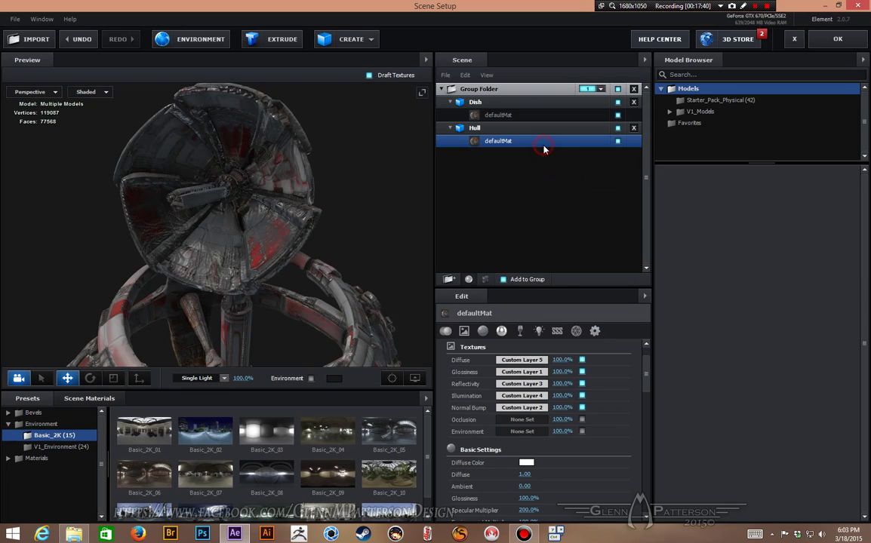
right_click(544, 145)
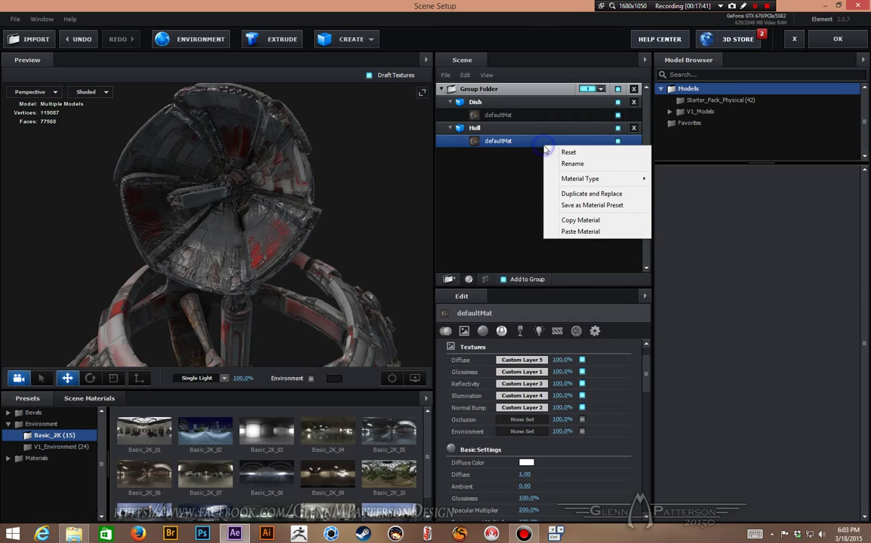
click(581, 231)
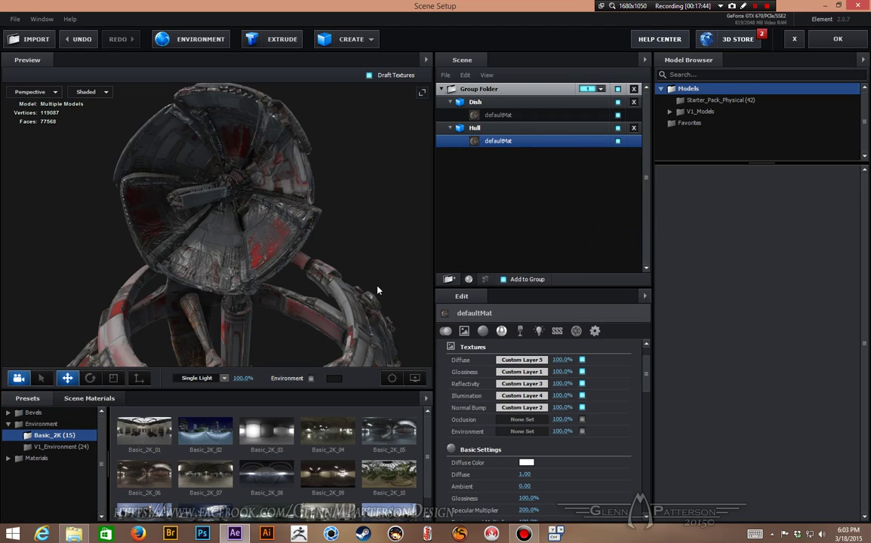
Check the Hull's material in the preview, and accept the scene setup to return to the Demo composition
mouse_move(379, 272)
mouse_down()
mouse_move(385, 252)
mouse_move(421, 241)
mouse_move(419, 226)
mouse_move(405, 264)
mouse_move(309, 266)
mouse_move(272, 228)
mouse_move(317, 247)
mouse_move(383, 249)
mouse_move(377, 257)
mouse_up()
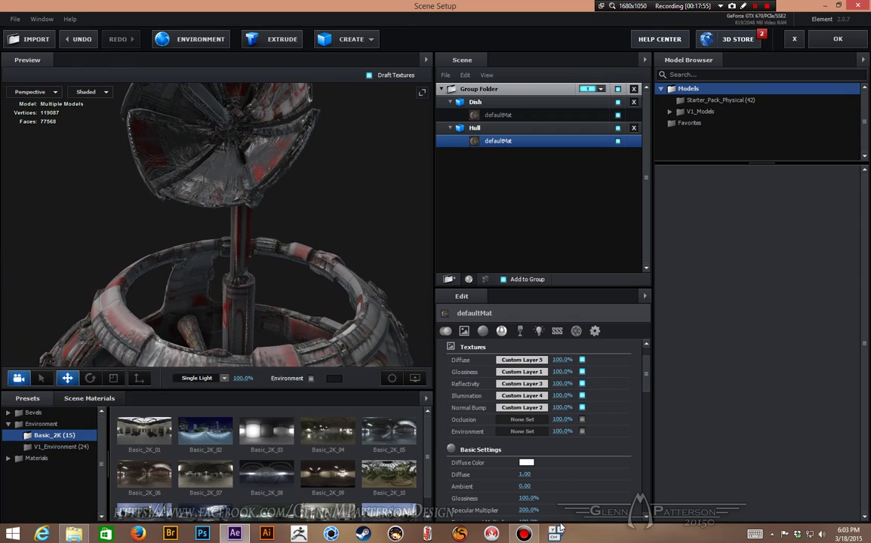
scroll(520, 476, down, 2)
scroll(540, 423, down, 1)
scroll(491, 423, up, 4)
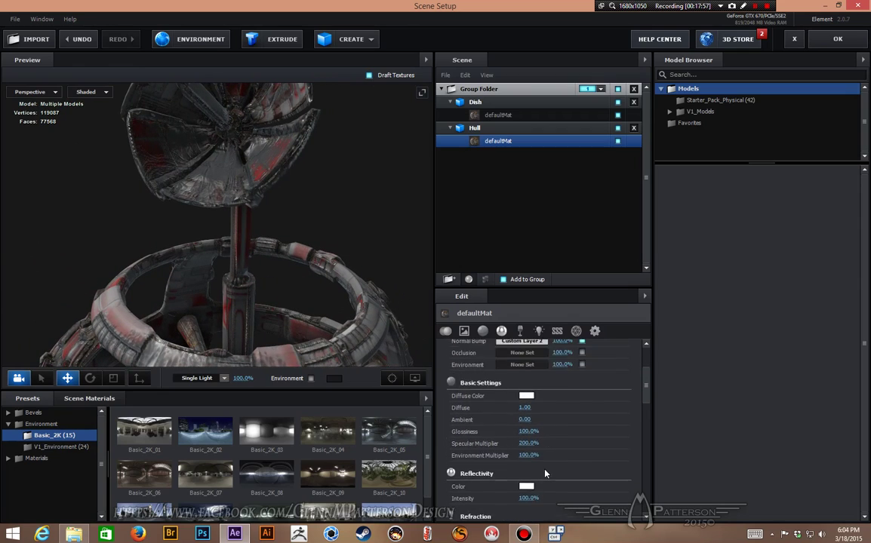
click(821, 42)
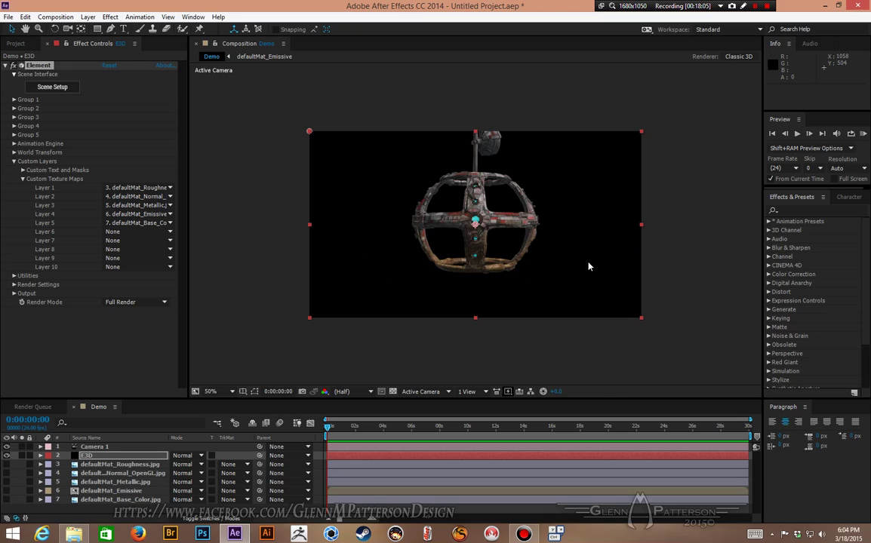
Pan Camera 1 in the Demo composition so the whole artifact, dish included, fits in the frame
key(c)
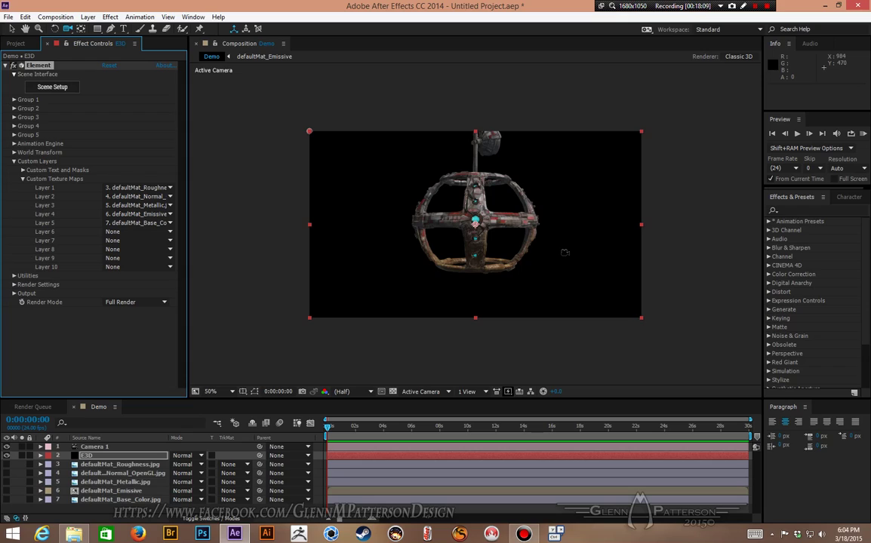
key(c)
key(c)
drag(576, 215, 568, 234)
drag(568, 233, 569, 230)
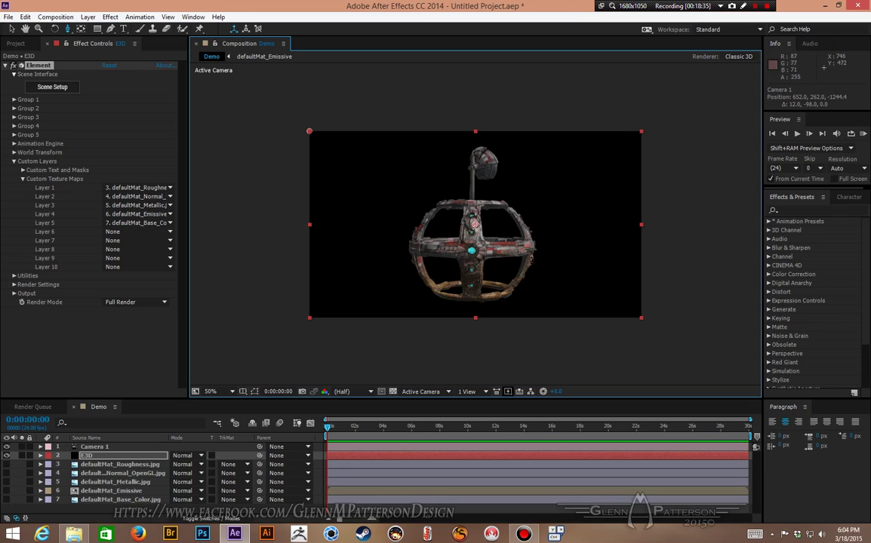
Move Camera 1 in close to the hull and orbit it around the artifact to show the inner struts
key(c)
drag(576, 256, 574, 172)
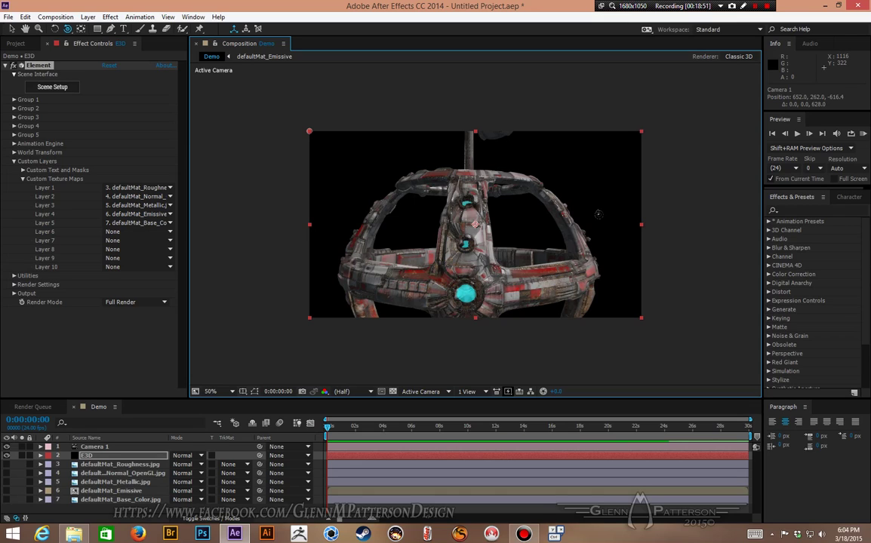
drag(598, 214, 491, 247)
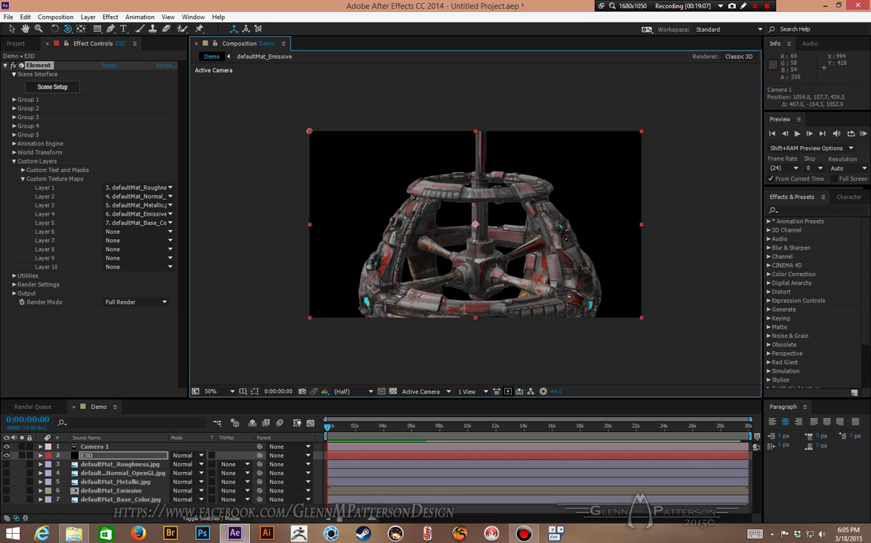
Pull Camera 1 back from the artifact and pan it so the full dish sits inside the frame
drag(506, 214, 552, 256)
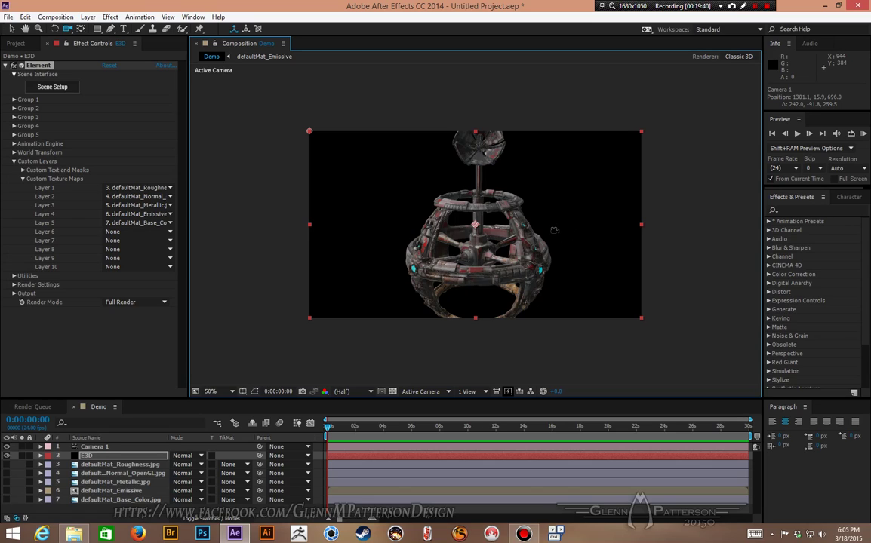
key(c)
drag(571, 239, 571, 267)
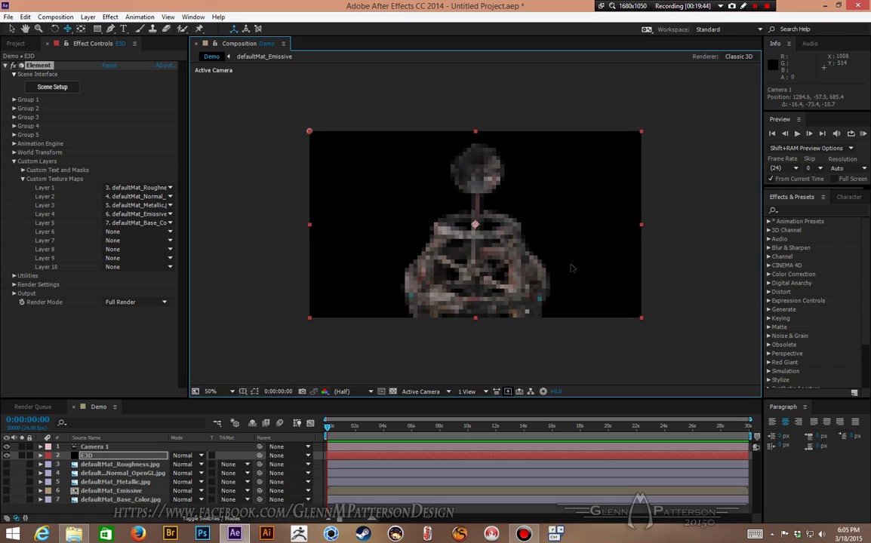
Expand the Group 1 and Group 2 settings of the Element effect and reopen its scene setup
click(14, 100)
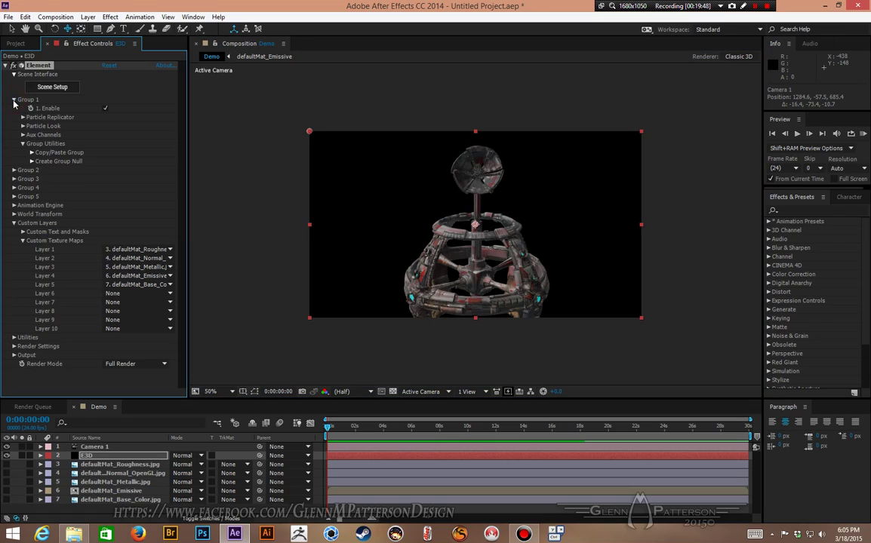
click(13, 171)
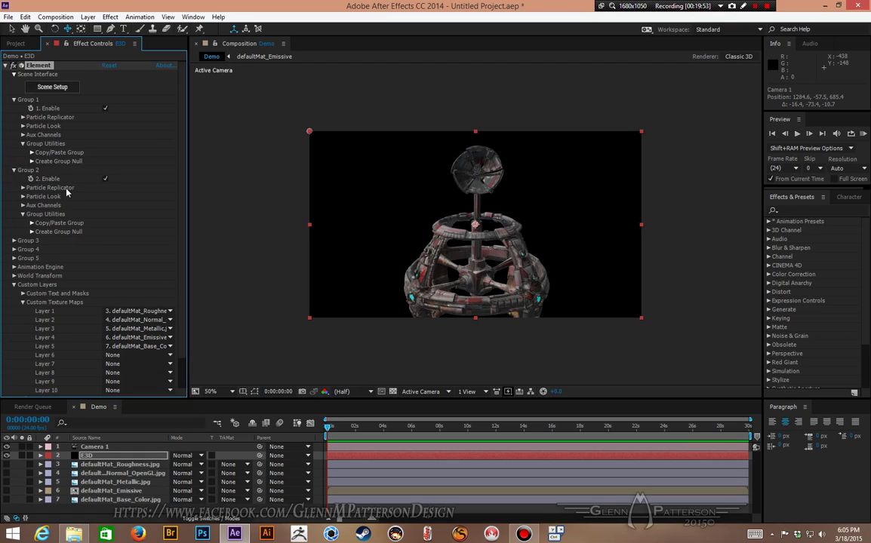
click(52, 87)
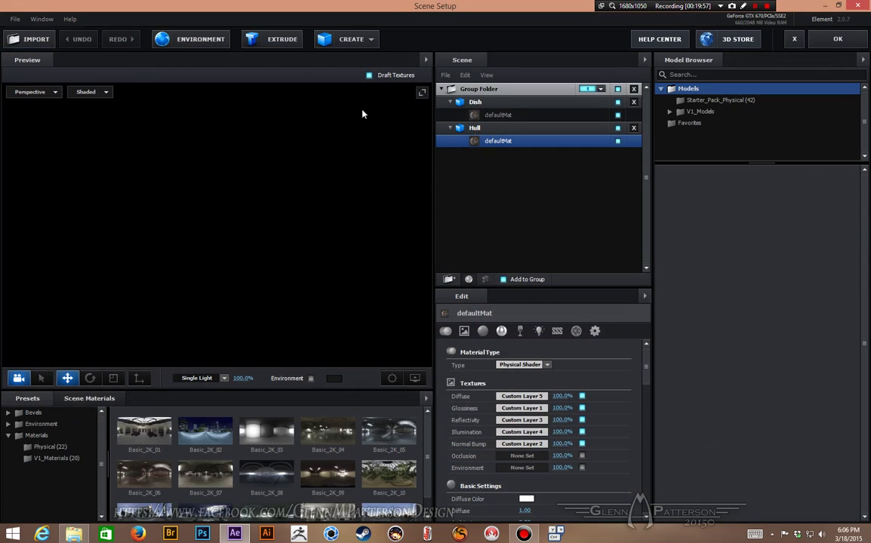
Add a second group folder to the scene and assign it to group channel 2
click(520, 181)
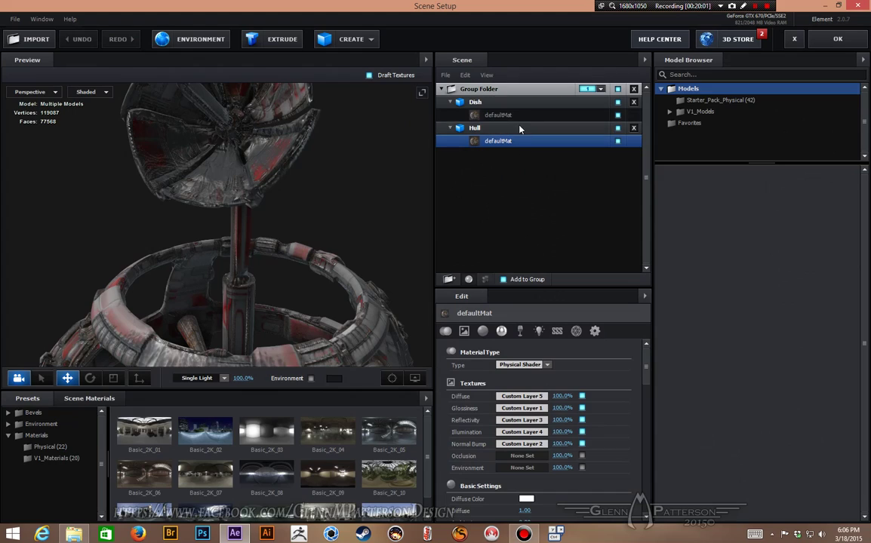
right_click(546, 179)
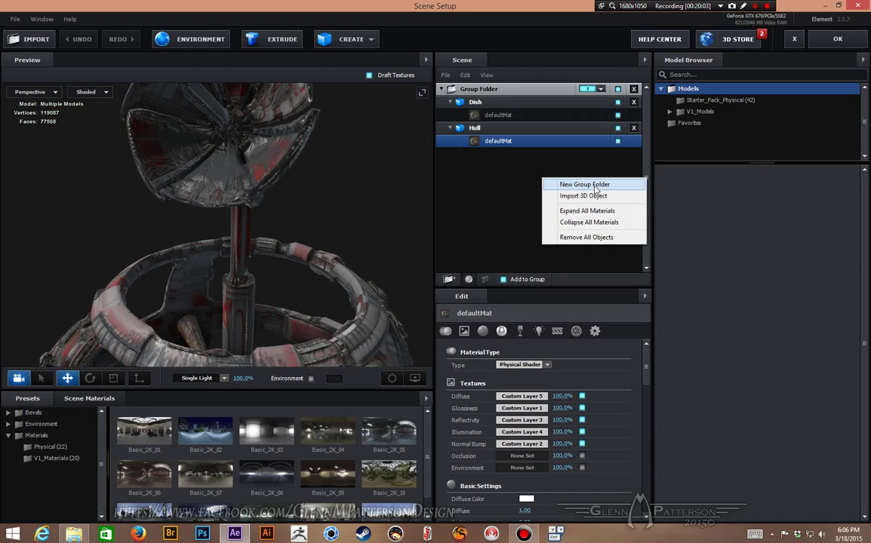
click(560, 183)
click(604, 90)
click(605, 106)
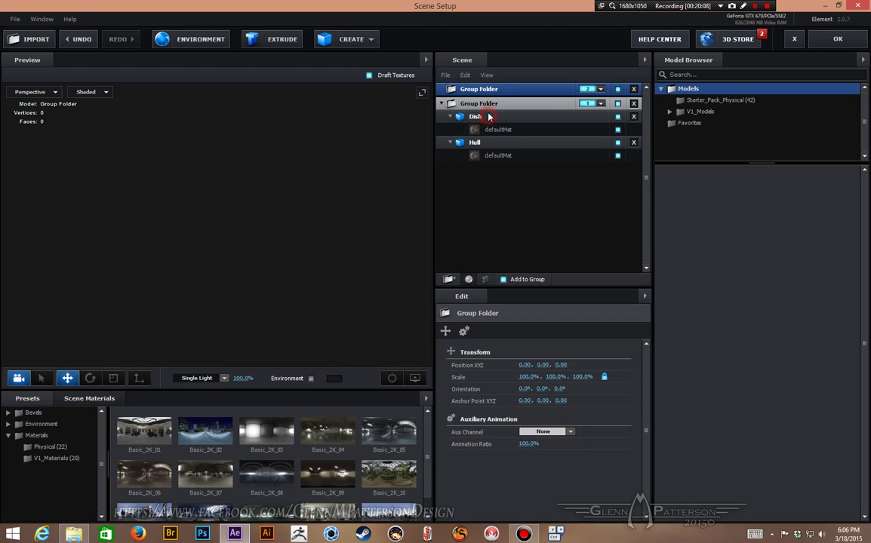
Move the Dish model into the new group 2 folder and apply the scene setup
click(477, 117)
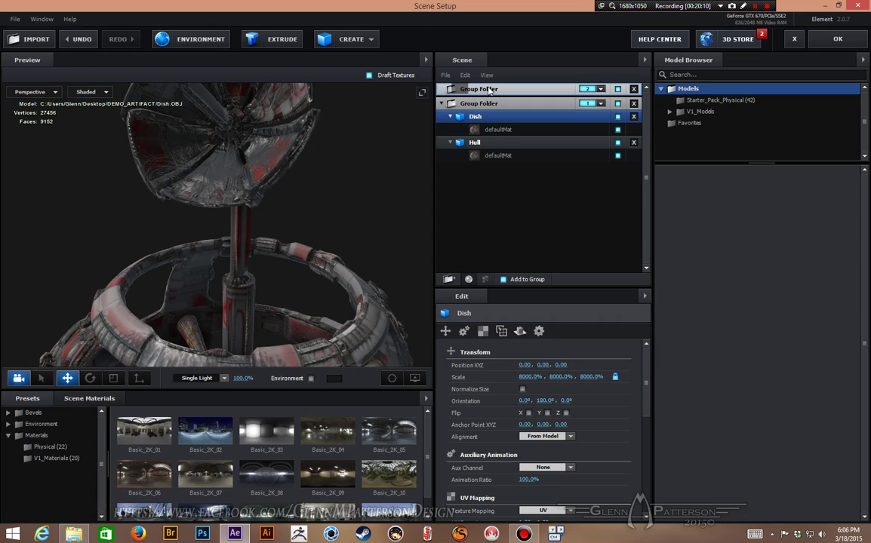
drag(490, 91, 491, 91)
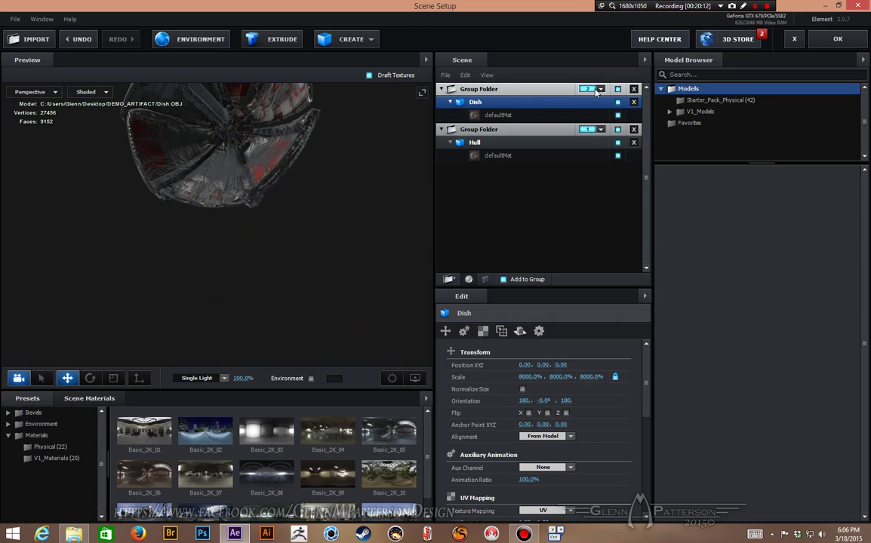
click(836, 39)
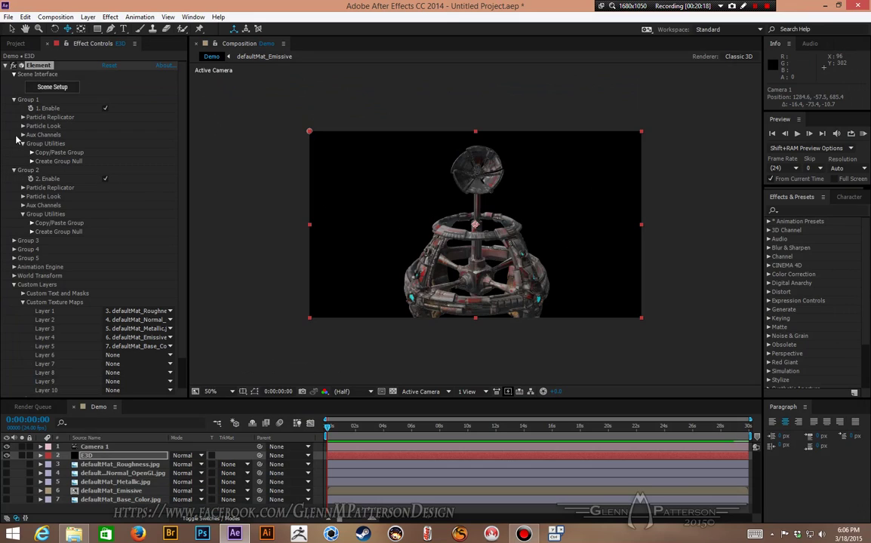
Expand Group 2's Particle Look and Particle Rotation settings and turn the dish sideways with a Y rotation of about -98°
click(23, 196)
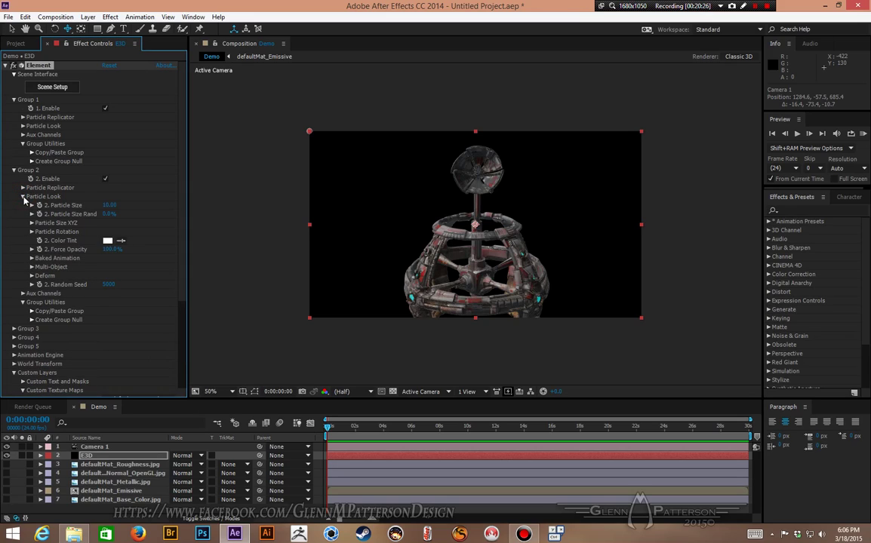
click(31, 269)
click(31, 269)
click(31, 232)
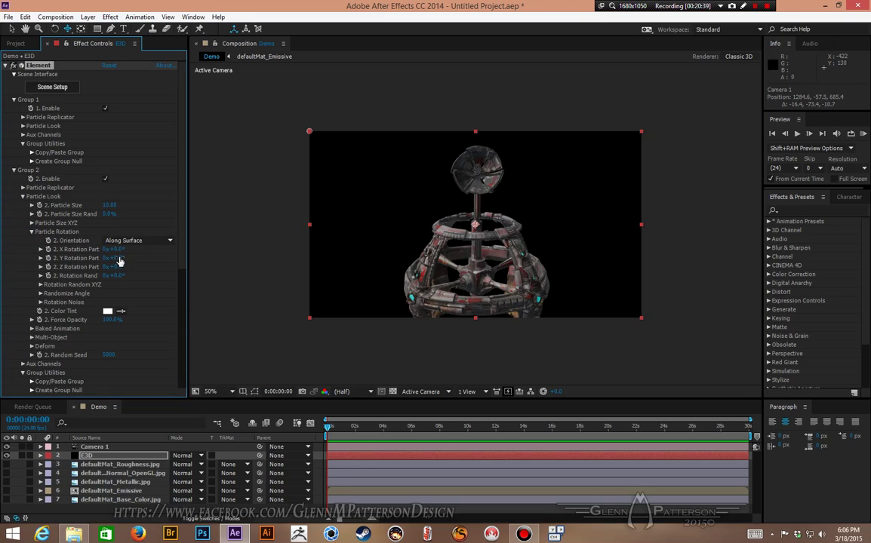
drag(117, 262, 83, 266)
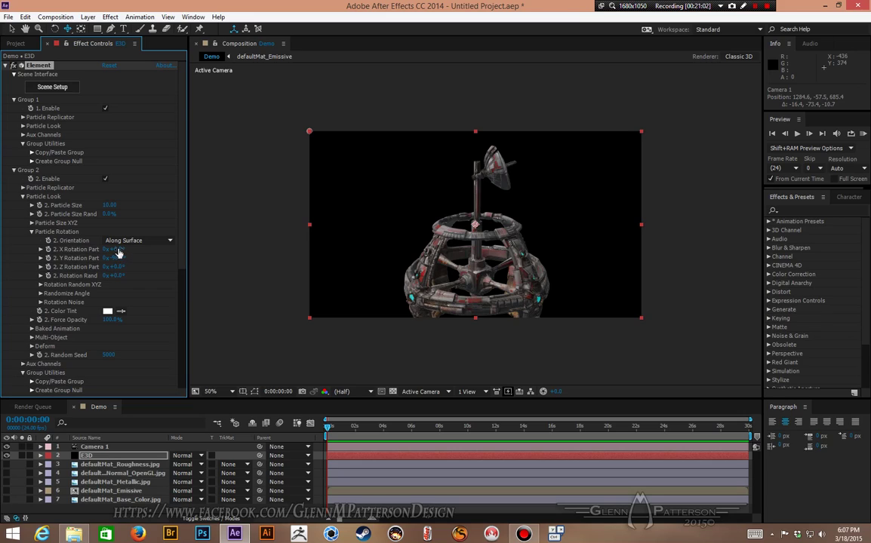
Try an X rotation of about 4° on Group 2's particles and set it back to 0°
mouse_move(121, 249)
mouse_down()
mouse_move(160, 246)
mouse_move(136, 227)
mouse_move(87, 232)
mouse_move(104, 226)
mouse_move(125, 248)
mouse_move(122, 220)
mouse_move(128, 250)
mouse_up()
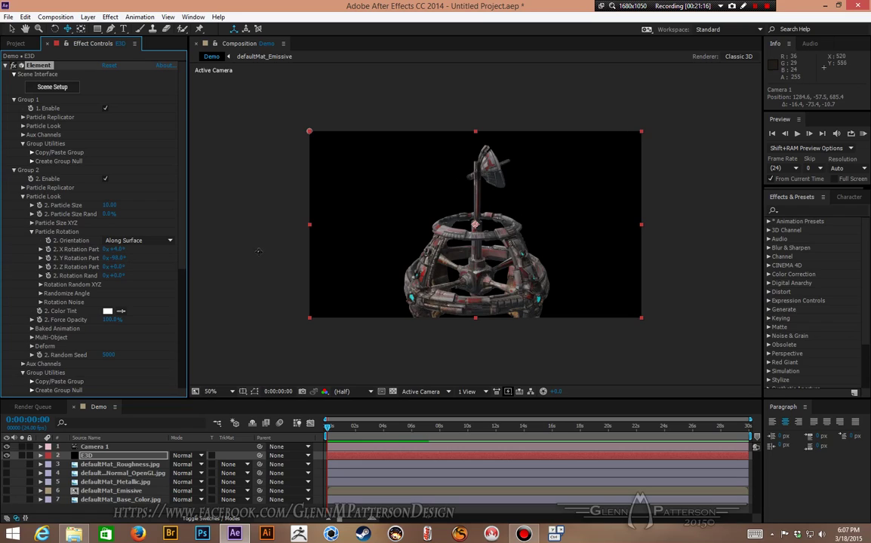
click(114, 249)
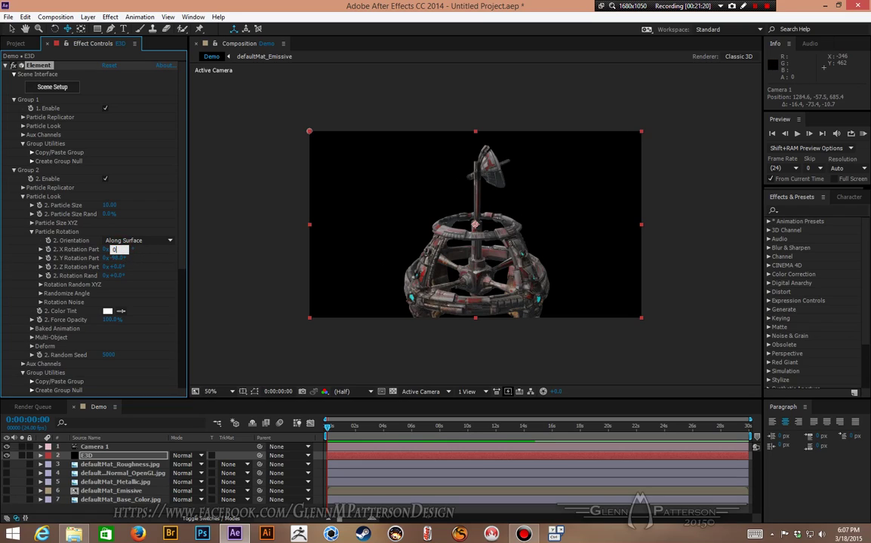
key(Return)
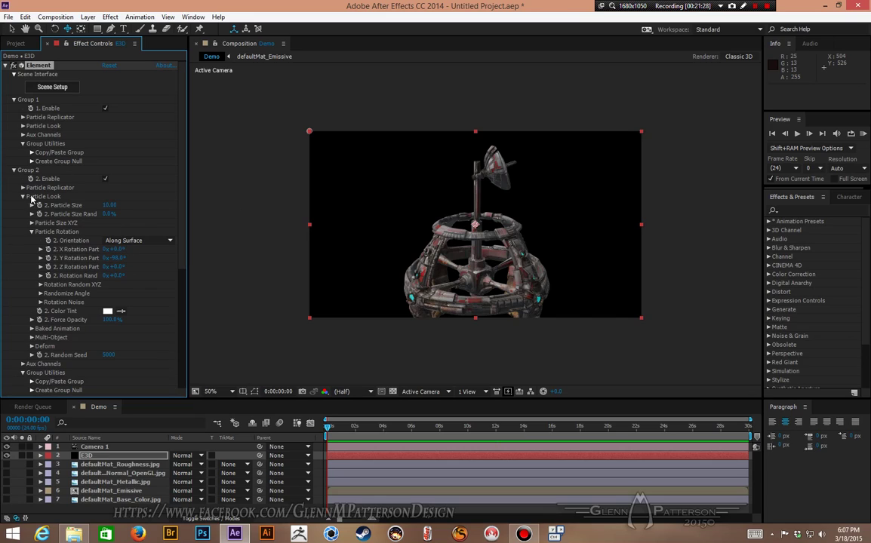
Create a group null for Group 2 and rename the null layer to Dish Null (39)
scroll(68, 285, down, 1)
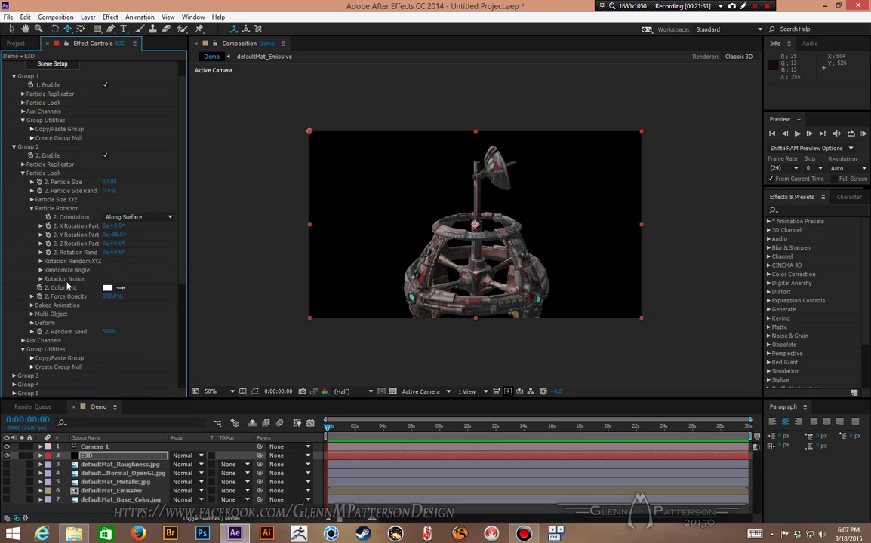
click(31, 368)
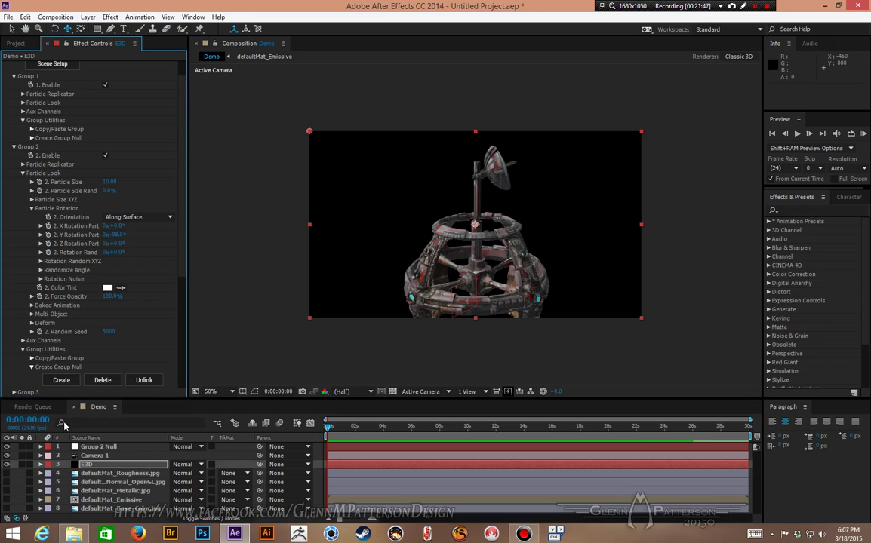
click(104, 449)
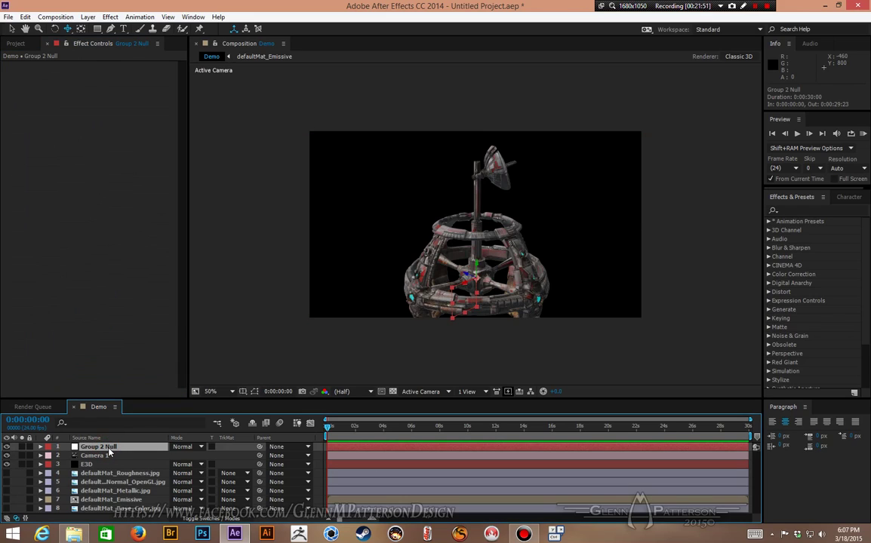
key(Return)
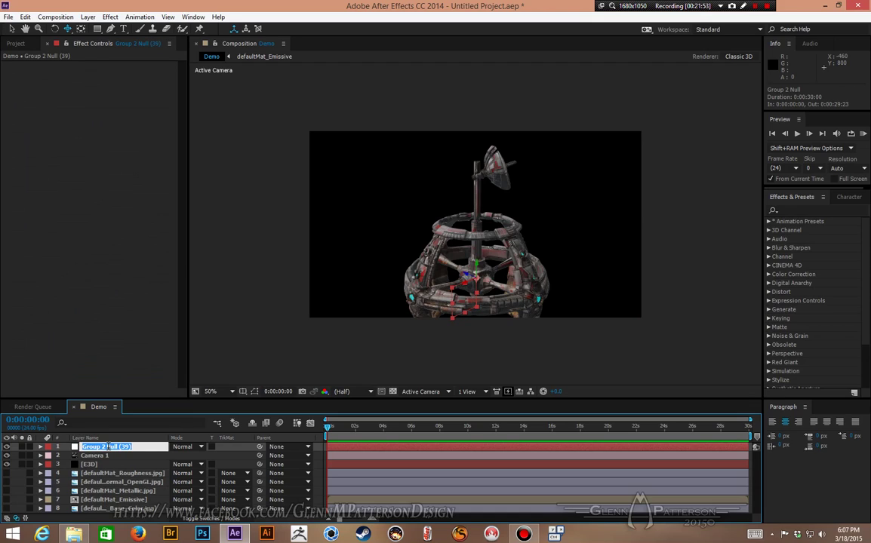
click(109, 447)
key(BackSpace)
key(BackSpace)
key(BackSpace)
key(BackSpace)
key(BackSpace)
key(BackSpace)
key(BackSpace)
key(BackSpace)
text(Dish)
key(Return)
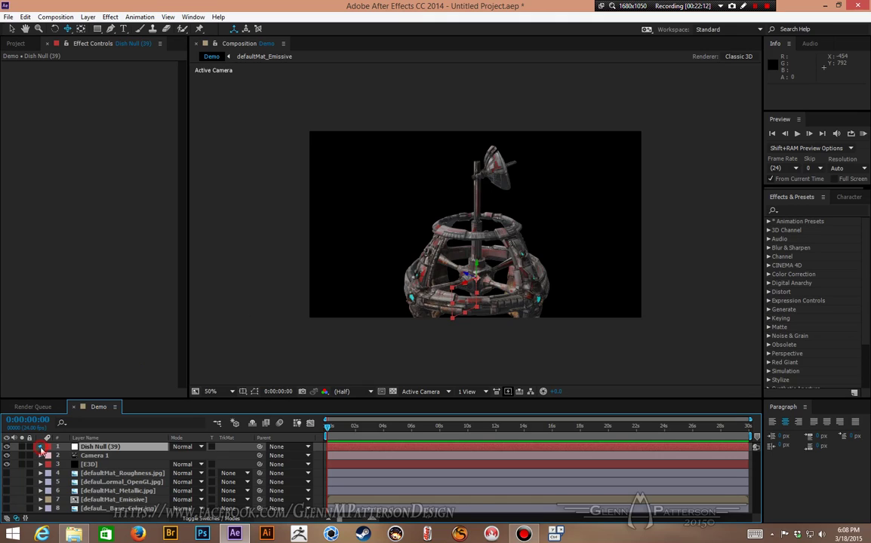
Try rotating the Dish Null about 39° on Y and about -5° on X, undoing and resetting the changes
click(41, 447)
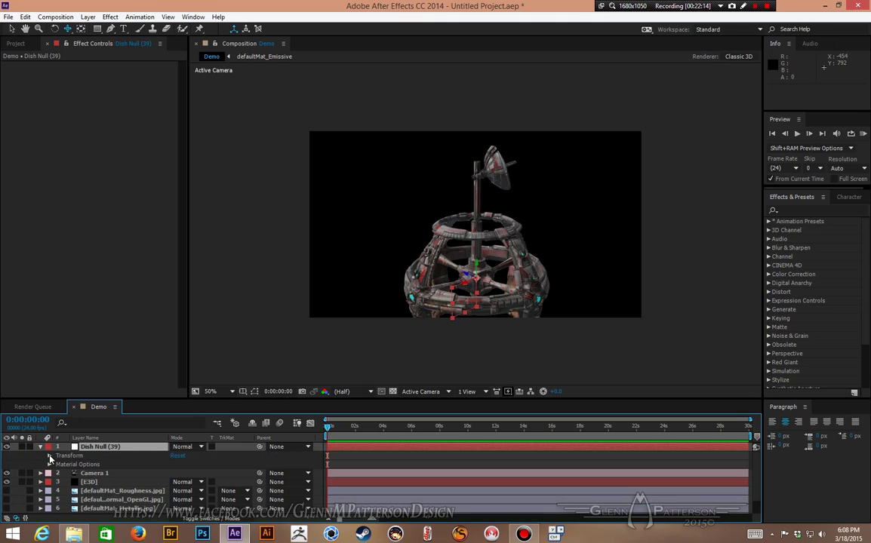
click(50, 457)
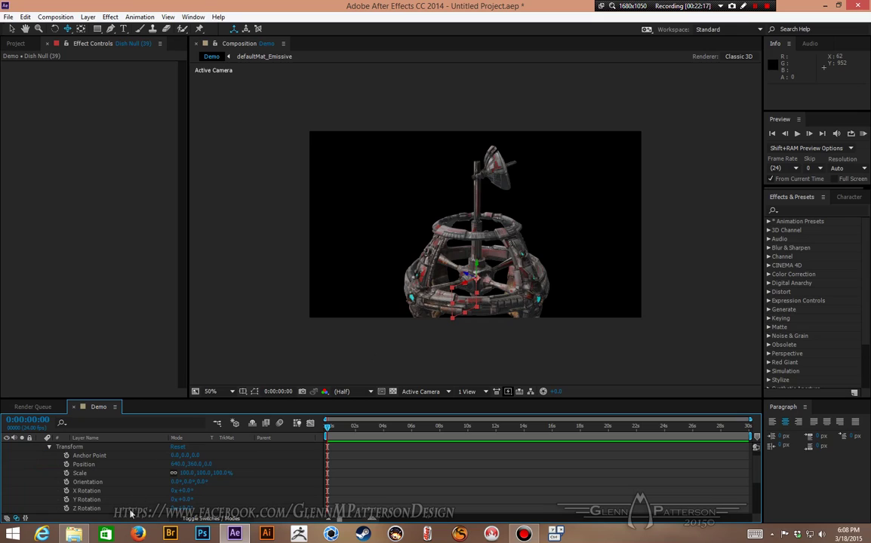
drag(188, 504, 213, 506)
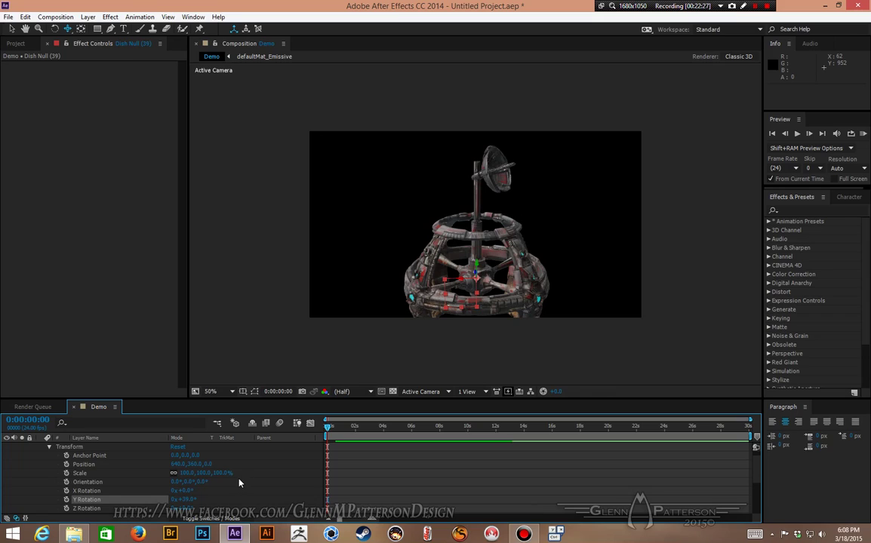
key(ctrl+z)
mouse_move(185, 495)
mouse_down()
mouse_move(206, 492)
mouse_move(177, 493)
mouse_move(190, 499)
mouse_up()
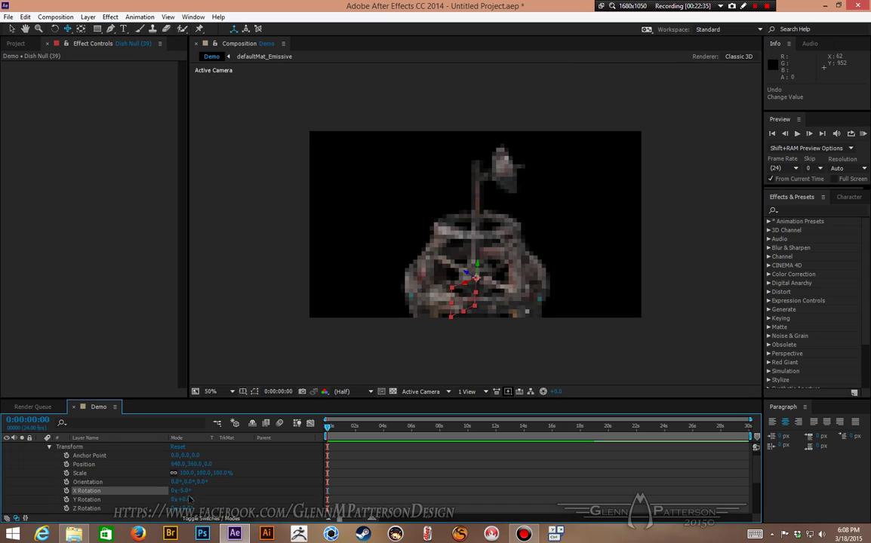
click(177, 447)
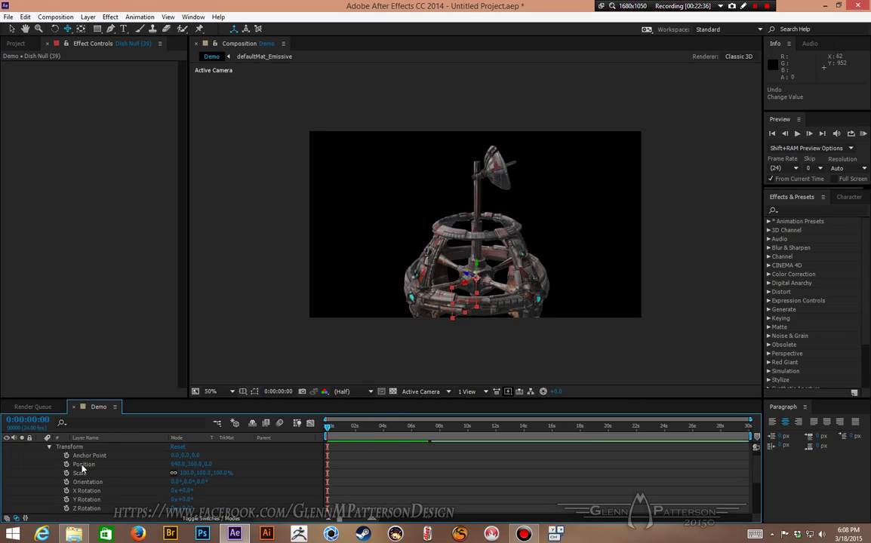
scroll(132, 475, up, 1)
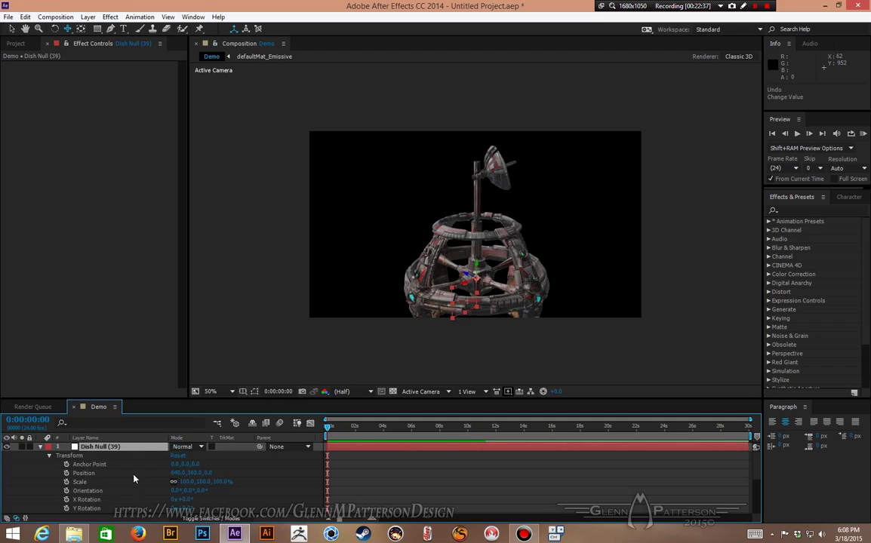
click(40, 448)
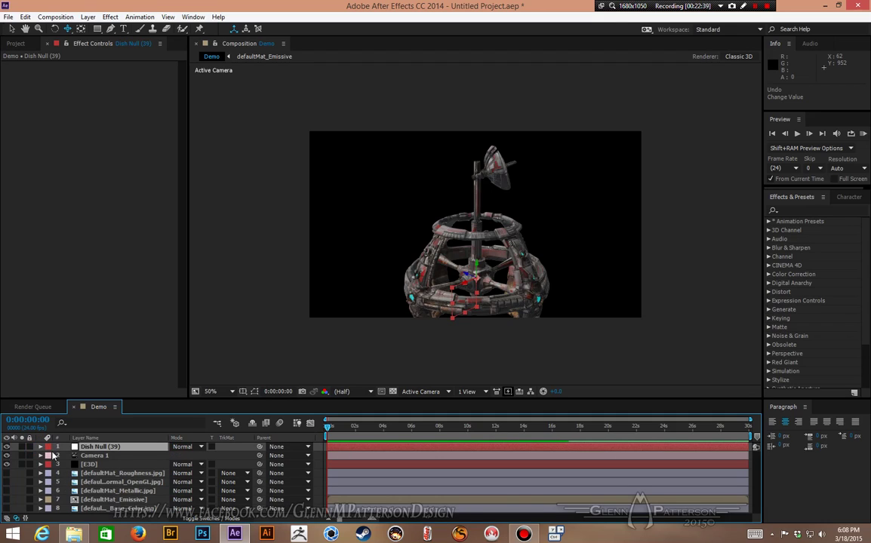
Add a new null object to the Demo composition and make it a 3D layer
right_click(139, 451)
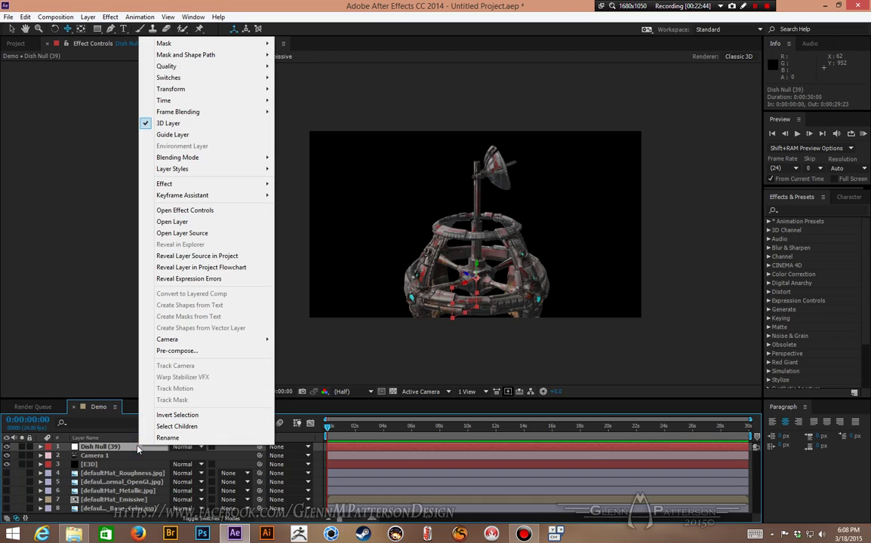
click(109, 397)
click(88, 18)
mouse_move(76, 29)
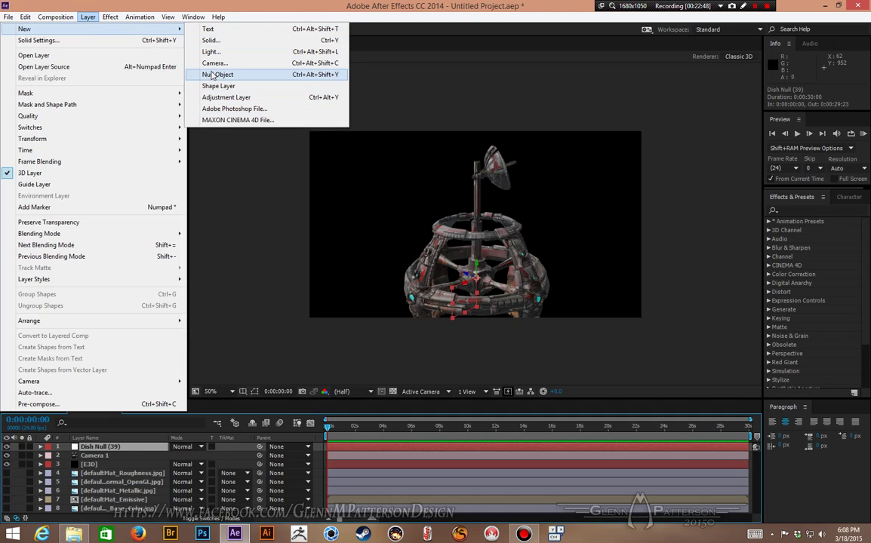
click(216, 76)
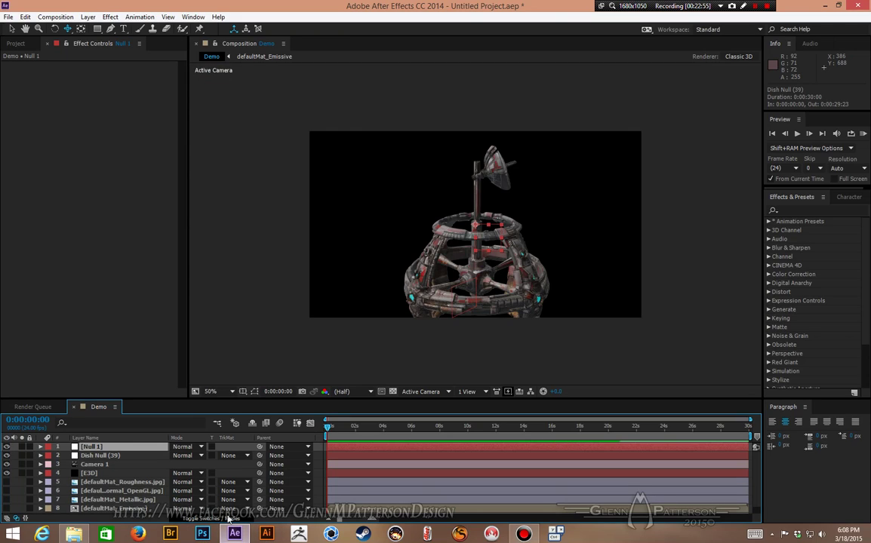
click(228, 519)
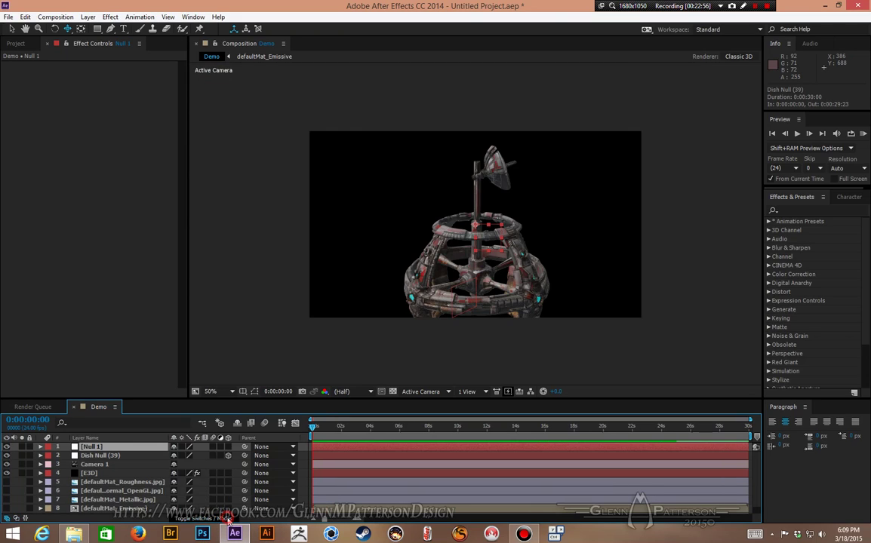
click(229, 447)
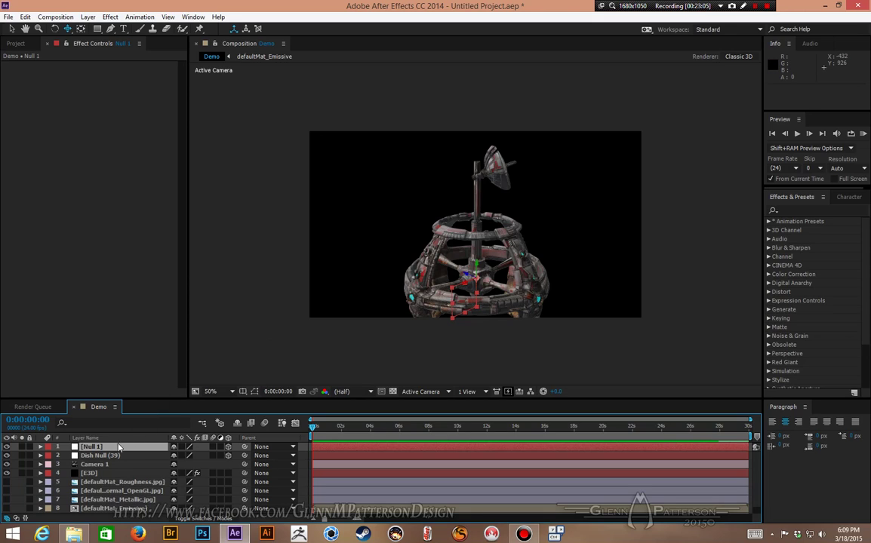
Raise the new null to the dish's mount on the mast by setting its Y position to 45
click(40, 447)
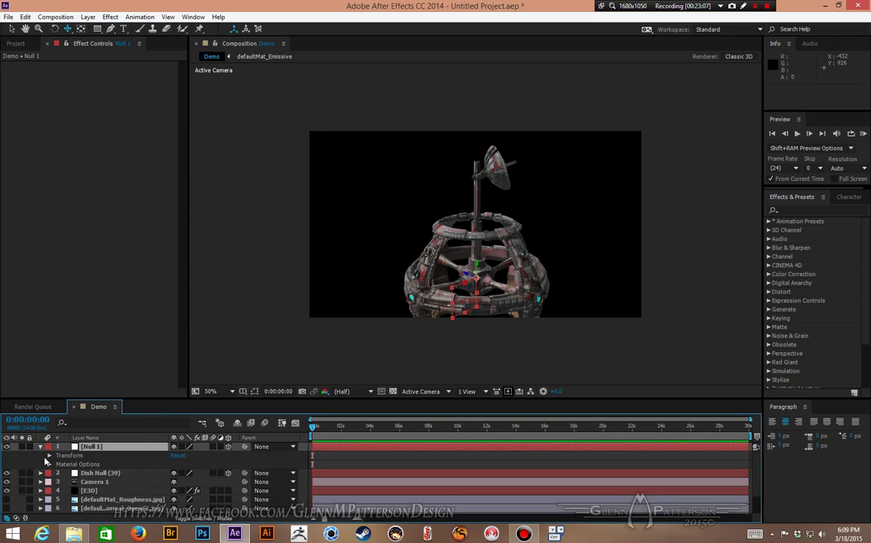
click(49, 456)
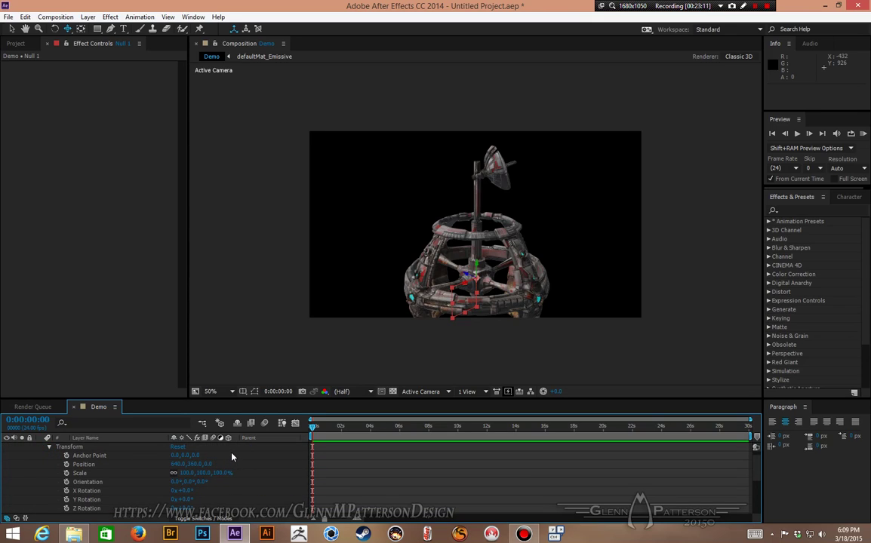
click(195, 464)
drag(197, 464, 39, 456)
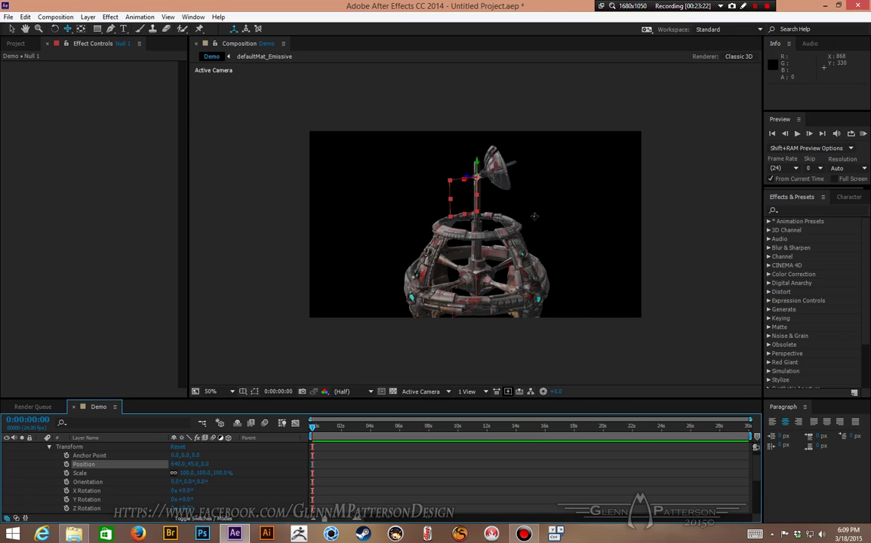
Rotate the new null to 214° on Y in the Top view so its X axis points along the dish
drag(535, 217, 517, 72)
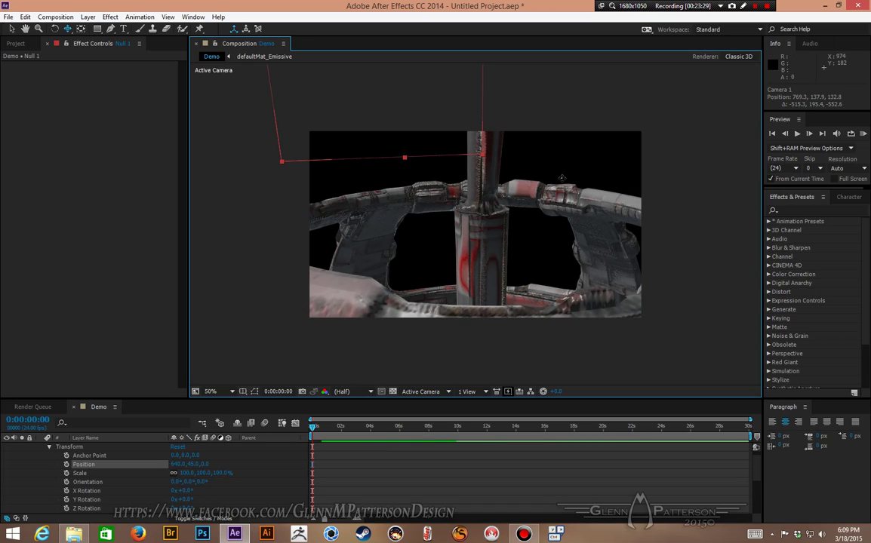
drag(562, 178, 529, 341)
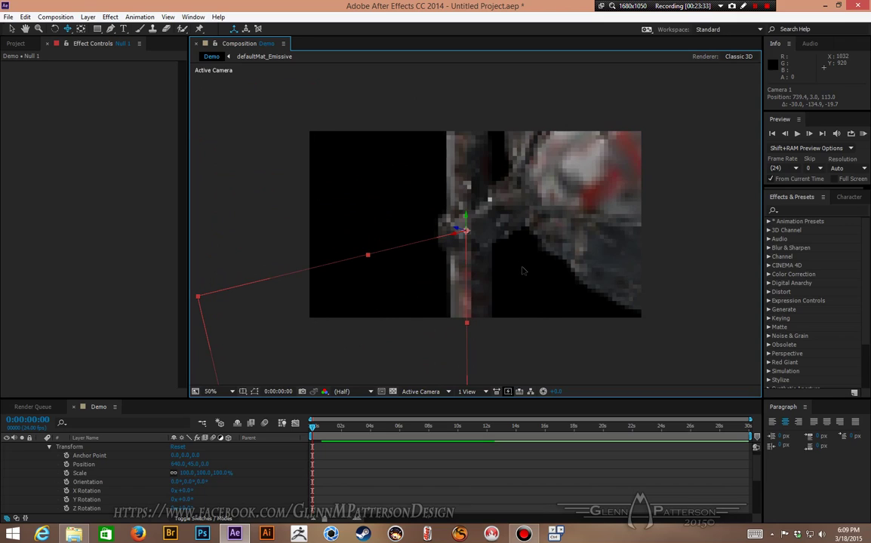
key(c)
key(c)
key(c)
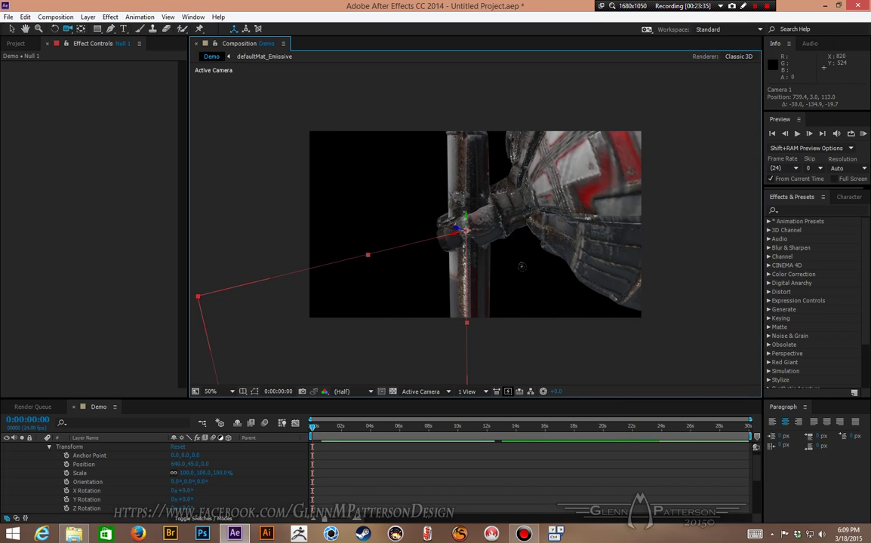
drag(521, 265, 587, 265)
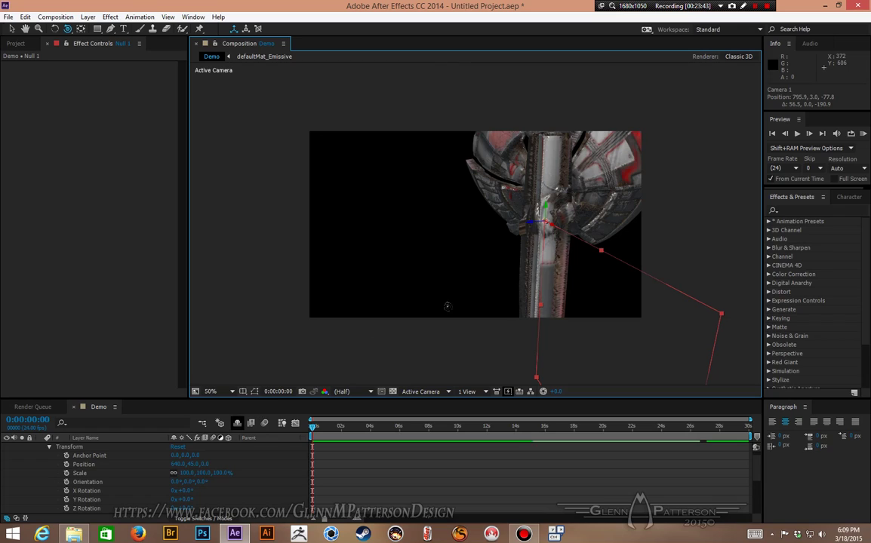
click(360, 392)
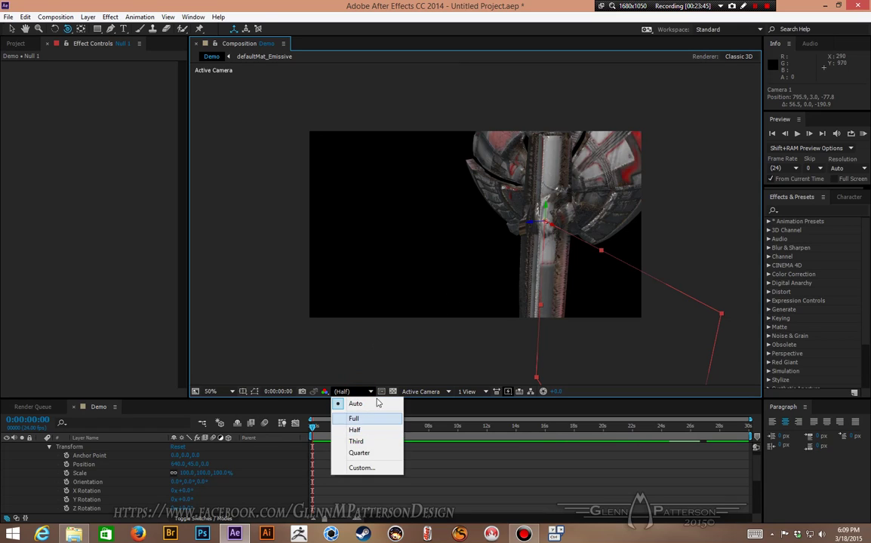
click(421, 392)
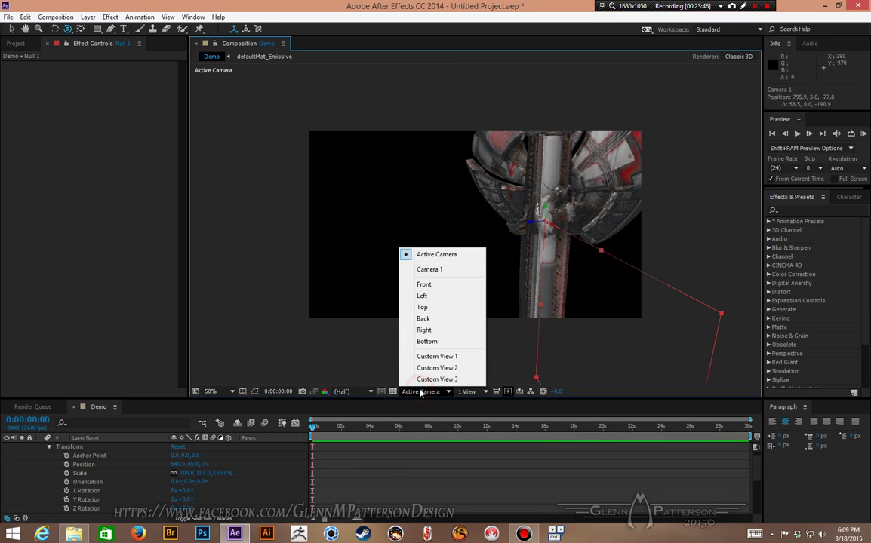
click(429, 308)
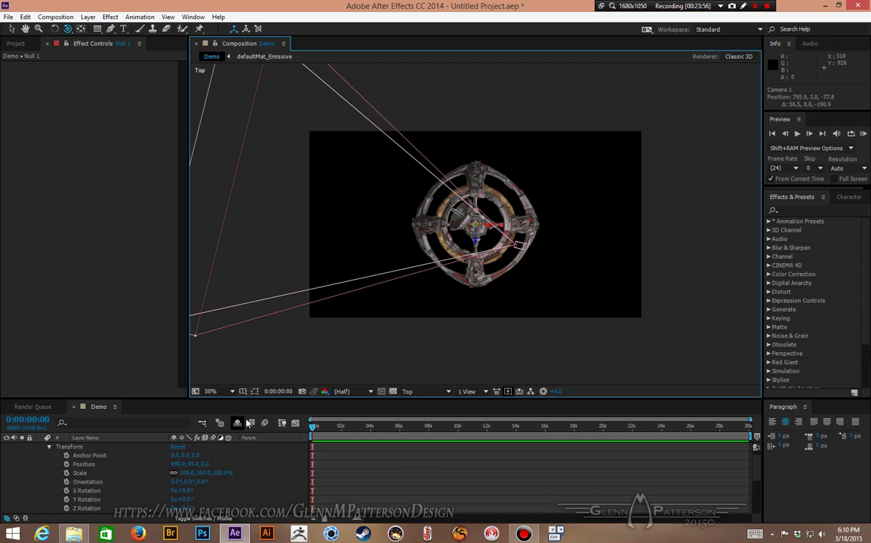
key(period)
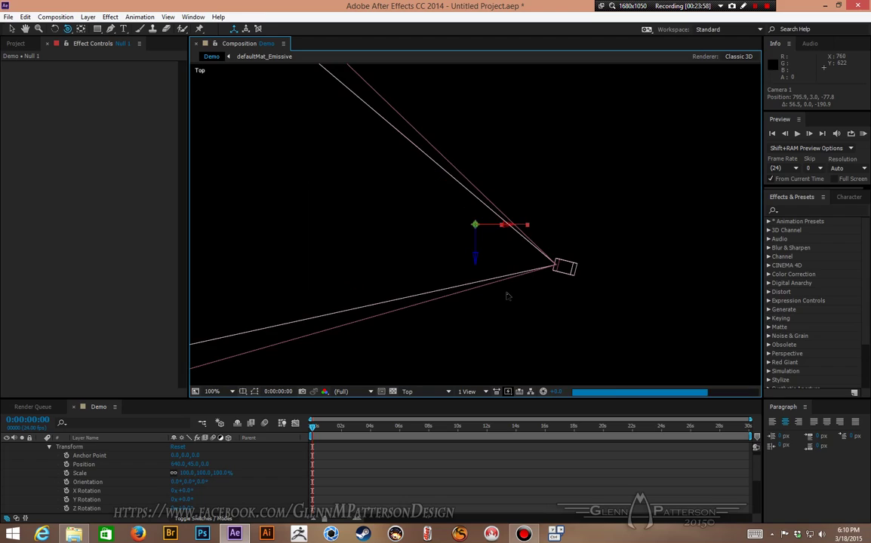
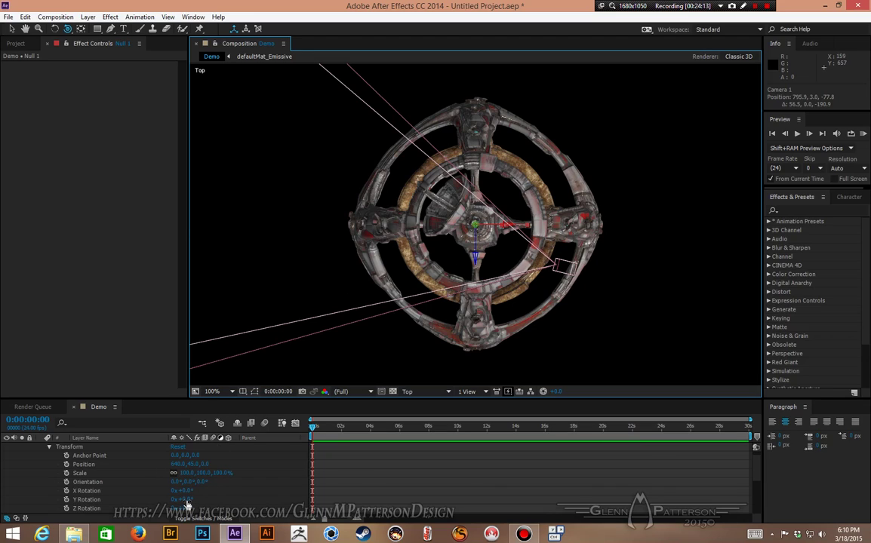
drag(184, 499, 198, 499)
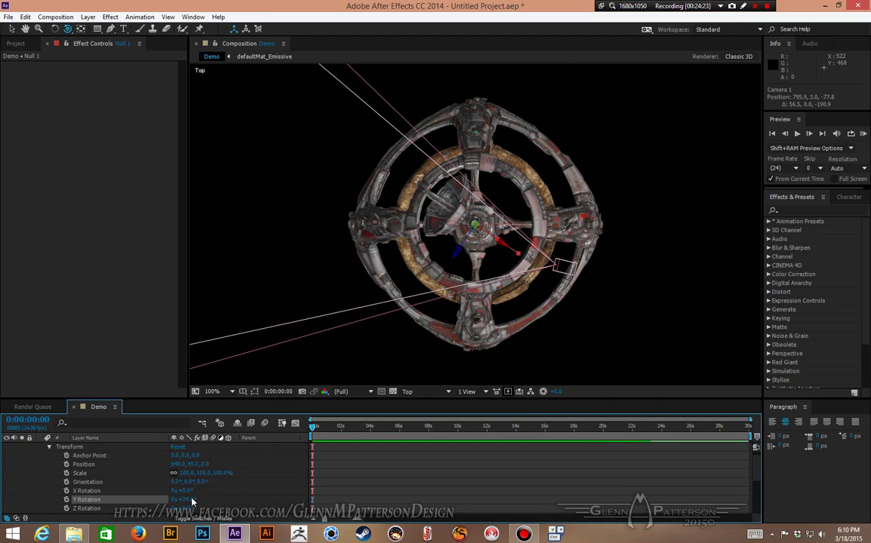
drag(185, 500, 265, 483)
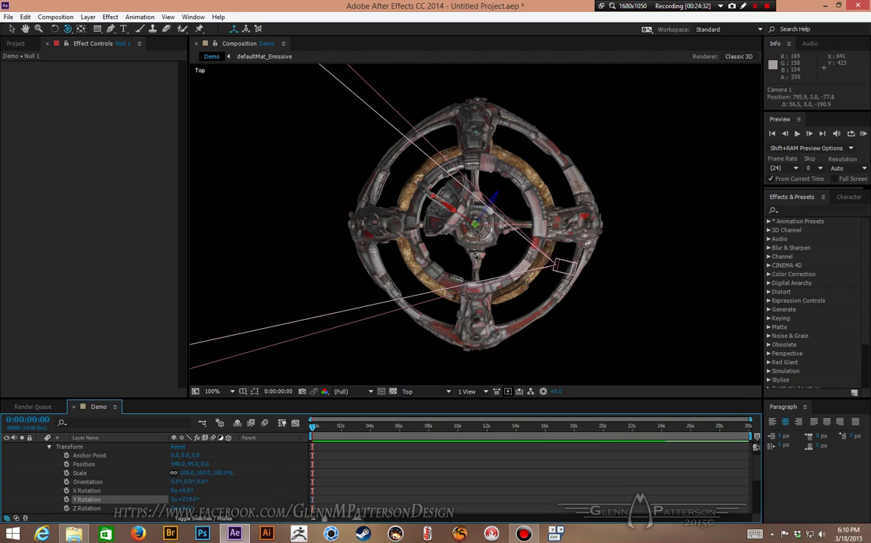
Return to the Active Camera view and tilt the null 43° on X to follow the dish's arm
key(comma)
click(426, 391)
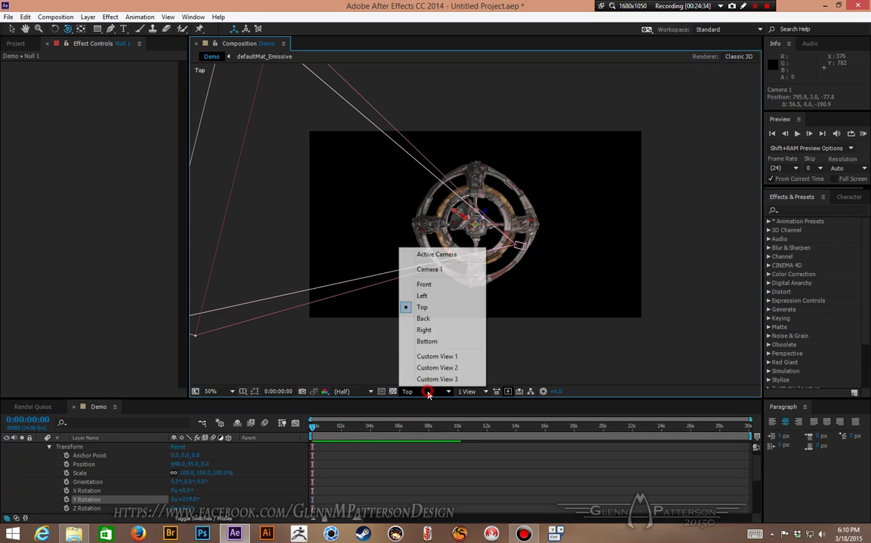
click(446, 256)
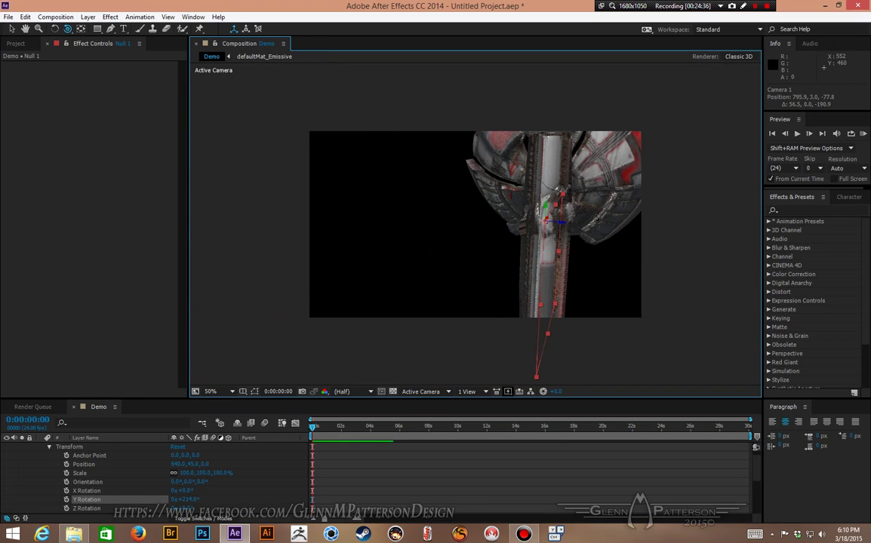
drag(437, 260, 365, 250)
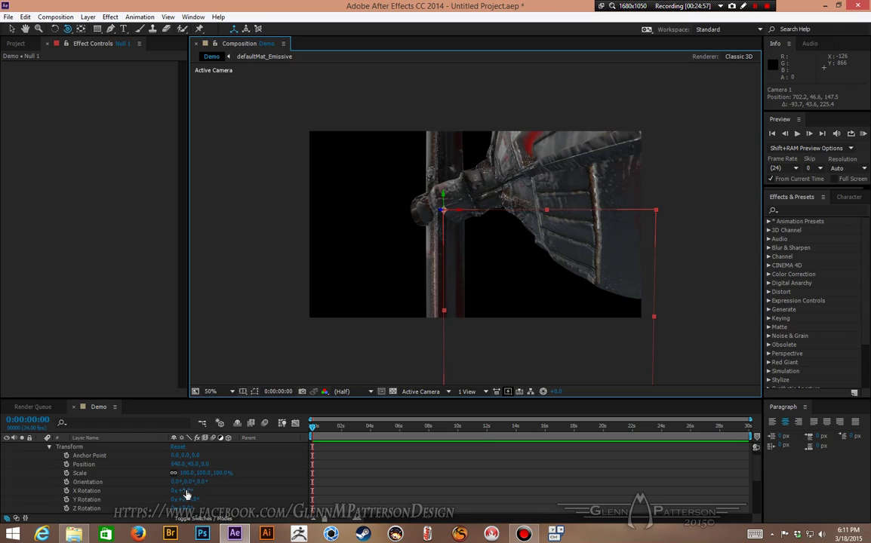
drag(187, 495, 204, 484)
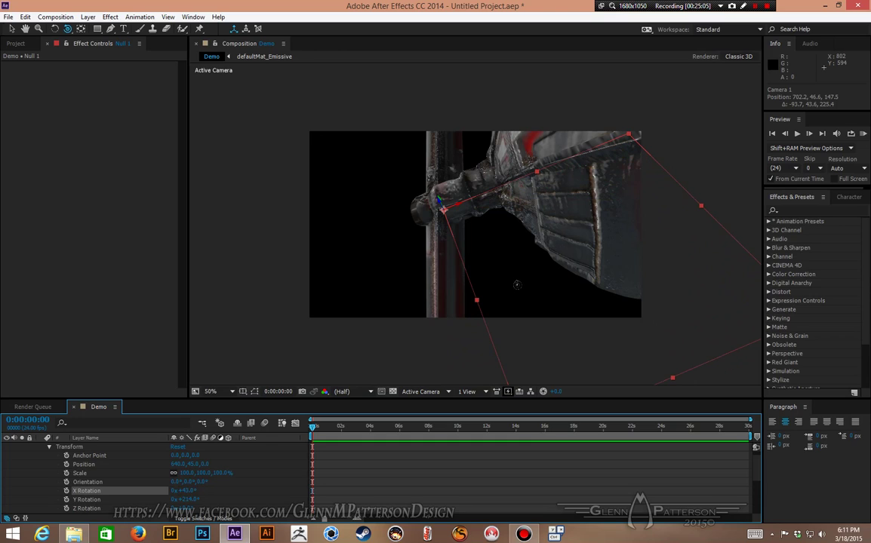
Refine the null's alignment with the dish mount by setting its X rotation to 39° and its Y position to 43
key(c)
drag(522, 279, 528, 341)
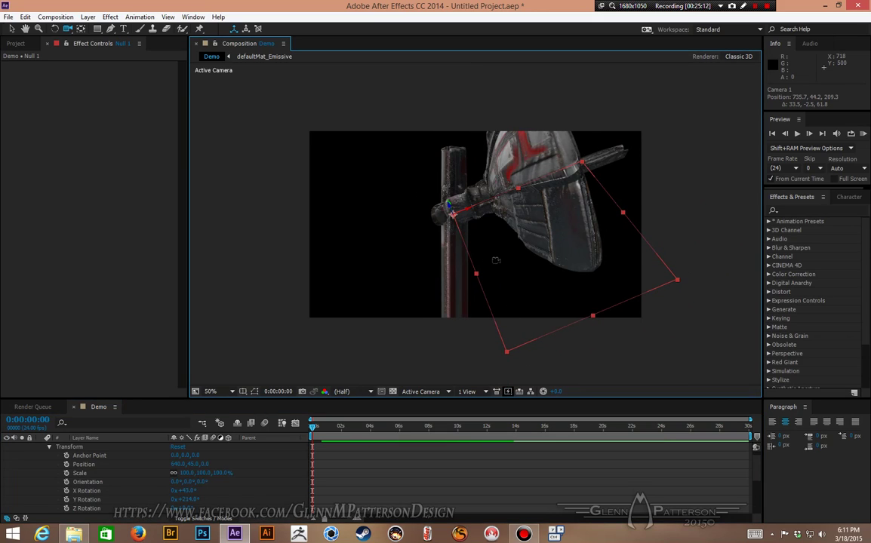
key(c)
drag(494, 261, 490, 270)
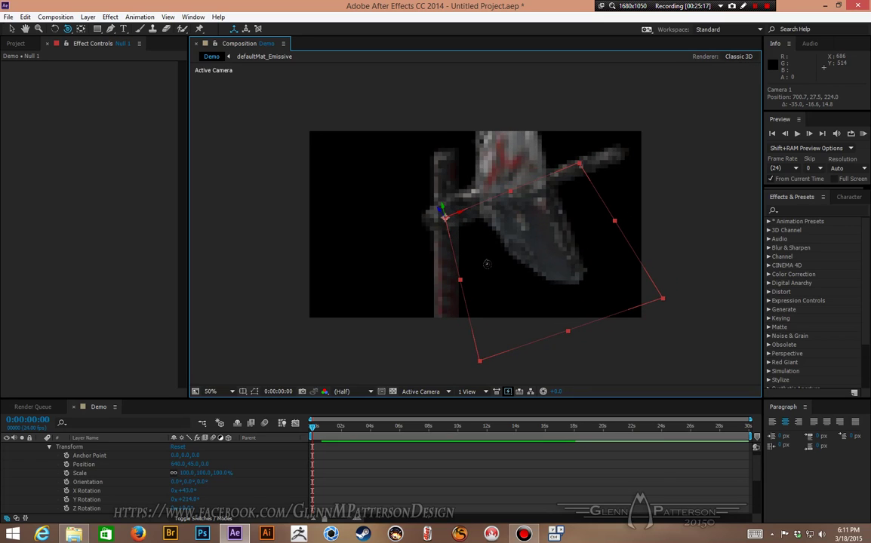
click(188, 491)
drag(188, 490, 186, 490)
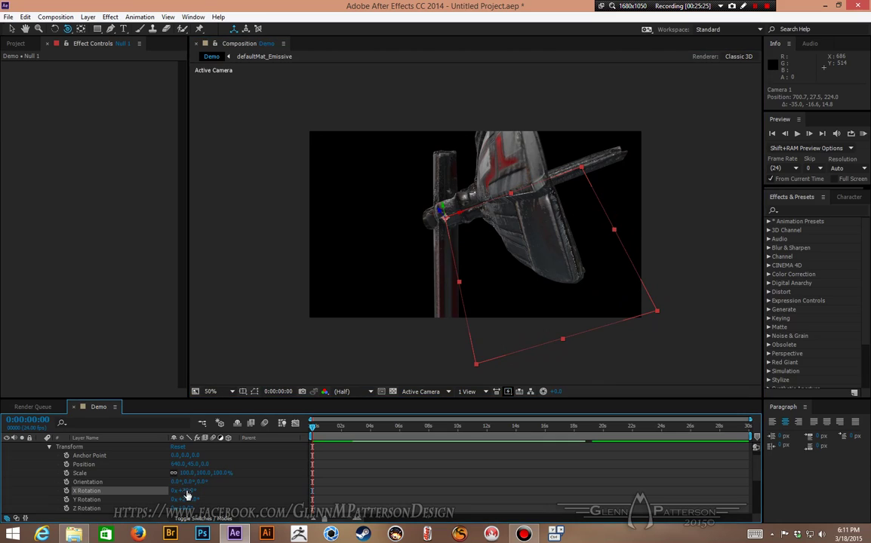
drag(192, 465, 193, 464)
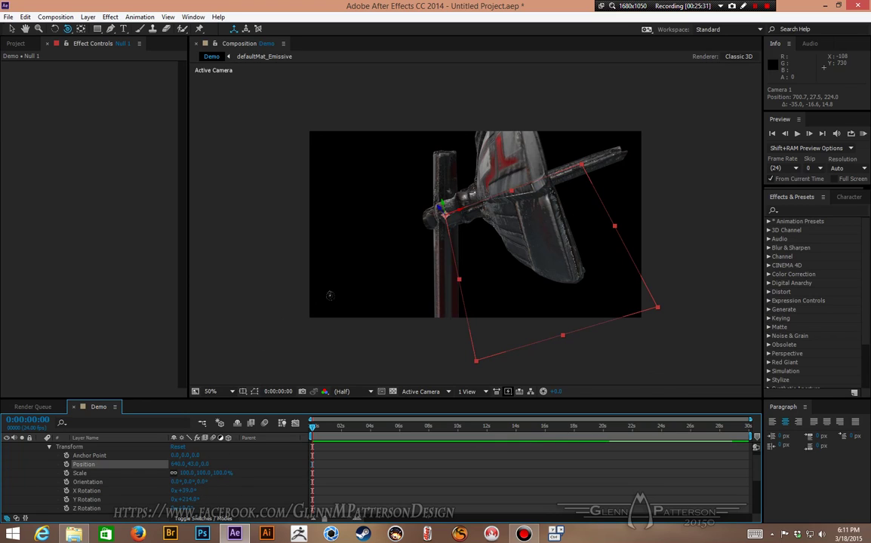
Try adjusting the null's Z rotation, undo the change, and check the null's alignment with the dish arm from several angles
drag(377, 275, 316, 284)
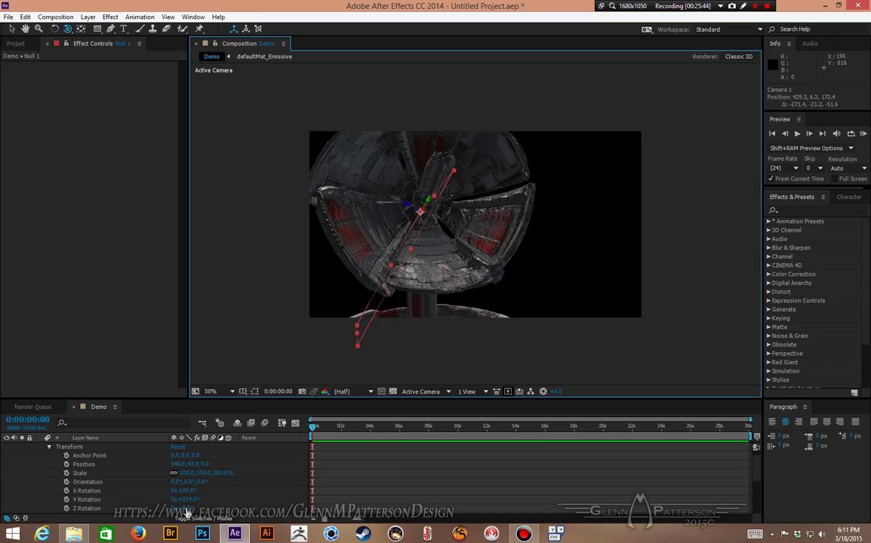
click(86, 508)
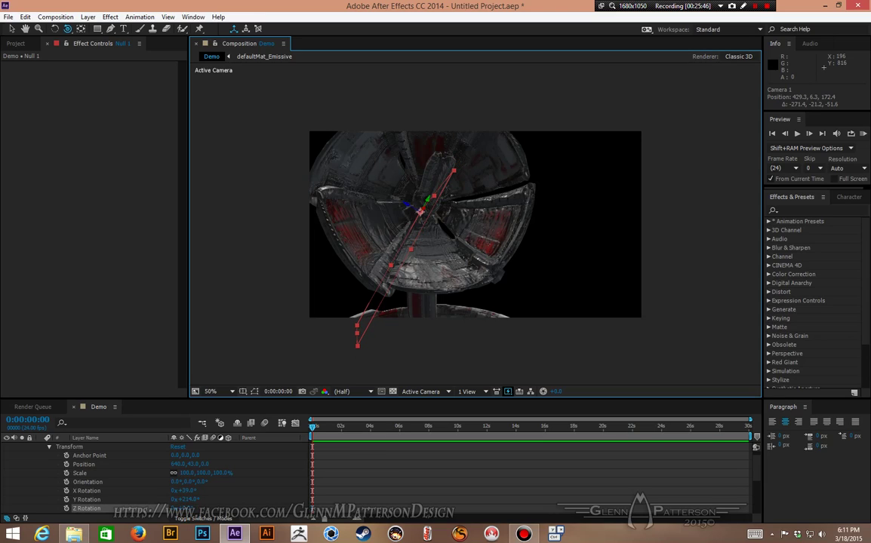
key(ctrl+z)
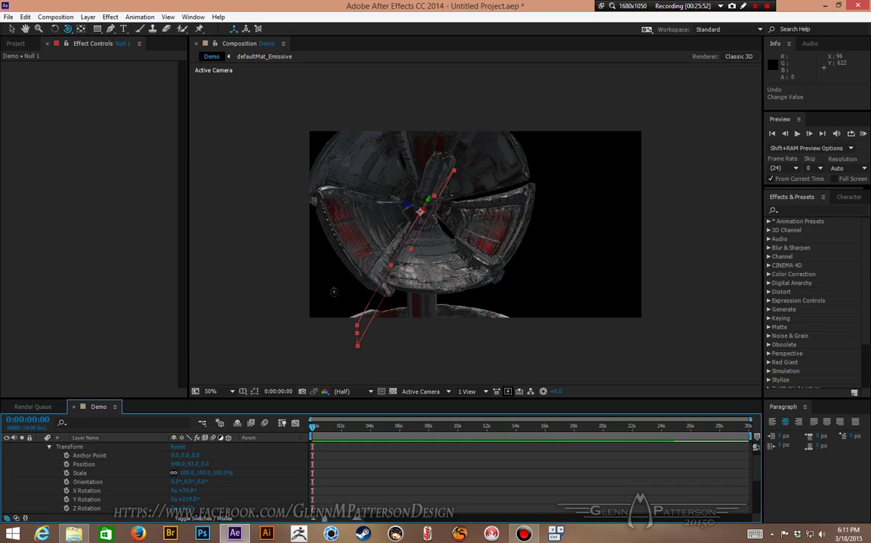
drag(333, 293, 409, 290)
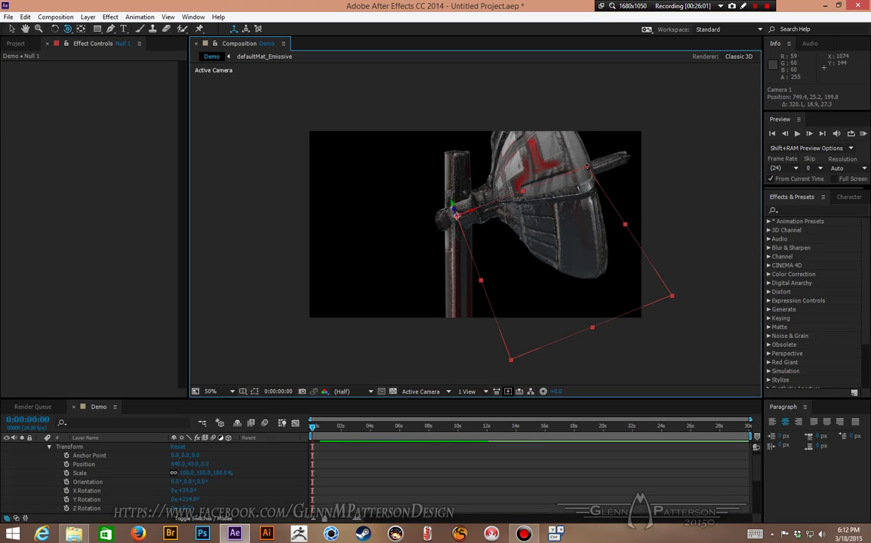
click(403, 279)
mouse_move(425, 281)
mouse_down()
mouse_move(452, 282)
mouse_move(427, 284)
mouse_up()
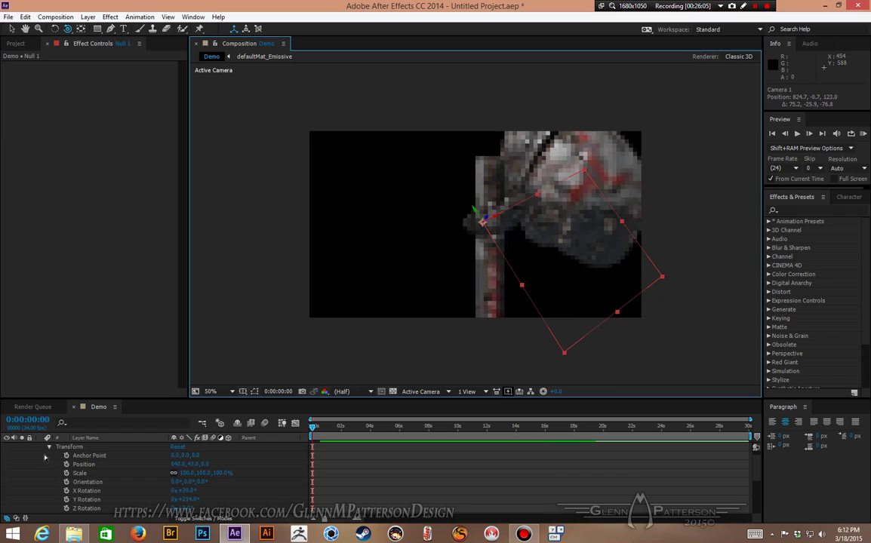
Collapse the properties of the Null 1 layer in the timeline and return to the Demo composition view
click(49, 448)
click(49, 456)
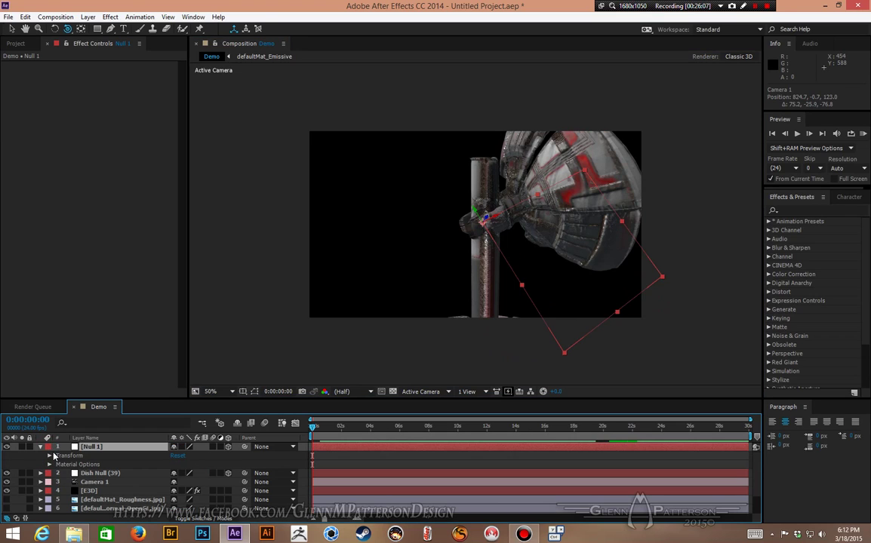
double_click(112, 447)
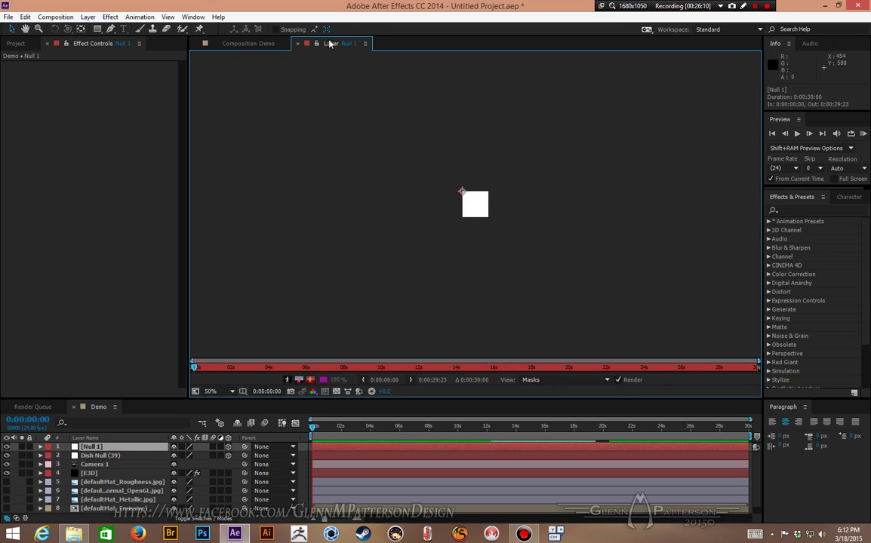
click(297, 43)
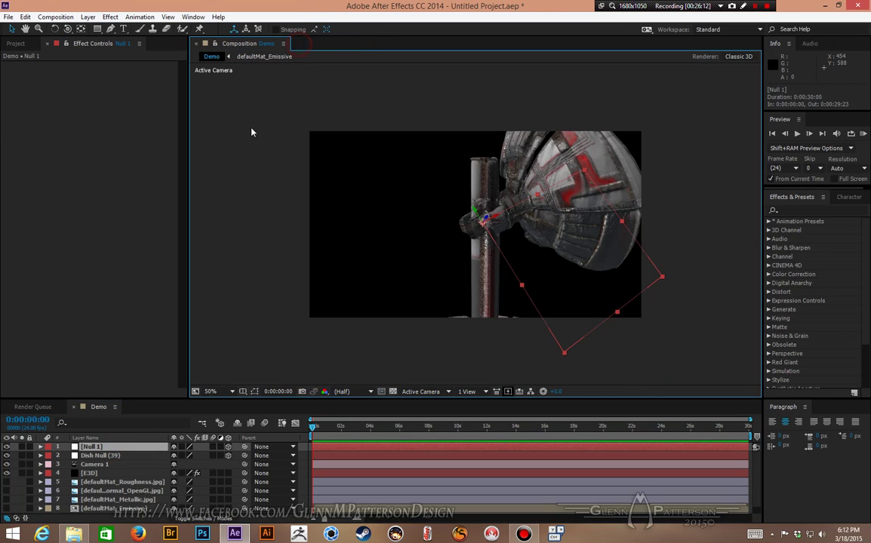
Rename the Null 1 layer as Dish Control
double_click(132, 448)
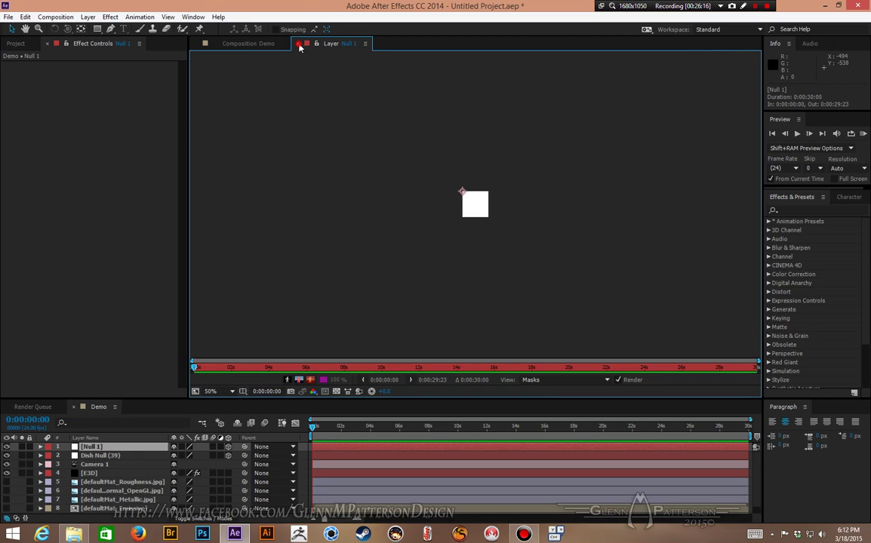
click(299, 44)
click(100, 456)
click(103, 447)
key(Return)
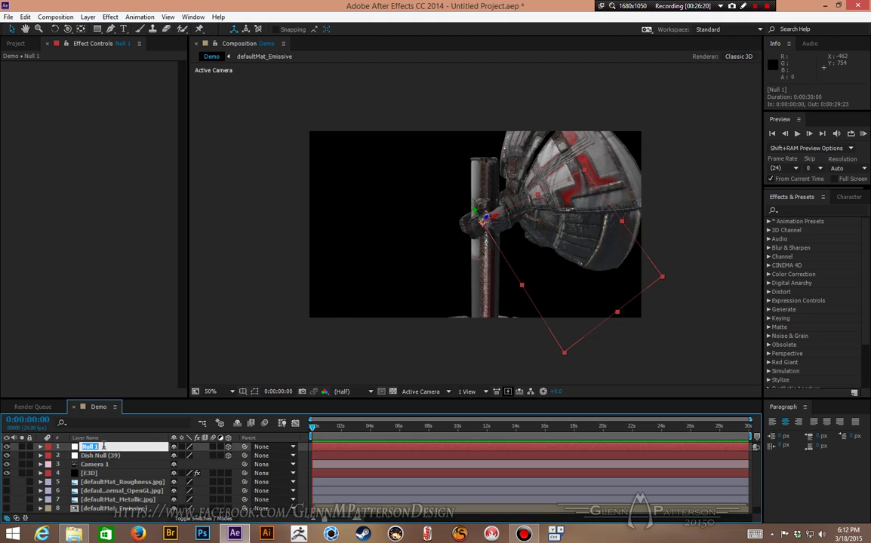
text(Dish Control)
key(Return)
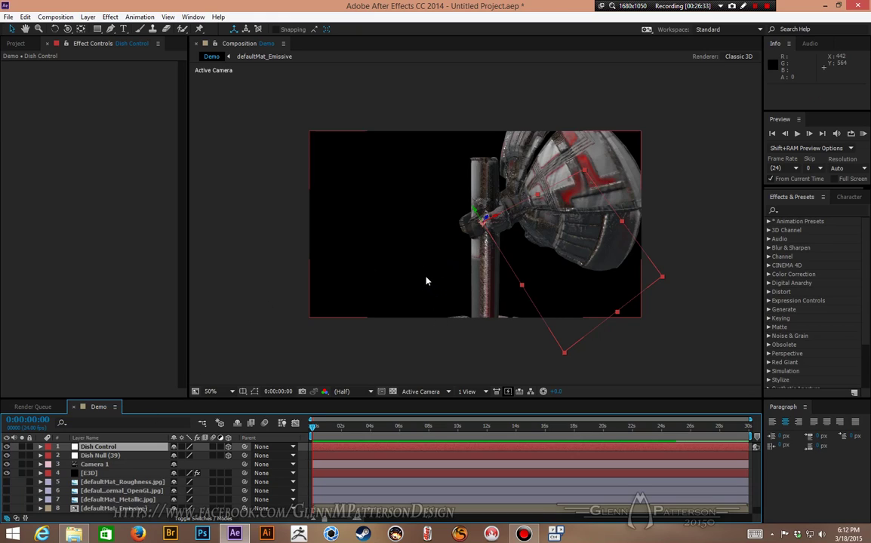
Try a lower X Rotation on the Dish Control null and undo that change
key(w)
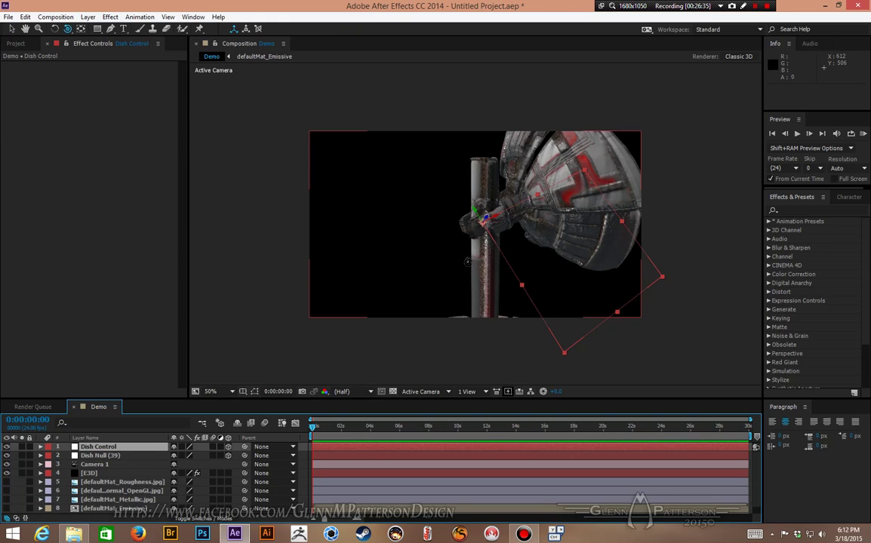
drag(468, 262, 531, 287)
drag(478, 393, 475, 268)
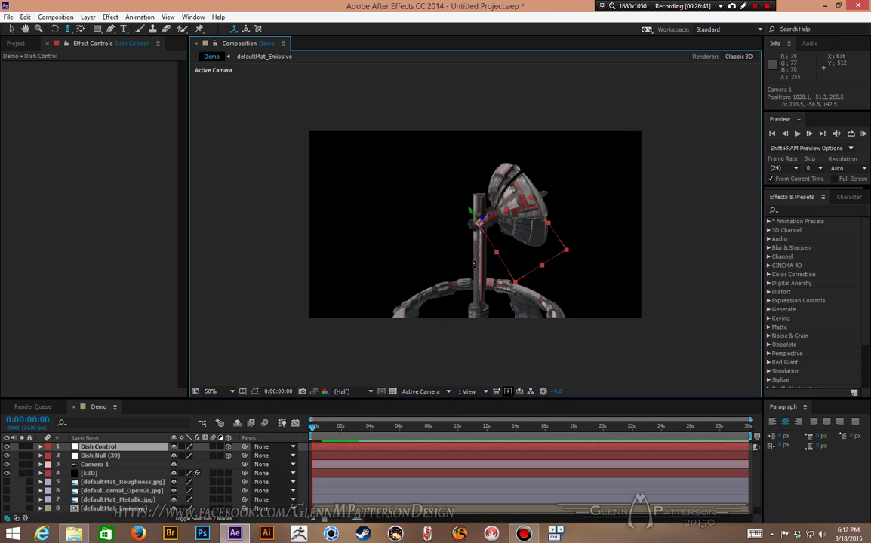
click(40, 446)
click(49, 458)
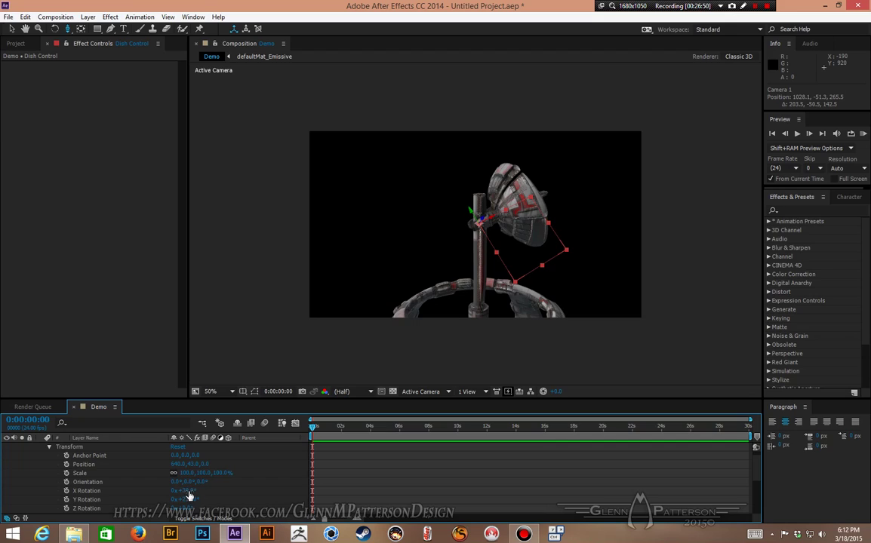
drag(190, 492, 187, 495)
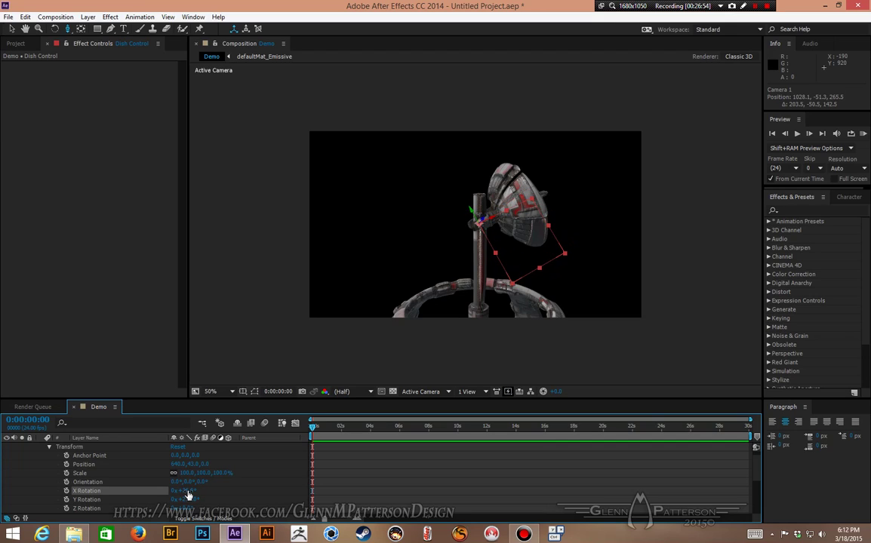
key(ctrl+z)
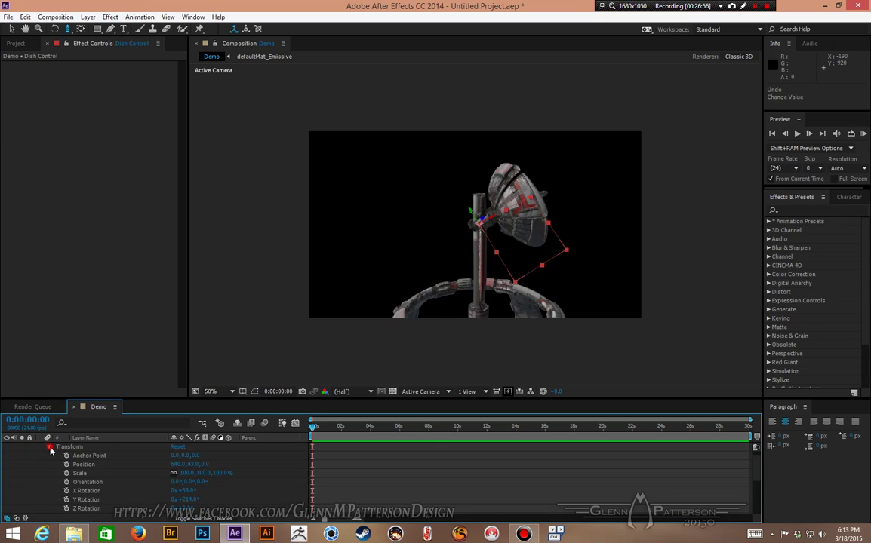
click(49, 448)
scroll(54, 460, up, 1)
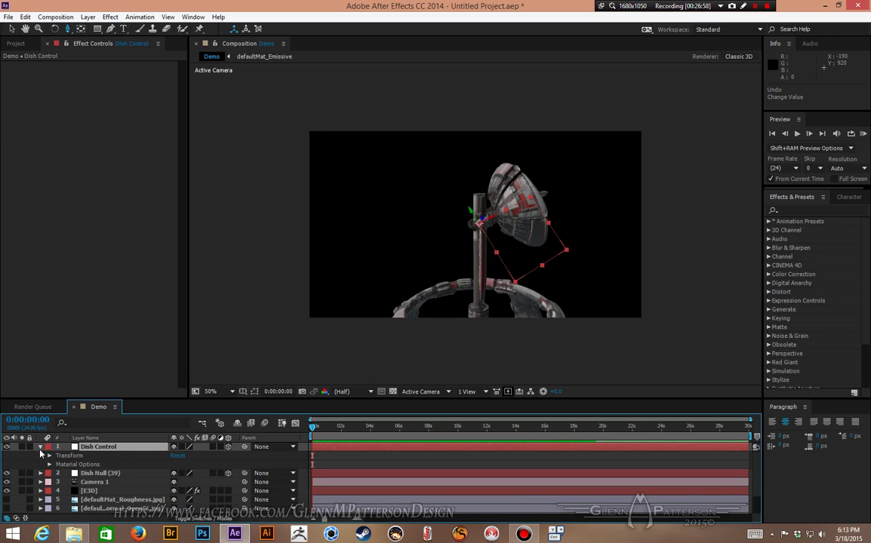
click(40, 447)
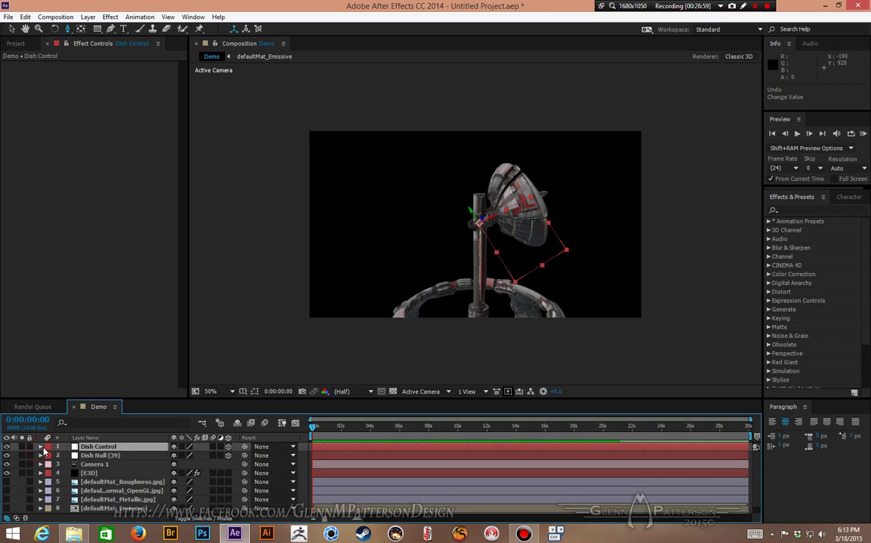
Parent Dish Null (39) to Dish Control and test the link by setting Dish Control's X Rotation to 43°
click(134, 456)
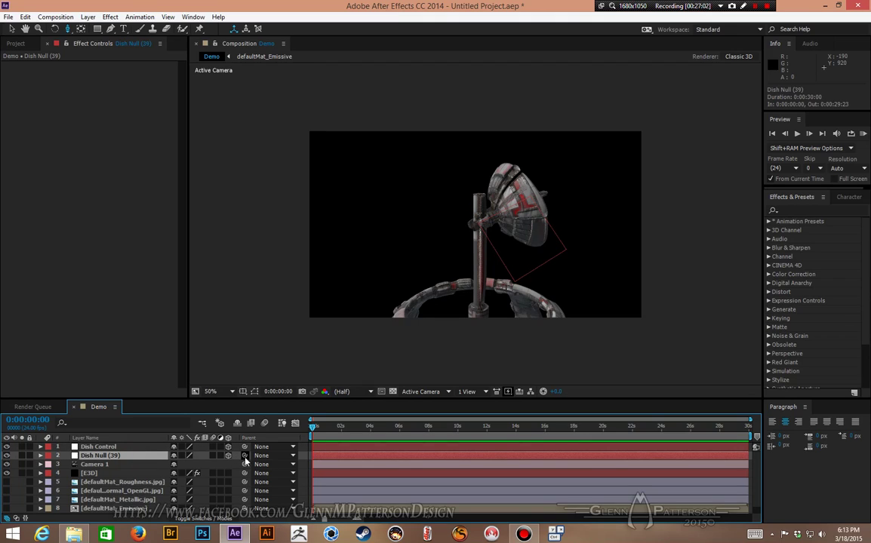
drag(244, 457, 121, 451)
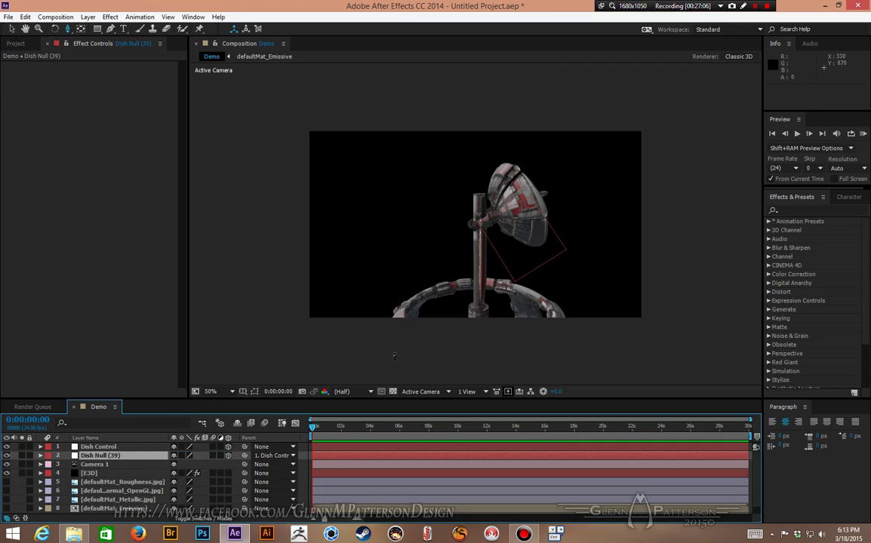
click(40, 447)
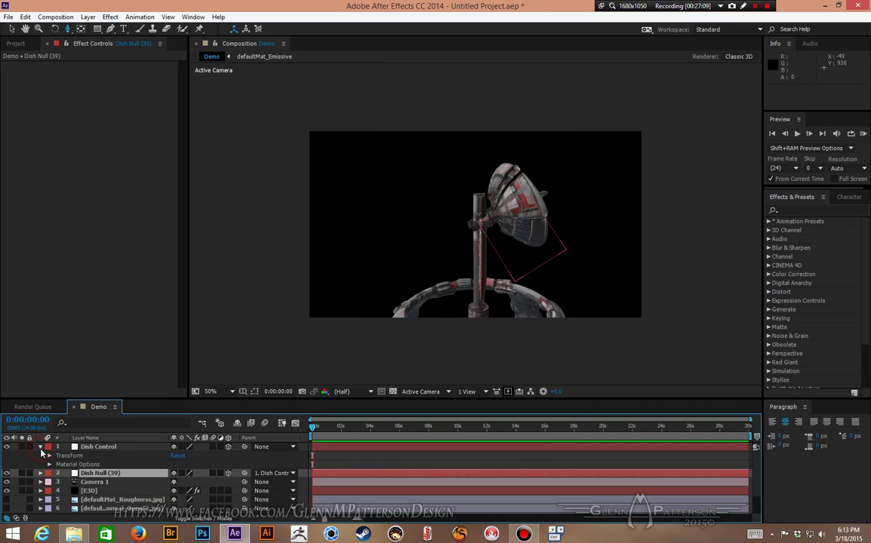
click(49, 457)
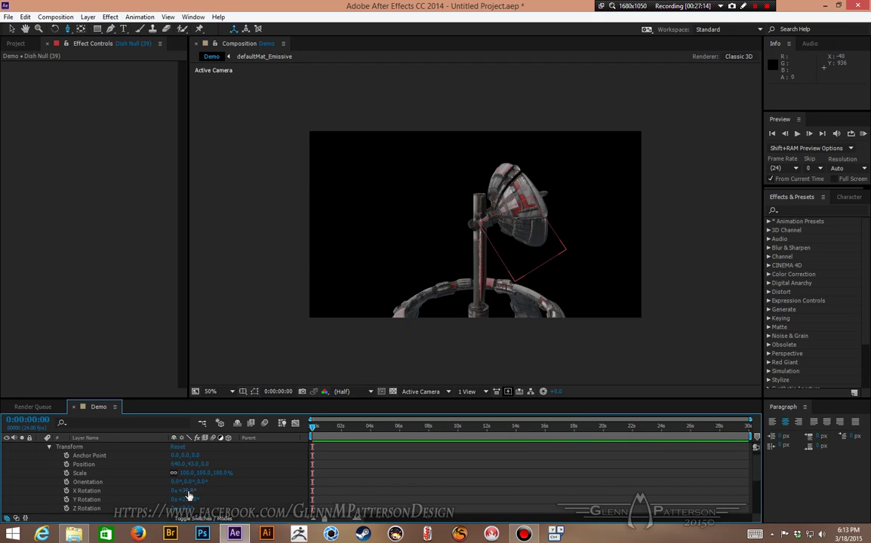
mouse_move(186, 490)
mouse_down()
mouse_move(195, 490)
mouse_move(166, 492)
mouse_move(221, 489)
mouse_move(204, 491)
mouse_up()
right_click(167, 492)
click(148, 494)
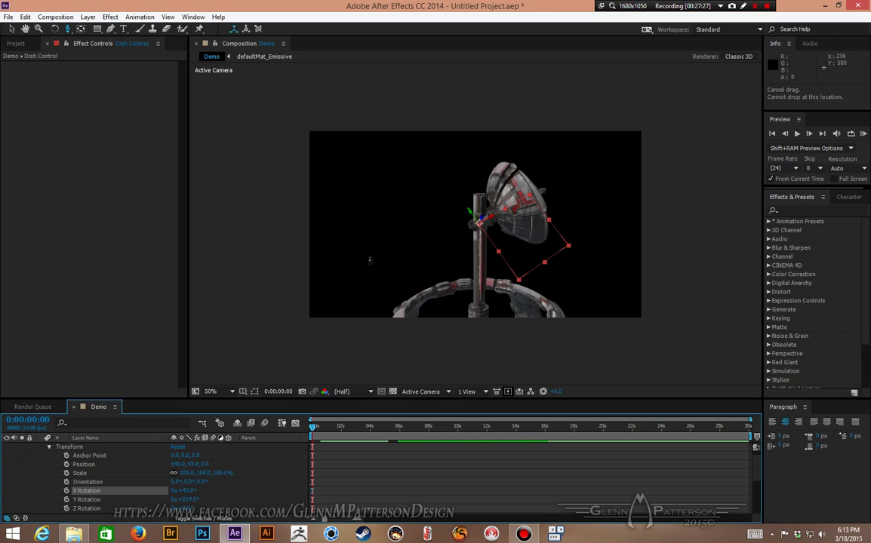
Undo the parenting, the layer rename and the earlier null adjustments until the null's X Rotation is back at 0°
key(c)
drag(370, 260, 503, 259)
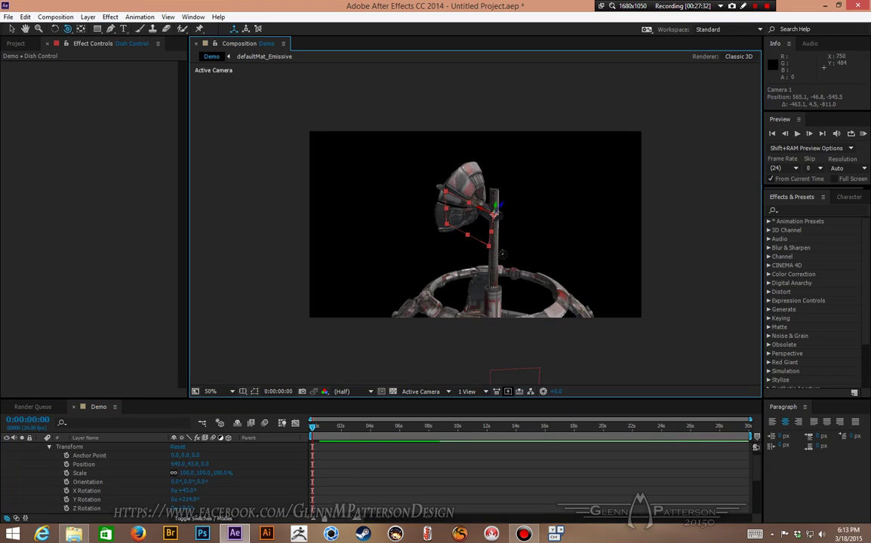
key(ctrl+z)
key(ctrl+z)
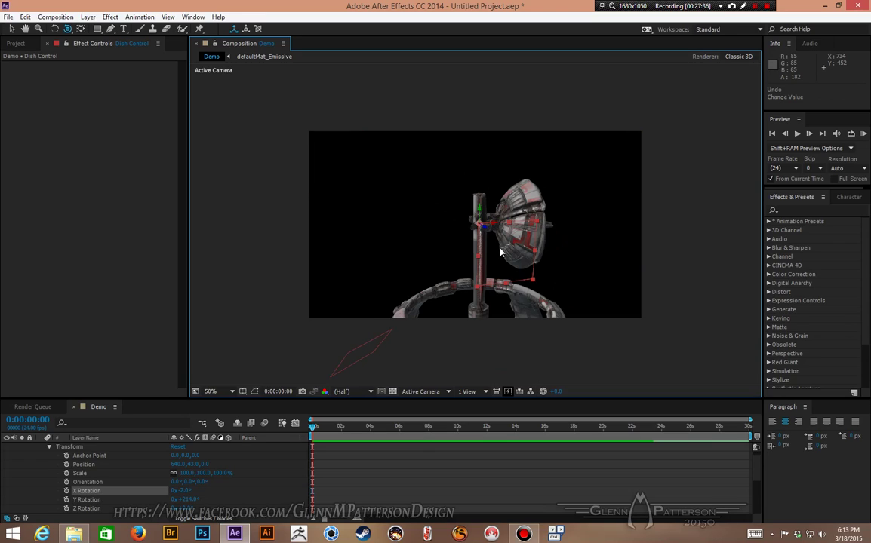
key(ctrl+z)
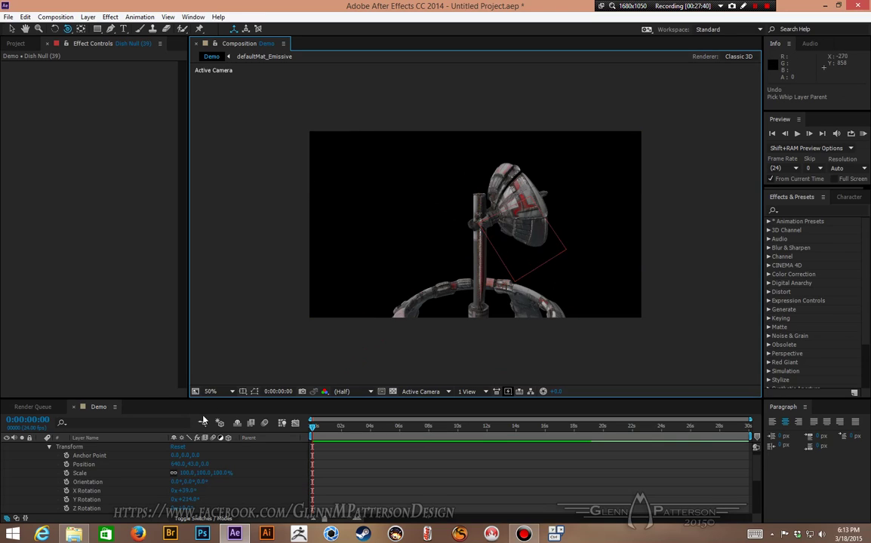
key(ctrl+z)
key(ctrl+z)
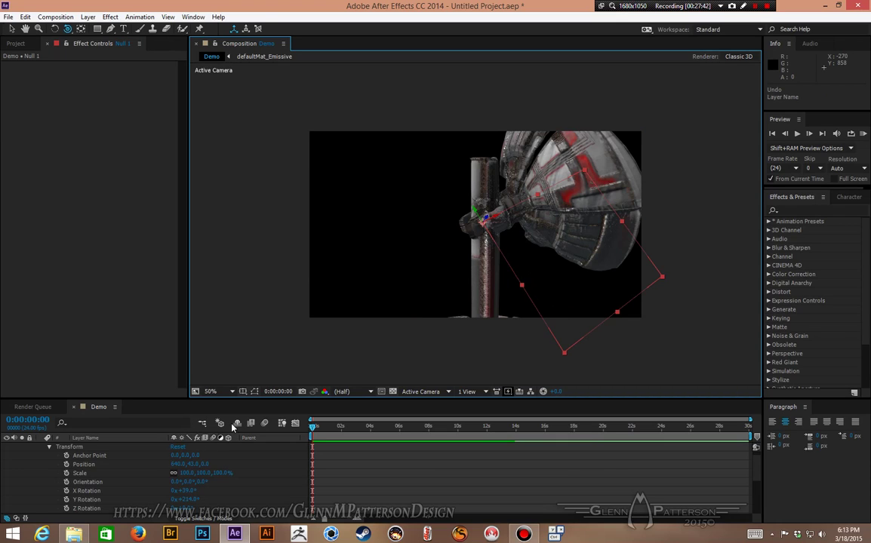
key(ctrl+z)
key(ctrl+z)
key(ctrl+z)
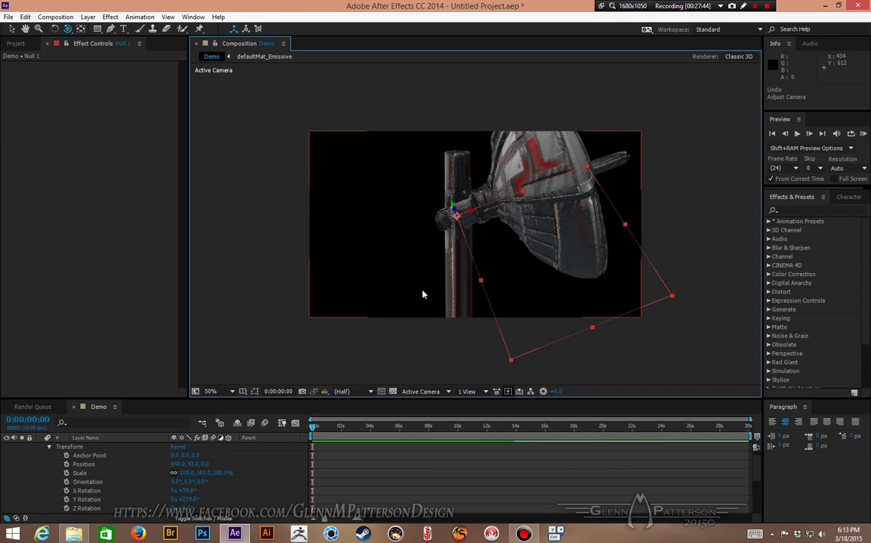
key(ctrl+z)
key(ctrl+z)
key(ctrl+z)
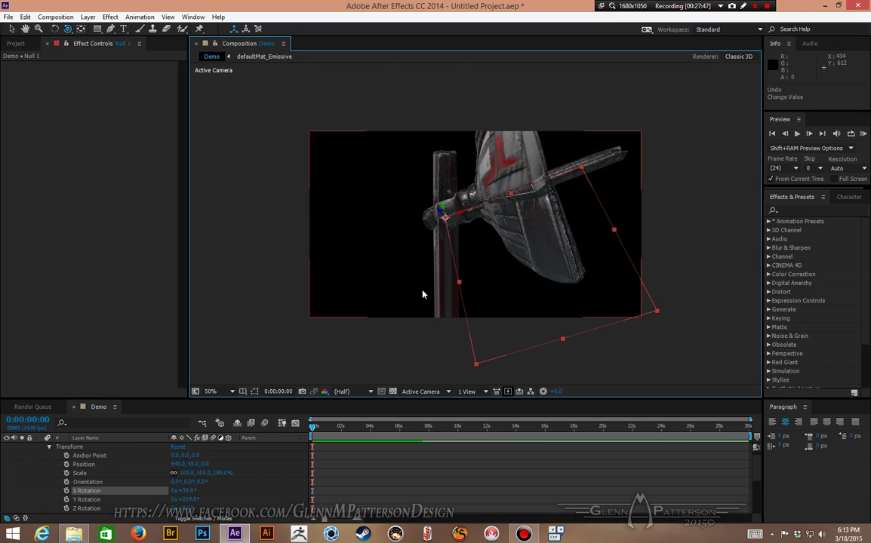
key(ctrl+z)
key(ctrl+z)
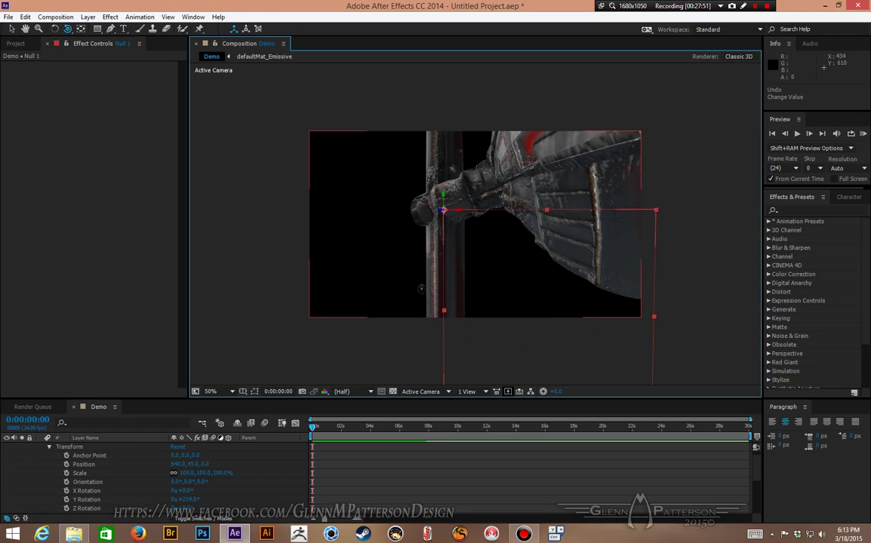
Parent the Dish Null (39) layer to Null 1
drag(373, 272, 461, 271)
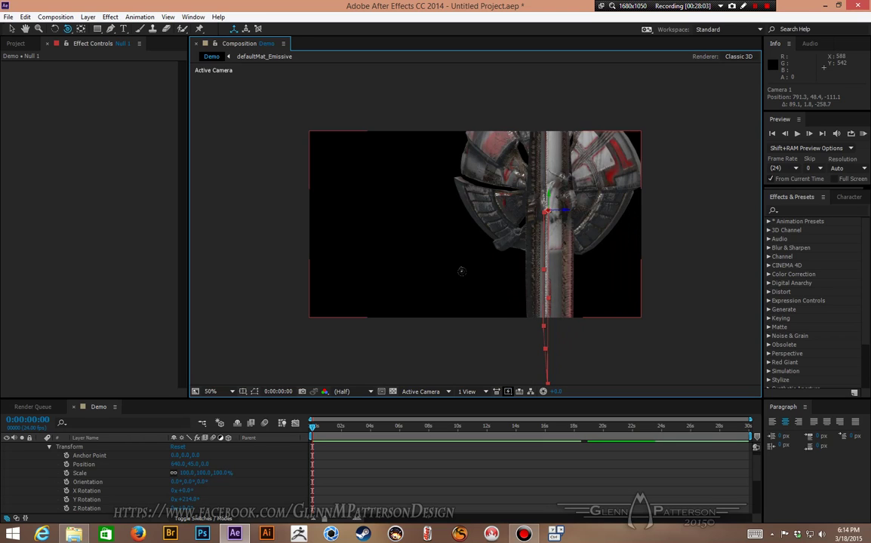
drag(415, 240, 389, 283)
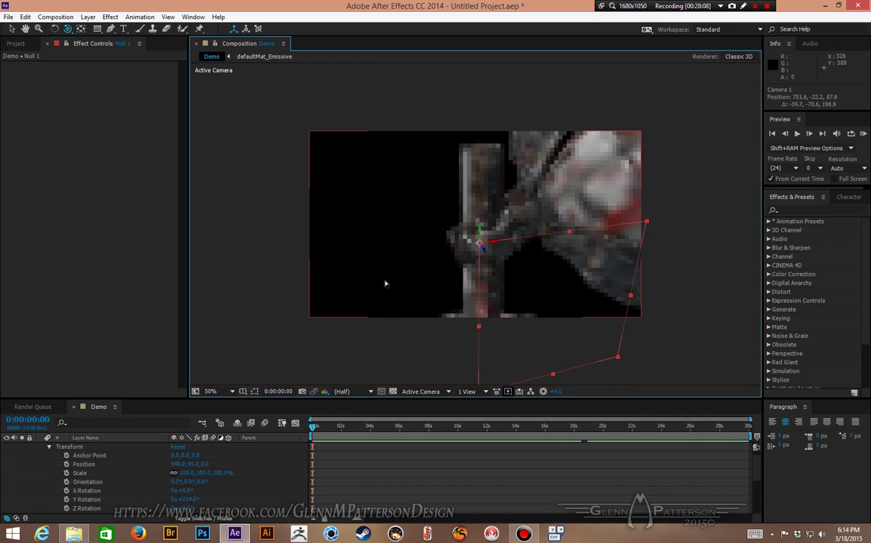
scroll(41, 450, up, 1)
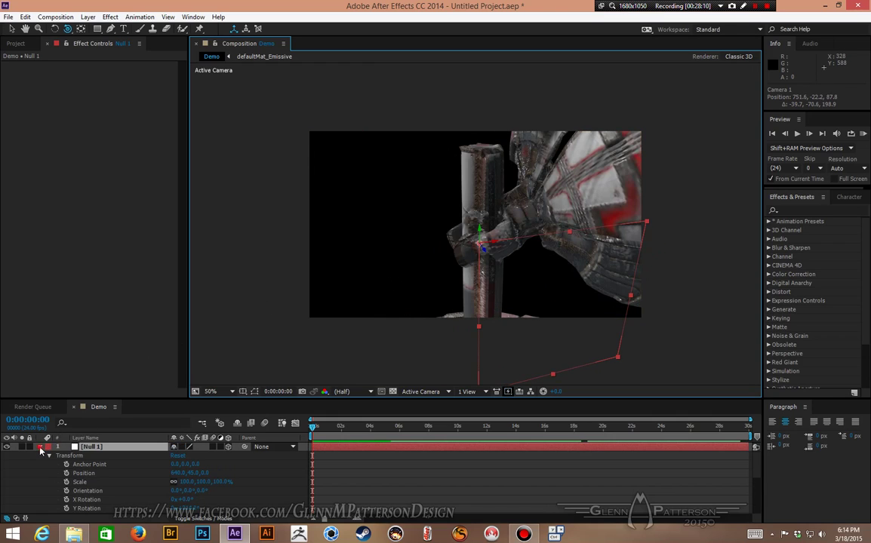
click(40, 447)
drag(229, 457, 153, 451)
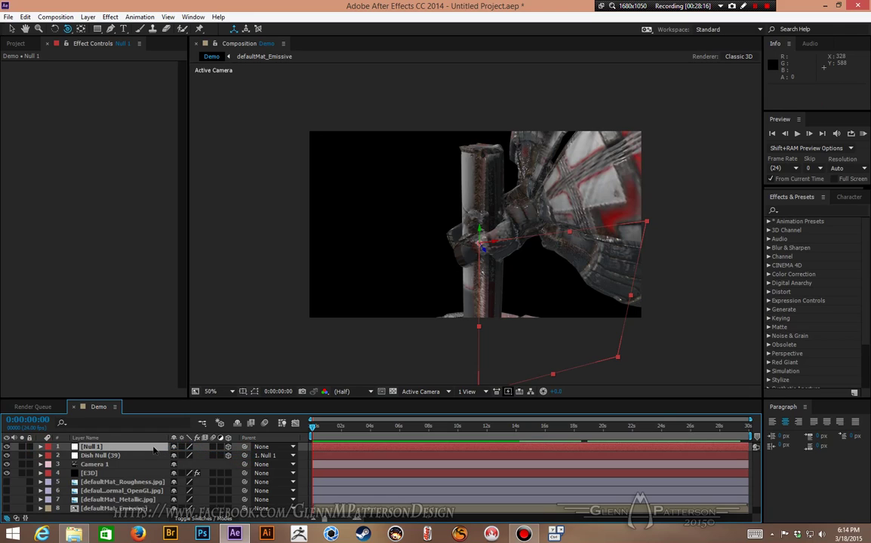
Set Null 1's X Rotation to -5° to tilt the dish around its mount
click(41, 447)
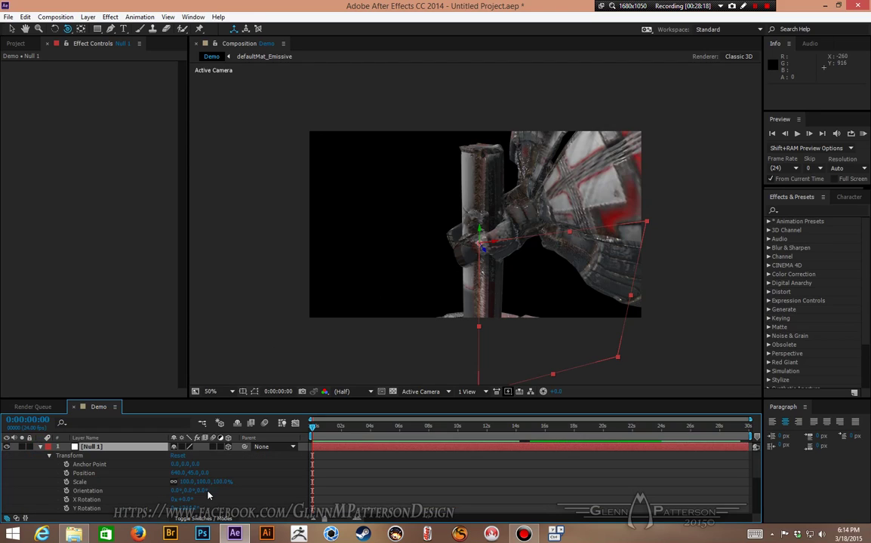
mouse_move(184, 499)
mouse_down()
mouse_move(215, 500)
mouse_move(155, 500)
mouse_move(186, 499)
mouse_move(177, 500)
mouse_up()
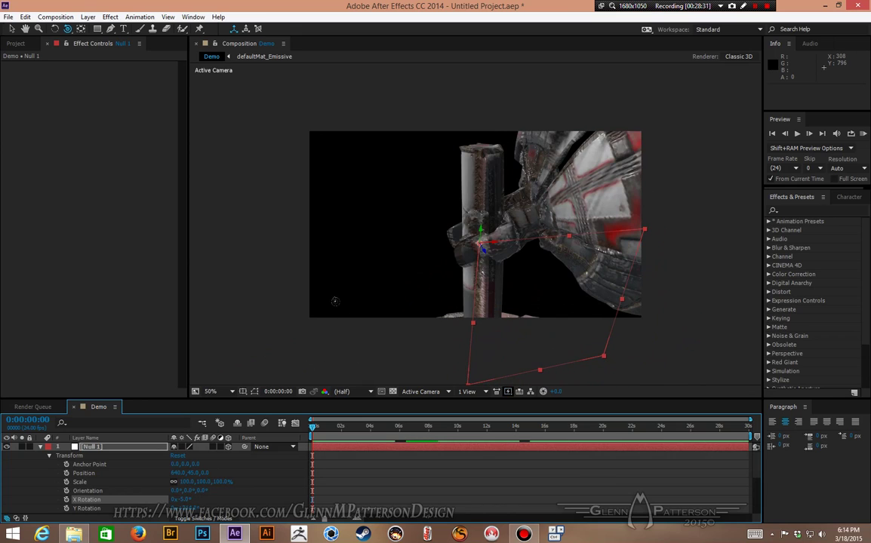
key(.)
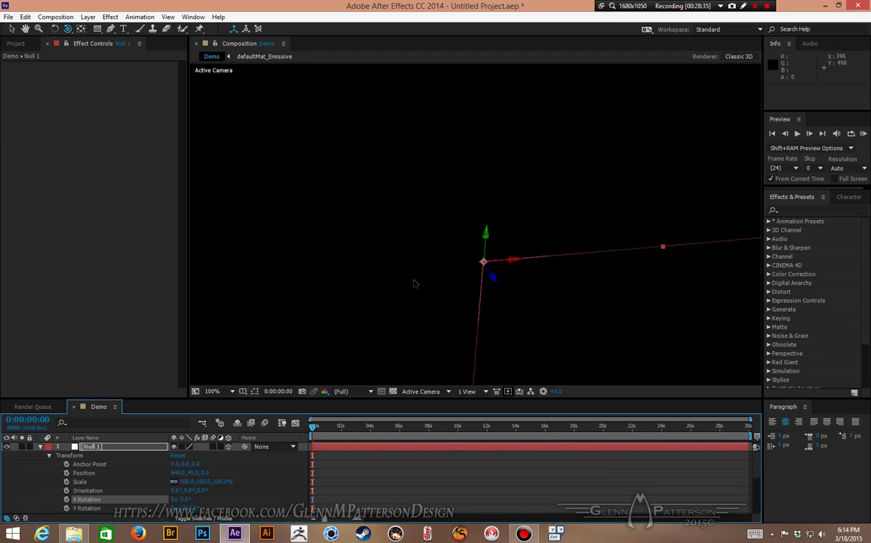
key(comma)
key(comma)
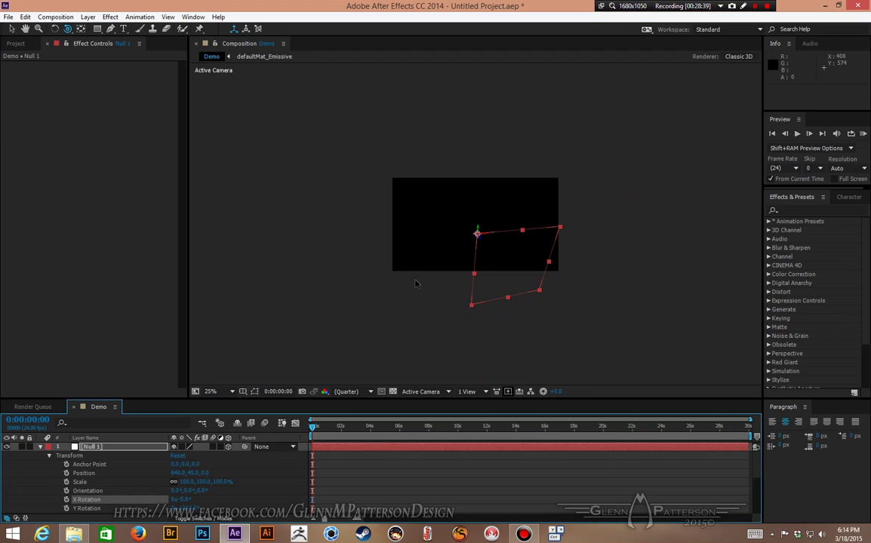
click(41, 448)
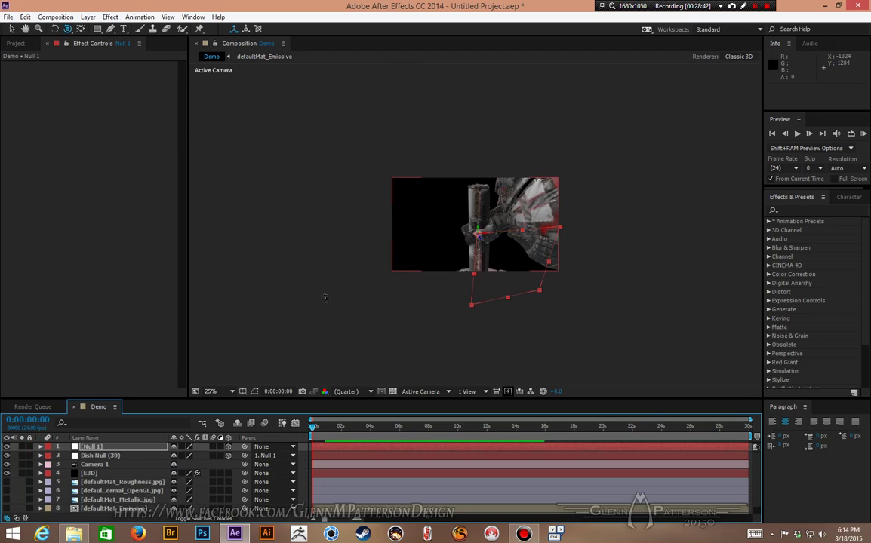
key(period)
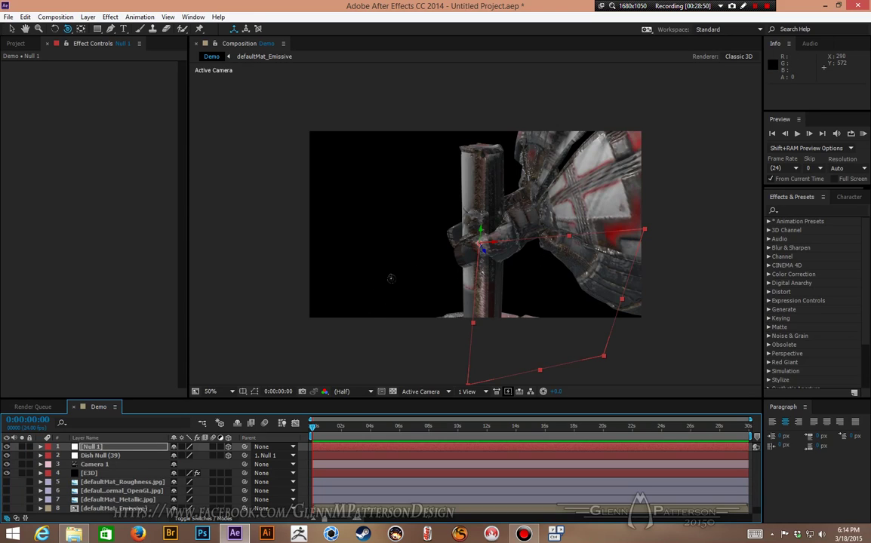
Pull Camera 1 back from the dish, and delete the Null 1 and Dish Null (39) layers
drag(407, 275, 397, 343)
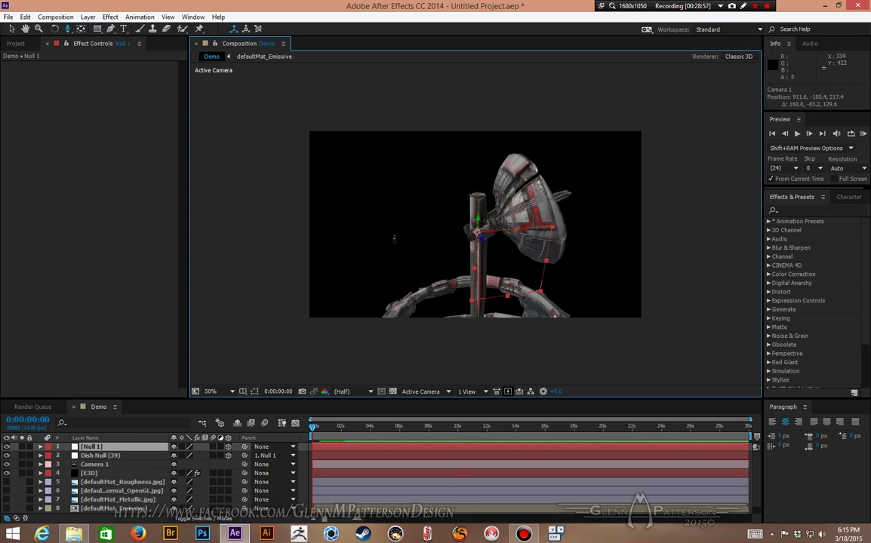
drag(395, 241, 408, 351)
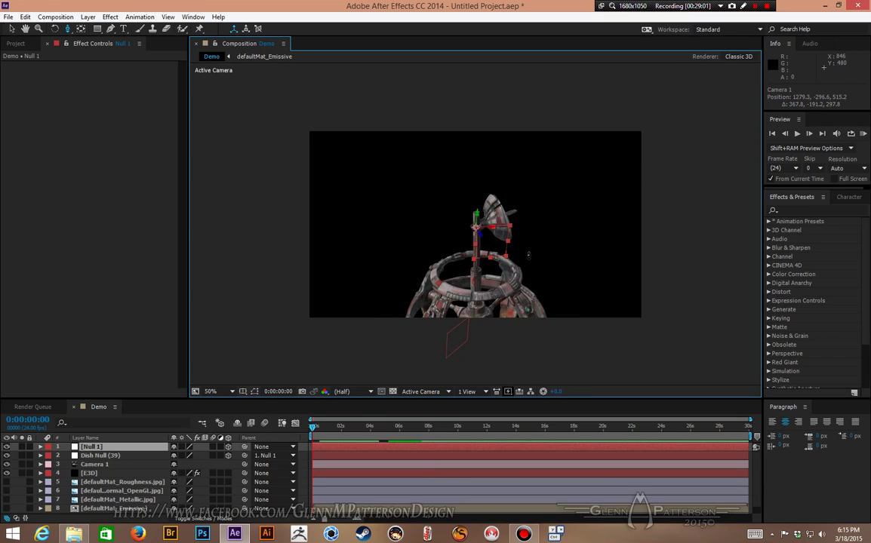
shift+click(102, 458)
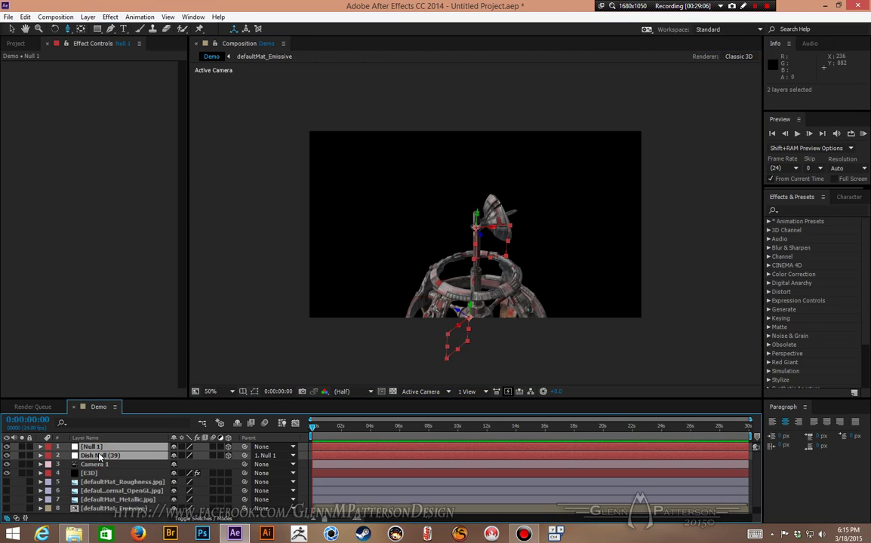
key(Delete)
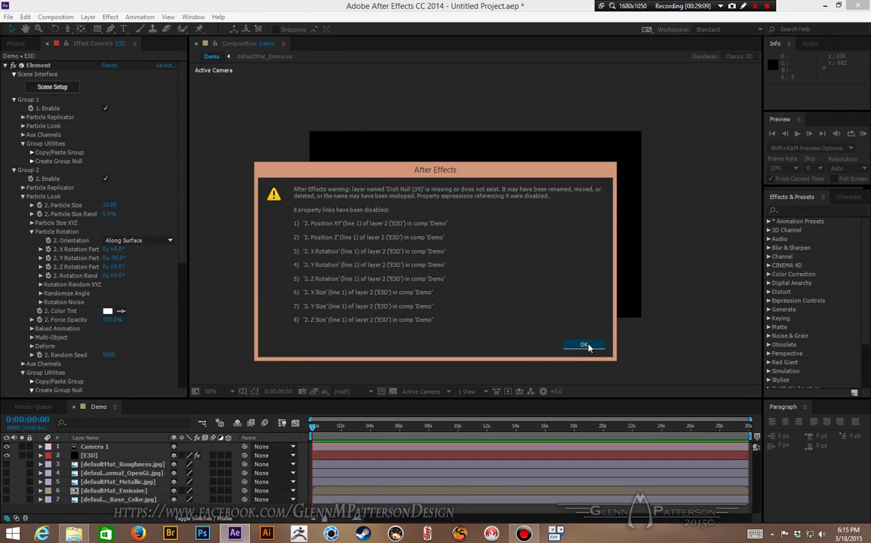
click(584, 346)
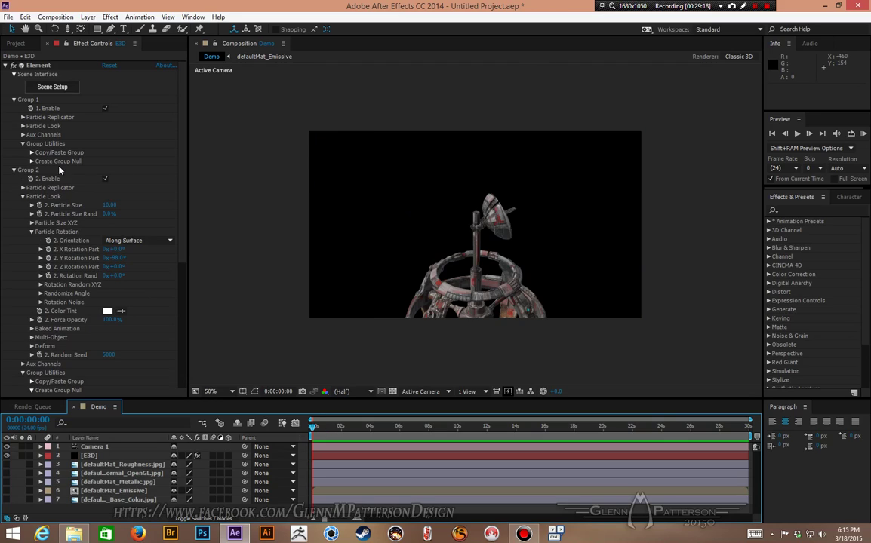
Set Group 2's Y Rotation Particle to -56° and keyframe it at the first frame
drag(114, 258, 145, 265)
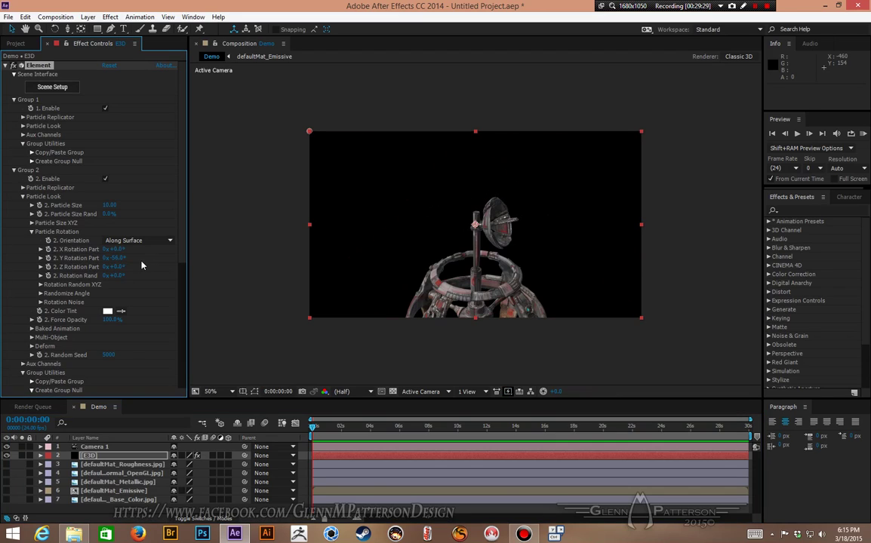
click(771, 134)
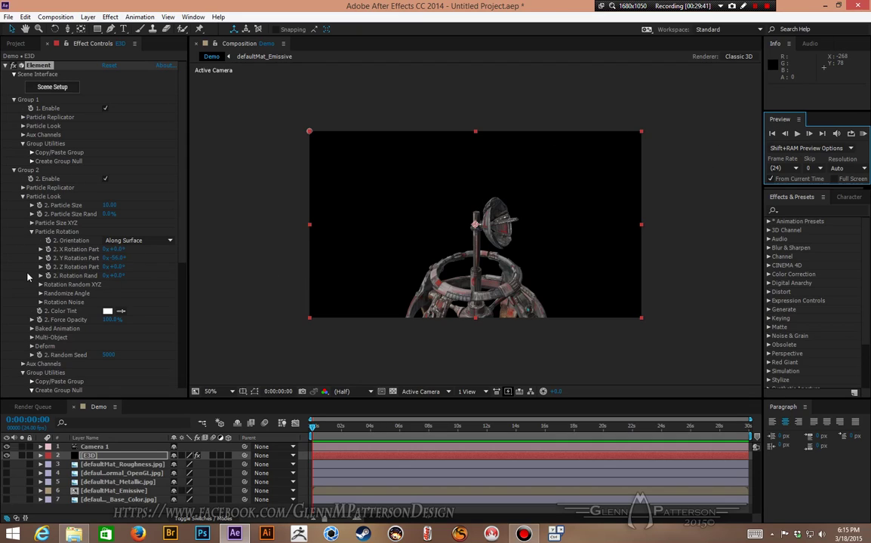
click(48, 260)
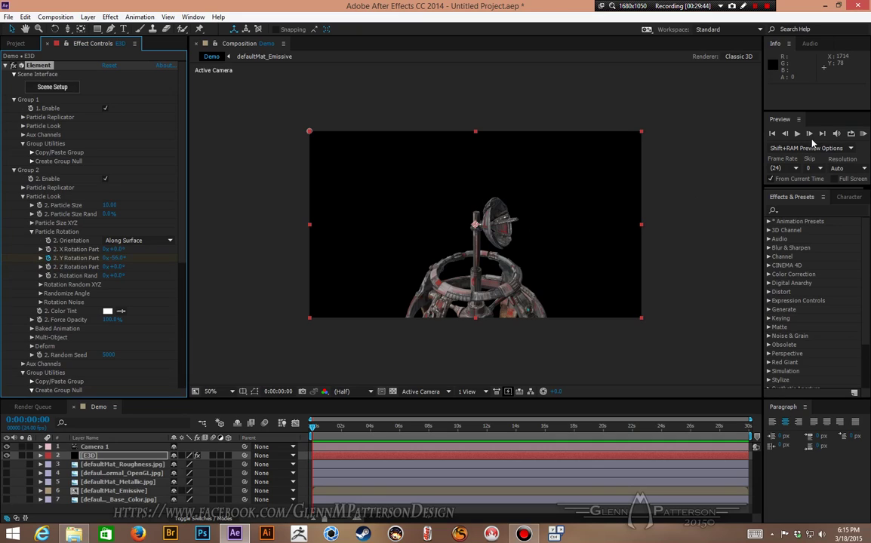
Set Group 2's Y Rotation revolutions to 3 at the last frame, scrub through the dish's spin and return to the start
click(822, 134)
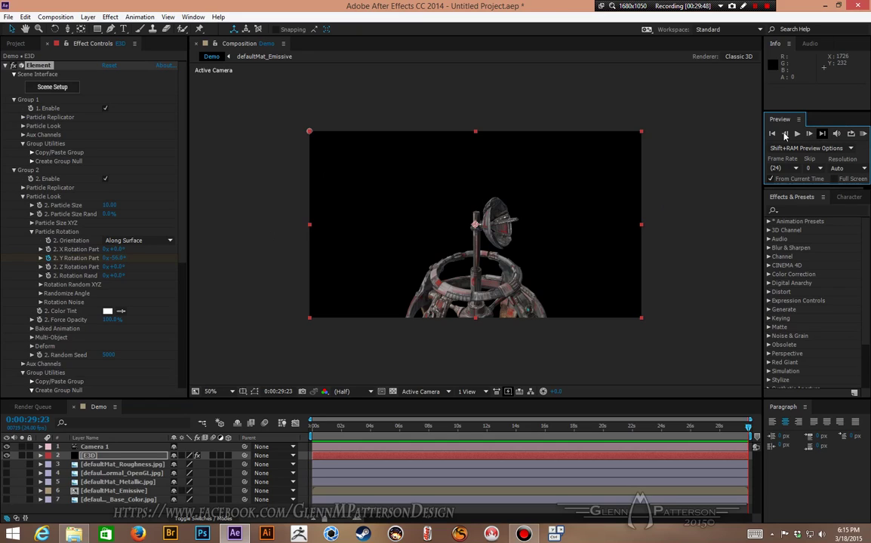
click(106, 258)
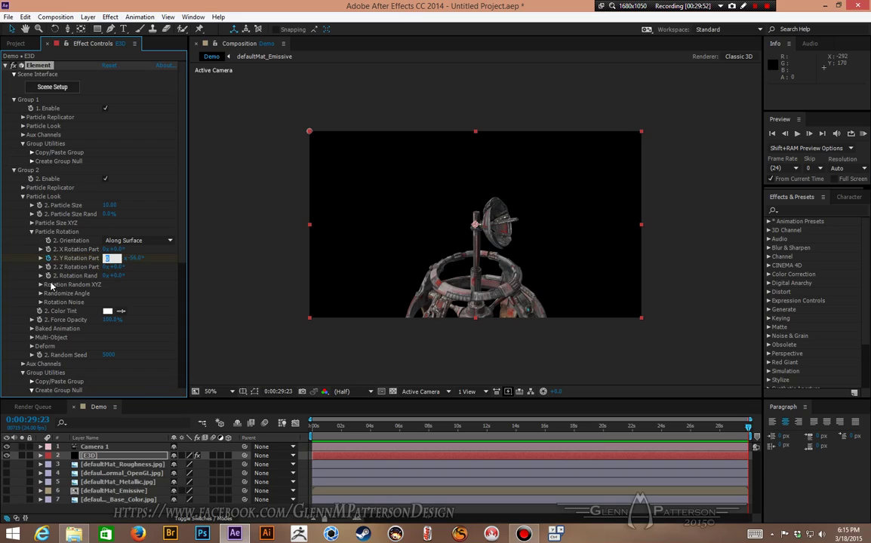
text(3)
key(Return)
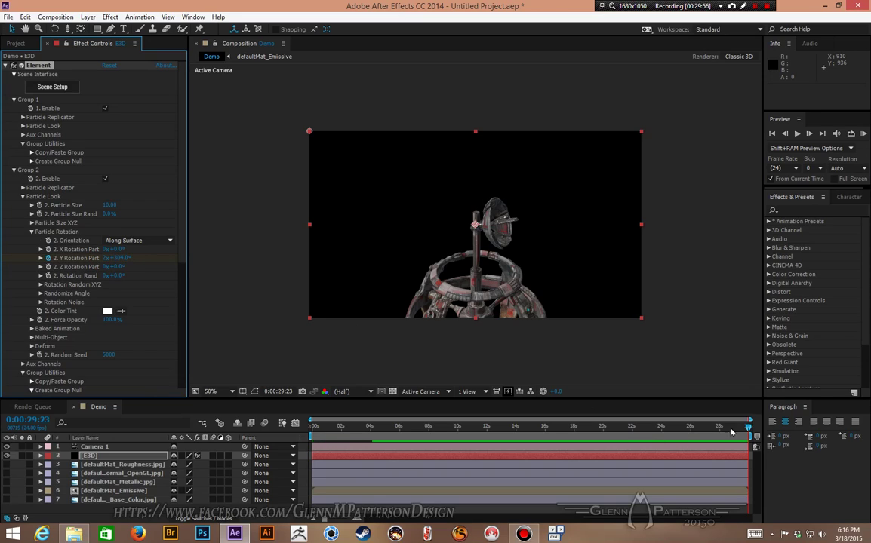
drag(748, 431, 385, 470)
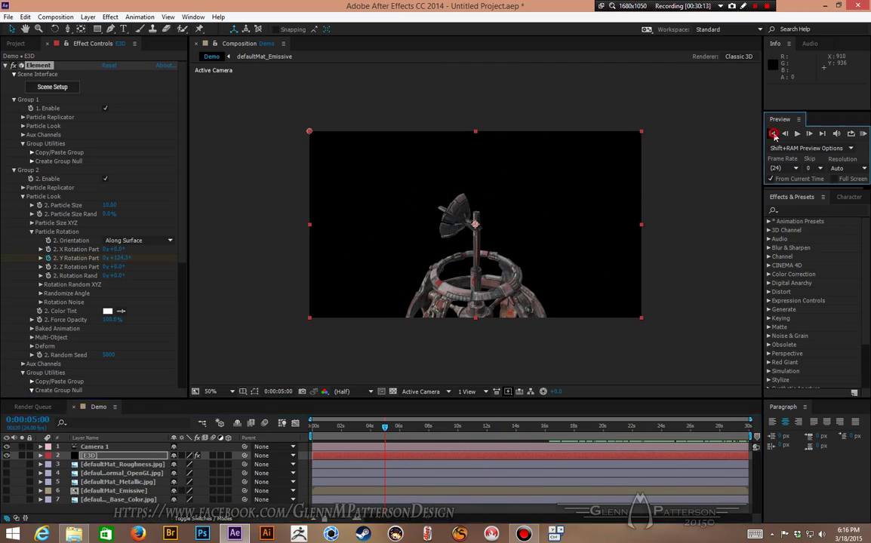
click(773, 133)
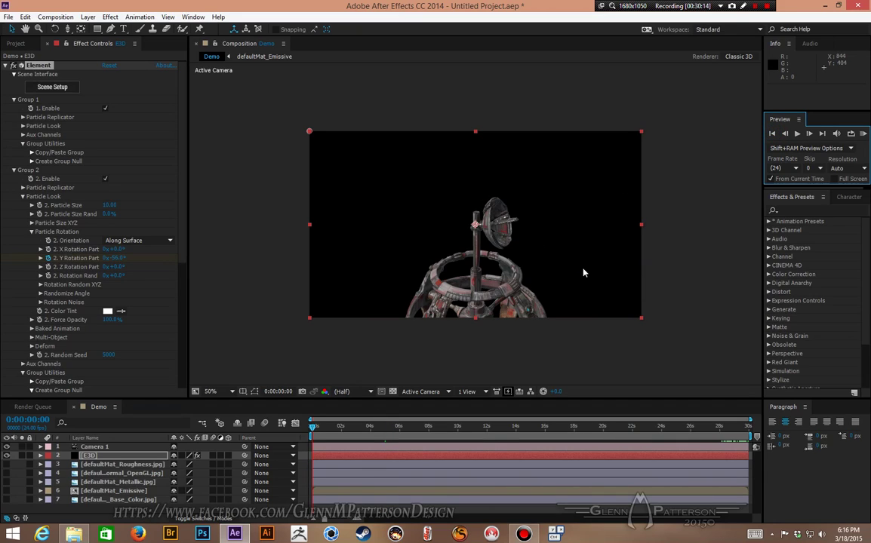
Collapse the Group 1 and Group 2 settings and track Camera 1 down to frame the ringed base
click(14, 172)
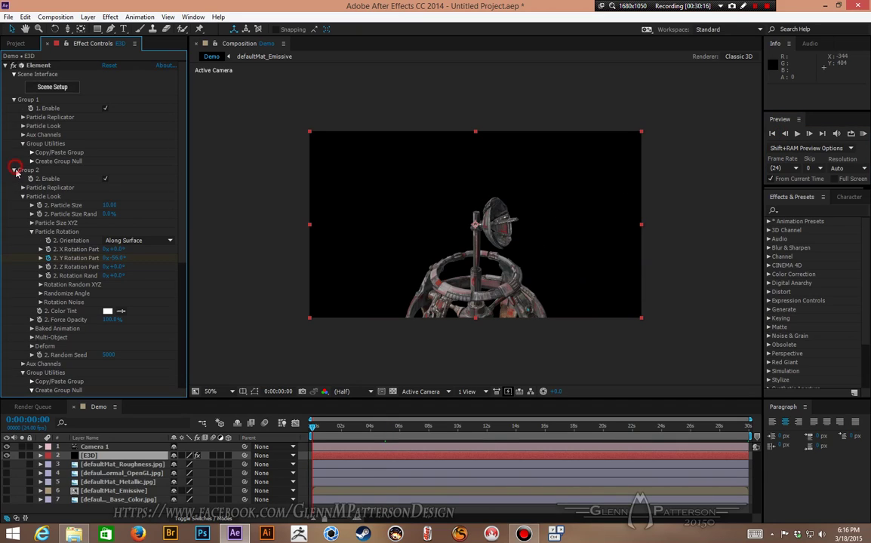
click(14, 100)
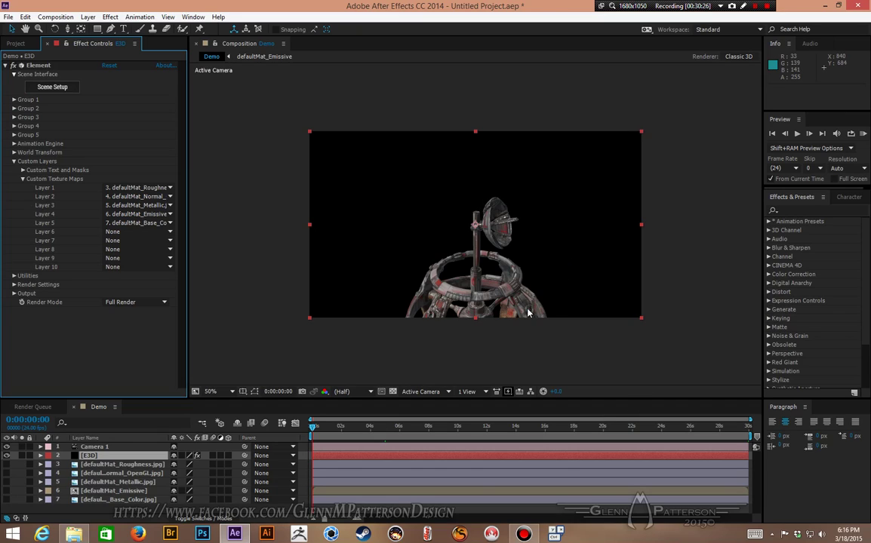
key(c)
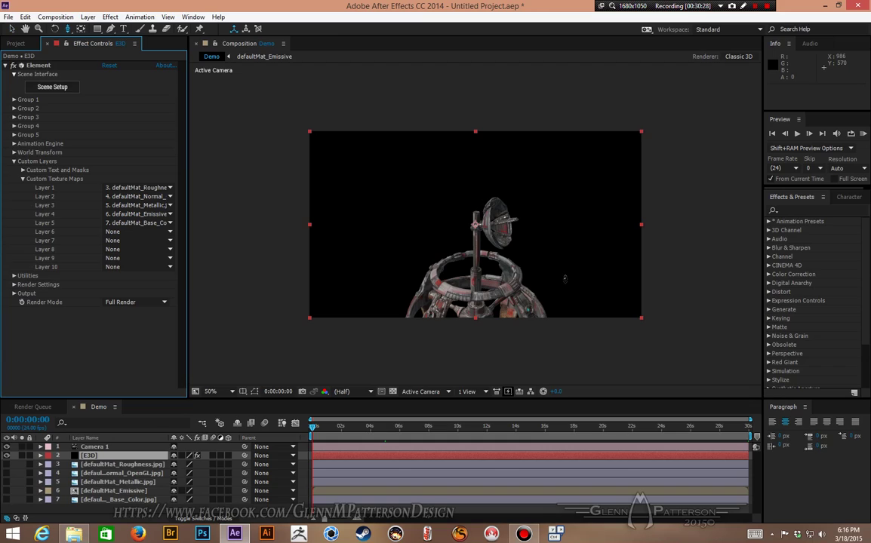
key(c)
key(c)
key(c)
drag(513, 249, 568, 209)
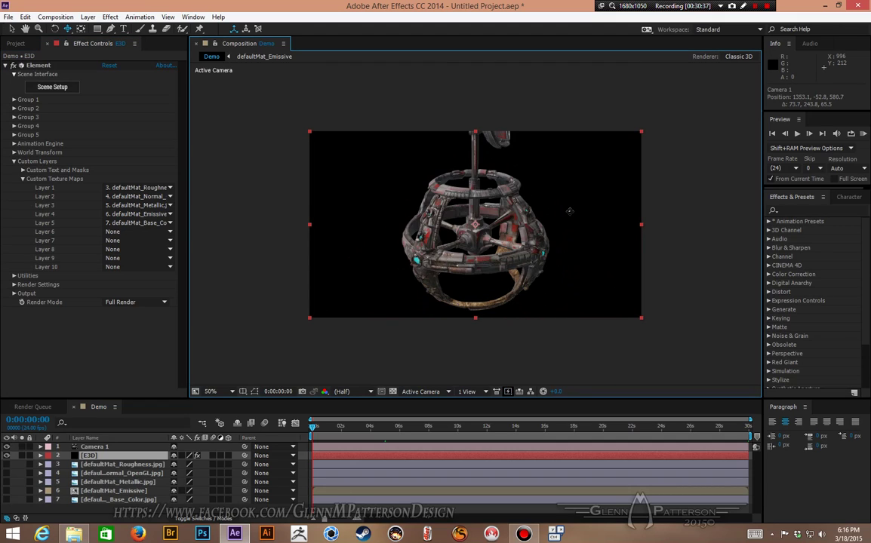
Enable Glow in the Element effect's render settings for the E3D layer
click(14, 100)
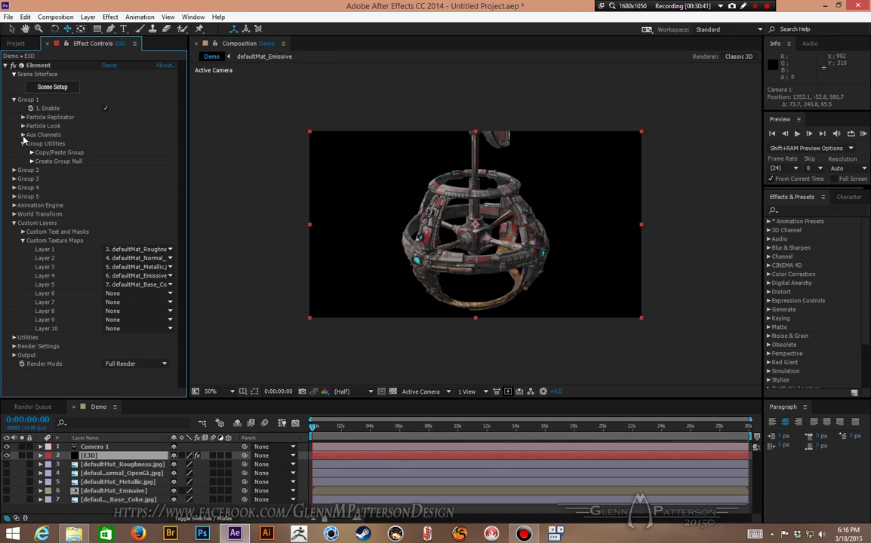
click(13, 346)
scroll(13, 351, down, 3)
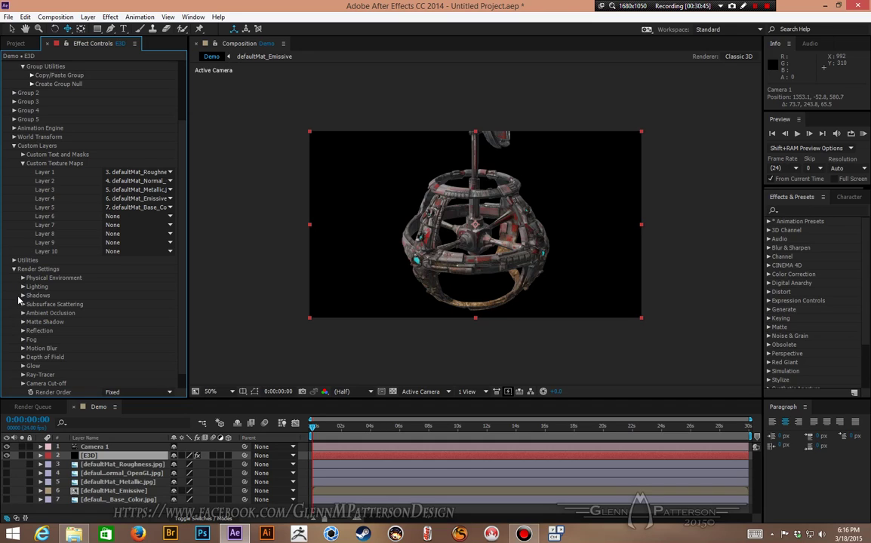
click(23, 367)
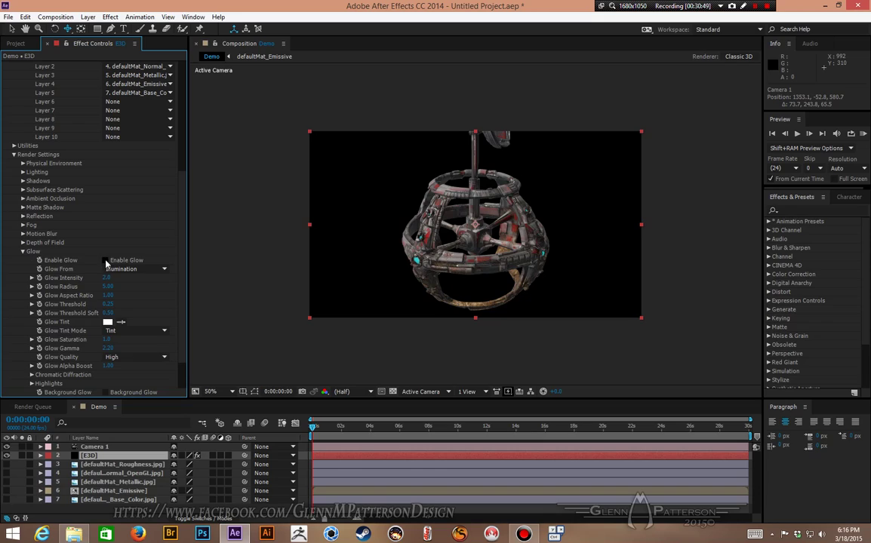
click(107, 261)
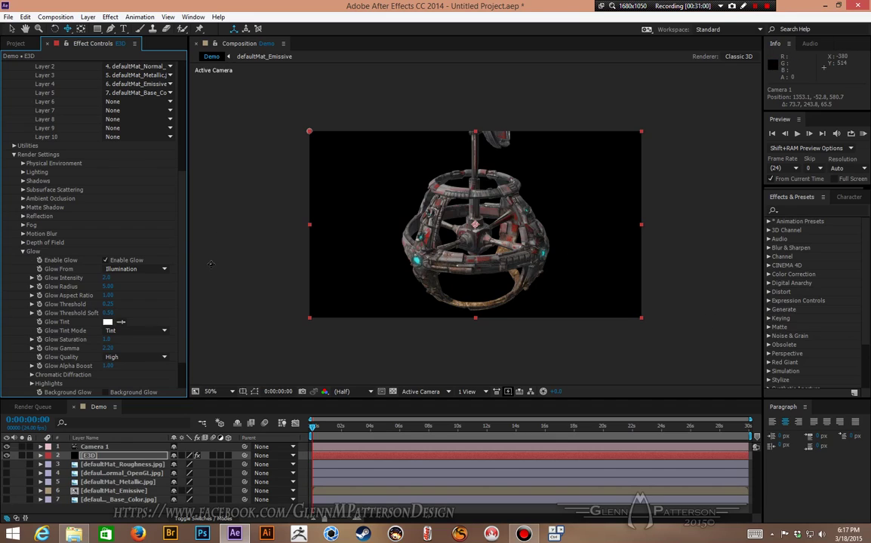
click(116, 447)
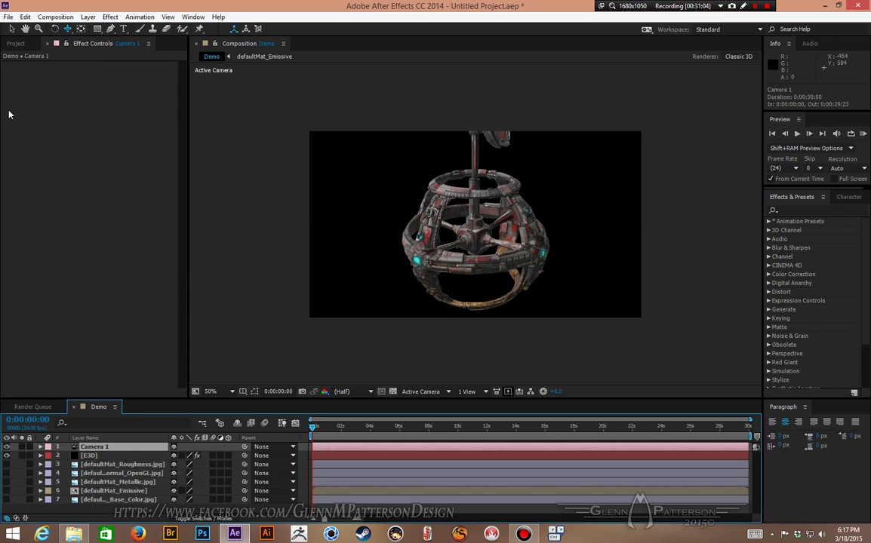
click(88, 16)
mouse_move(105, 29)
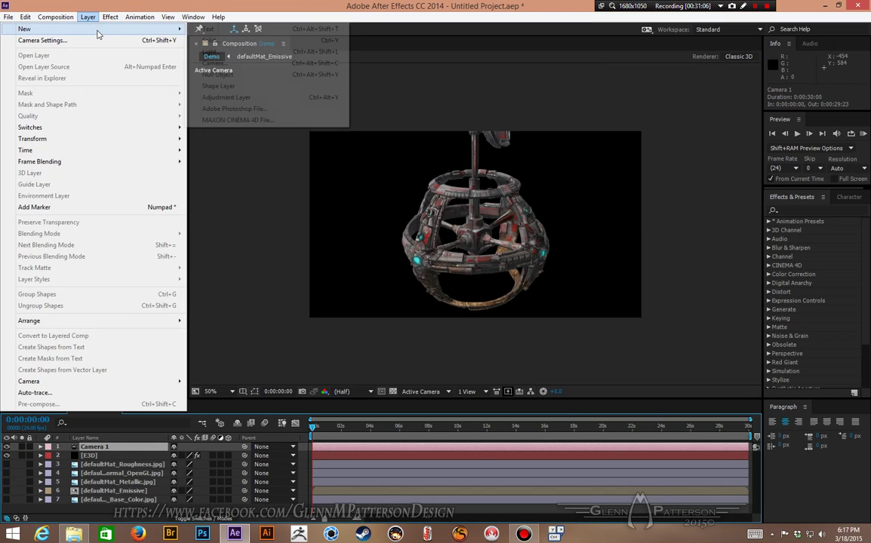
click(219, 40)
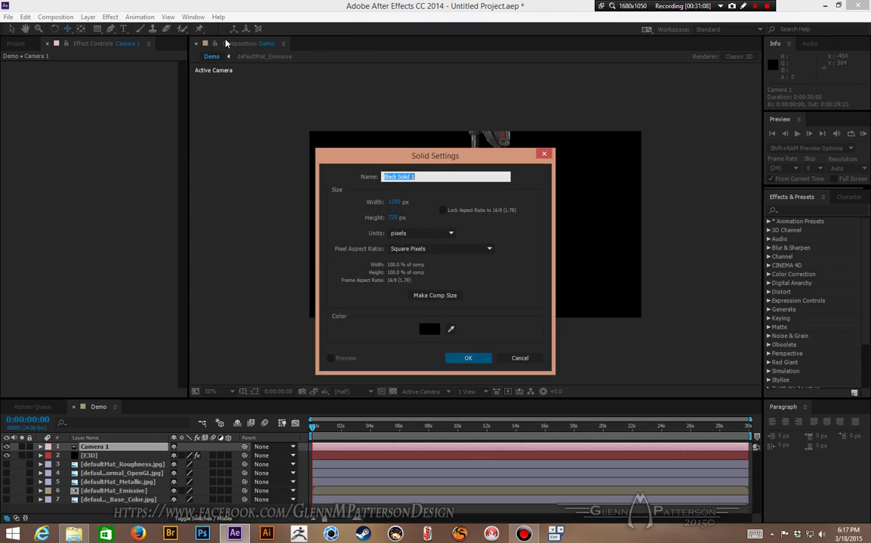
click(521, 360)
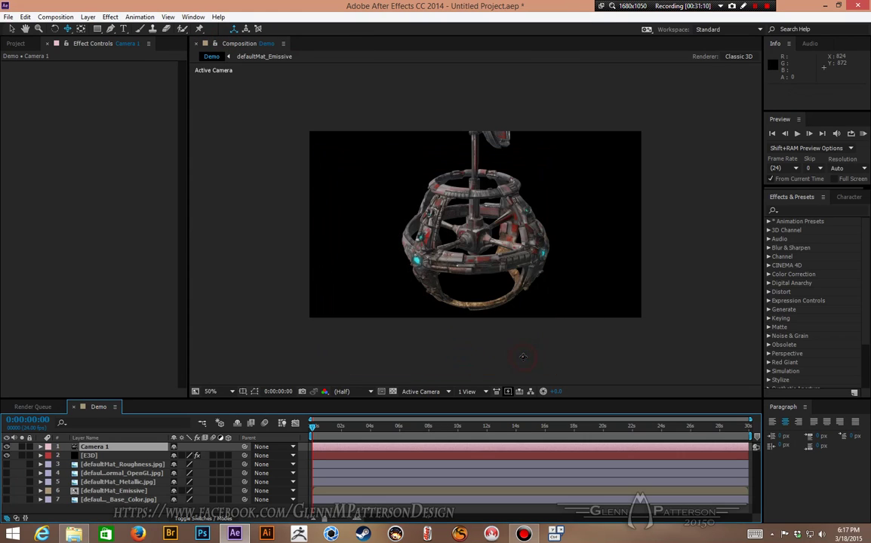
Run the 3D Pre-Compose.jsx script file on the E3D layer
click(124, 456)
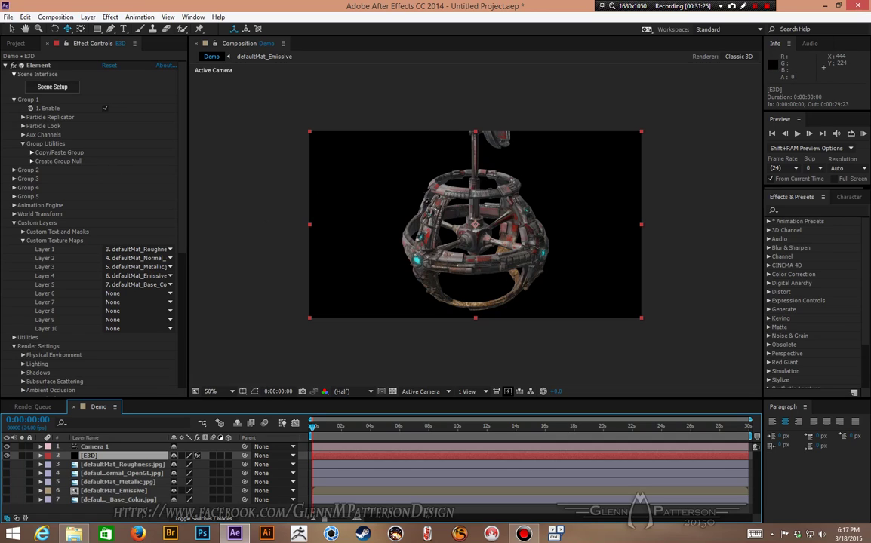
click(8, 17)
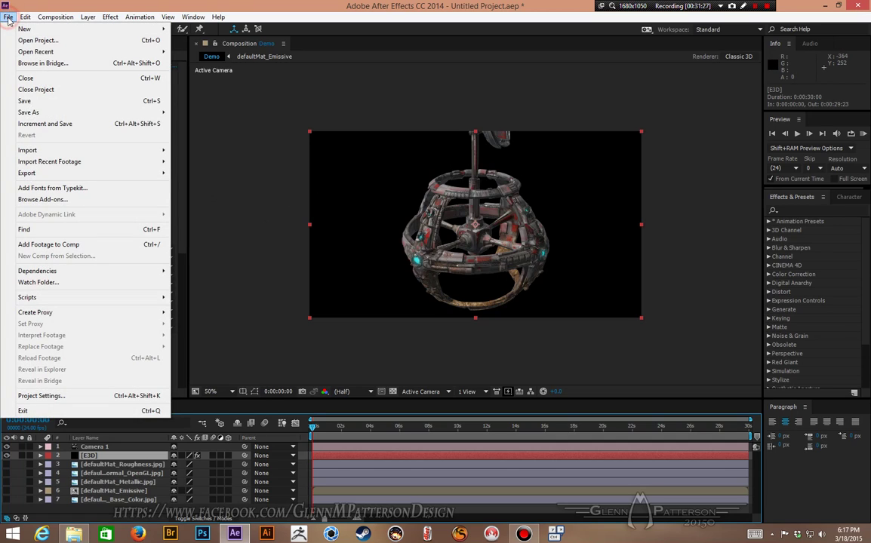
click(8, 18)
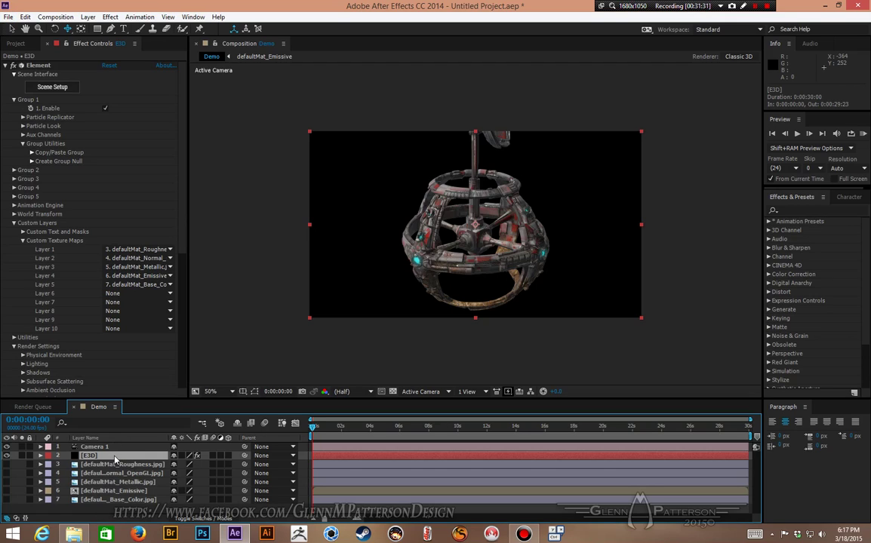
click(8, 17)
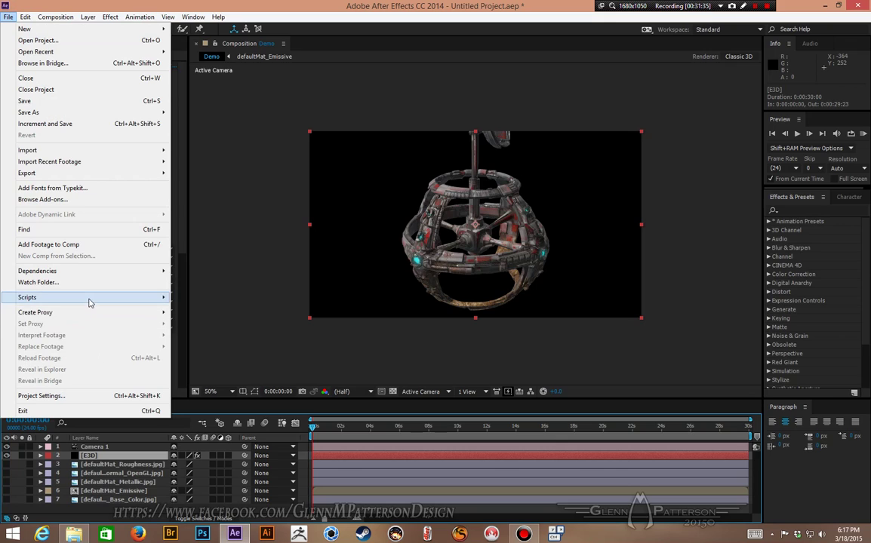
mouse_move(91, 300)
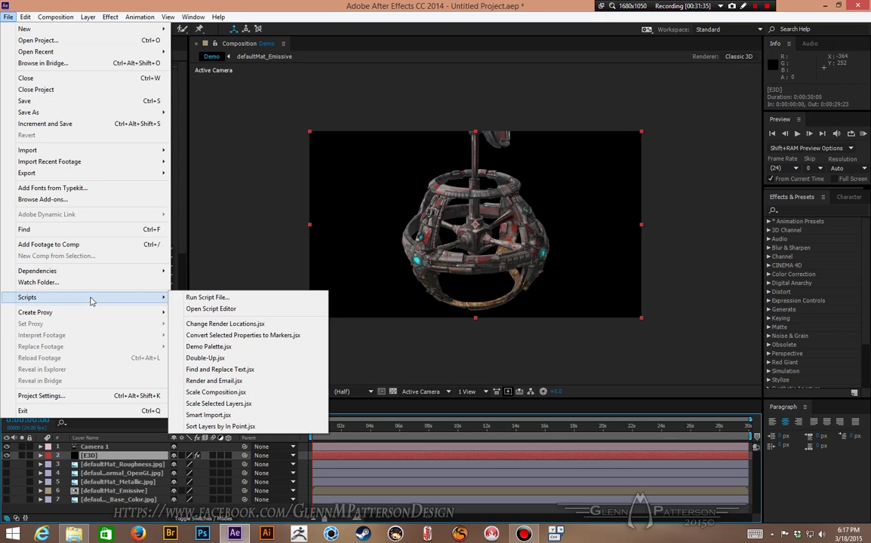
click(204, 299)
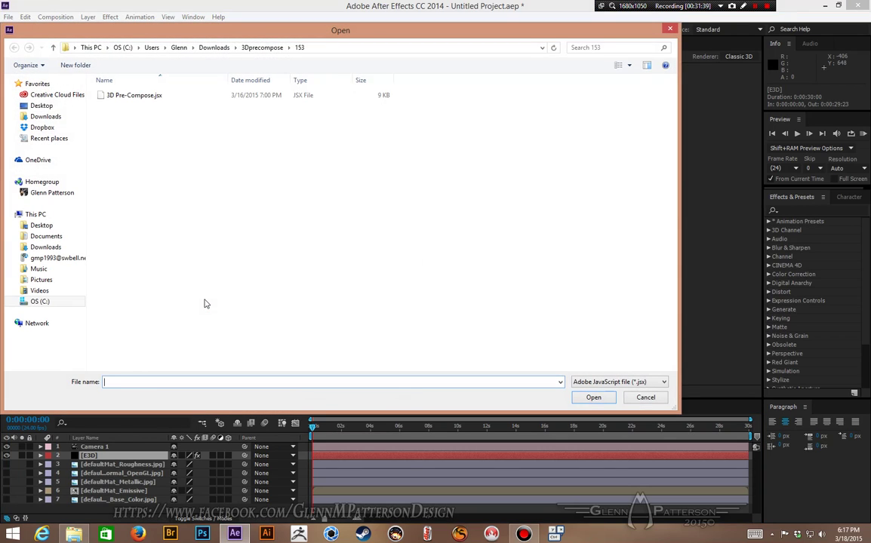
click(101, 98)
click(595, 399)
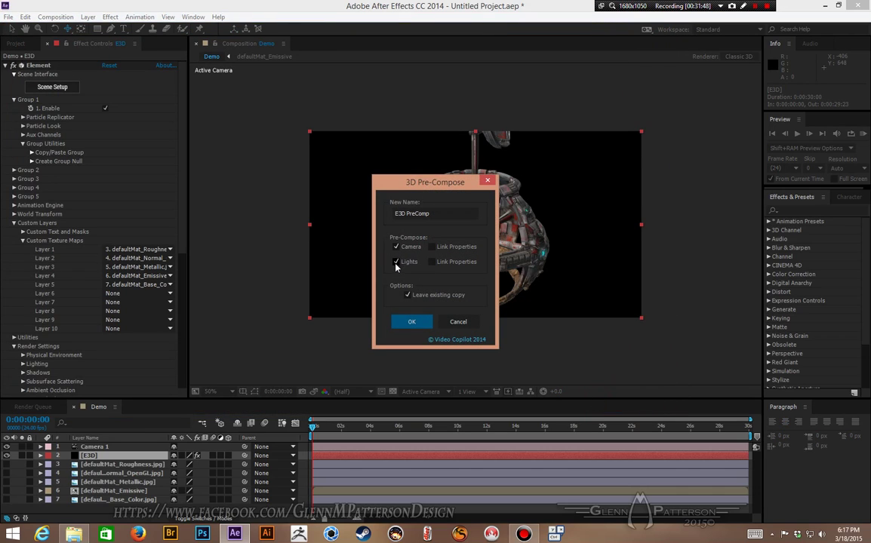
Pre-compose E3D as Flare Mask with lights excluded, camera properties linked and the existing copy kept
click(396, 264)
drag(428, 213, 363, 213)
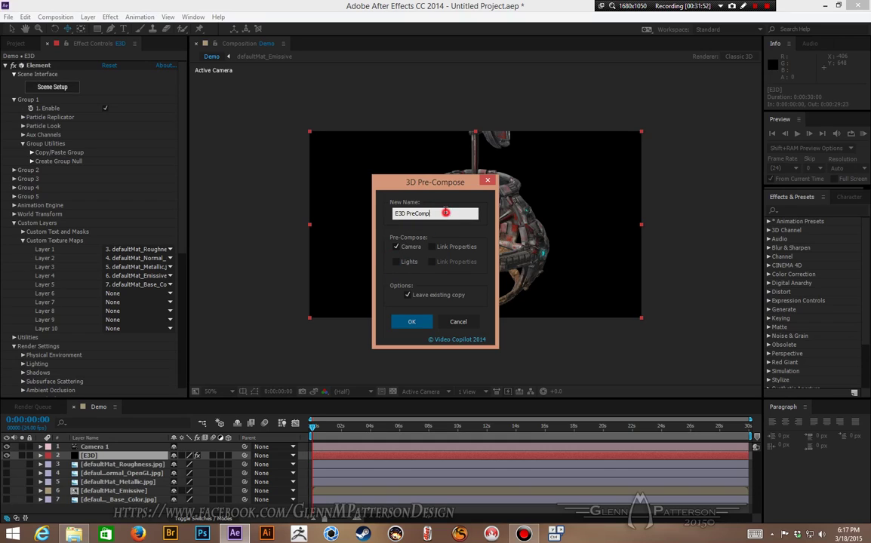
text(F)
click(432, 248)
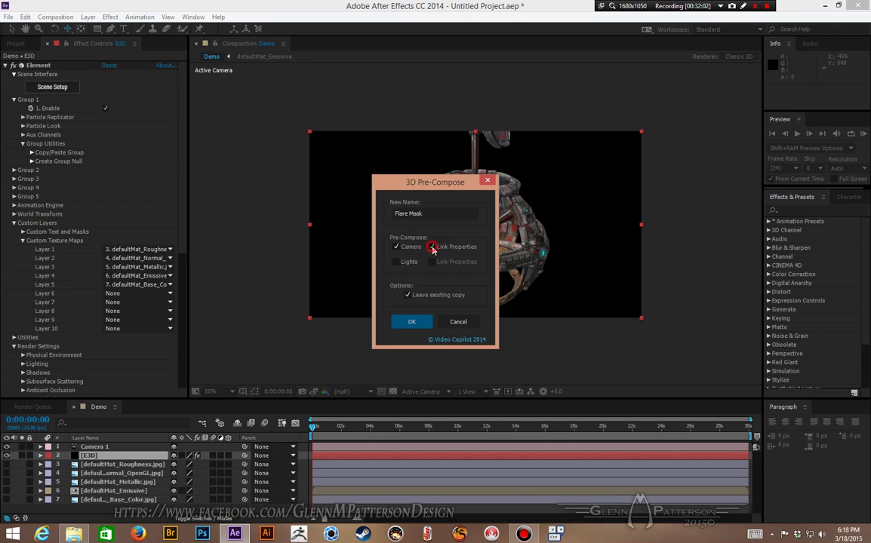
click(412, 322)
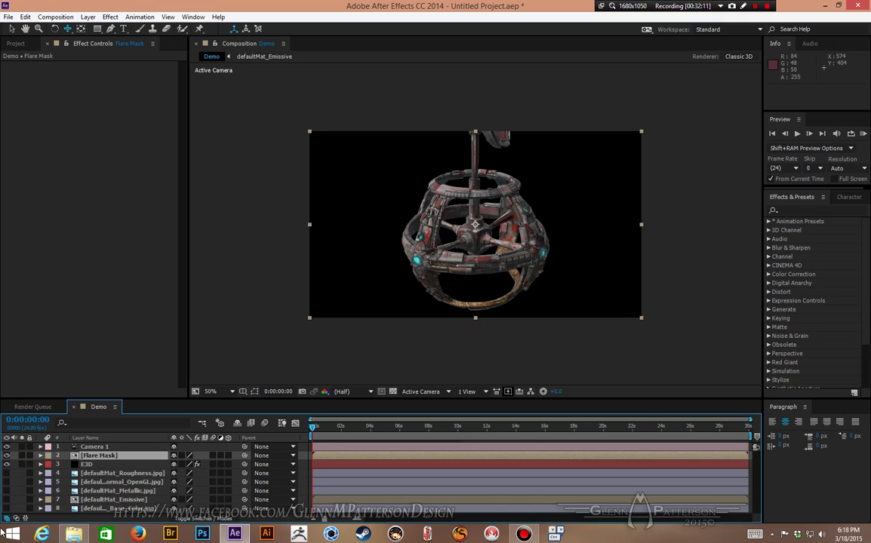
Inside the Flare Mask composition, set the E3D layer's custom texture maps for Layers 1, 2, 3 and 5 to None, keeping the emissive map
double_click(113, 457)
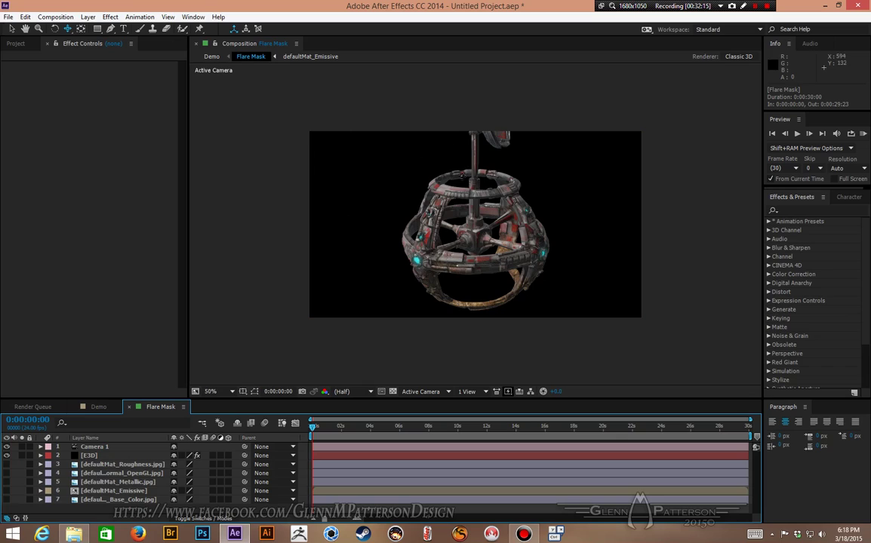
click(88, 456)
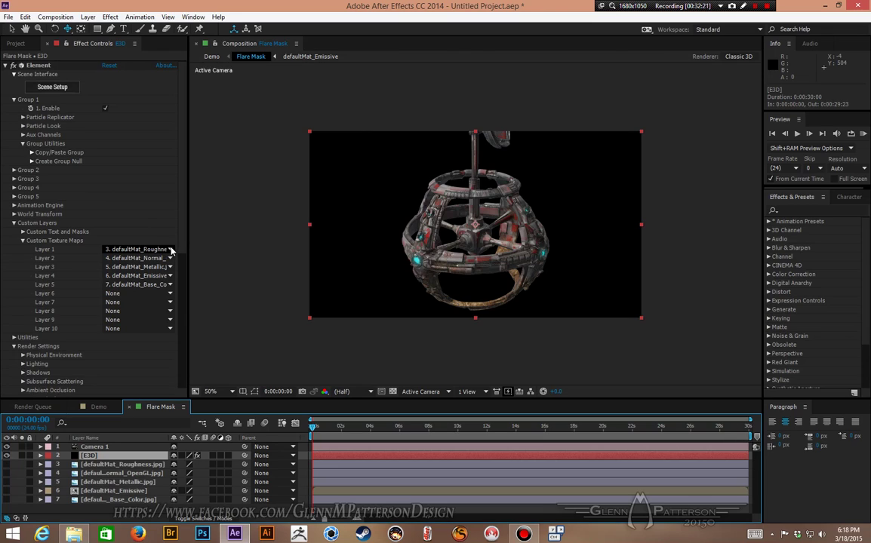
click(170, 250)
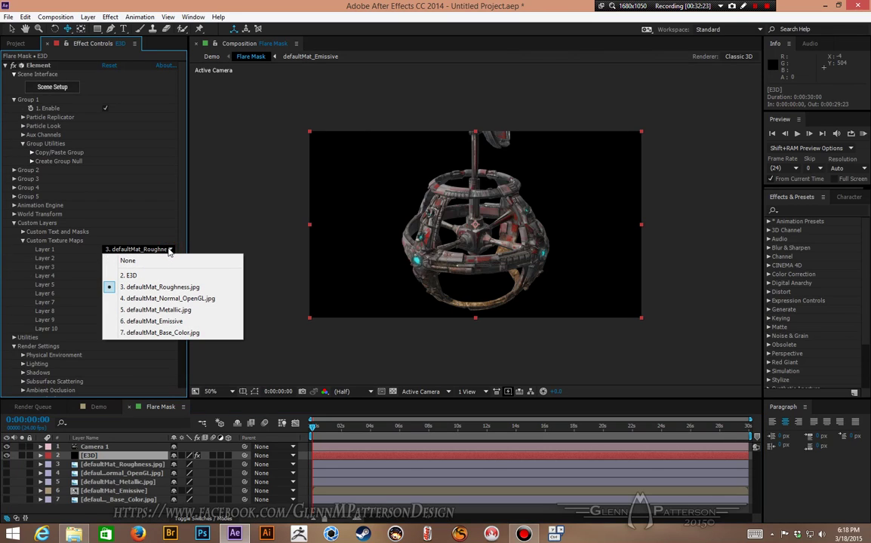
click(211, 260)
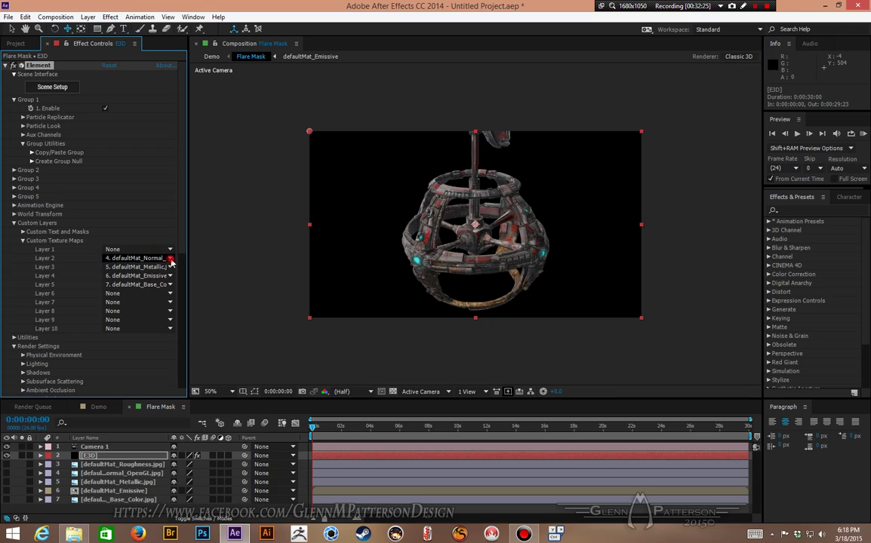
click(171, 258)
click(168, 272)
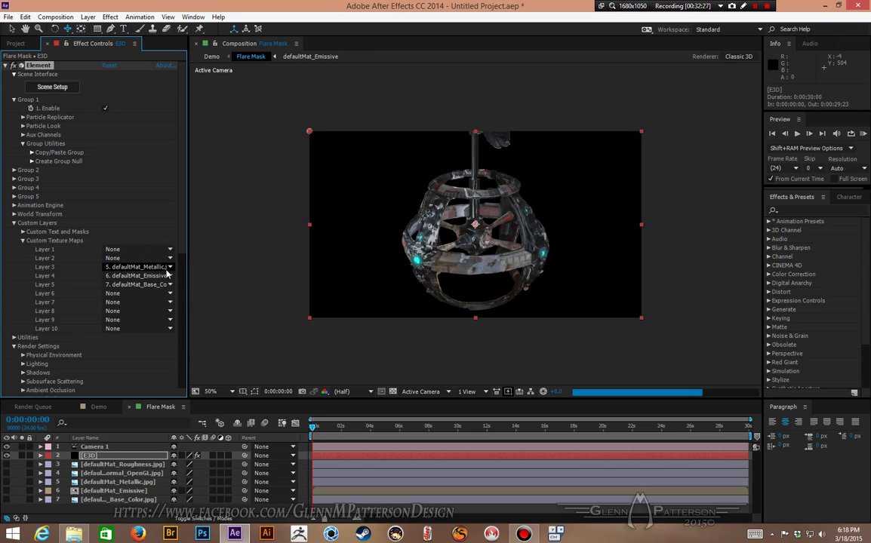
click(169, 268)
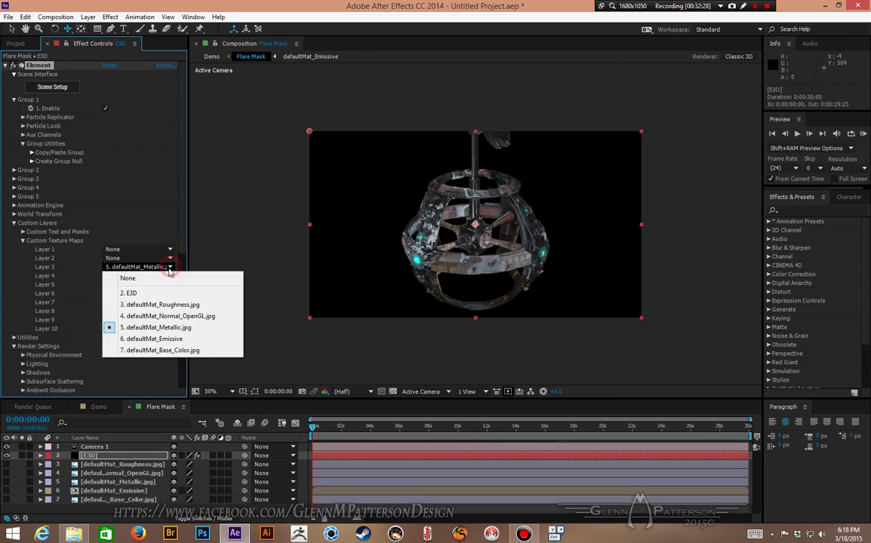
click(163, 284)
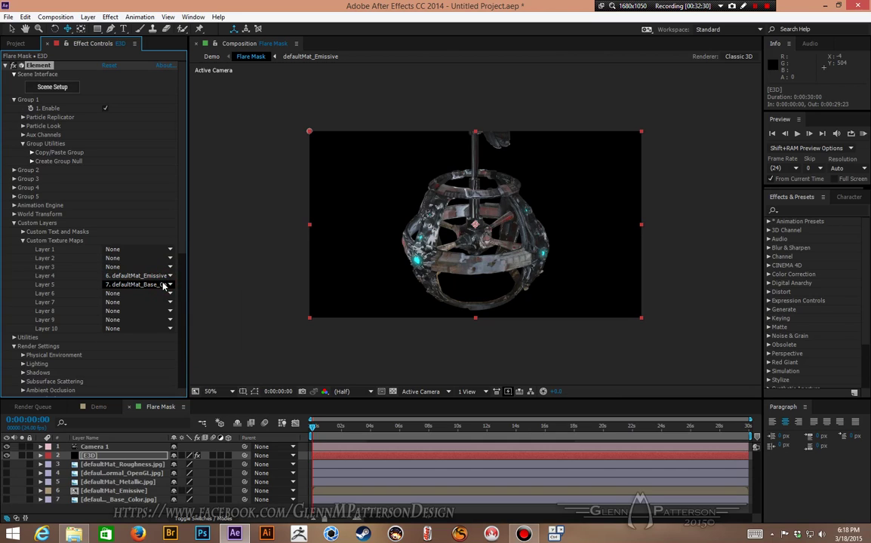
click(170, 285)
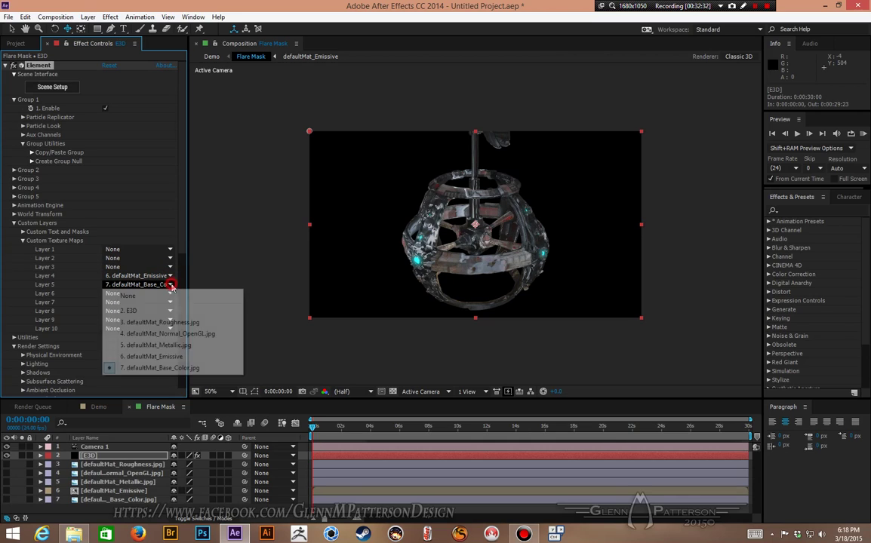
click(171, 297)
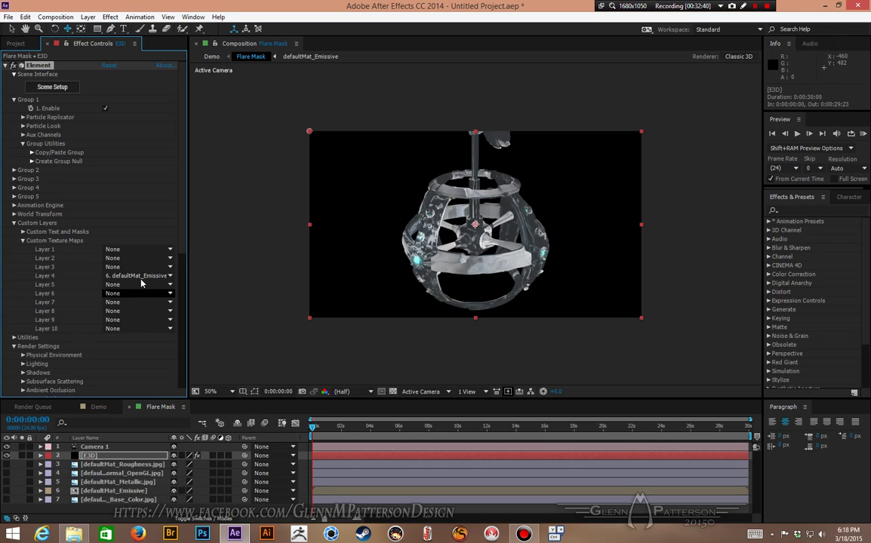
Set the Element effect's Render Mode to Preview on the E3D layer in Flare Mask
scroll(85, 326, down, 8)
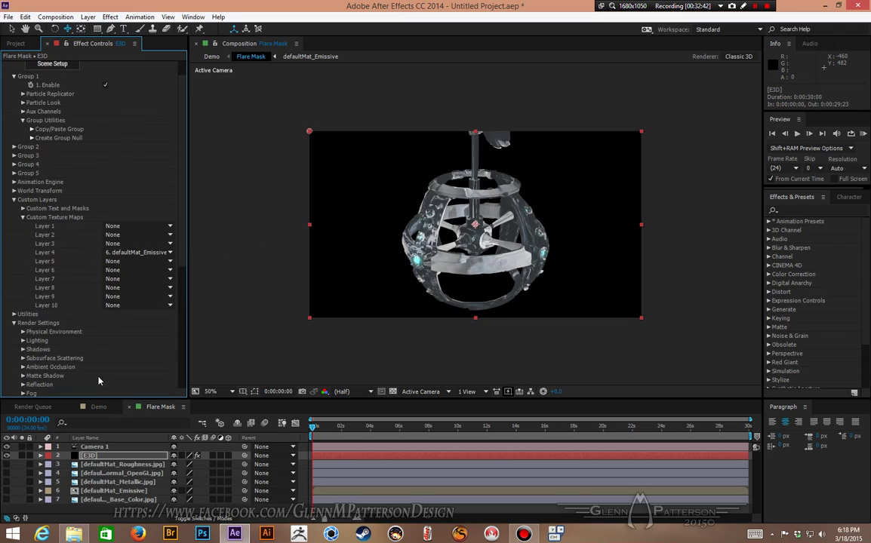
click(132, 392)
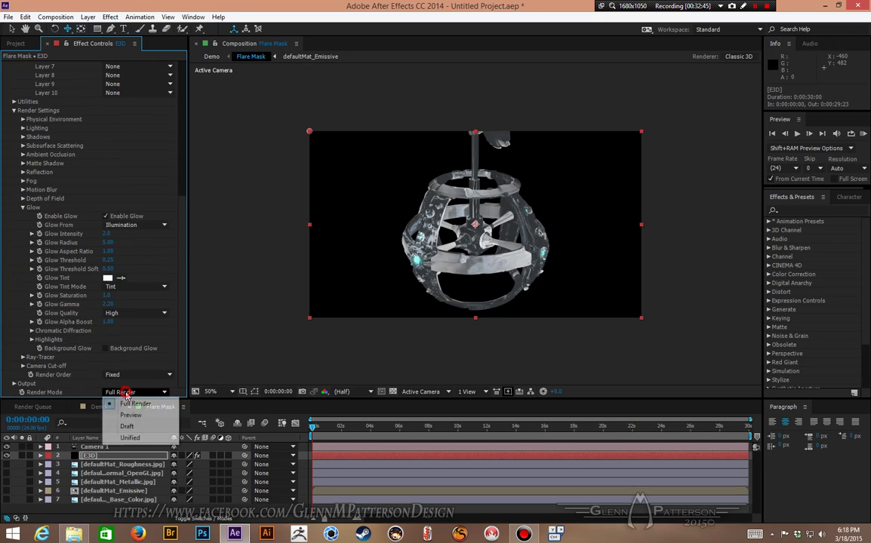
click(129, 416)
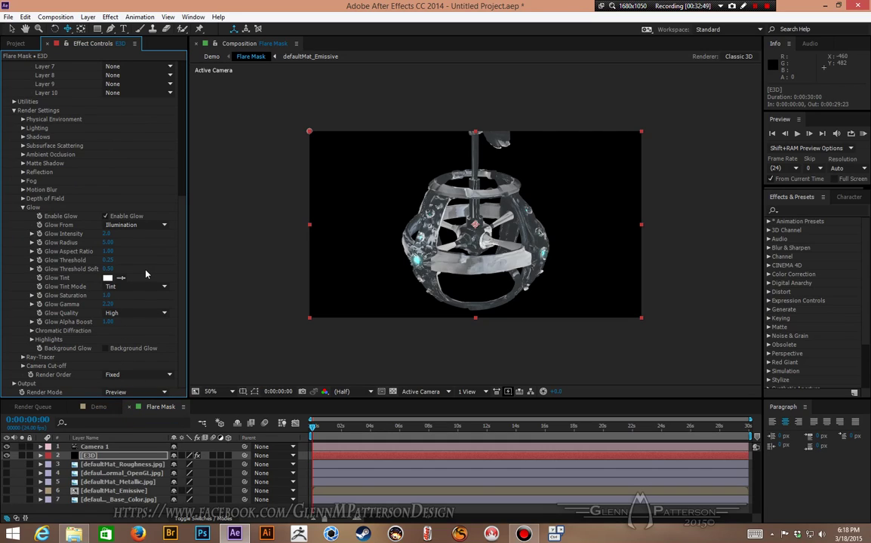
Set the Element output to show only the Illumination pass, and close the Flare Mask composition to return to Demo
scroll(146, 275, up, 2)
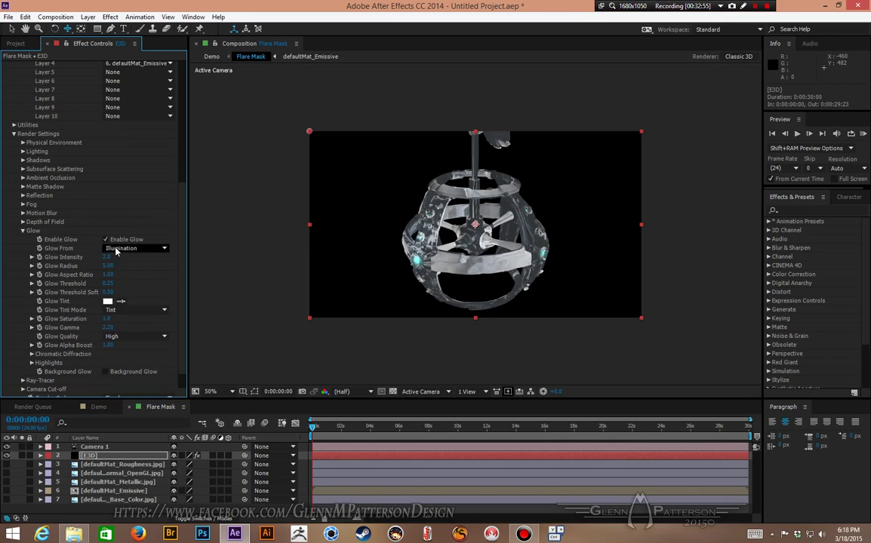
scroll(126, 264, down, 2)
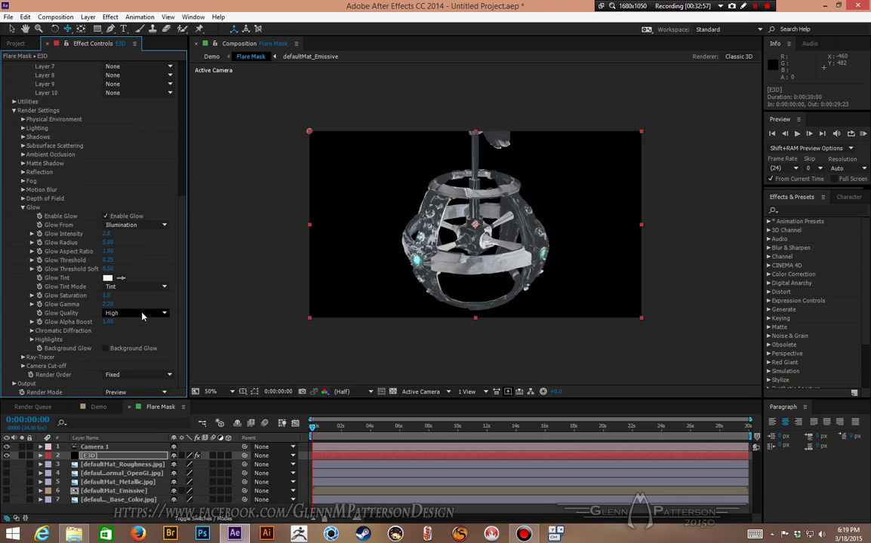
click(14, 384)
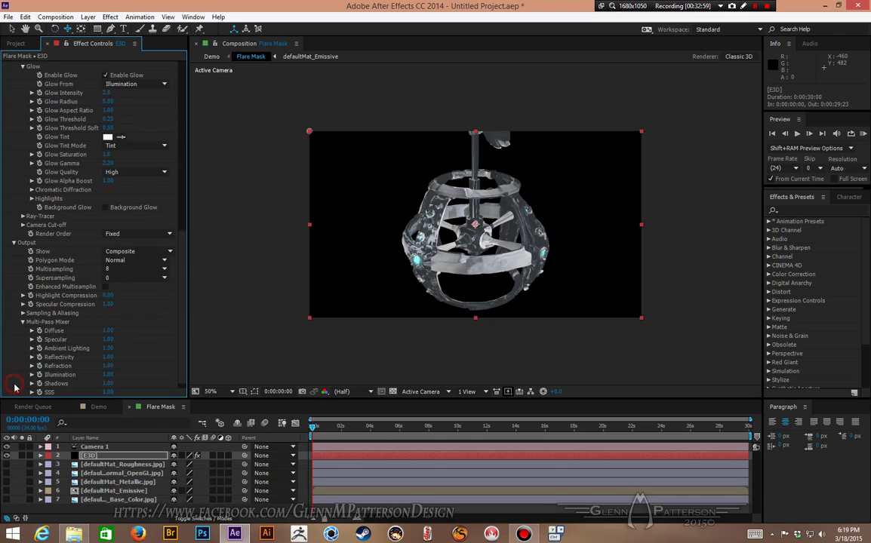
click(136, 253)
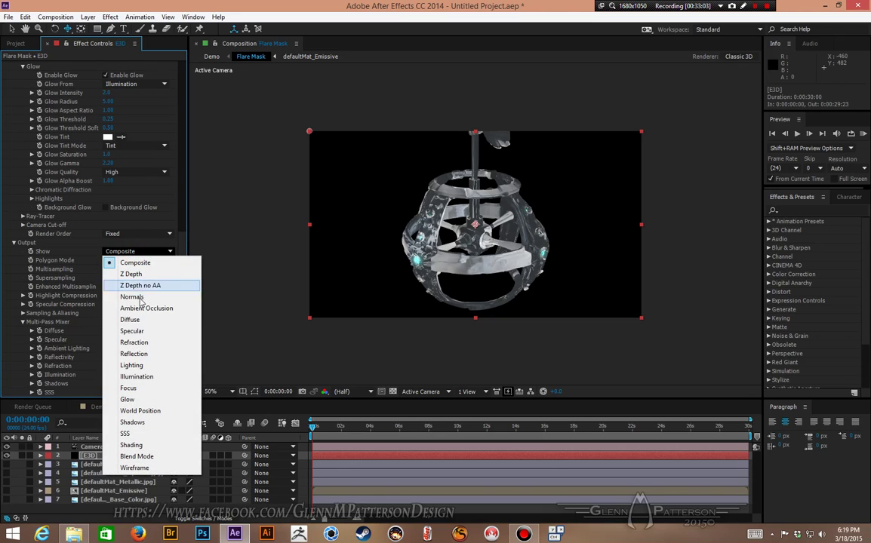
click(137, 377)
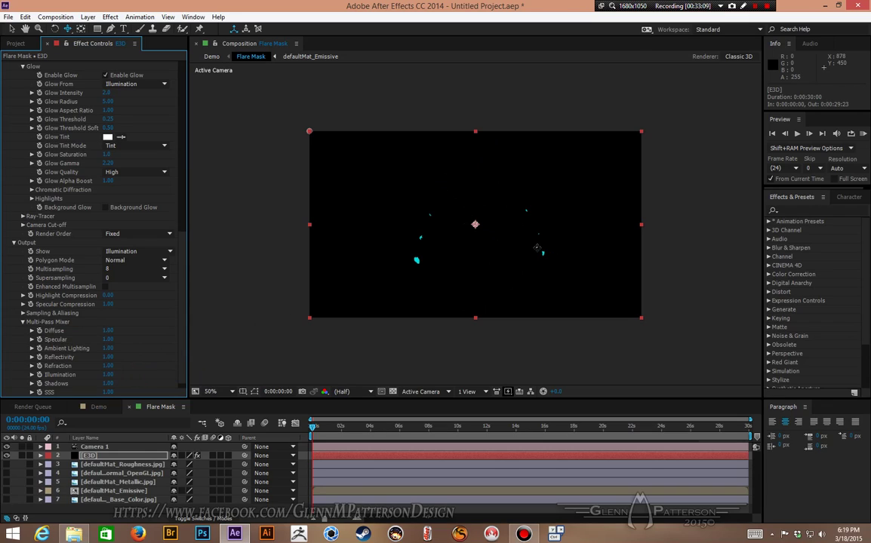
click(130, 408)
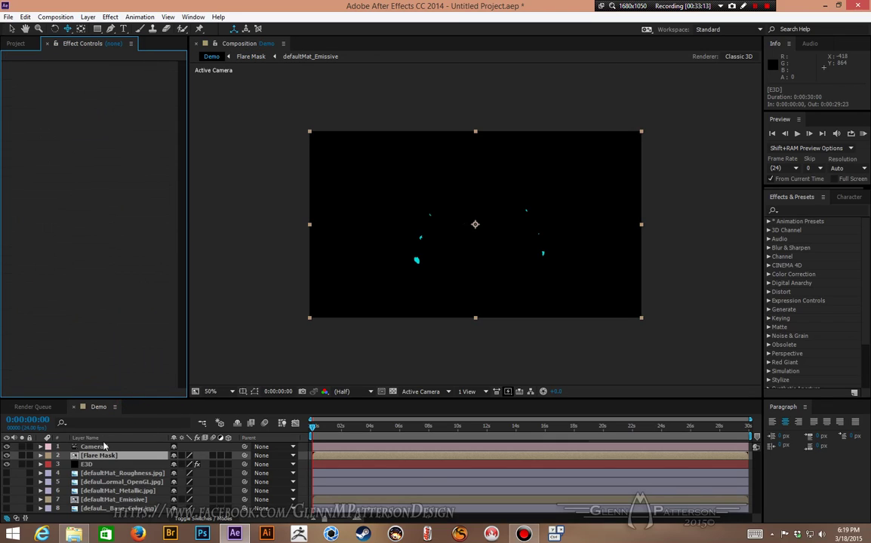
Hide the Flare Mask layer, orbit Camera 1 around the base, and briefly show the mask to compare it with the model's lights
click(6, 464)
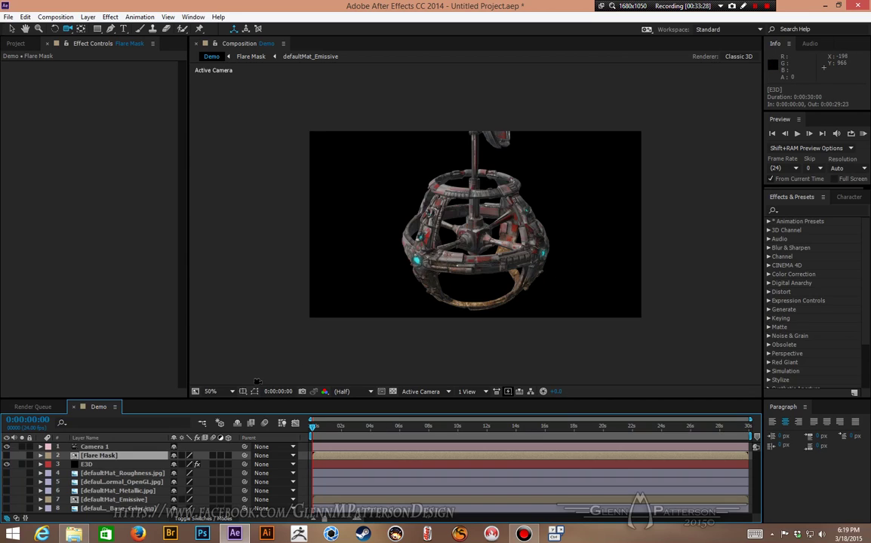
drag(517, 237, 434, 235)
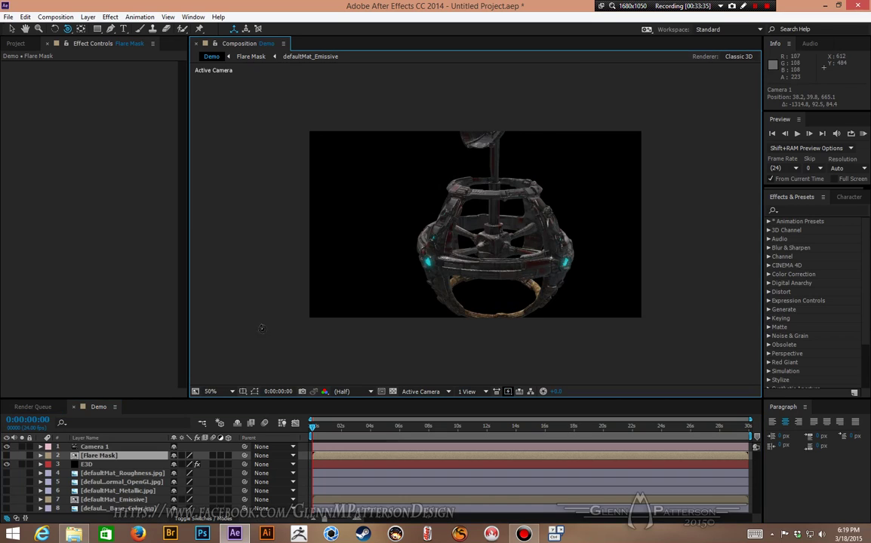
click(7, 464)
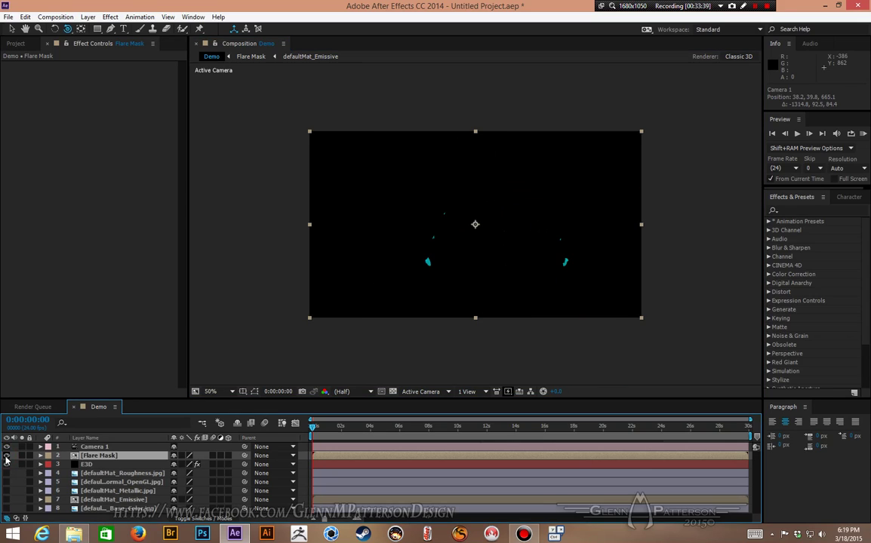
click(7, 464)
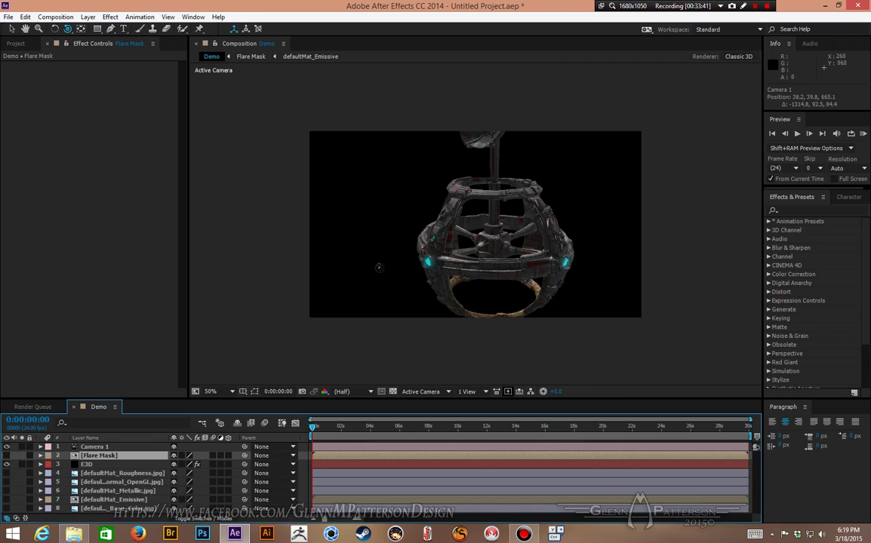
Orbit Camera 1 to a nearly level view of the ringed base with a cyan light on each side
drag(372, 255, 583, 256)
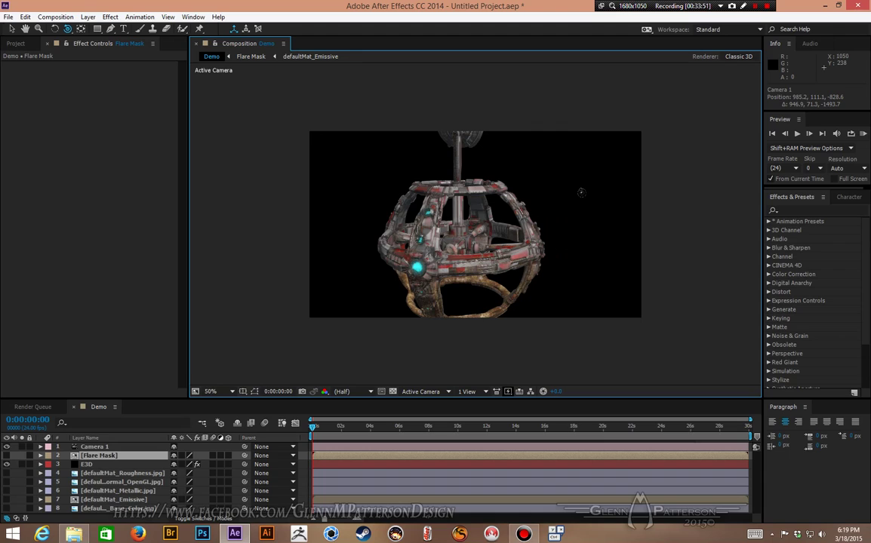
drag(581, 193, 561, 217)
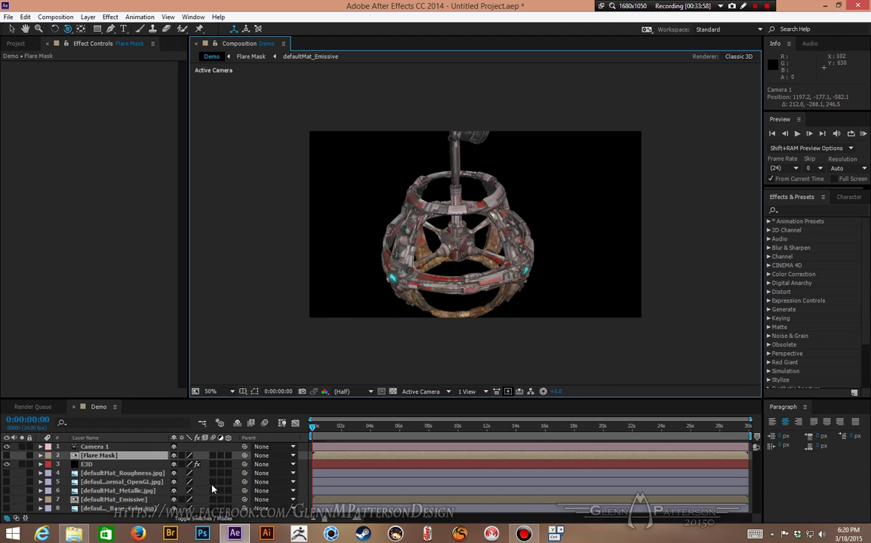
drag(498, 249, 495, 238)
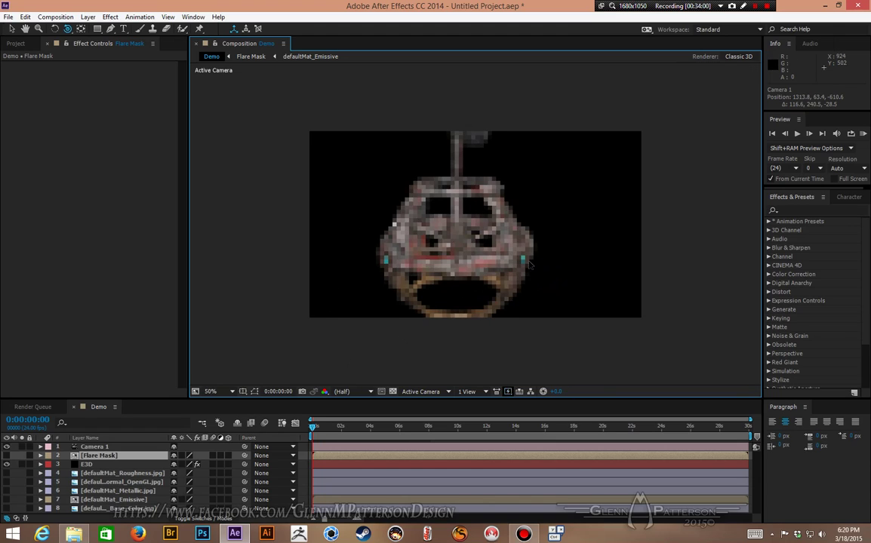
Create a black 1280 x 720 px solid named Flares above Camera 1 in the Demo composition
click(117, 455)
click(104, 447)
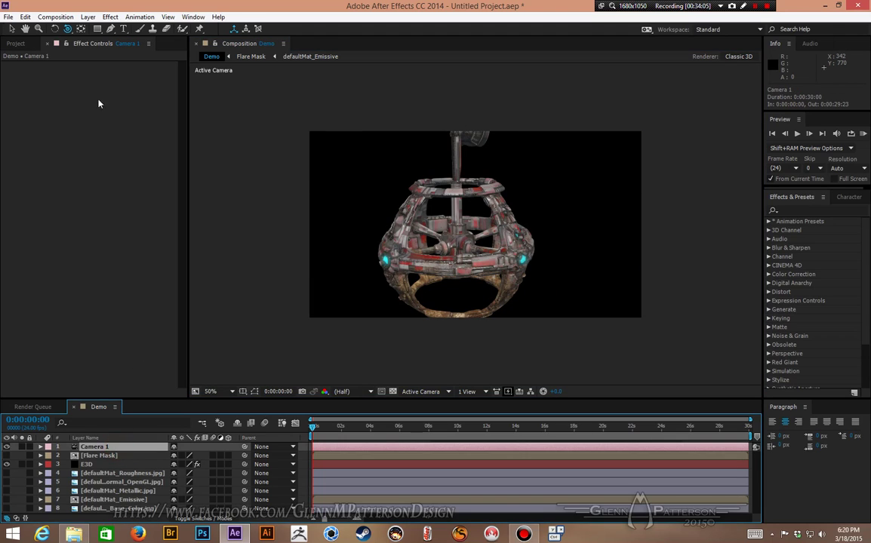
click(88, 17)
mouse_move(113, 28)
click(234, 46)
text(Flares)
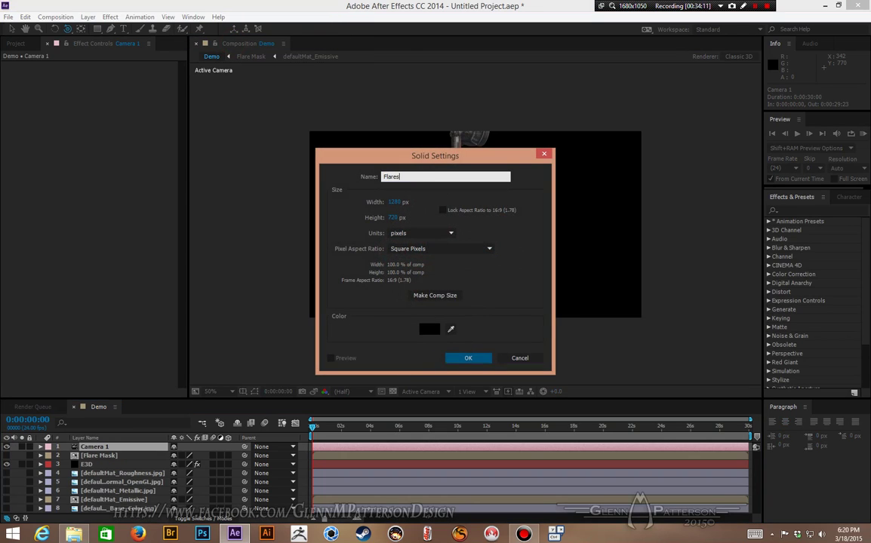
key(Return)
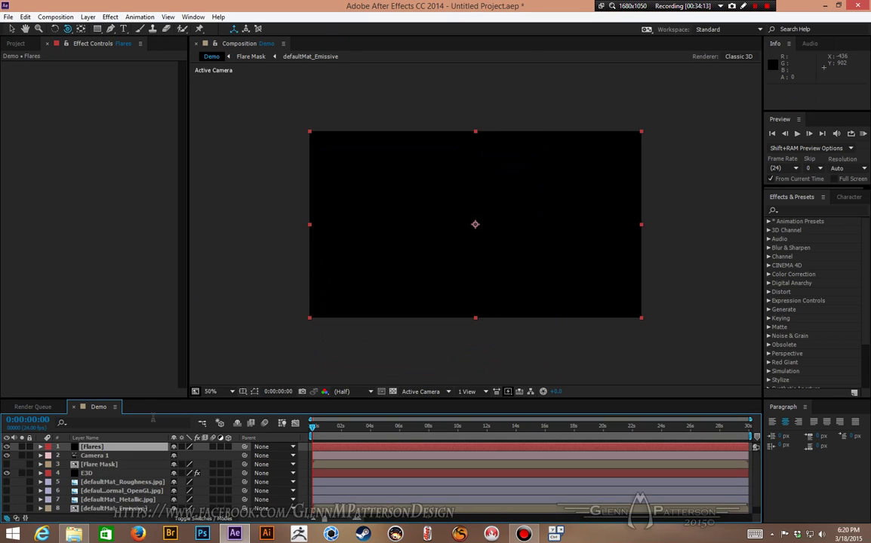
Apply the Video Copilot Optical Flares effect to the Flares solid
right_click(133, 451)
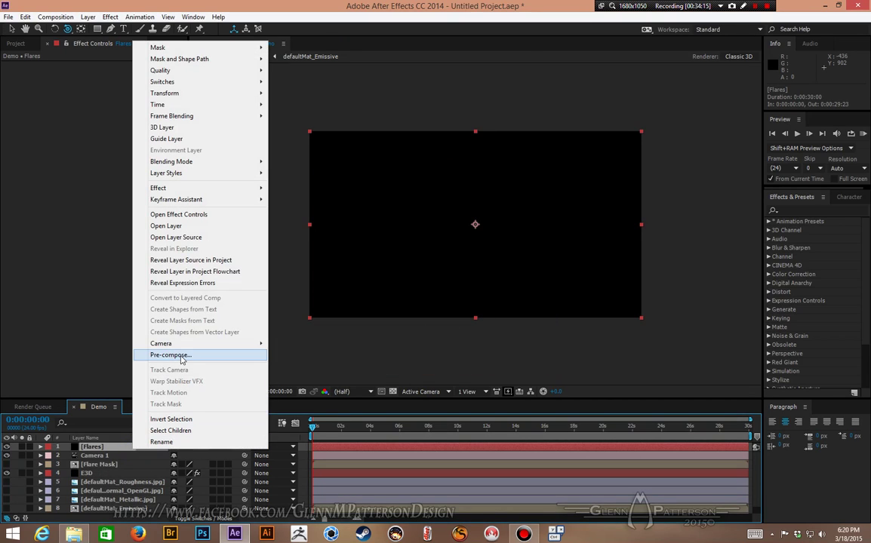
mouse_move(192, 193)
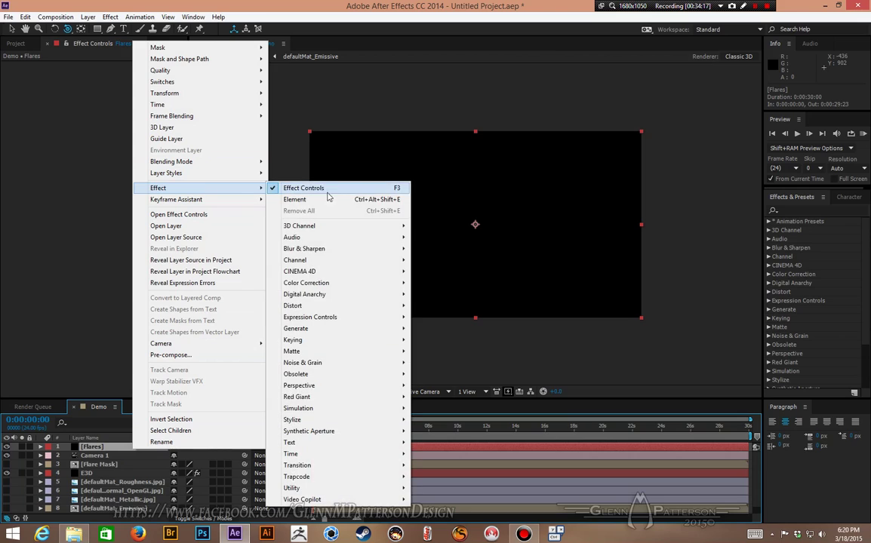
mouse_move(333, 504)
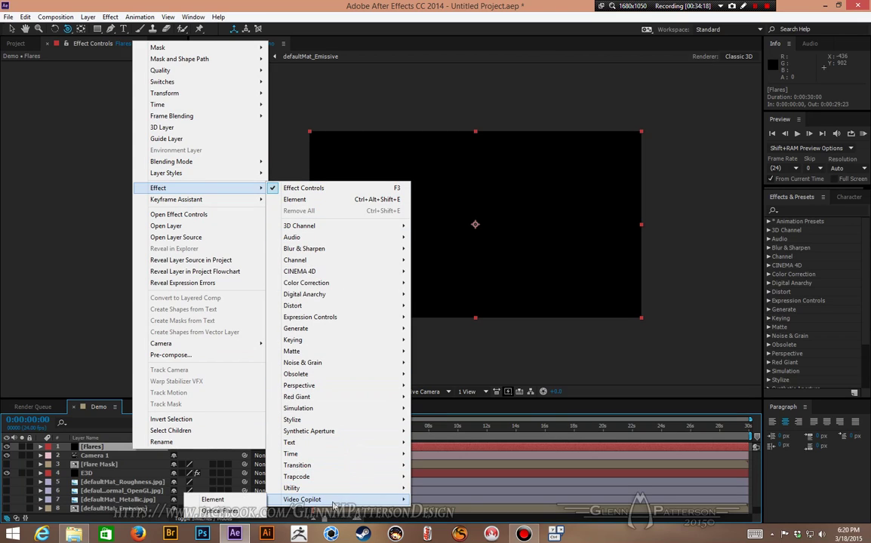
click(218, 511)
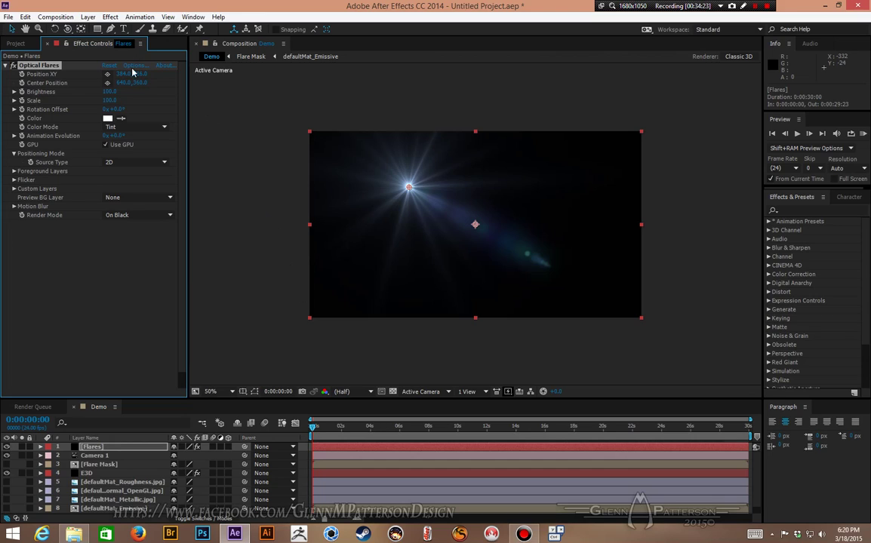
Drive the Optical Flares by Luminance with Flare Mask as the source layer, and set the render mode to On Transparent
click(131, 163)
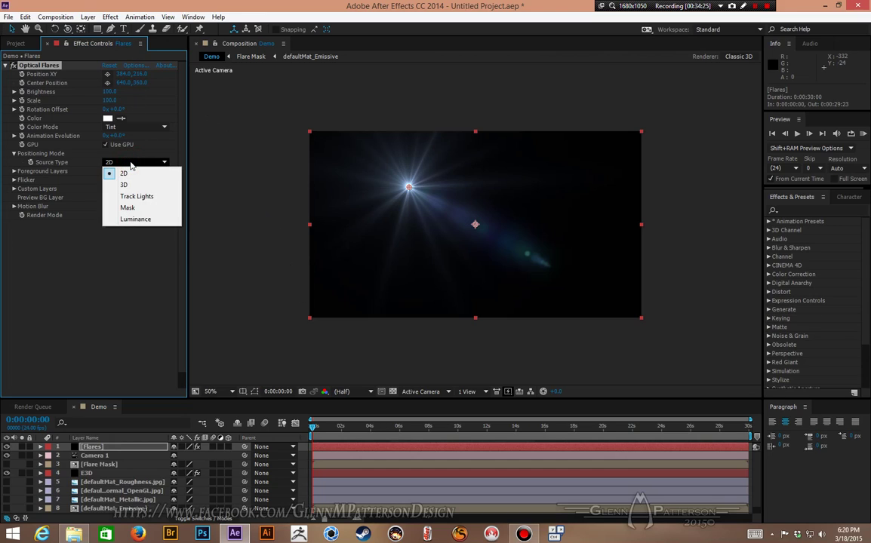
click(133, 219)
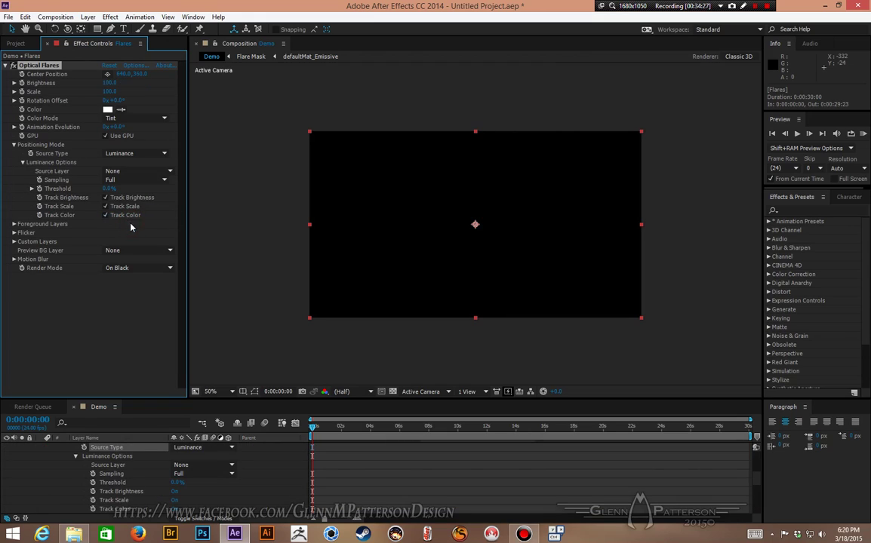
click(125, 172)
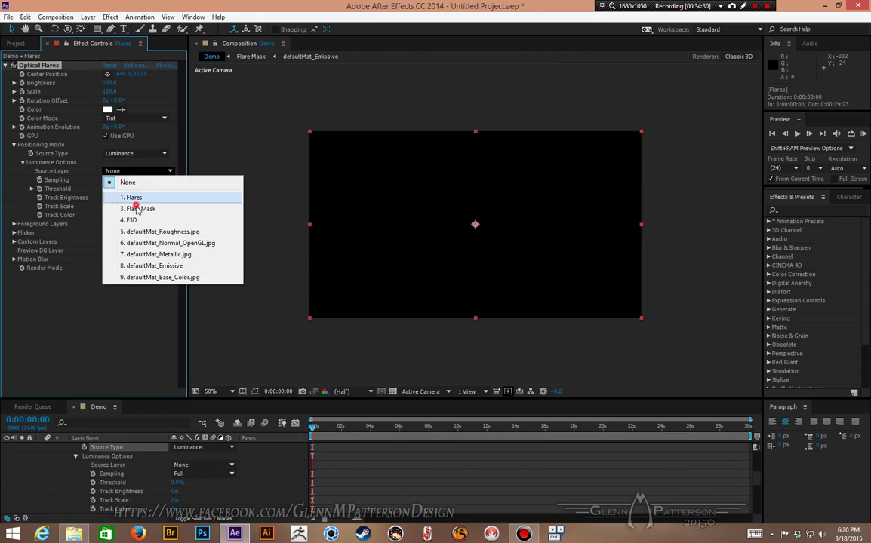
click(132, 209)
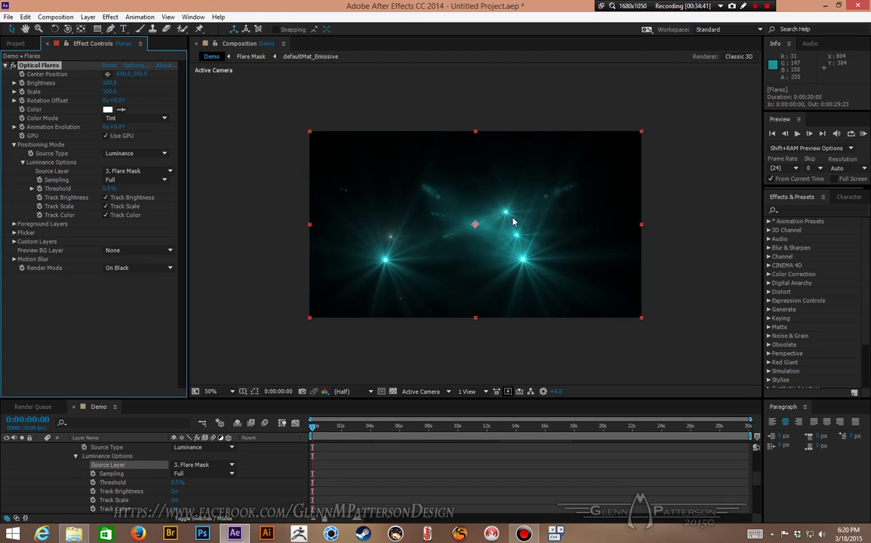
click(138, 268)
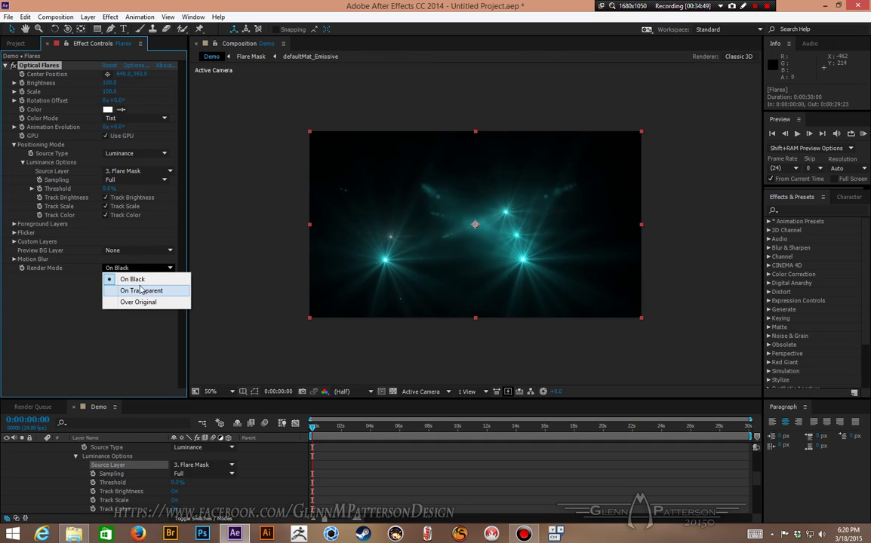
click(140, 293)
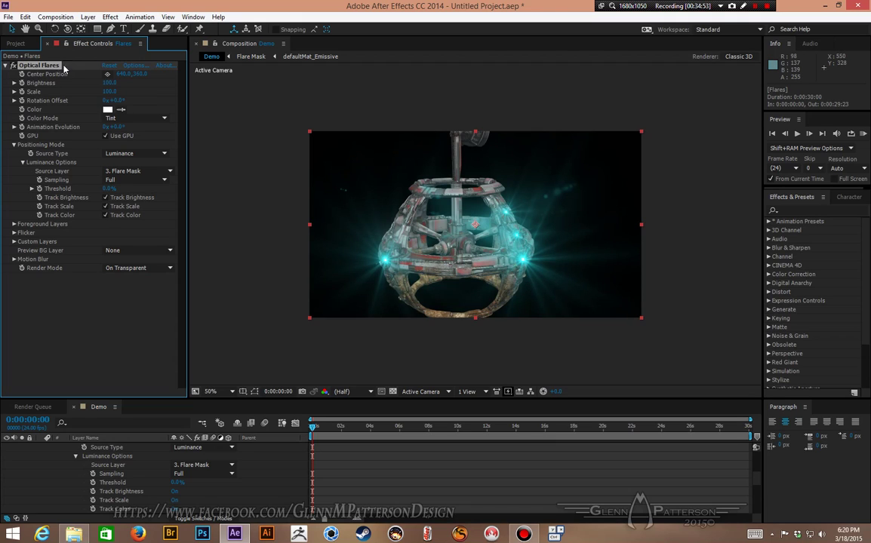
Browse the Light presets in the Optical Flares options and apply the Beam preset to the flares
click(135, 66)
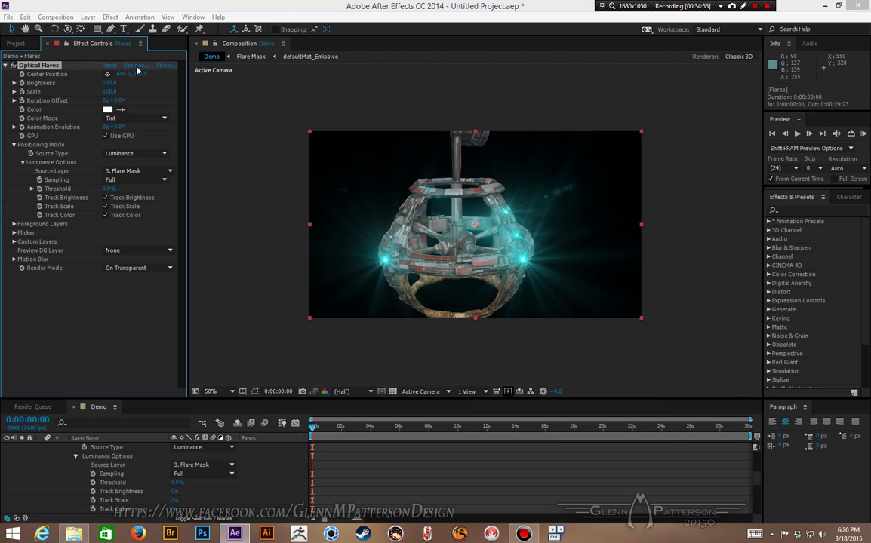
click(628, 323)
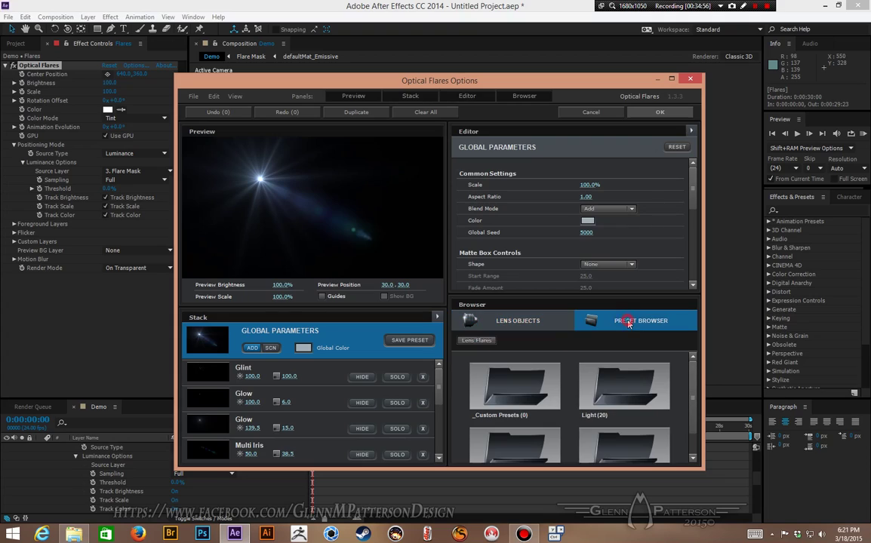
double_click(622, 401)
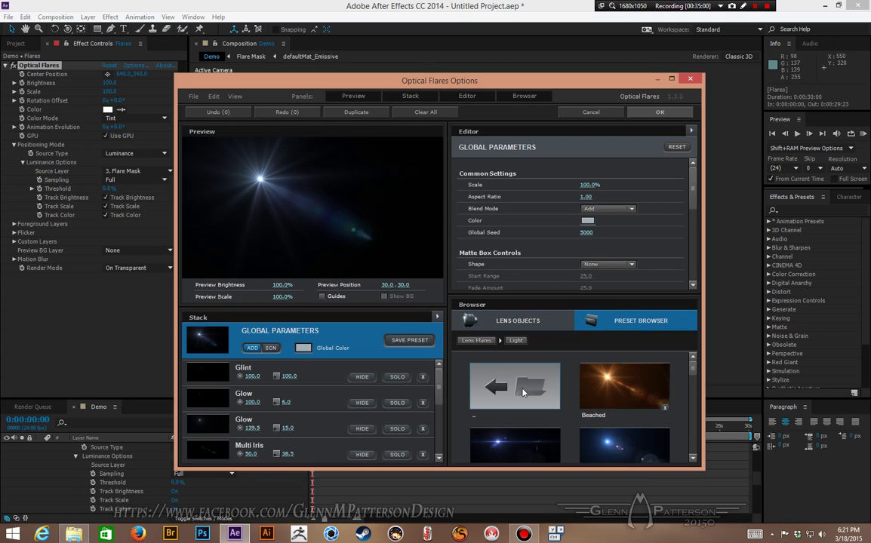
click(526, 391)
click(645, 399)
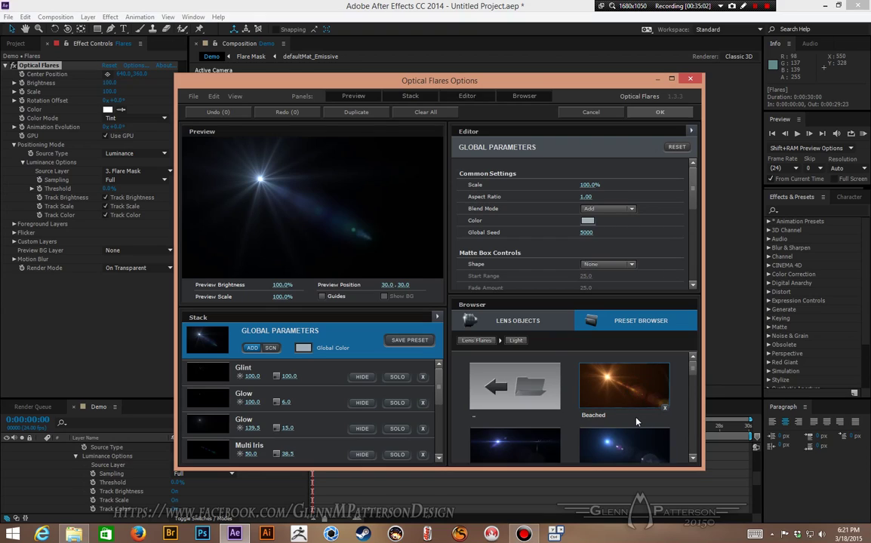
scroll(636, 421, down, 5)
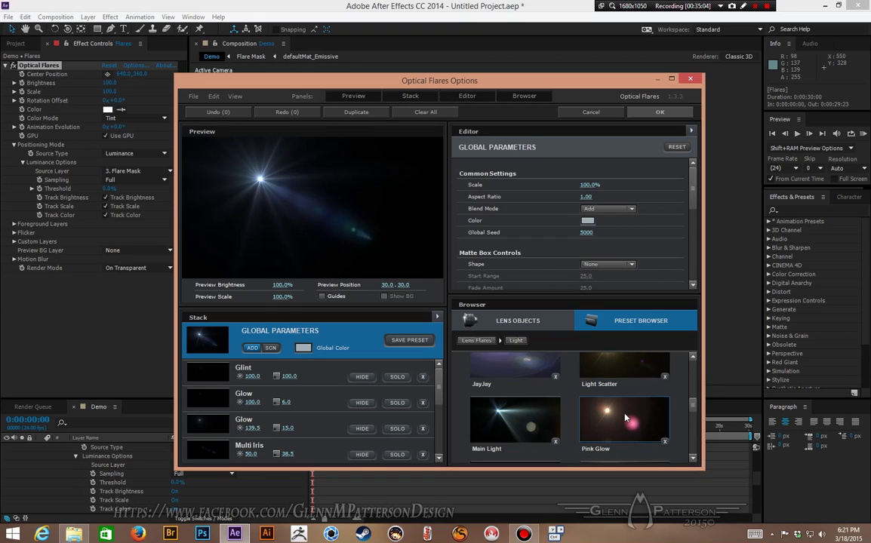
scroll(625, 418, down, 5)
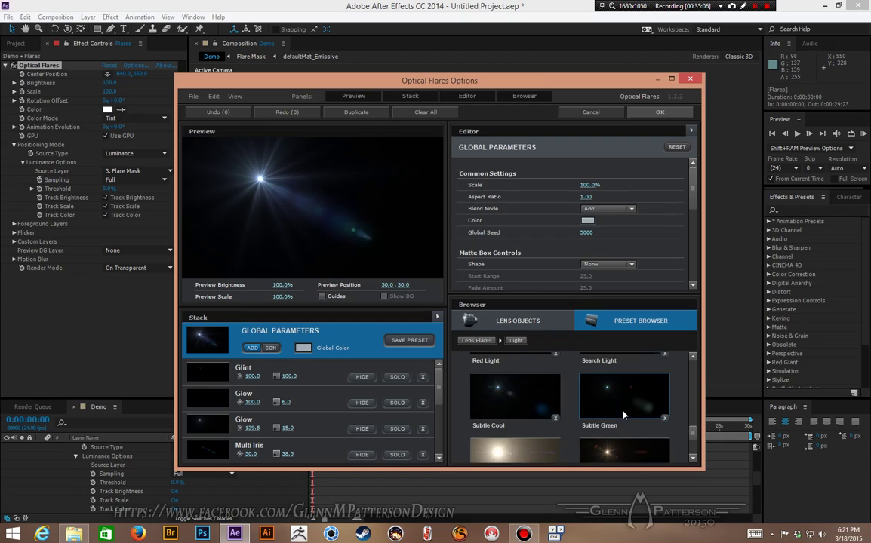
scroll(623, 411, down, 2)
scroll(621, 411, up, 5)
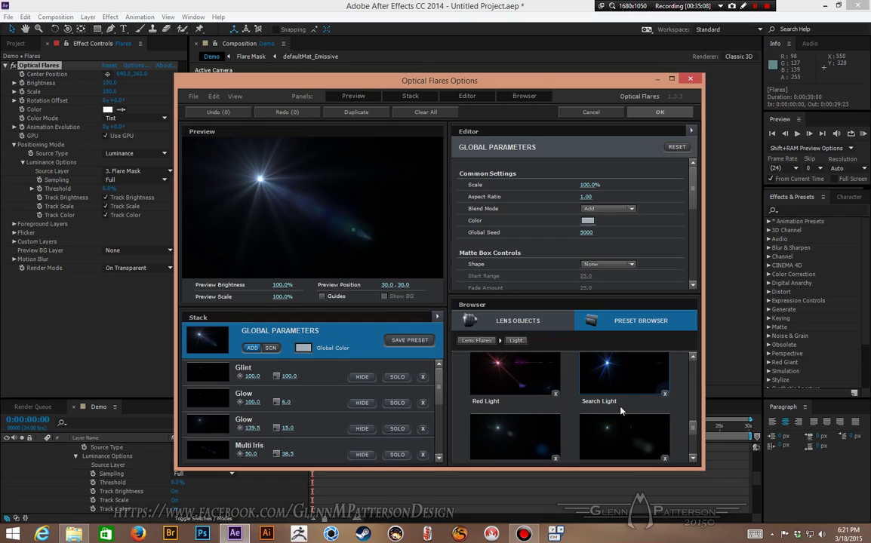
scroll(621, 411, up, 5)
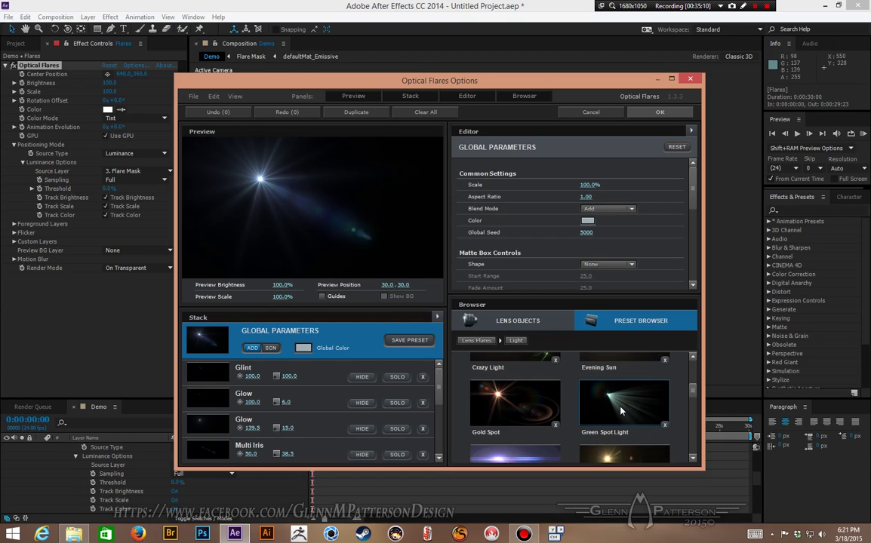
scroll(620, 411, down, 5)
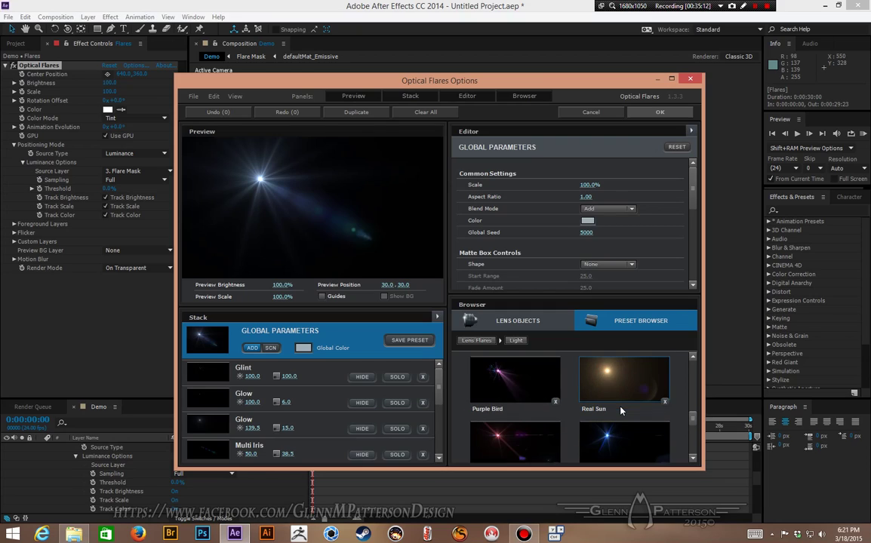
scroll(621, 408, up, 6)
scroll(620, 408, up, 2)
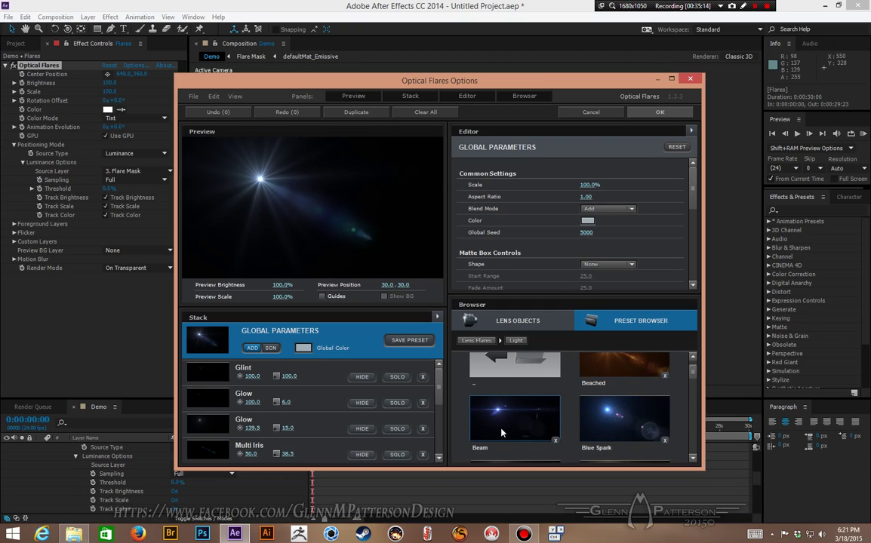
click(504, 431)
click(659, 113)
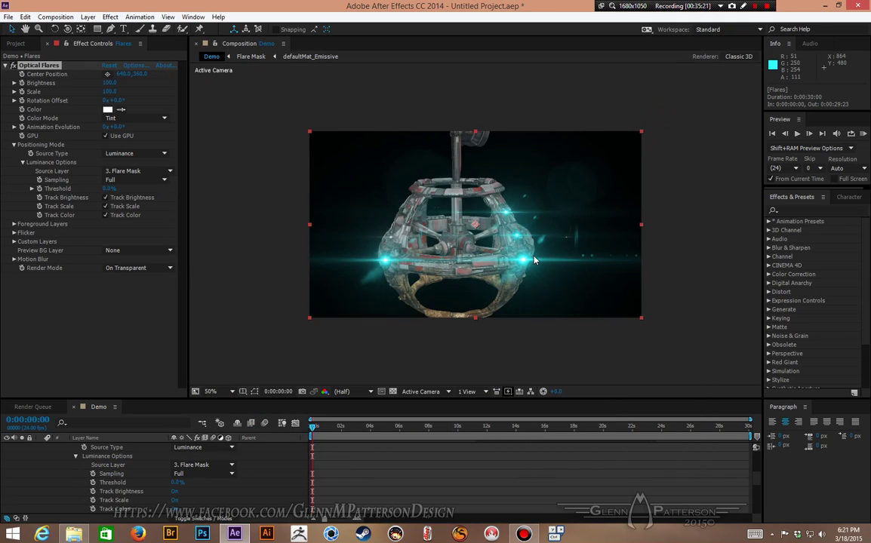
Orbit Camera 1 and bring it closer to the upper half of the ringed base to check the flares
key(c)
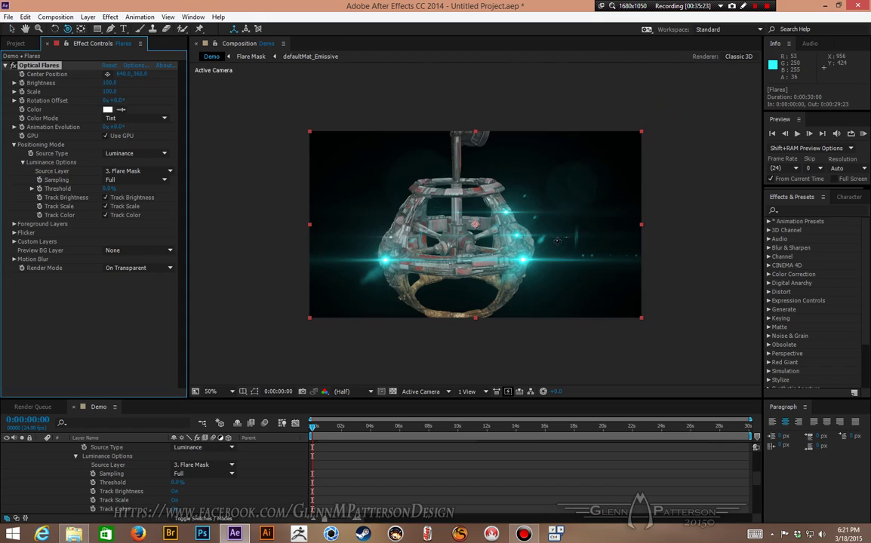
drag(557, 241, 556, 173)
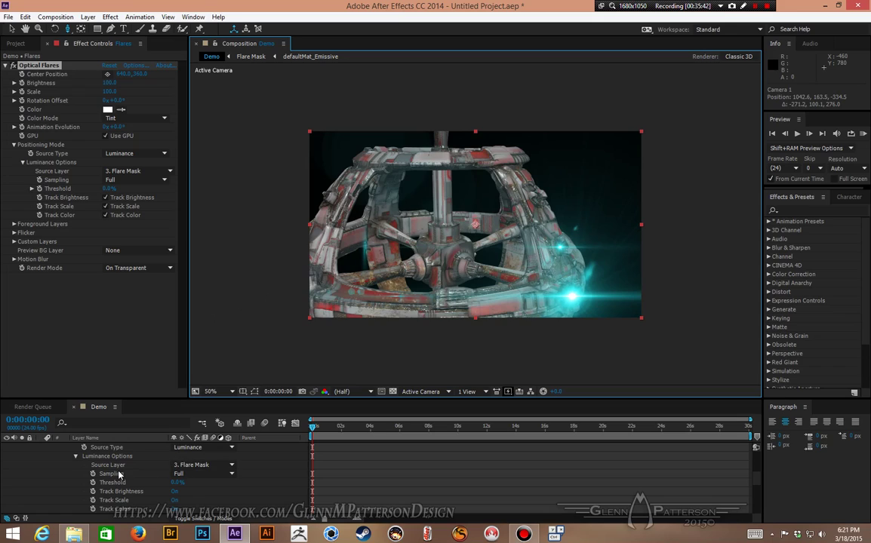
Inside the defaultMat_Emissive pre-composition, apply Hue/Saturation to defaultMat_Emissive.jpg and set the Master Hue to +177° for red lights
scroll(119, 474, up, 4)
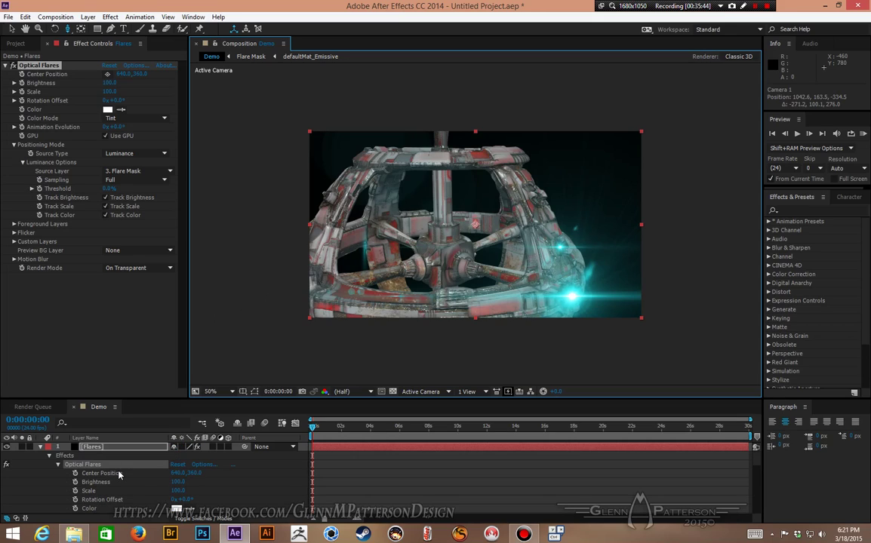
scroll(119, 474, down, 5)
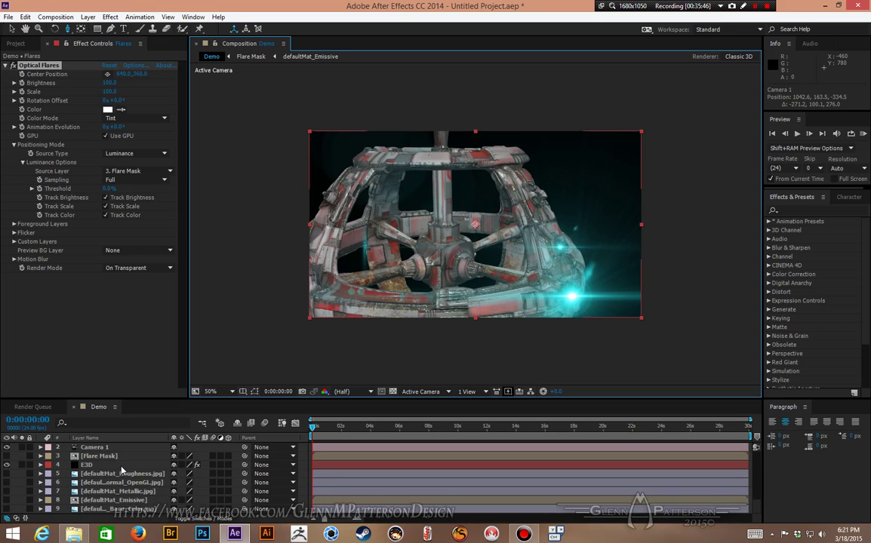
double_click(114, 500)
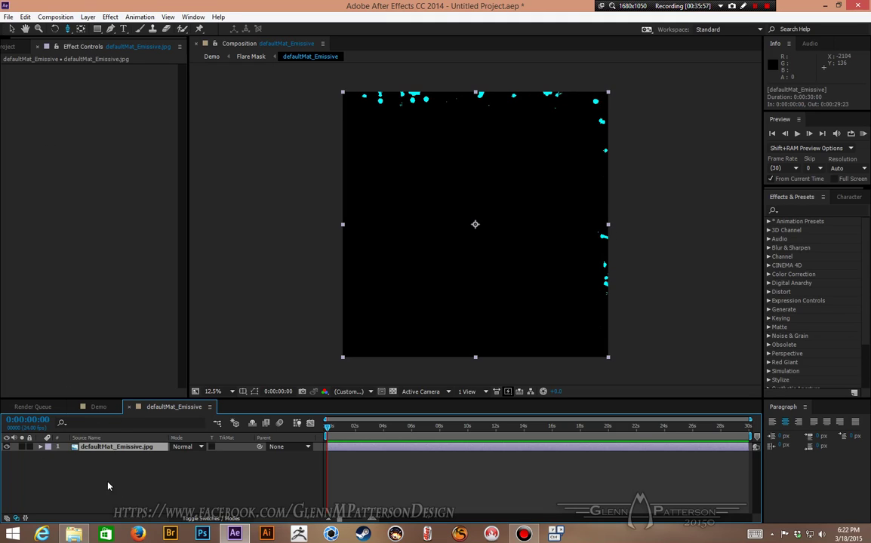
right_click(100, 454)
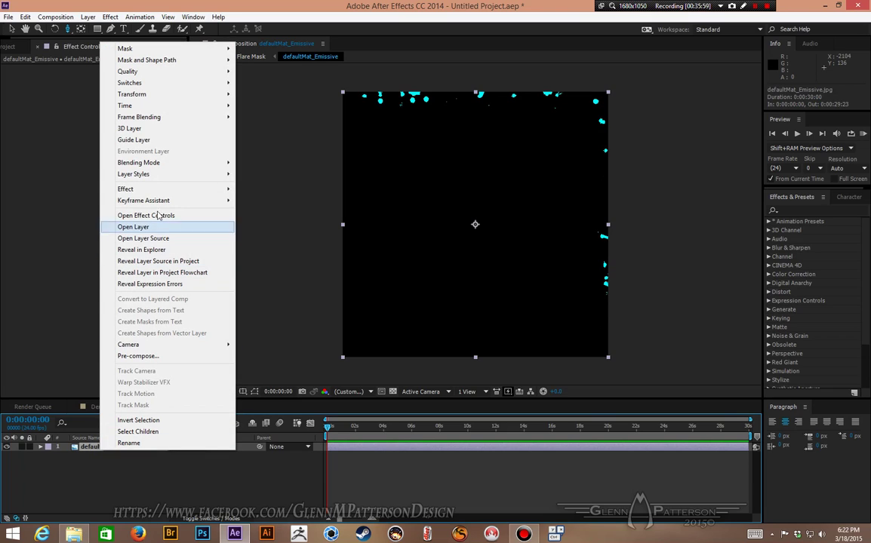
mouse_move(151, 188)
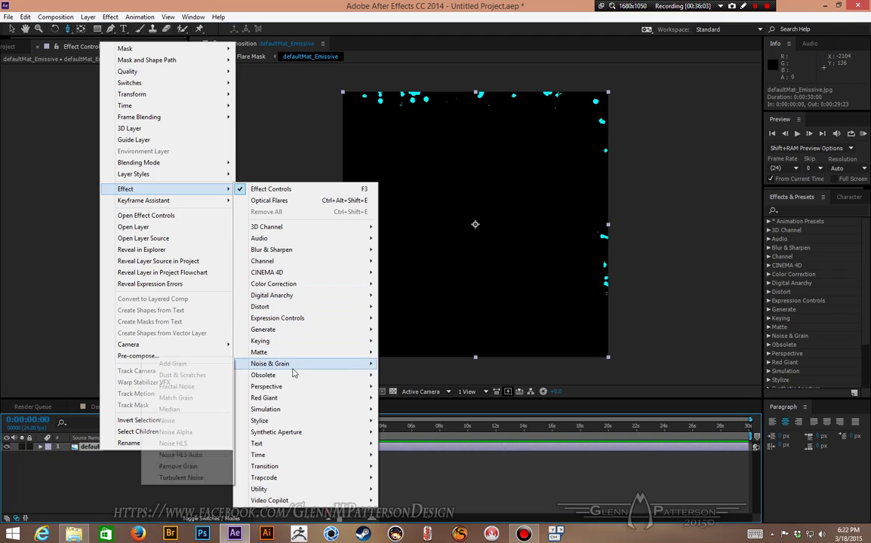
mouse_move(304, 285)
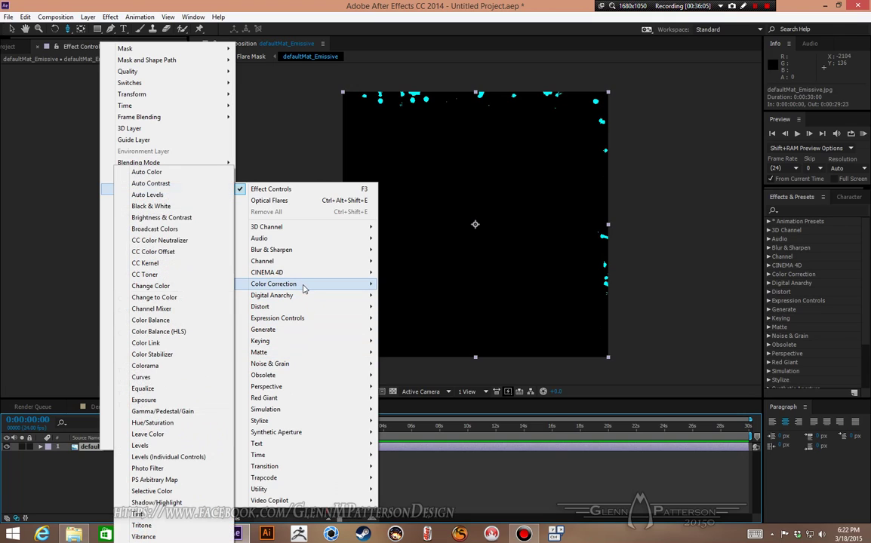
click(151, 423)
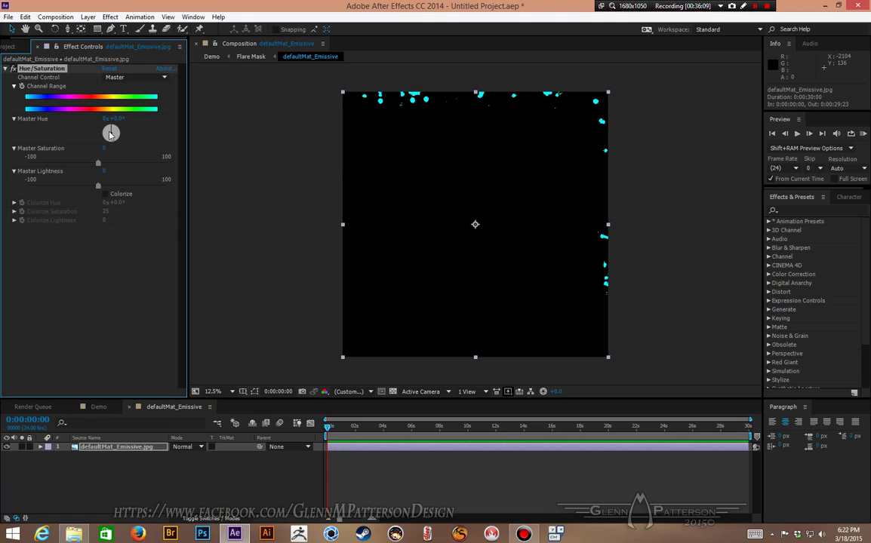
drag(115, 119, 191, 132)
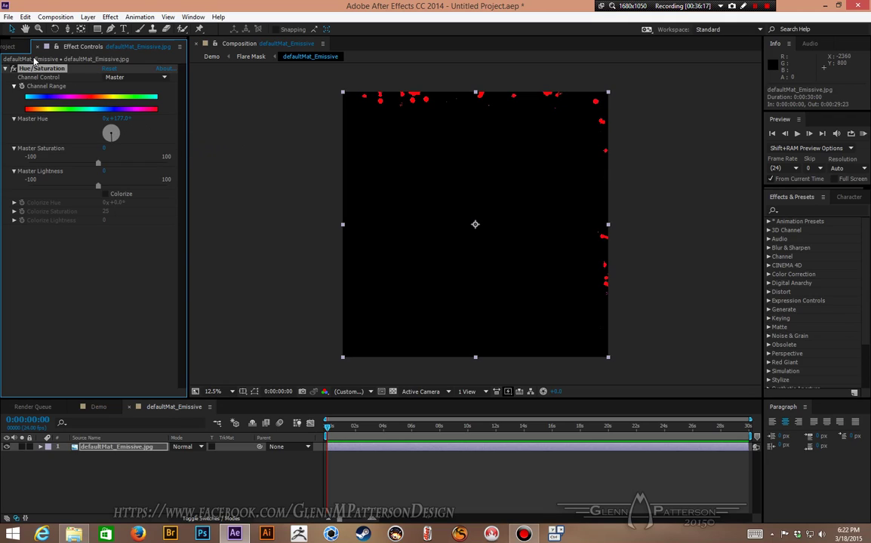
Return to the Demo composition and orbit Camera 1 to a slightly higher close-up of the base's red flares
click(99, 406)
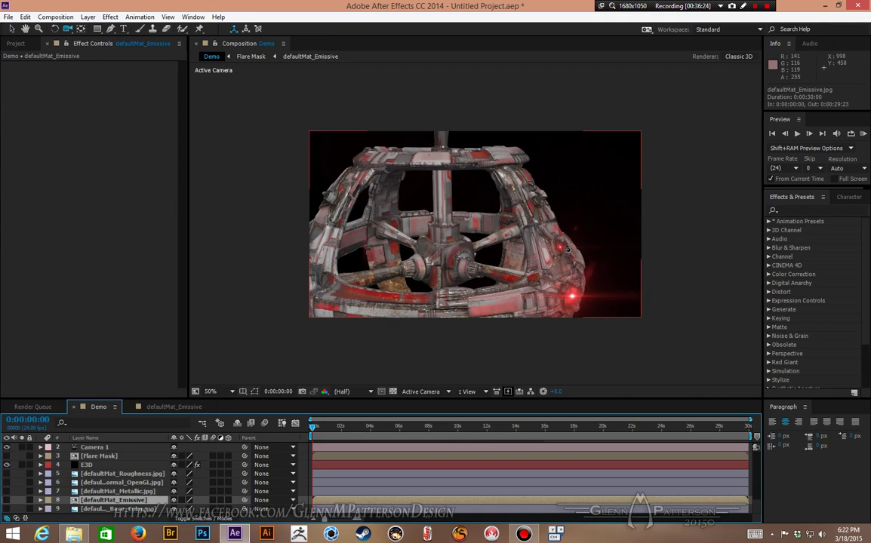
mouse_move(566, 249)
mouse_down()
mouse_move(431, 248)
mouse_move(465, 256)
mouse_move(417, 225)
mouse_move(569, 231)
mouse_up()
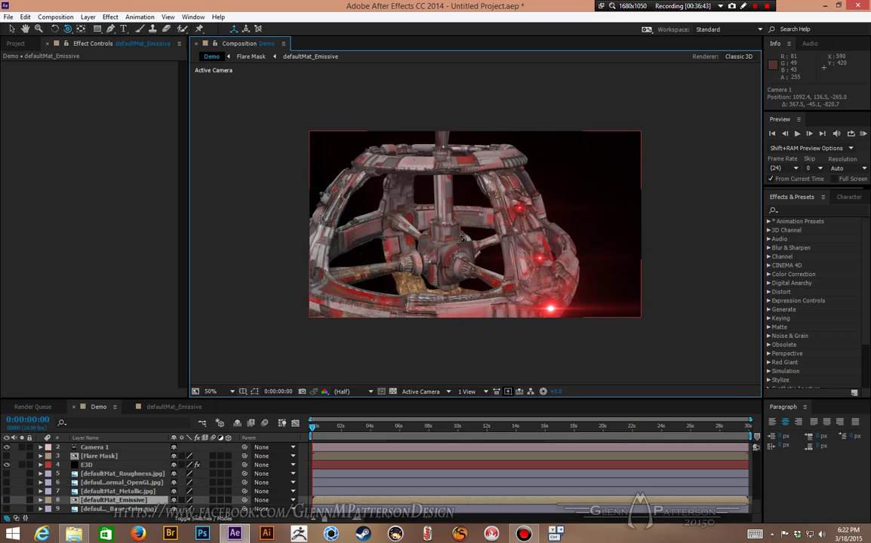
Revisit the defaultMat_Emissive pre-composition and close its timeline to return to Demo
click(772, 134)
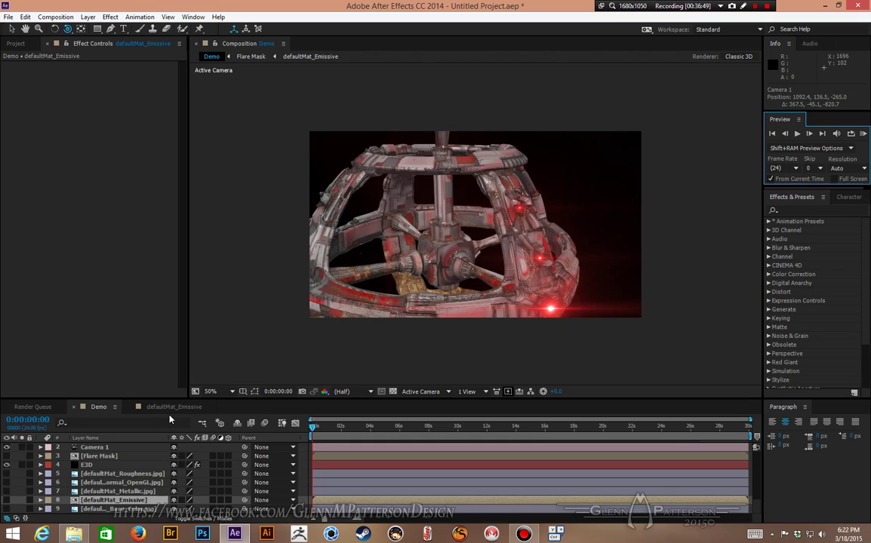
click(141, 408)
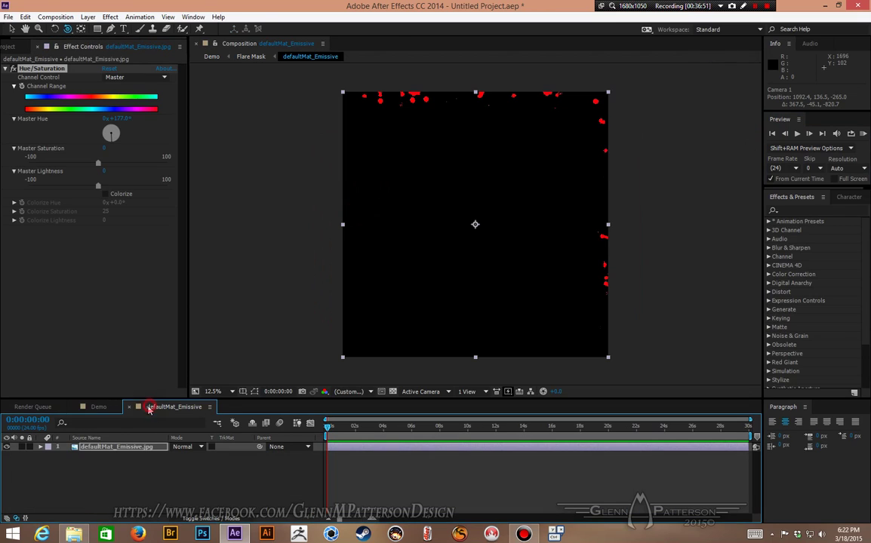
click(129, 408)
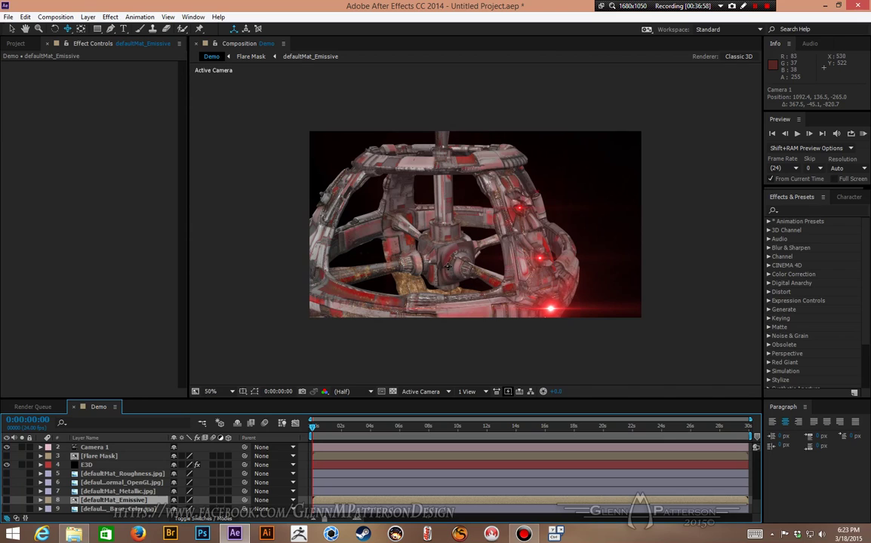
Pull Camera 1 back and orbit it around to a low view of the whole base with its red flares
drag(448, 266, 476, 257)
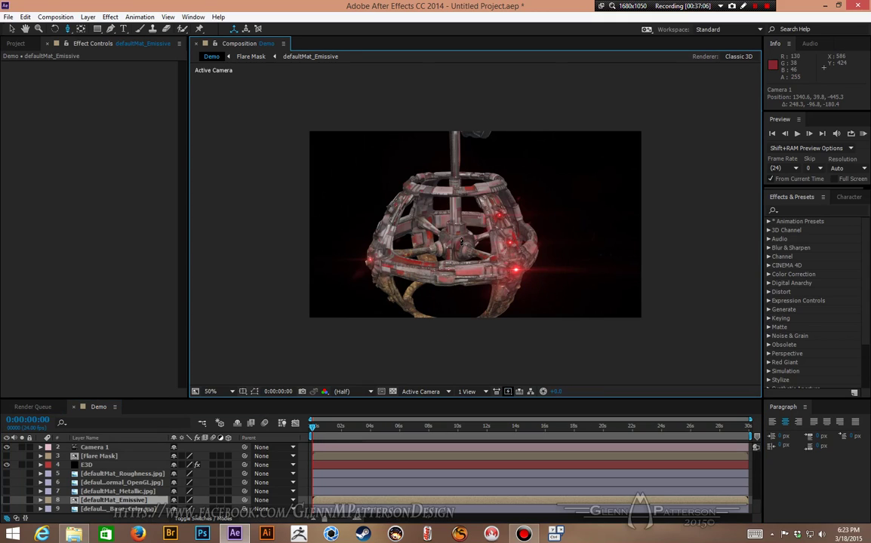
drag(414, 217, 356, 219)
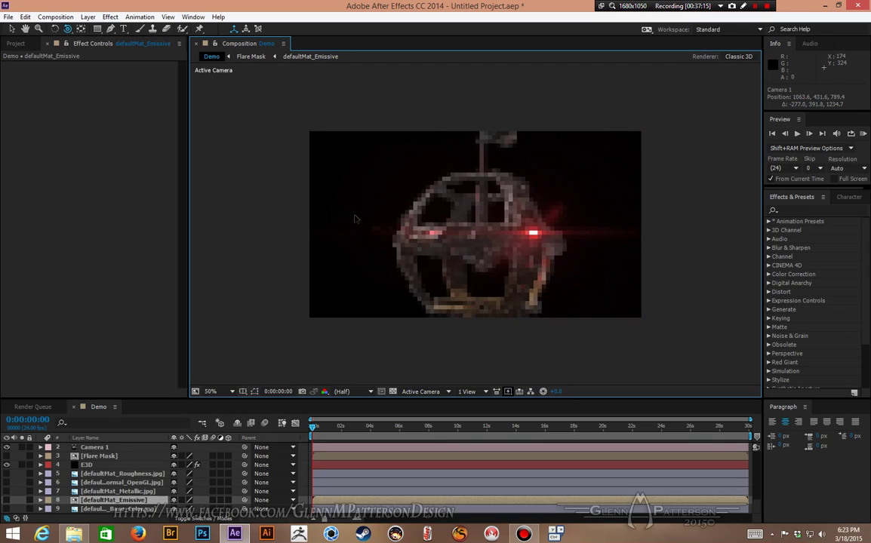
drag(525, 231, 524, 227)
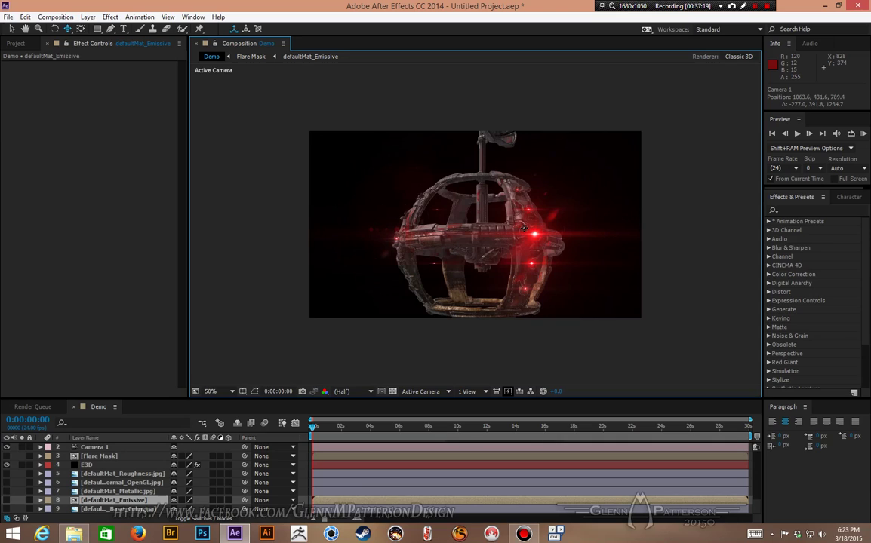
Orbit, pan and dolly Camera 1 to a low view framing the dish and the upper base with its red flares
drag(524, 227, 532, 187)
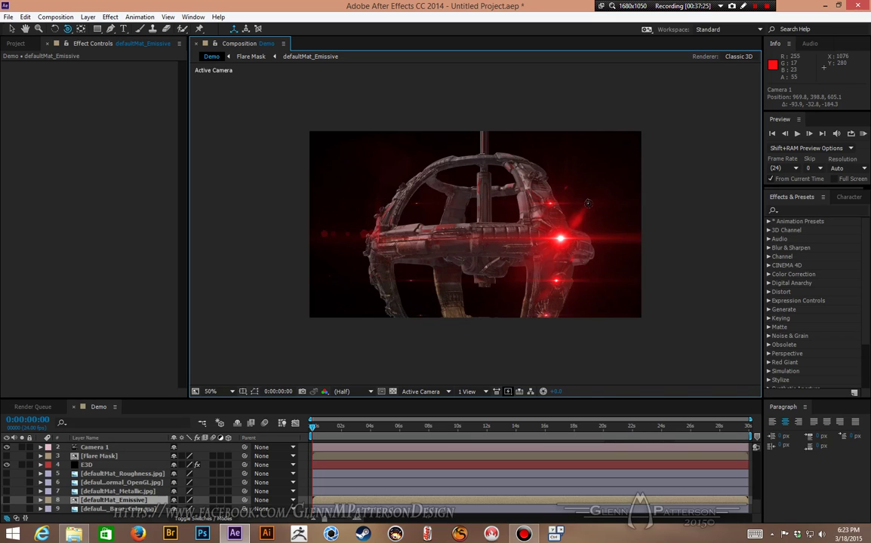
drag(530, 183, 520, 204)
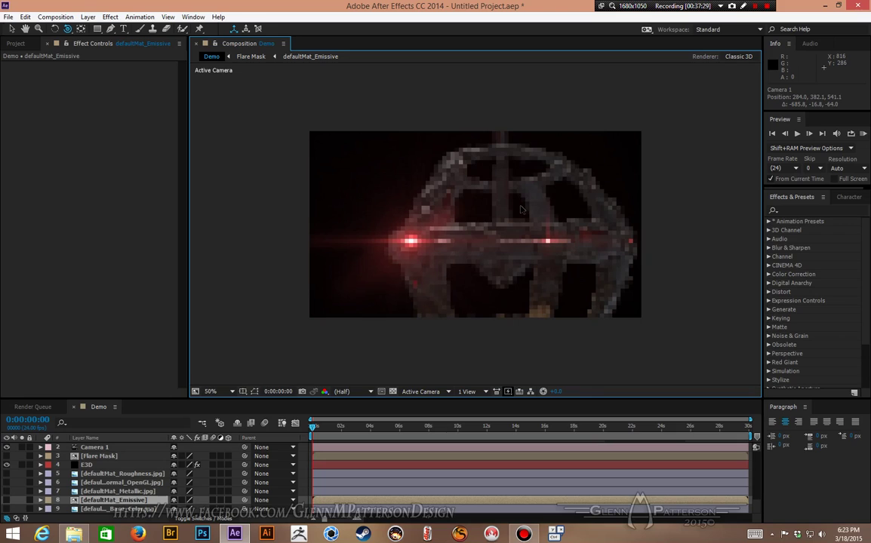
drag(518, 206, 487, 240)
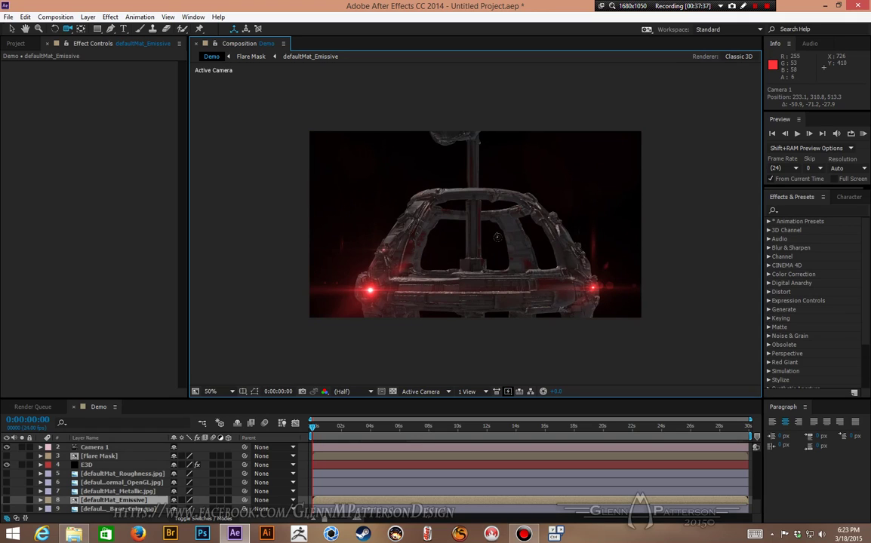
drag(497, 237, 505, 219)
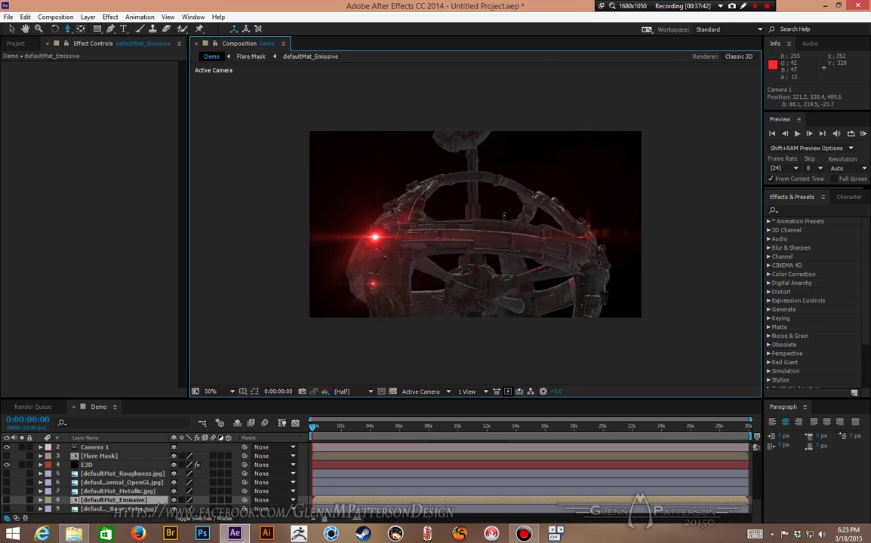
drag(504, 216, 495, 247)
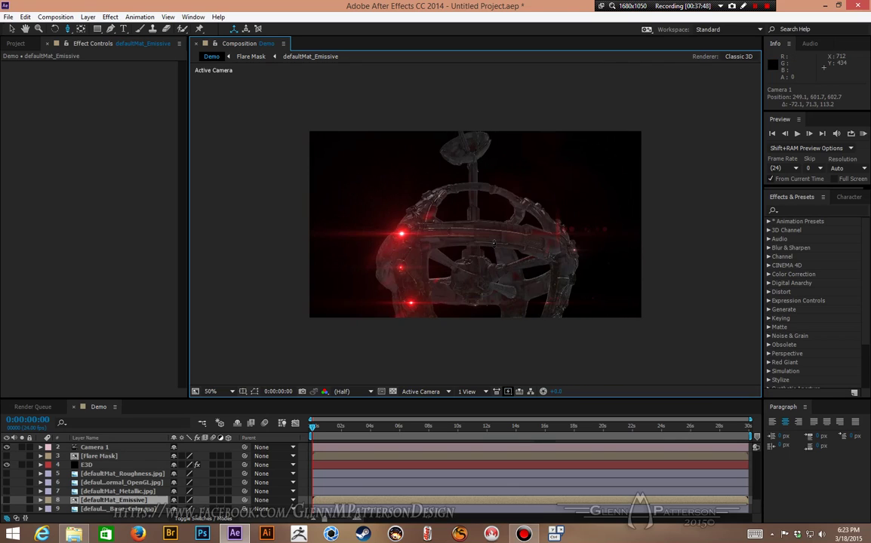
drag(501, 243, 475, 259)
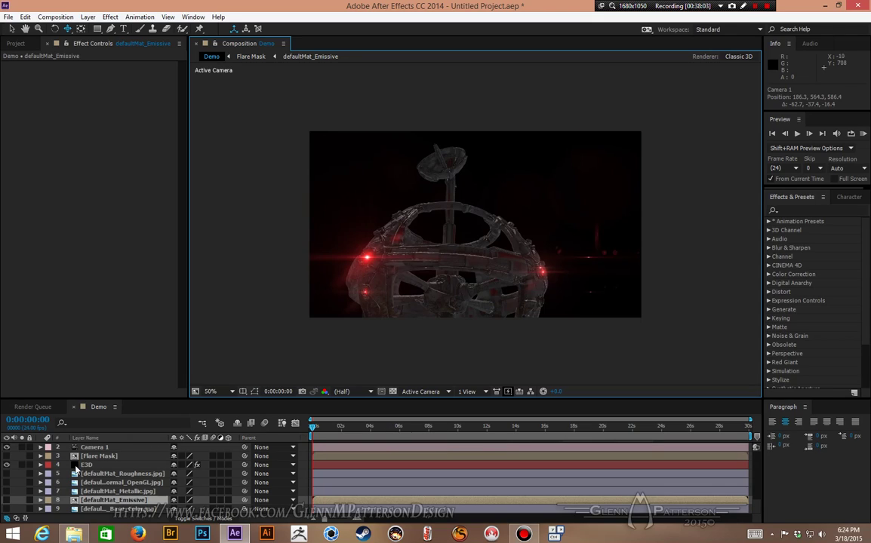
Start keyframing Camera 1's Point of Interest and Position at 0:00:00:00
click(40, 449)
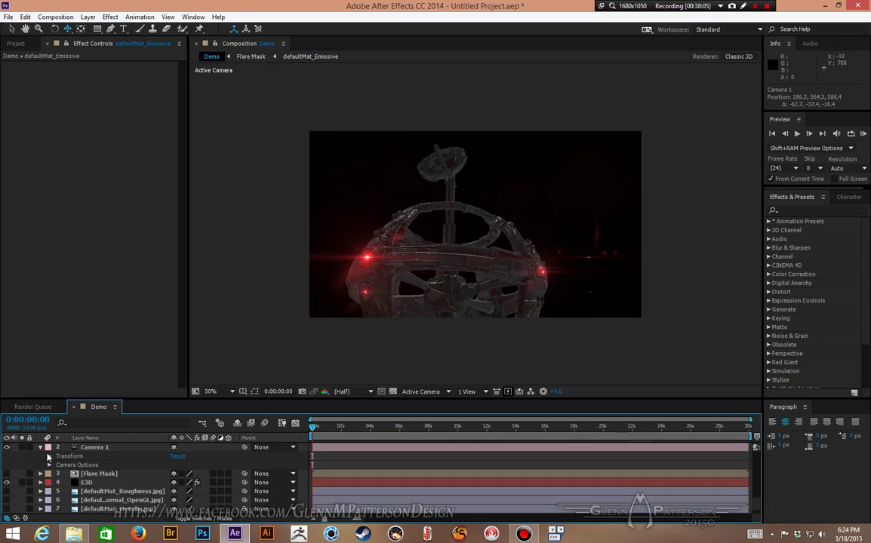
click(50, 456)
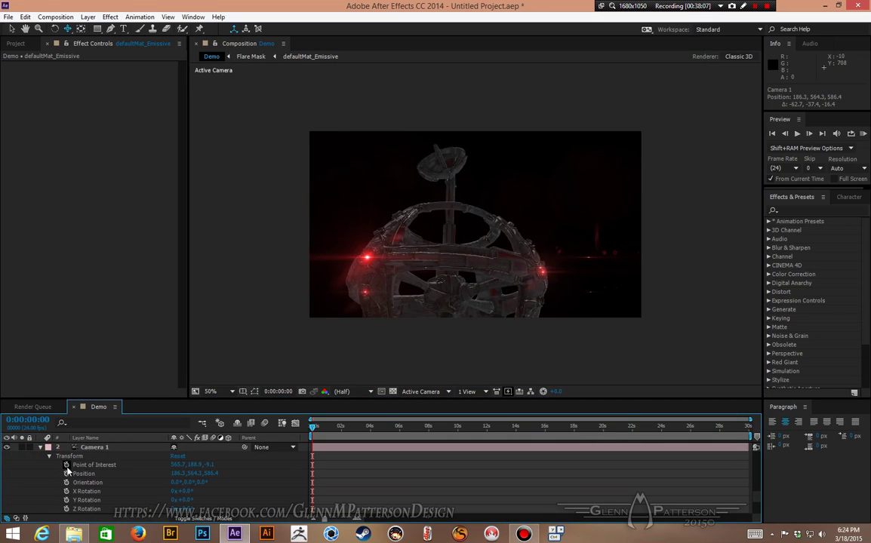
click(66, 465)
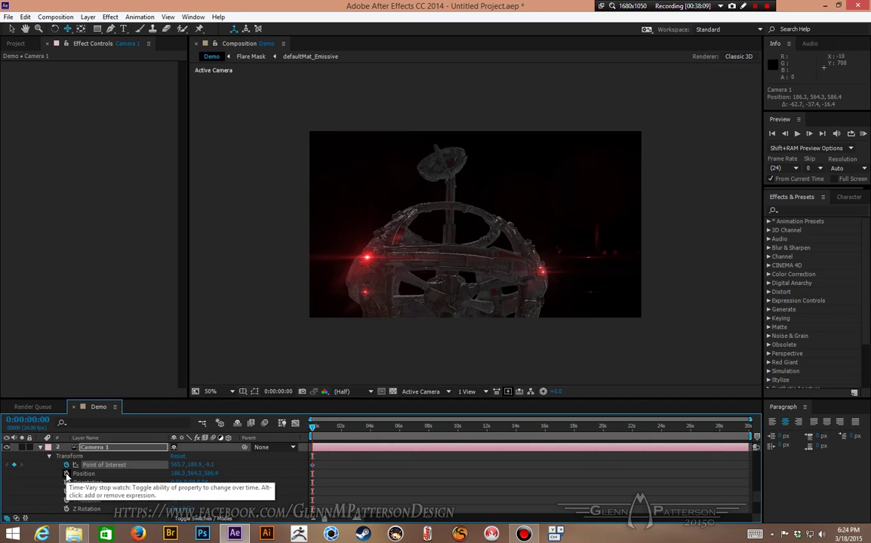
click(67, 474)
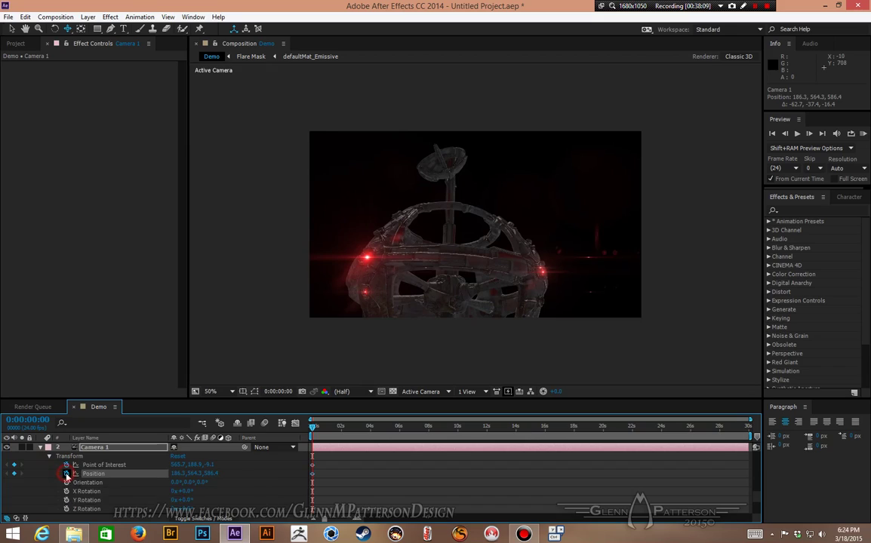
At 0:00:05:02, keyframe Camera 1 orbited to the opposite side and moved in to frame the base's upper cage
click(386, 430)
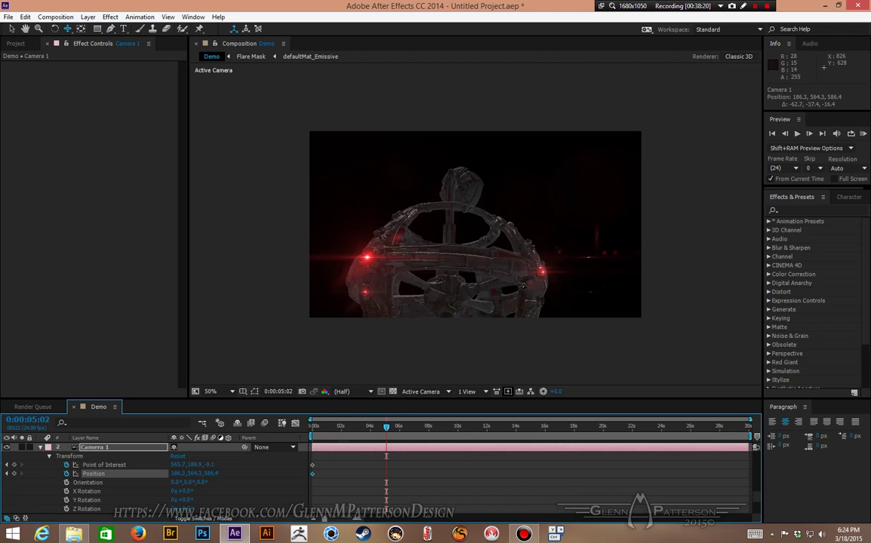
key(c)
drag(523, 287, 435, 317)
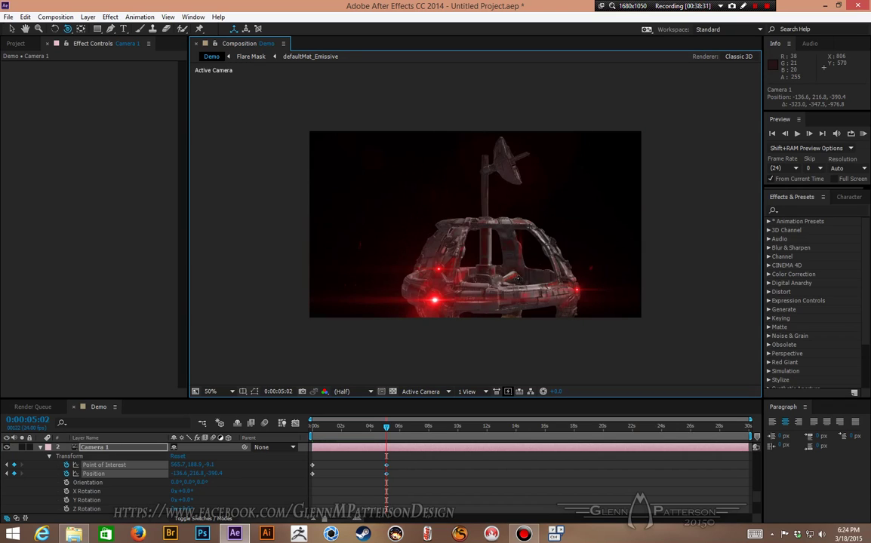
mouse_move(518, 278)
mouse_down()
mouse_move(500, 280)
mouse_move(534, 255)
mouse_move(526, 203)
mouse_move(564, 233)
mouse_up()
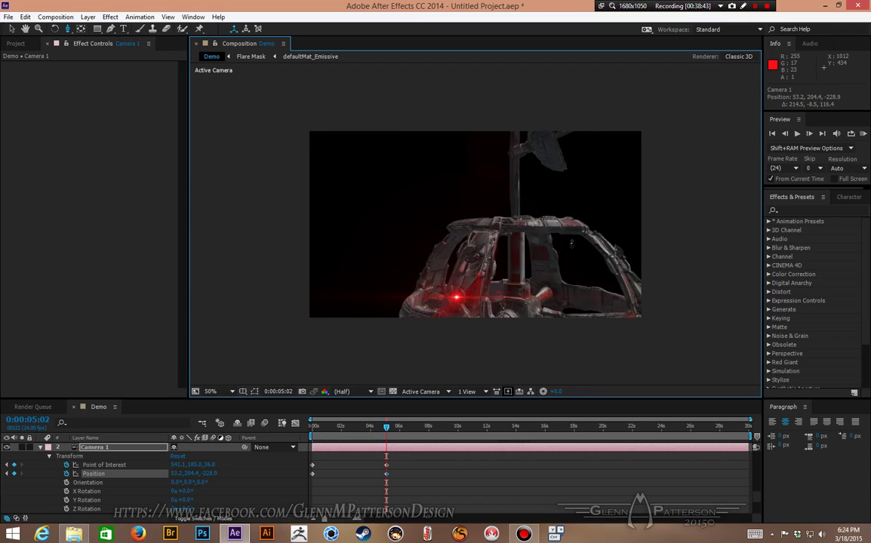
drag(516, 220, 560, 279)
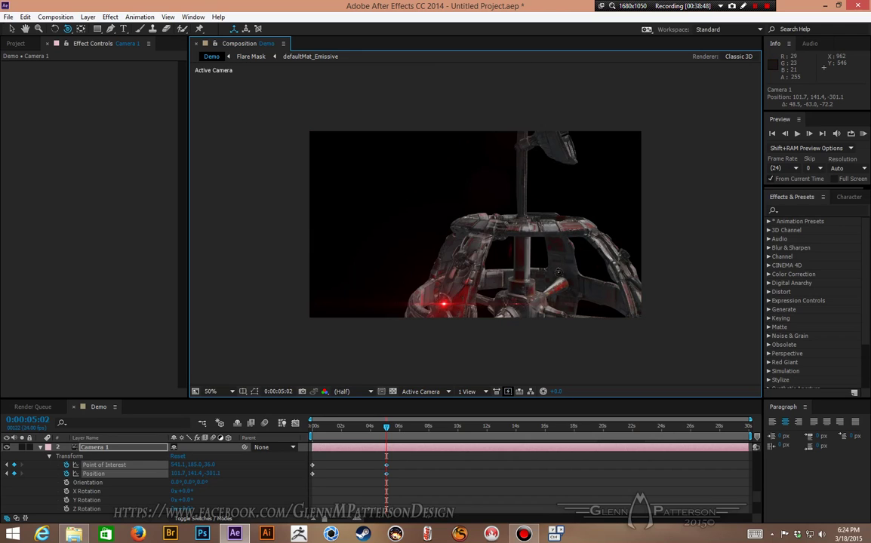
drag(505, 246, 533, 229)
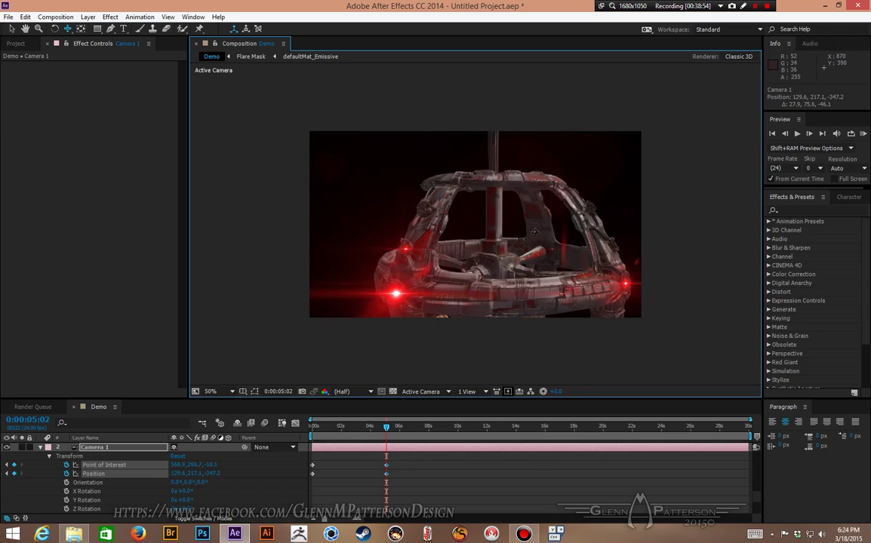
Keyframe Camera 1 looking up at the base's hub from below at 0:00:09:23 and orbited to a near-level cage close-up at 0:00:14:21
click(458, 429)
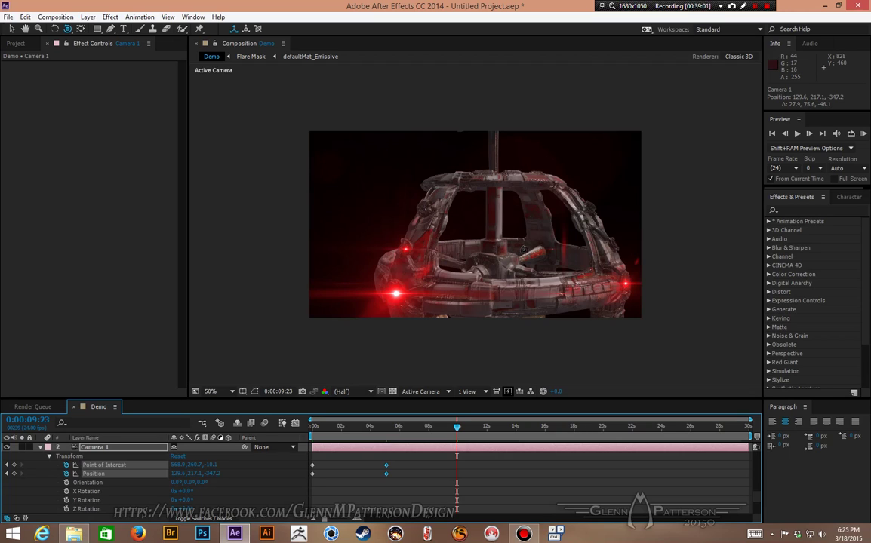
drag(529, 250, 474, 246)
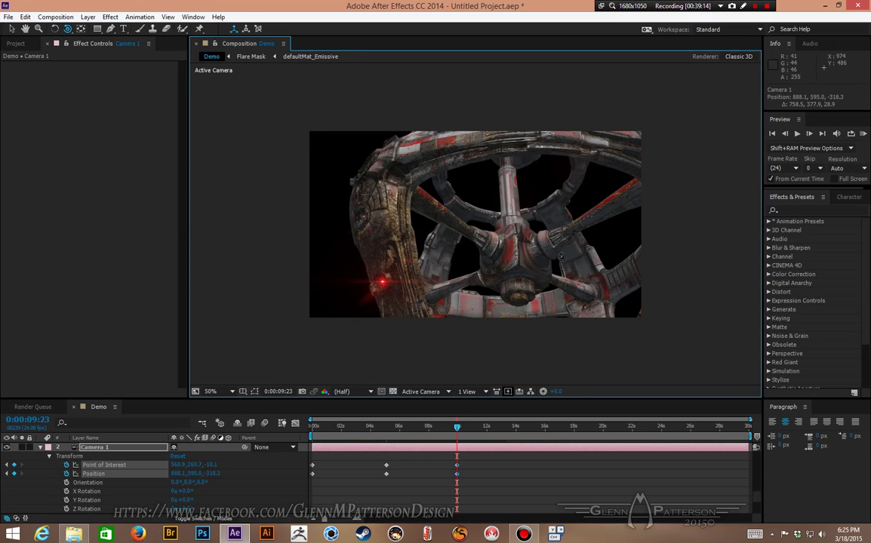
click(531, 435)
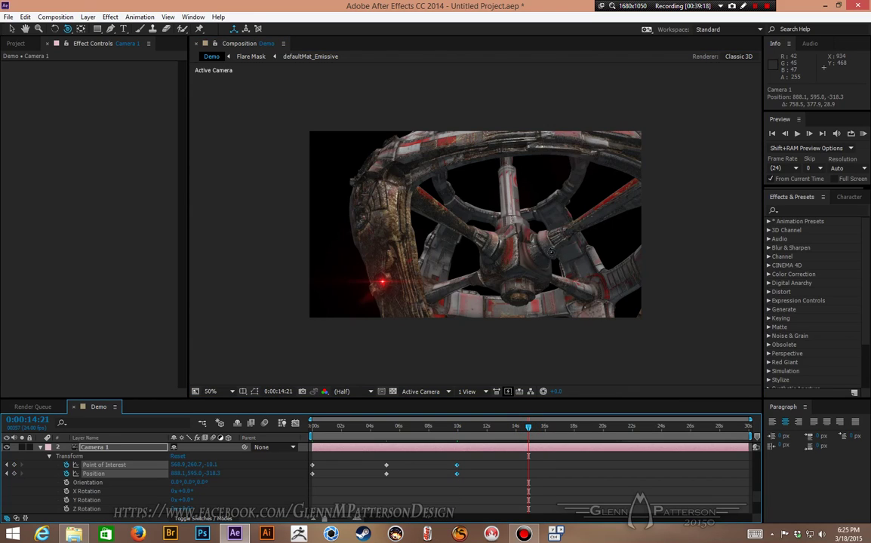
drag(551, 252, 485, 242)
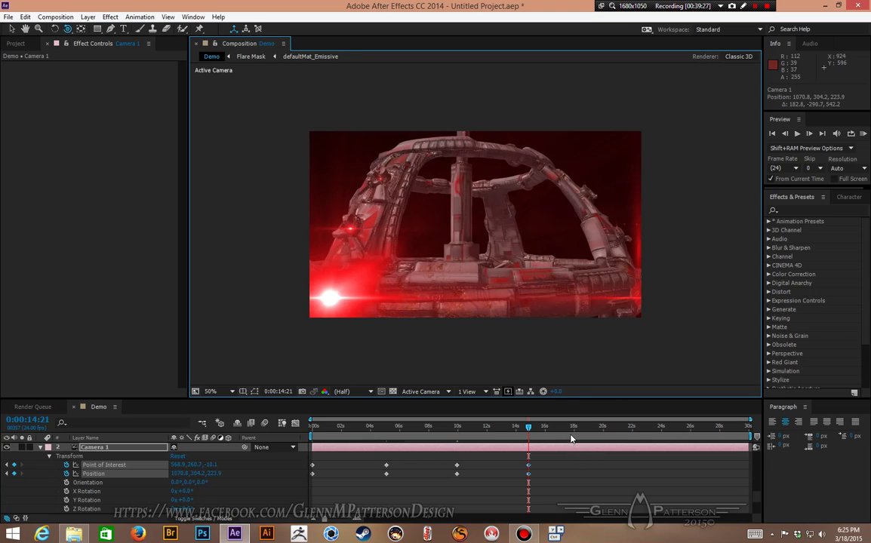
At 0:00:19:22, keyframe Camera 1 raised and orbited to face the dish above the base's upper ring
click(602, 428)
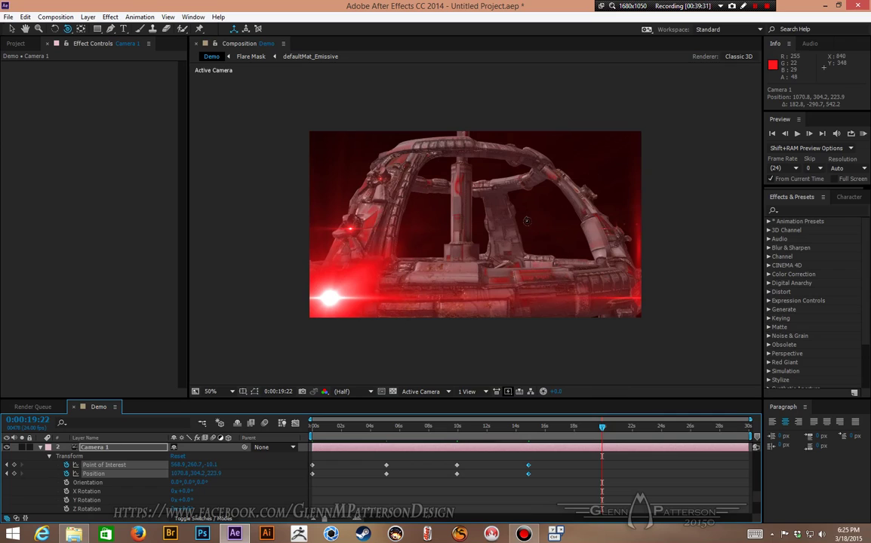
drag(527, 220, 533, 325)
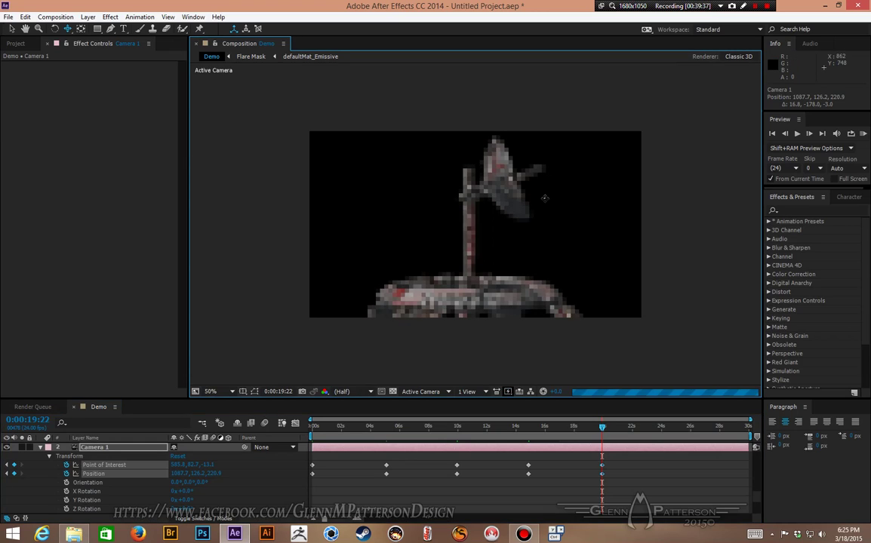
drag(545, 197, 475, 208)
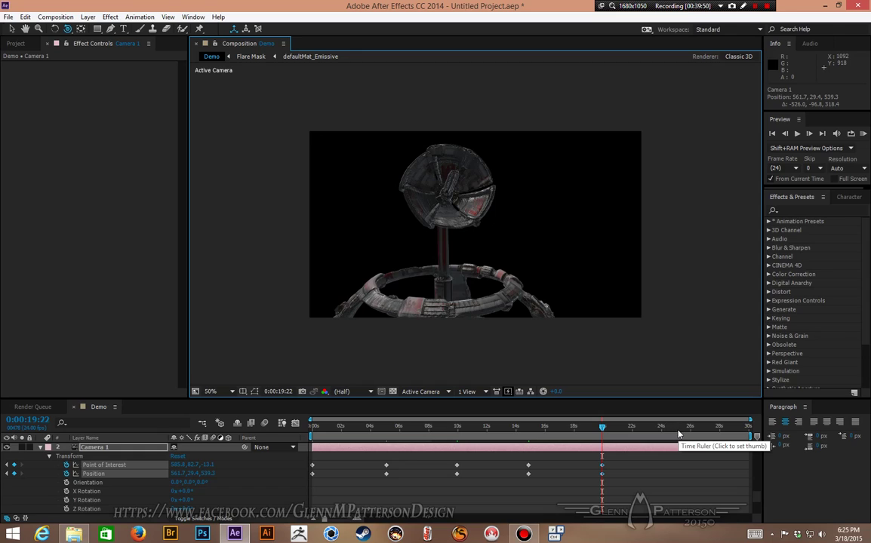
At 0:00:25:01, keyframe Camera 1 orbited to a low, close view of the base's bright flare with the dish behind
click(678, 432)
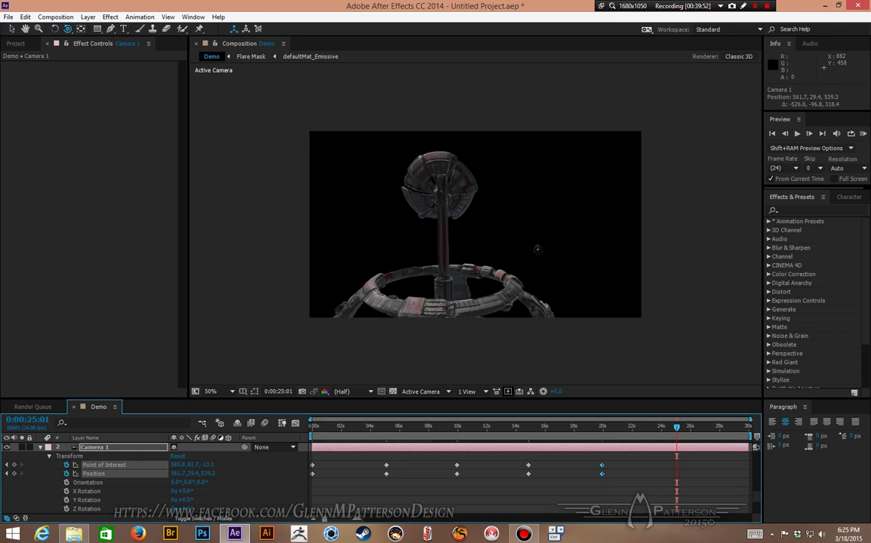
drag(533, 249, 432, 209)
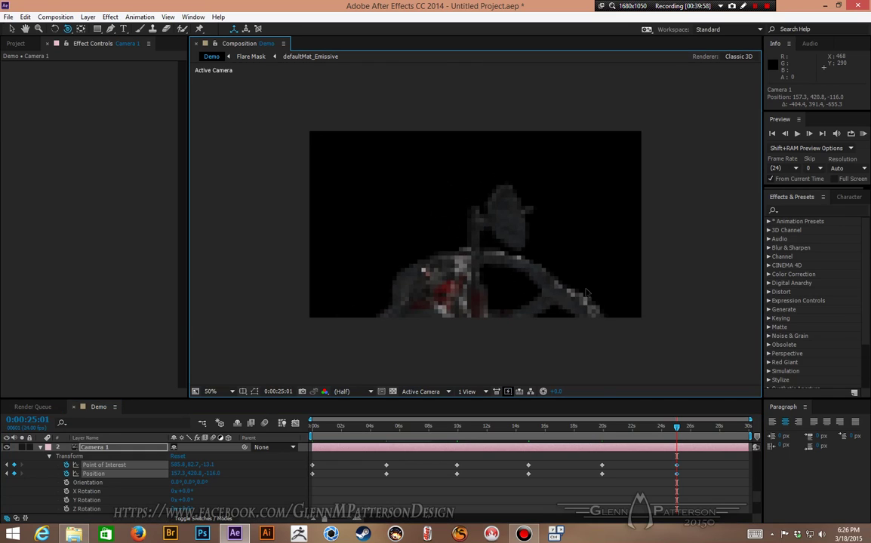
drag(528, 262, 549, 259)
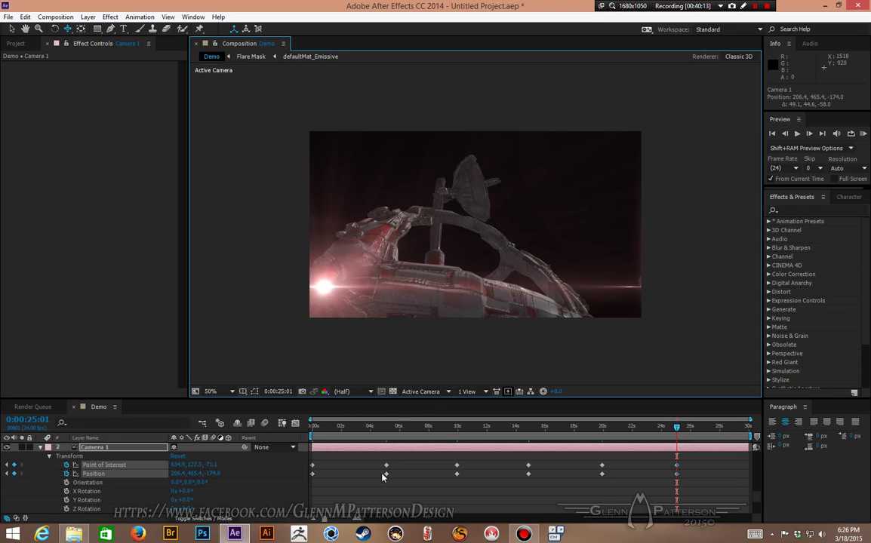
Copy Camera 1's opening Point of Interest and Position keyframes to 0:00:29:23, then return to 0:00:00:00 and collapse the camera's properties
drag(320, 466, 305, 478)
key(ctrl+c)
click(822, 133)
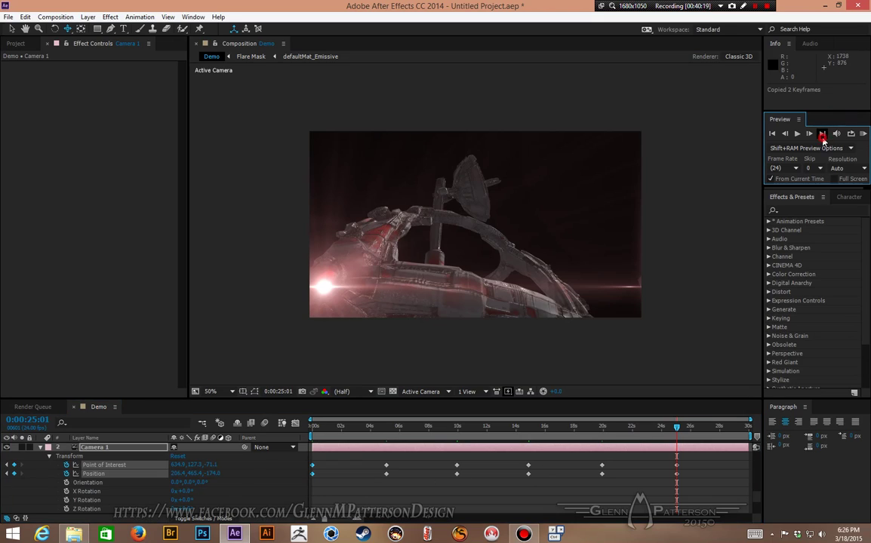
click(737, 406)
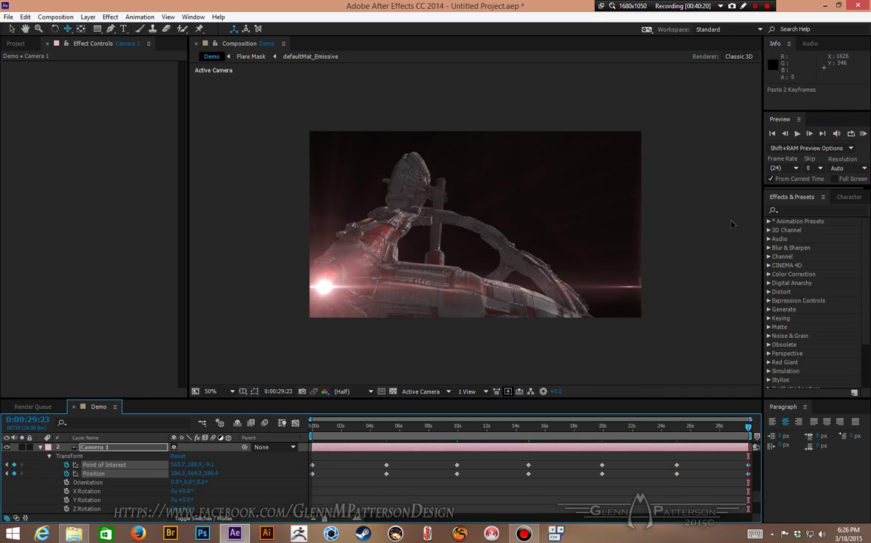
key(ctrl+v)
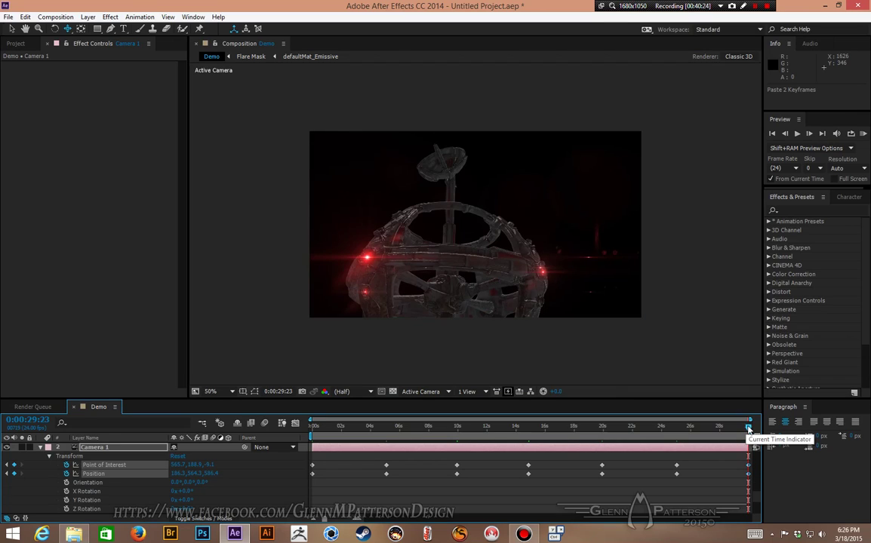
drag(748, 428, 313, 433)
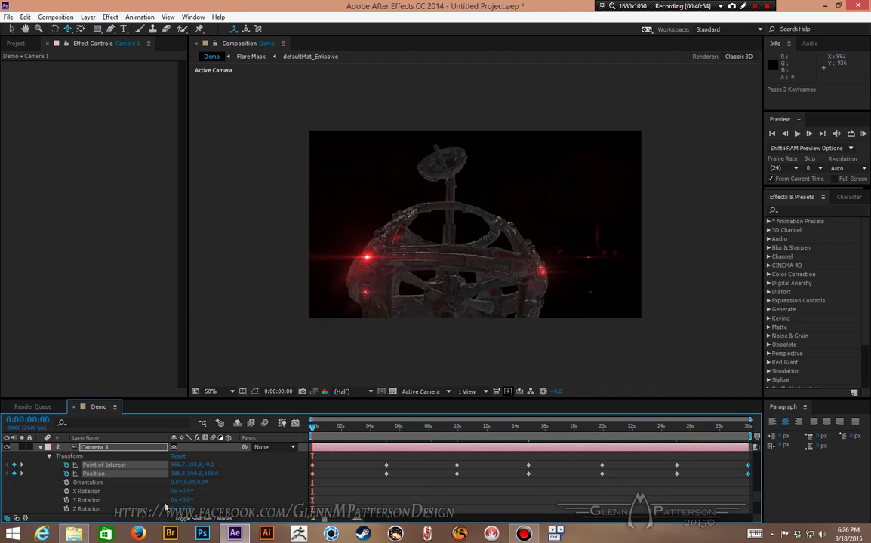
click(40, 448)
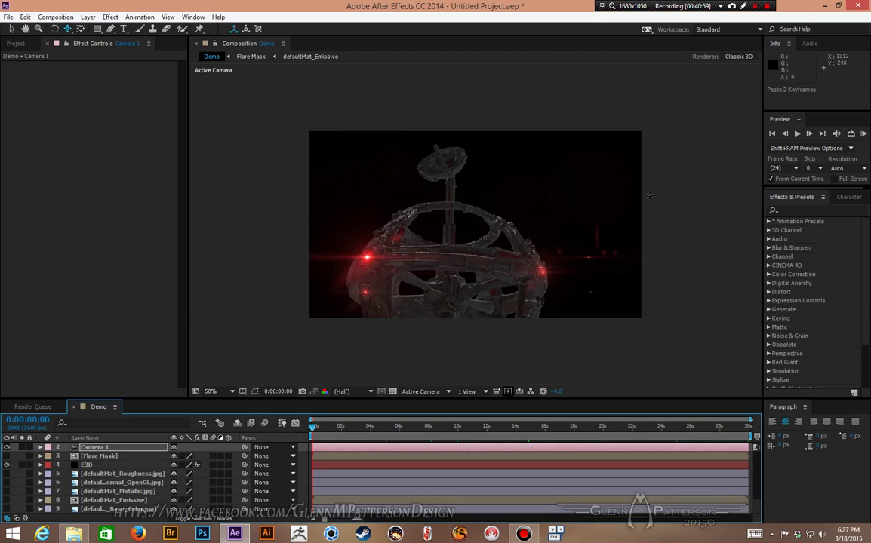
Add a shadow-casting spot light named Light 1 with 150% intensity, 85° cone angle and Smooth falloff, and show the composition in Top view
click(88, 17)
mouse_move(173, 28)
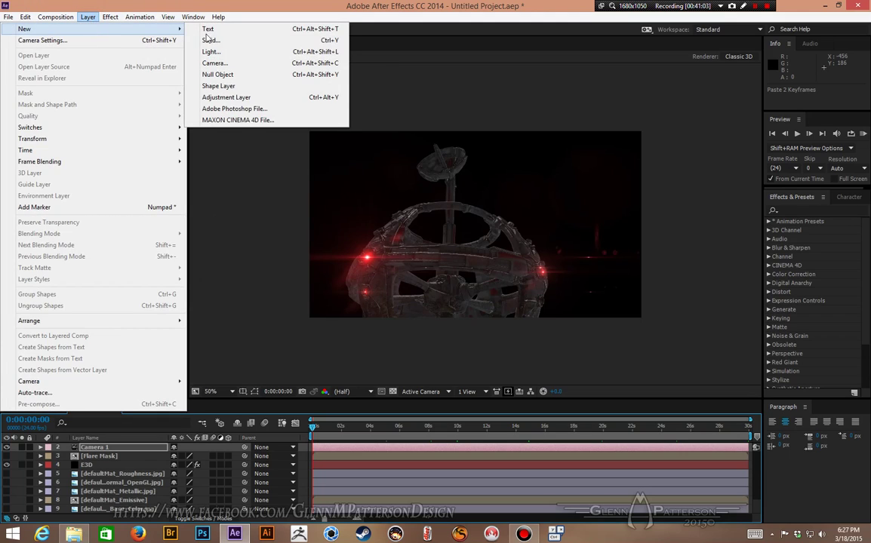
click(211, 51)
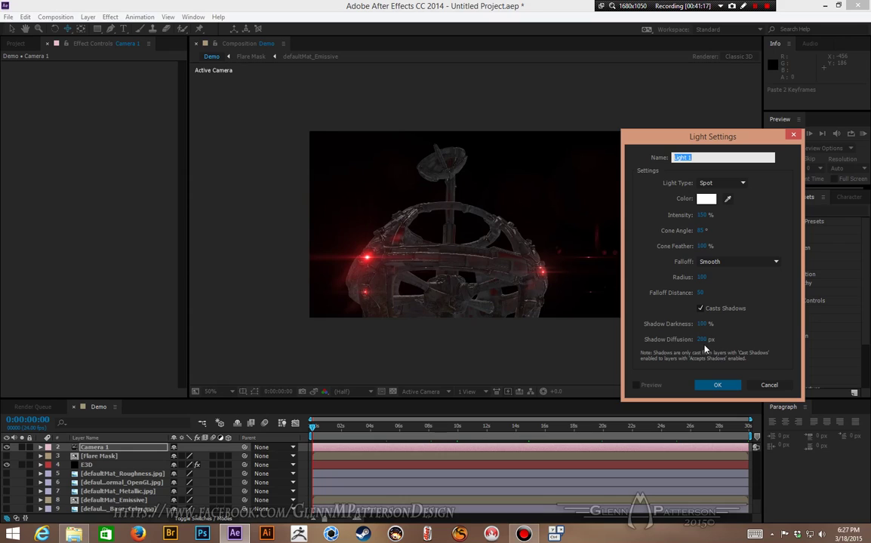
click(716, 385)
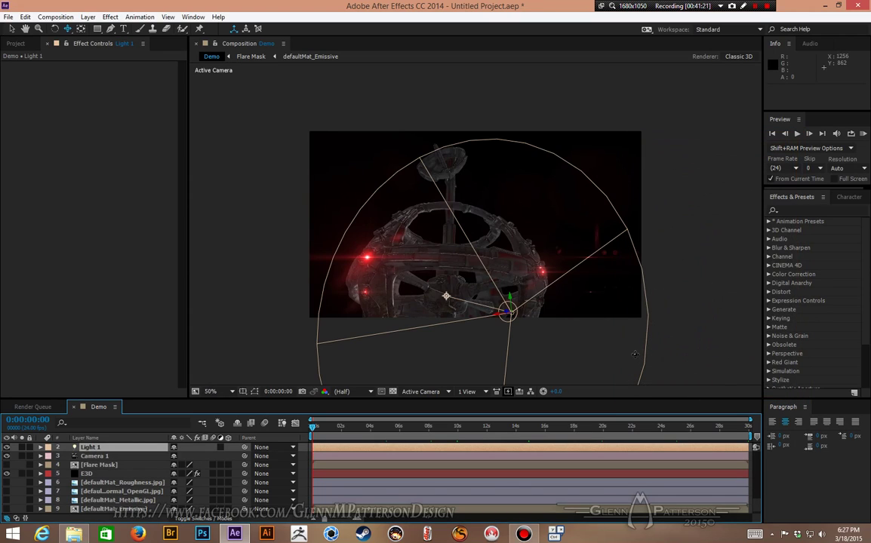
click(426, 392)
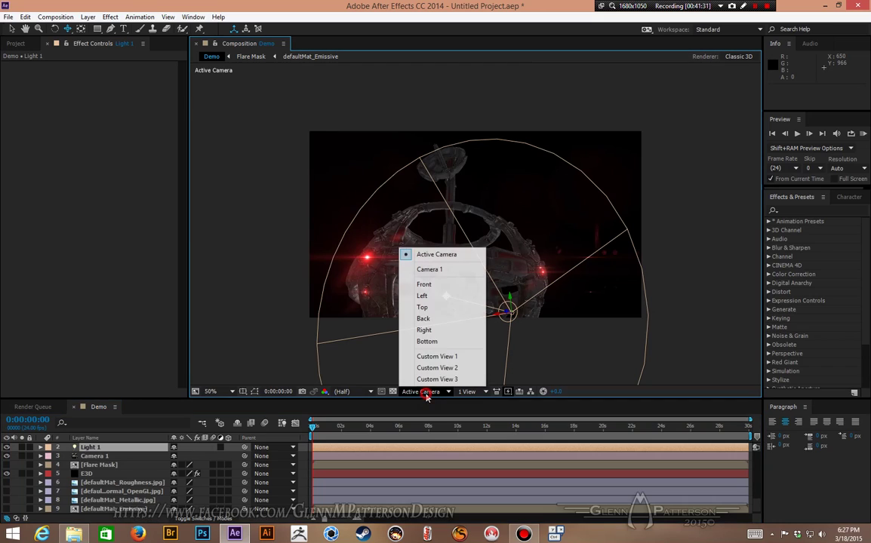
click(423, 308)
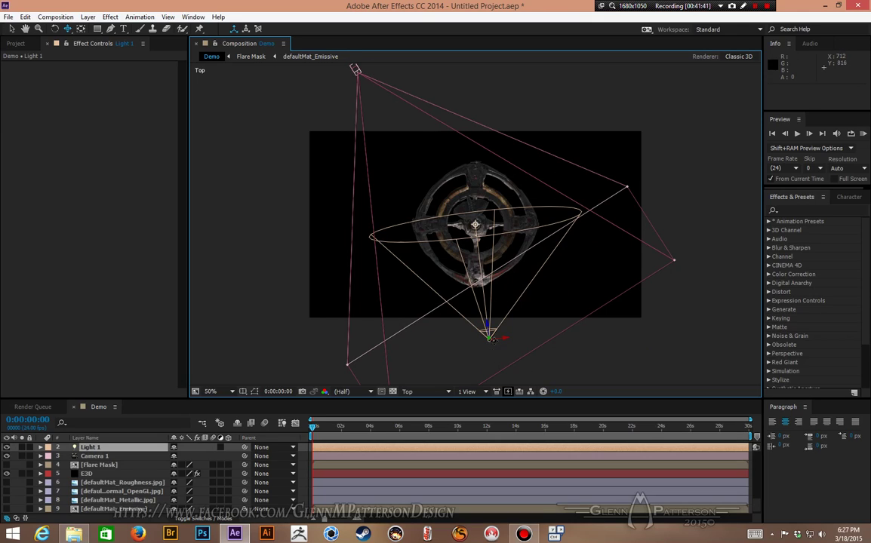
In Top view, move Light 1 to the opposite side of the model at about 473, 307, 426, and return to the Active Camera view
key(v)
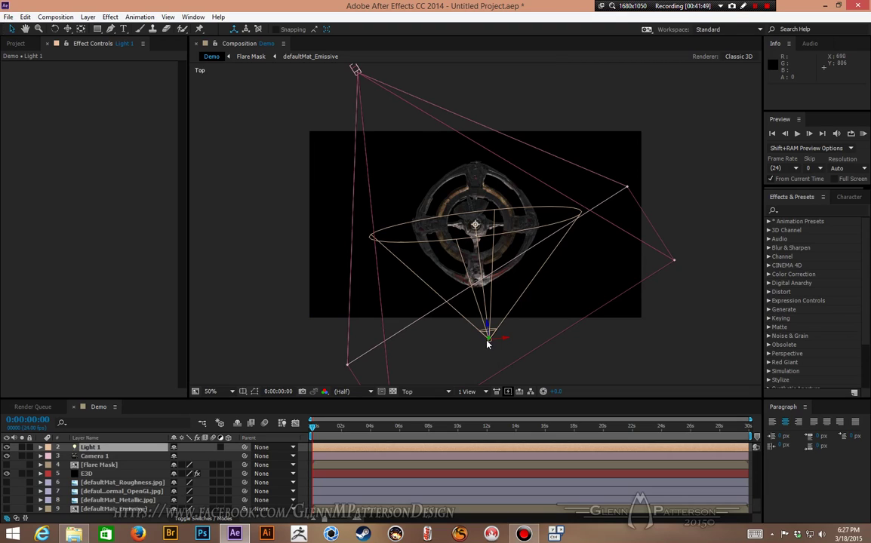
drag(490, 345, 433, 117)
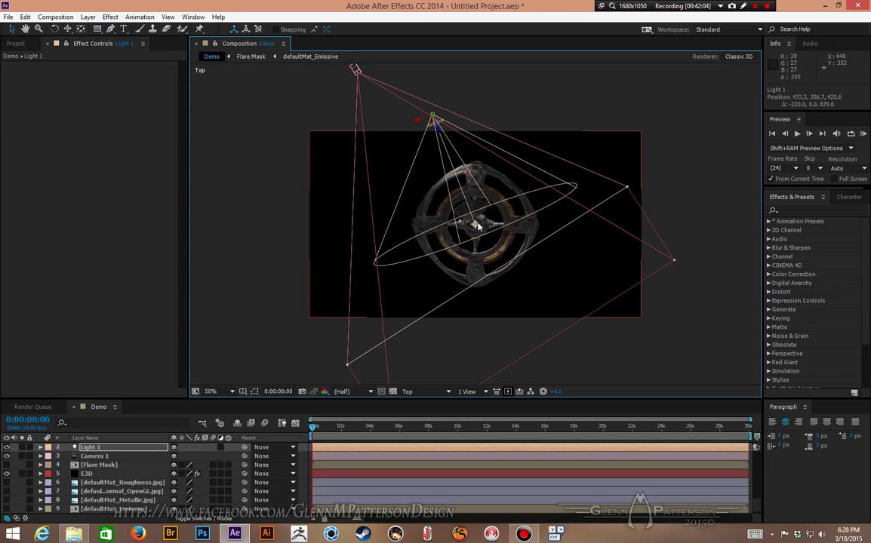
click(421, 392)
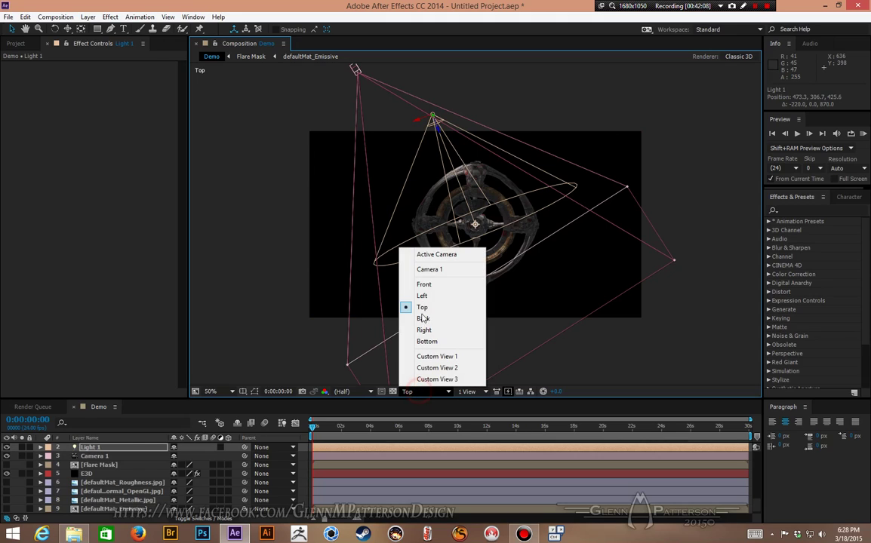
click(426, 254)
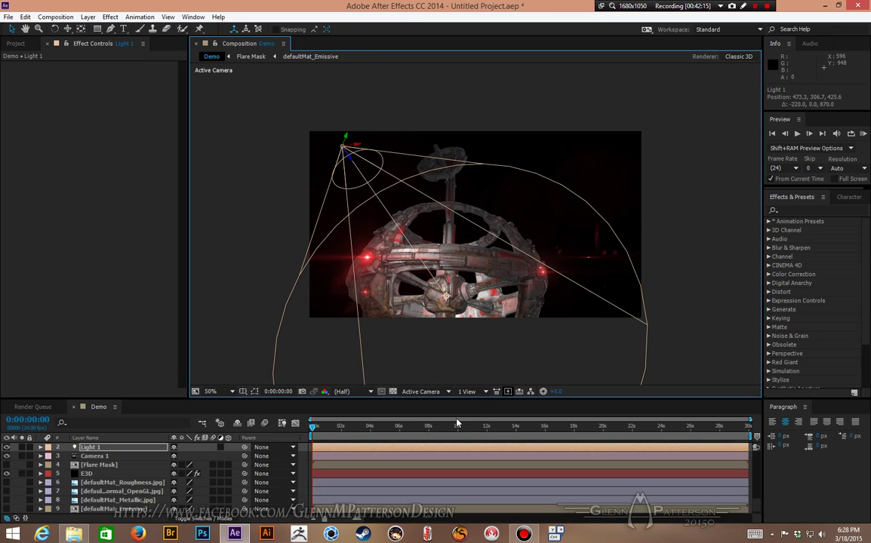
In Left view, raise Light 1 above the model to about 473, -247, 438, and return to the Active Camera view
click(423, 393)
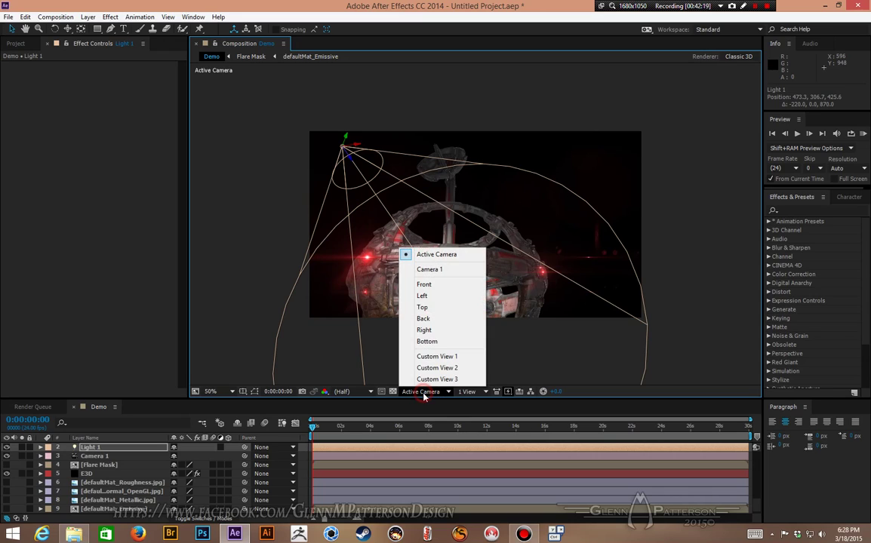
click(424, 286)
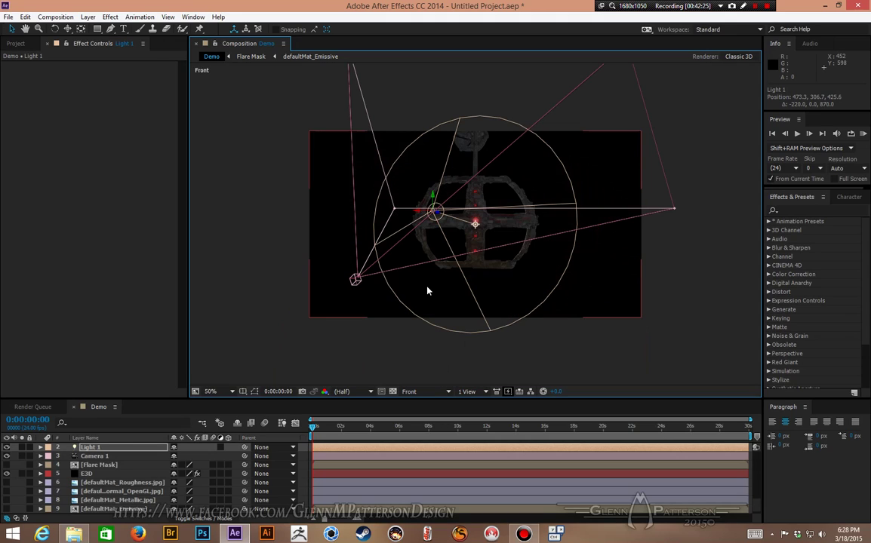
click(422, 392)
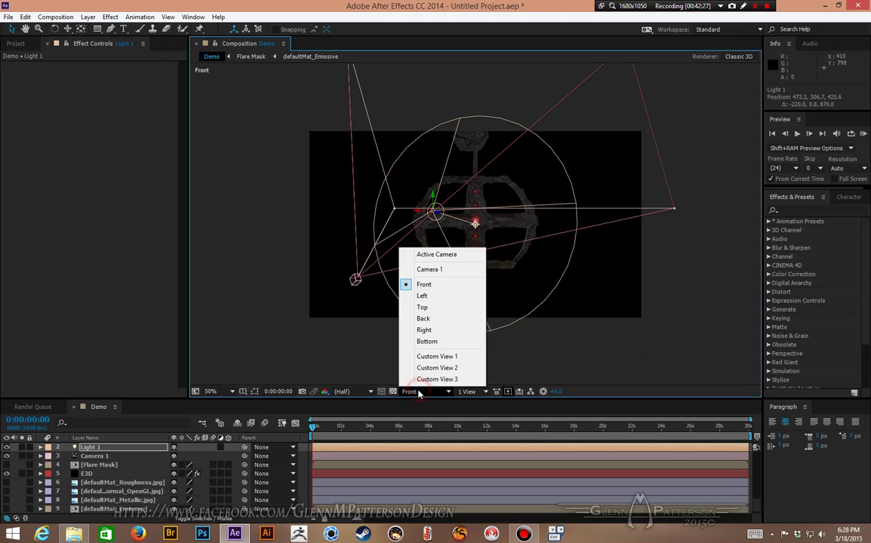
click(426, 330)
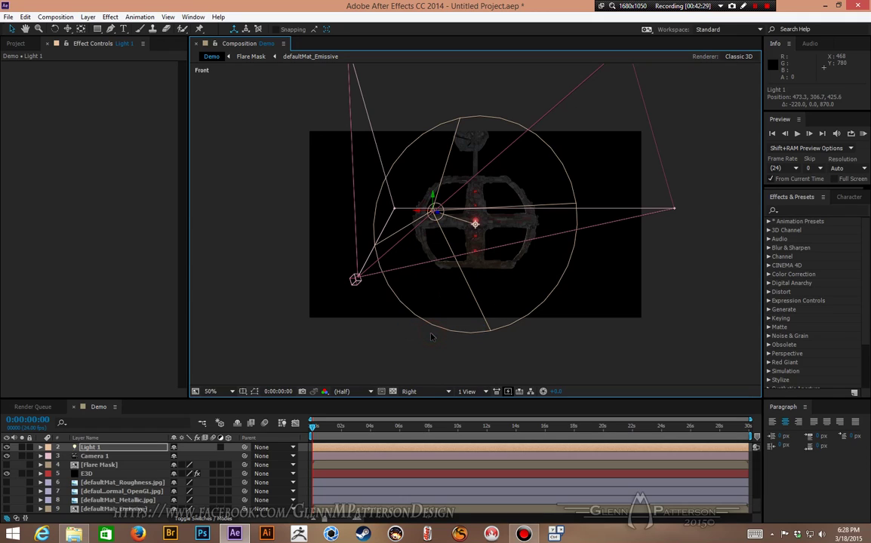
click(424, 394)
click(429, 297)
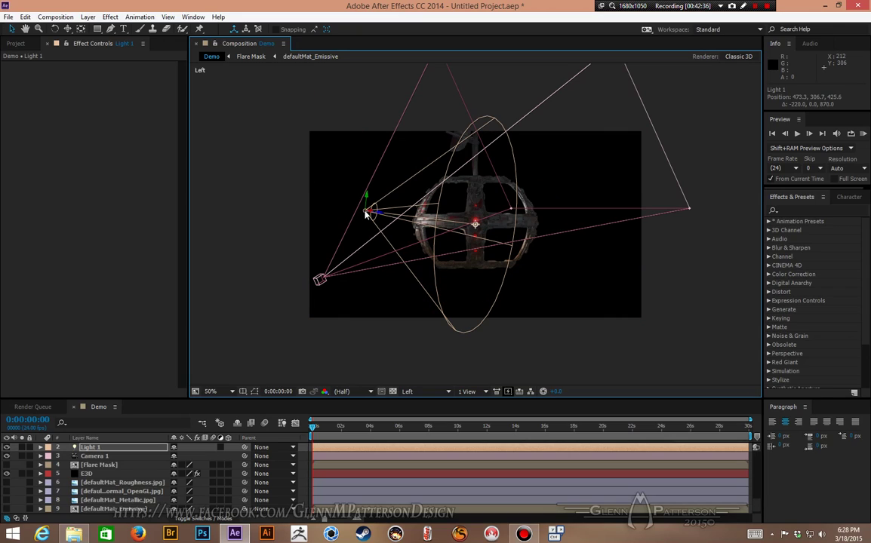
drag(365, 215, 364, 66)
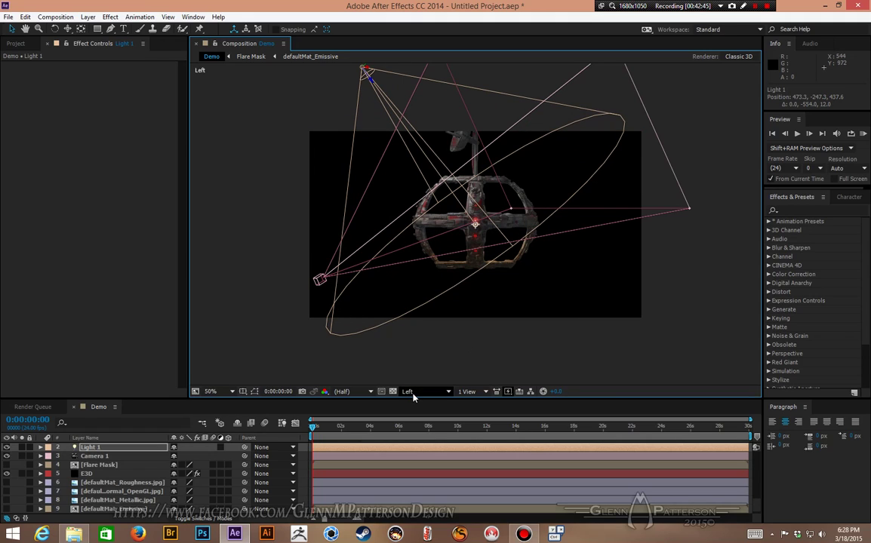
click(417, 393)
click(436, 255)
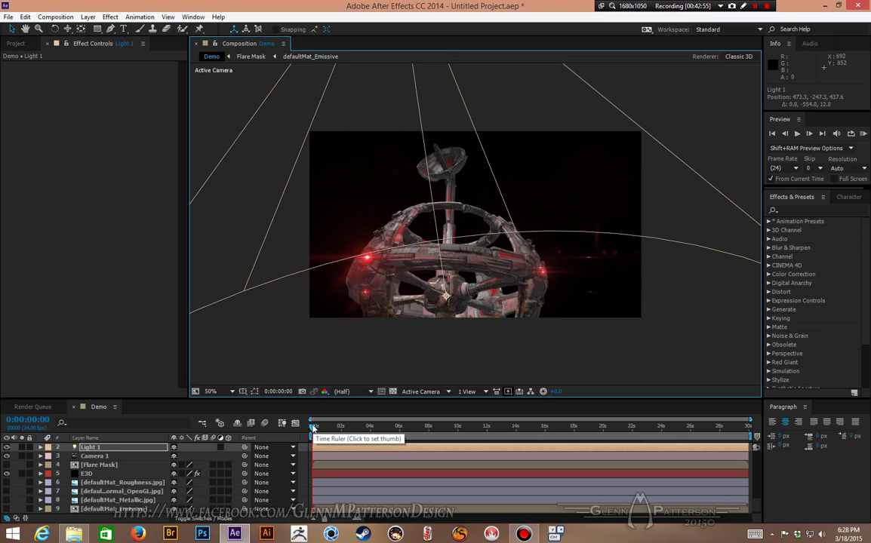
Scrub the animation from the start to 0:00:20:01 to examine how Light 1 illuminates the base and dish
drag(313, 427, 396, 438)
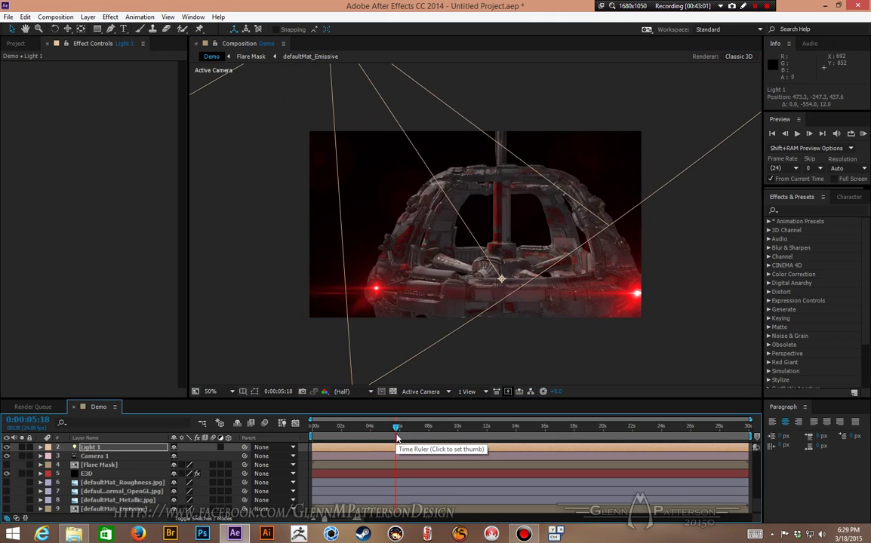
drag(394, 440, 611, 452)
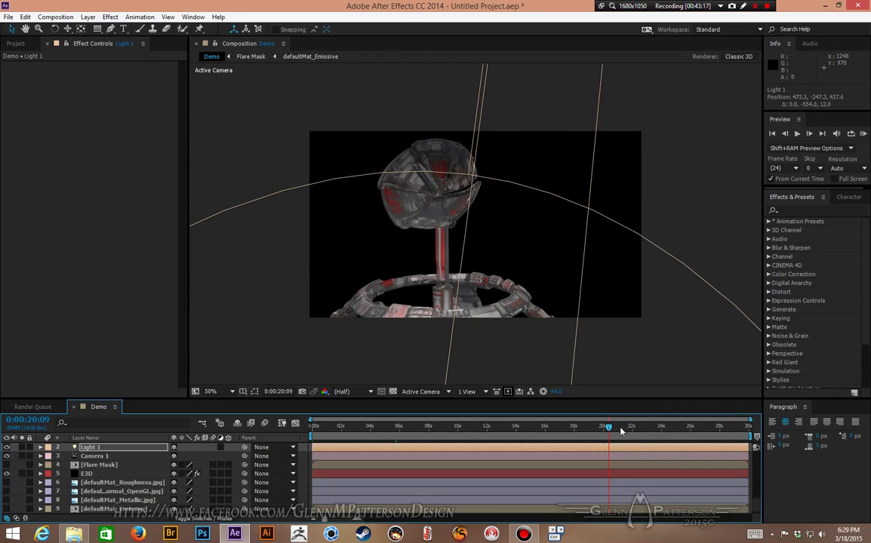
mouse_move(610, 431)
mouse_down()
mouse_move(618, 429)
mouse_move(583, 428)
mouse_move(603, 427)
mouse_up()
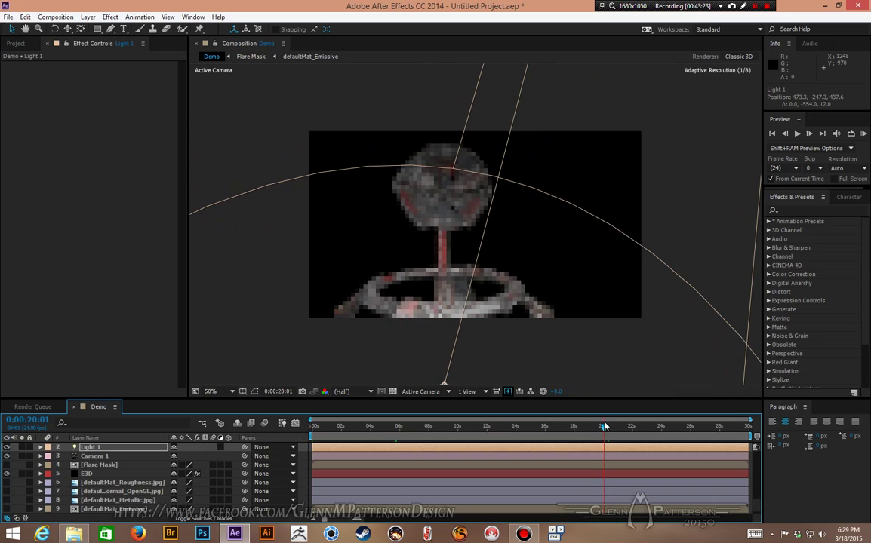
In Left view, move Light 1 higher and closer over the dish to about 515, -473, 283, and return to the Active Camera view
click(421, 391)
click(422, 296)
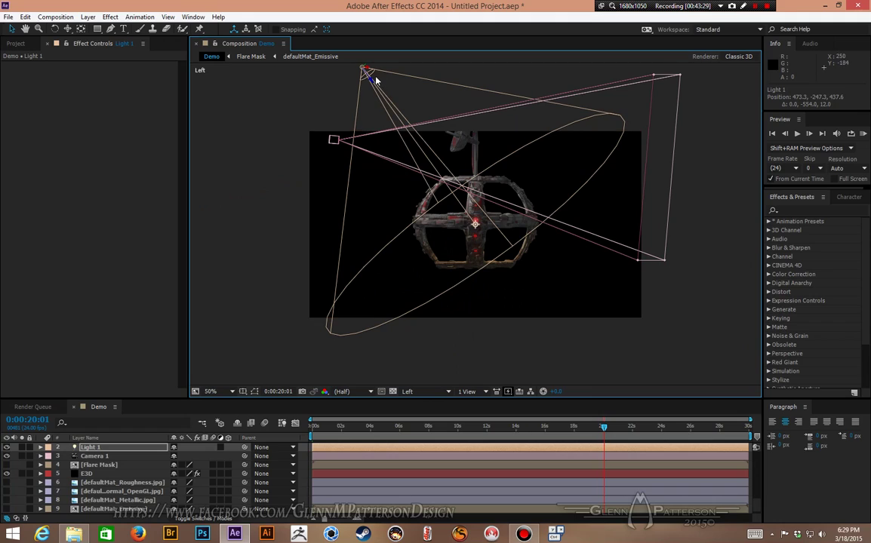
drag(365, 71, 360, 69)
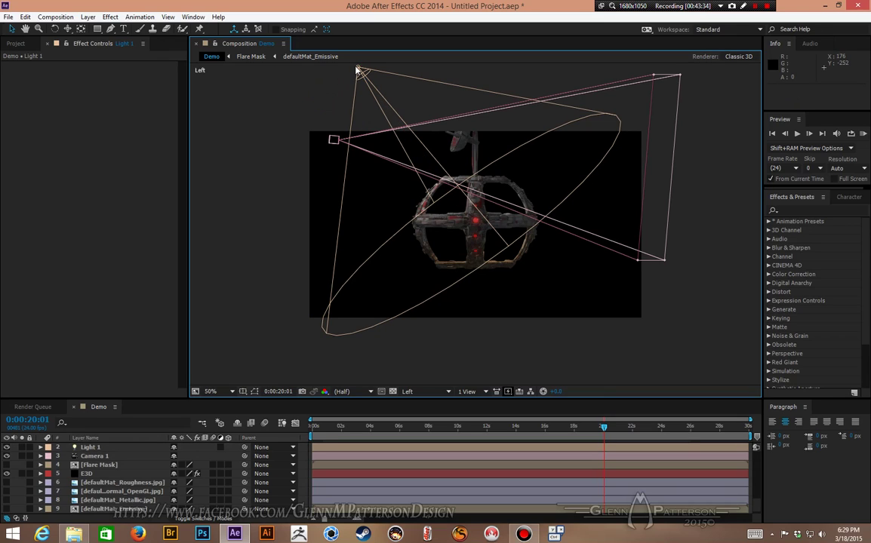
drag(358, 70, 404, 8)
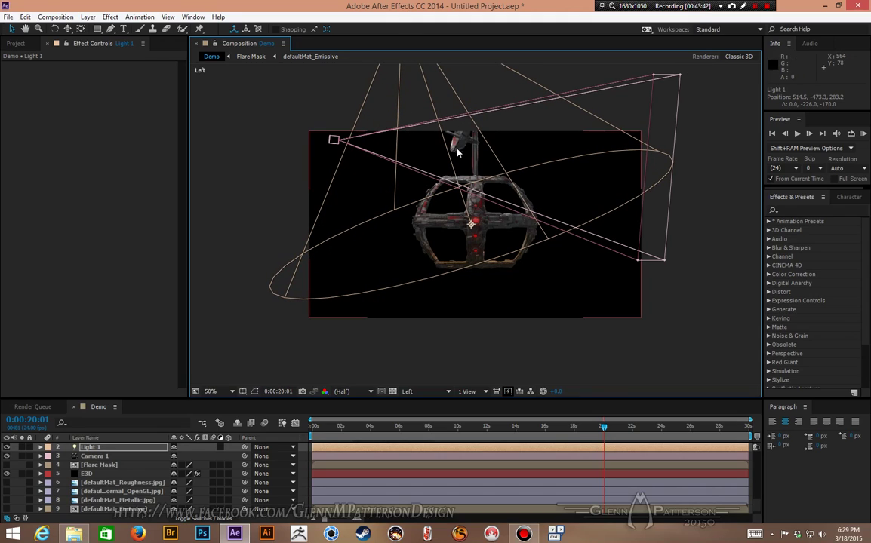
click(343, 391)
click(423, 393)
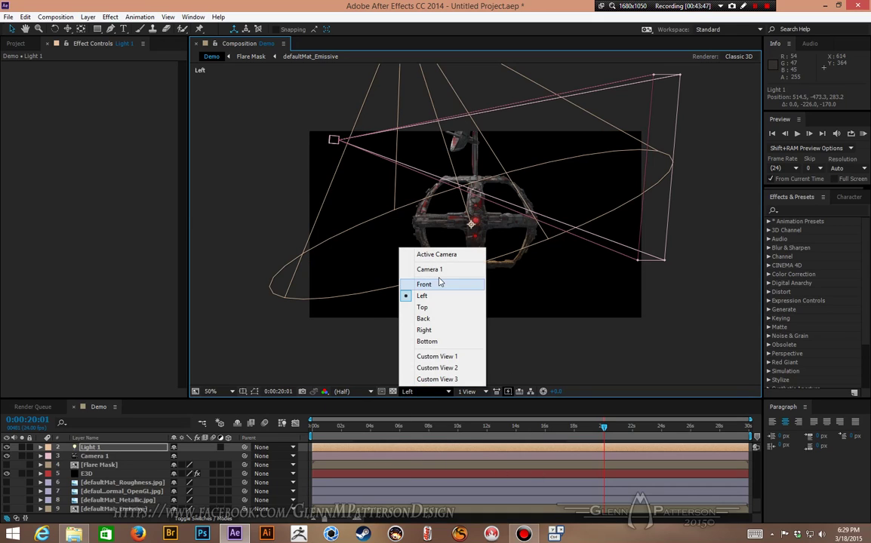
click(445, 256)
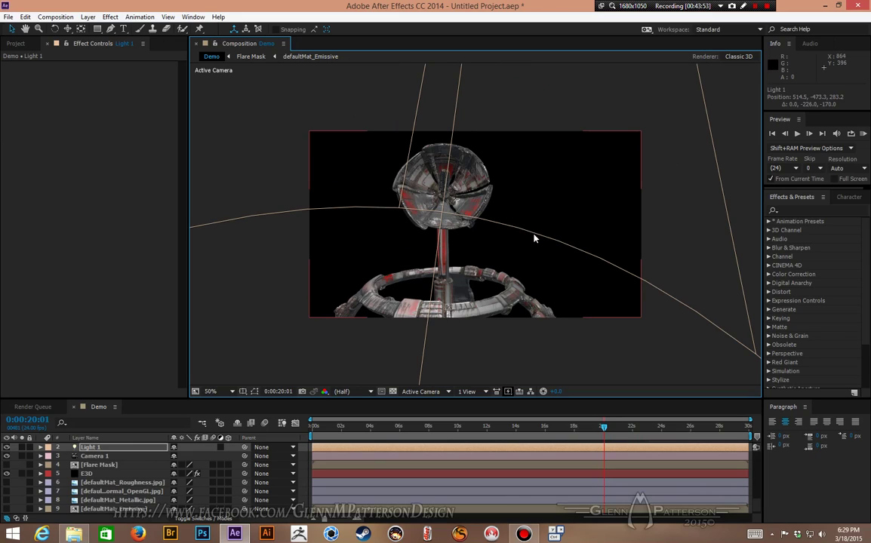
Enable shadows in the E3D layer's Element render settings, keeping the Shadow Mapping mode
click(95, 474)
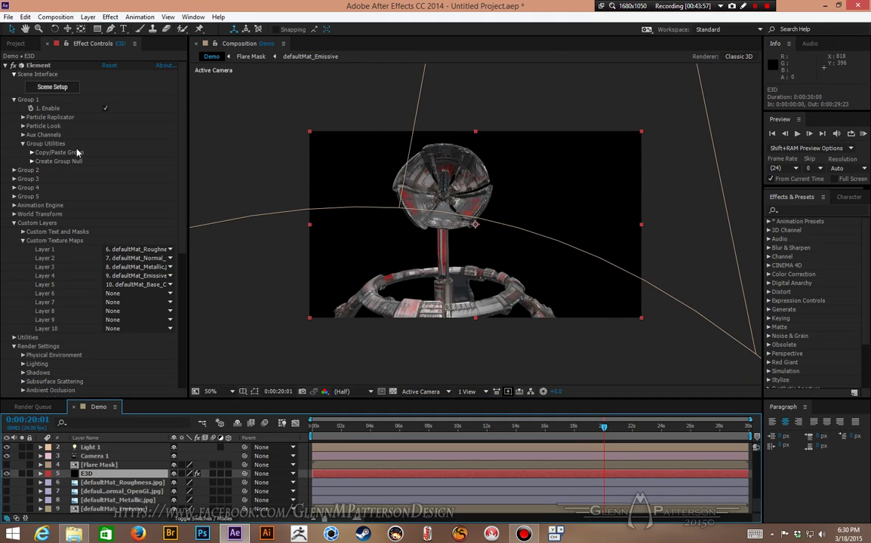
scroll(83, 262, down, 4)
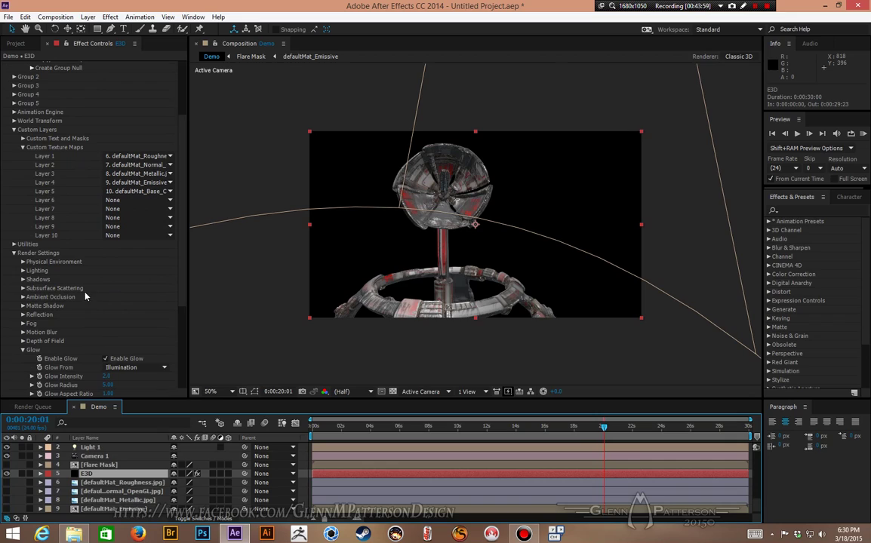
click(22, 280)
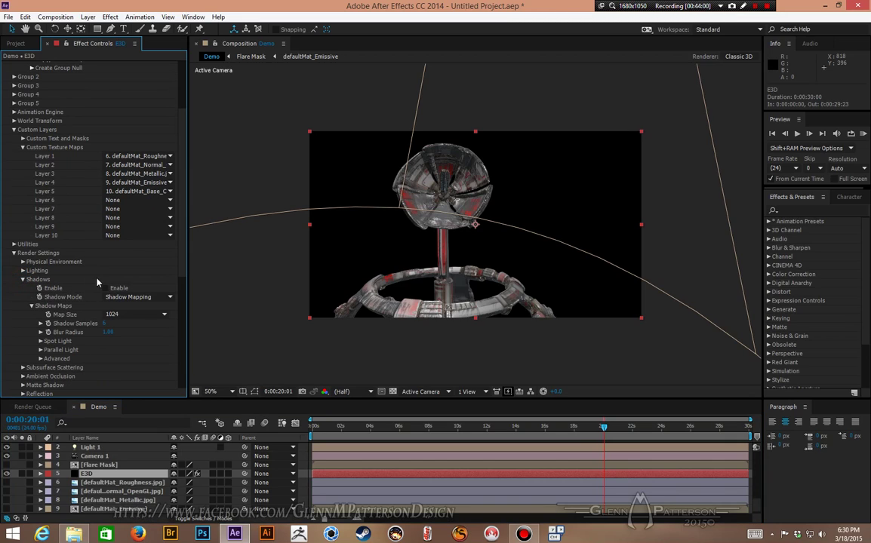
click(106, 289)
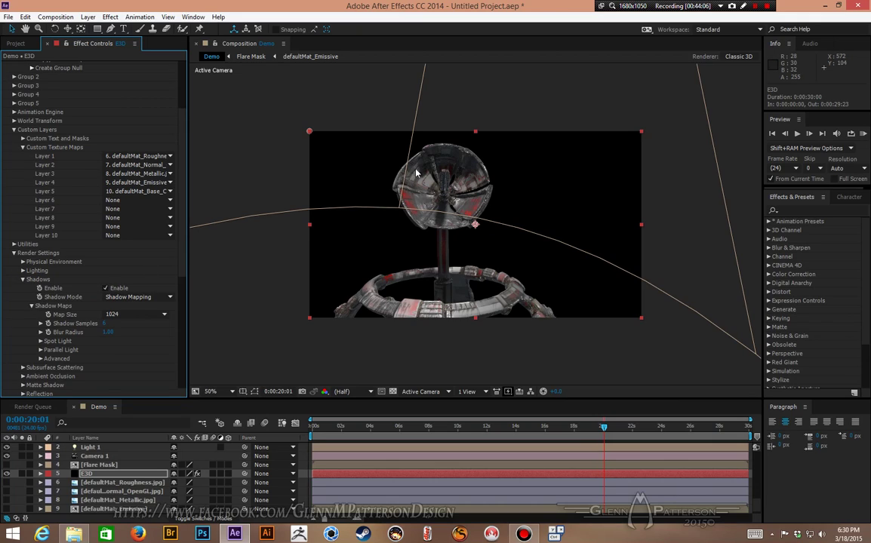
click(130, 297)
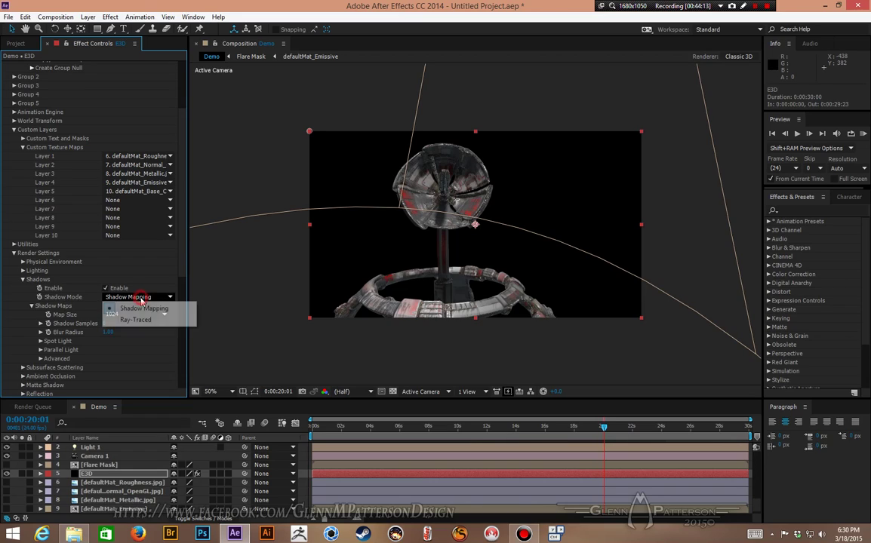
click(140, 299)
click(143, 297)
click(146, 294)
click(140, 293)
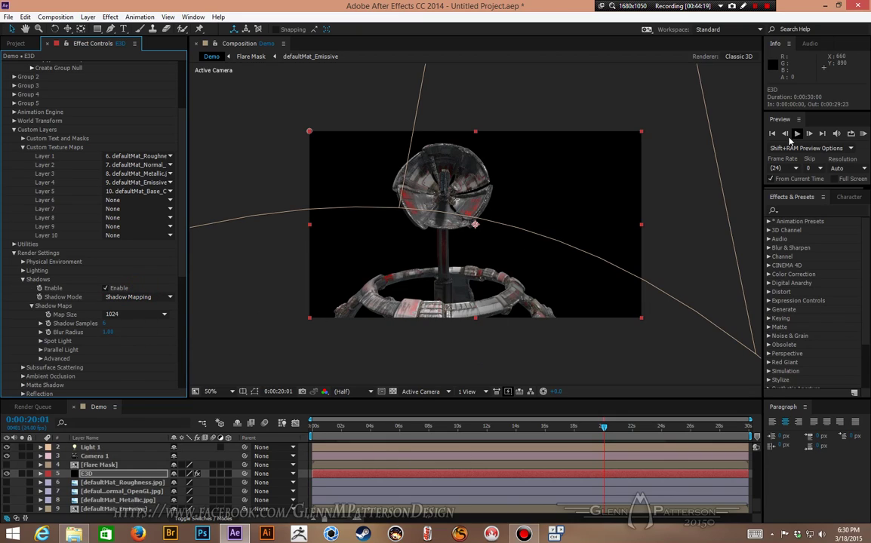
Examine the shadows on the model at 0:00:23:05, 0:00:25:00, 0:00:18:01 and 0:00:15:04
click(651, 428)
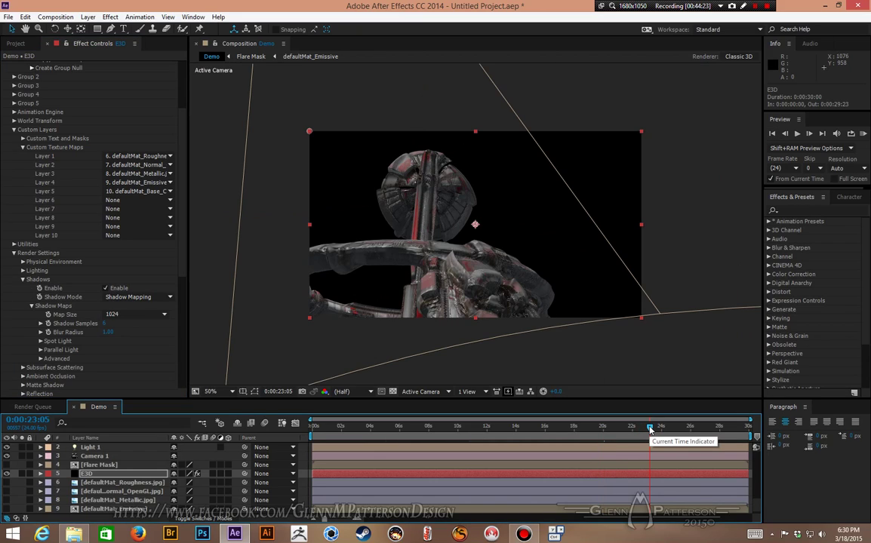
drag(651, 430, 674, 430)
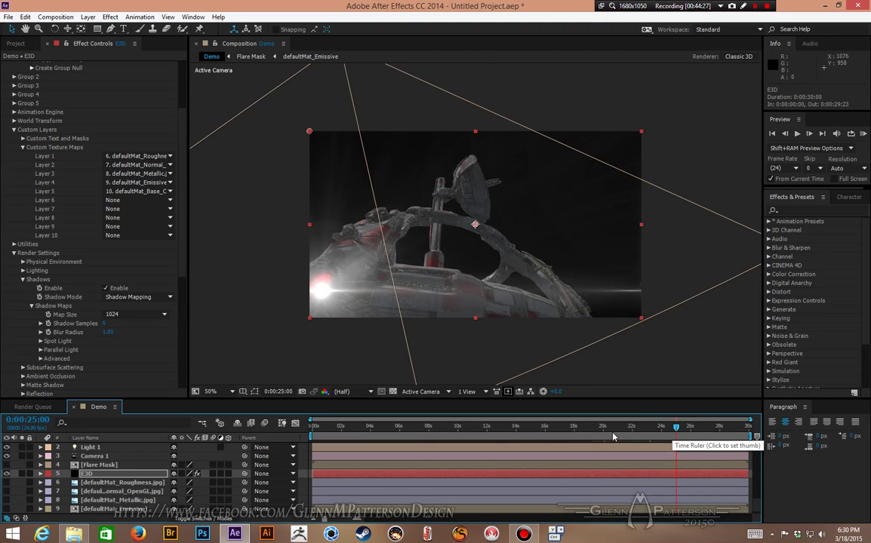
click(574, 428)
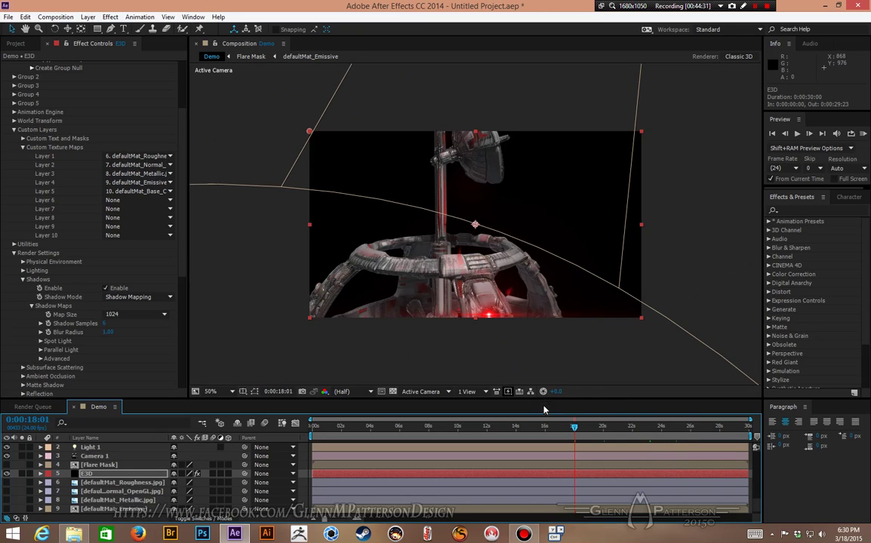
click(534, 430)
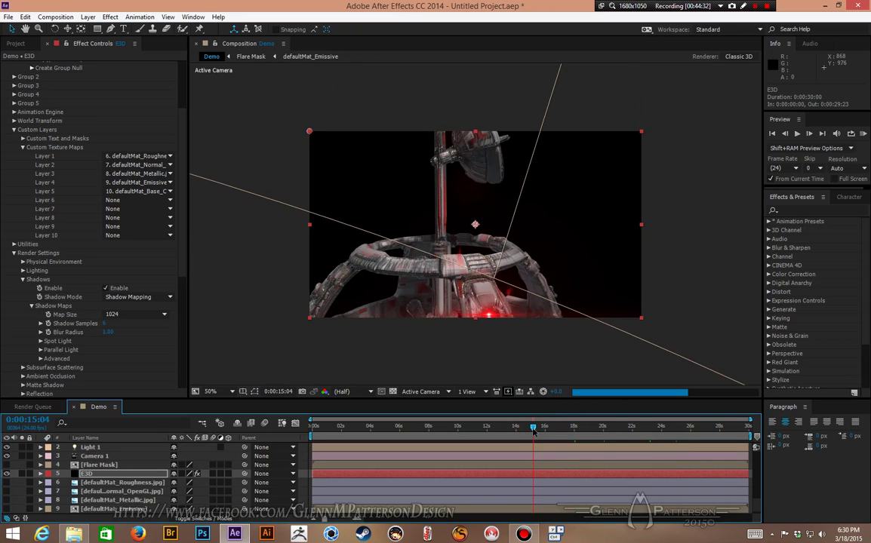
Enable ambient occlusion on the E3D layer's Element effect and set the SSAO Intensity to 10.3
scroll(20, 320, down, 3)
click(23, 307)
scroll(22, 306, down, 2)
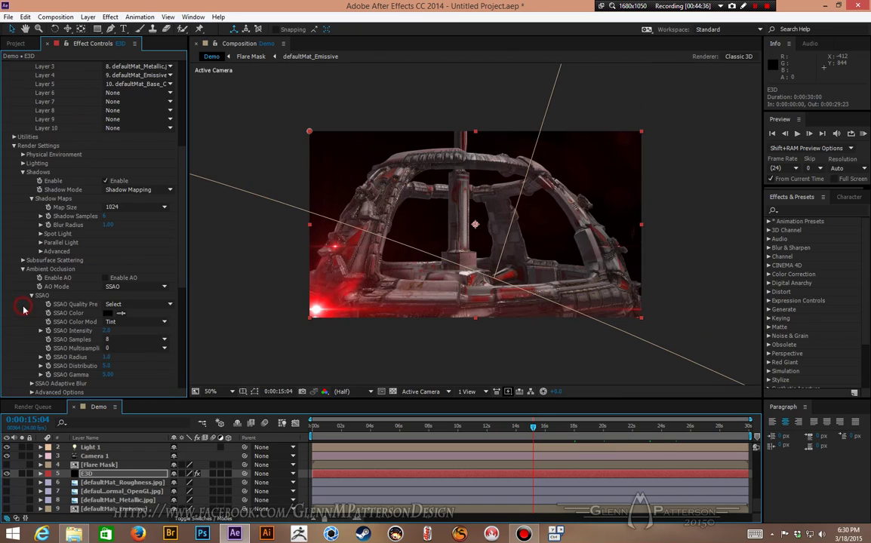
click(107, 279)
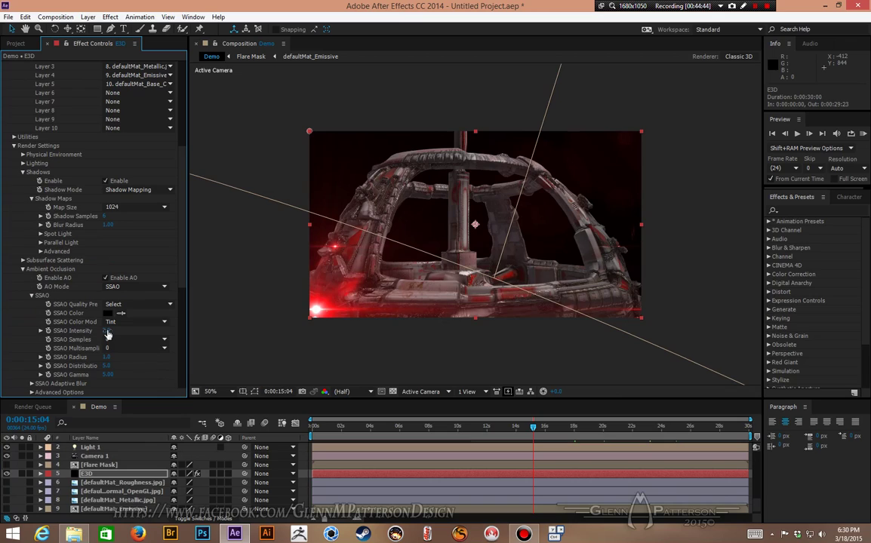
drag(108, 335, 117, 334)
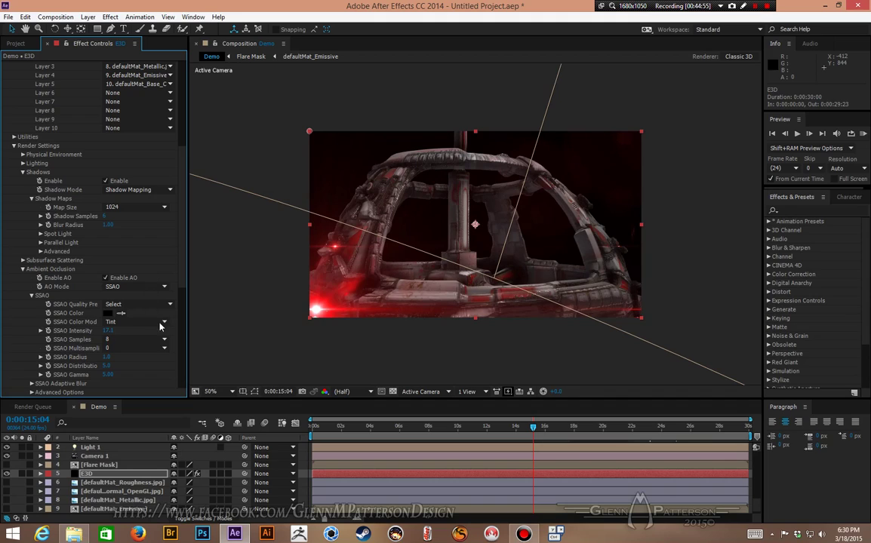
drag(108, 331, 97, 330)
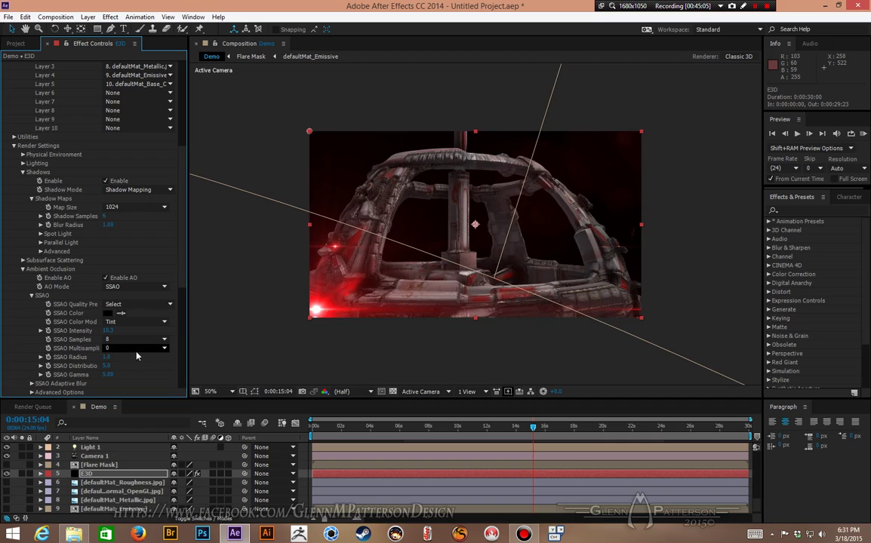
Look through the remaining Element render settings and examine the shaded model at 0:00:09:05
scroll(120, 260, down, 5)
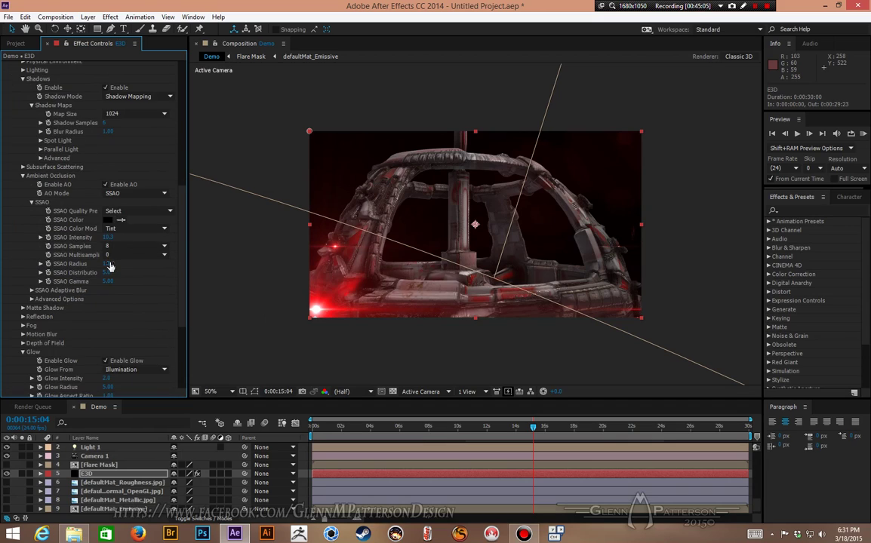
scroll(90, 255, down, 1)
click(447, 429)
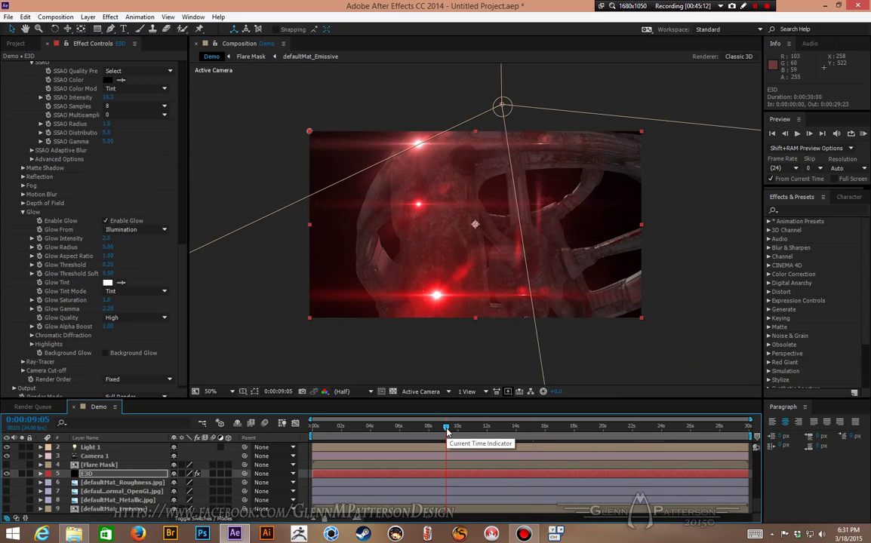
Examine the ambient occlusion, shadows and flares on the model at frames throughout the 30-second timeline, from 0:00:01:01 to 0:00:28:23
click(584, 428)
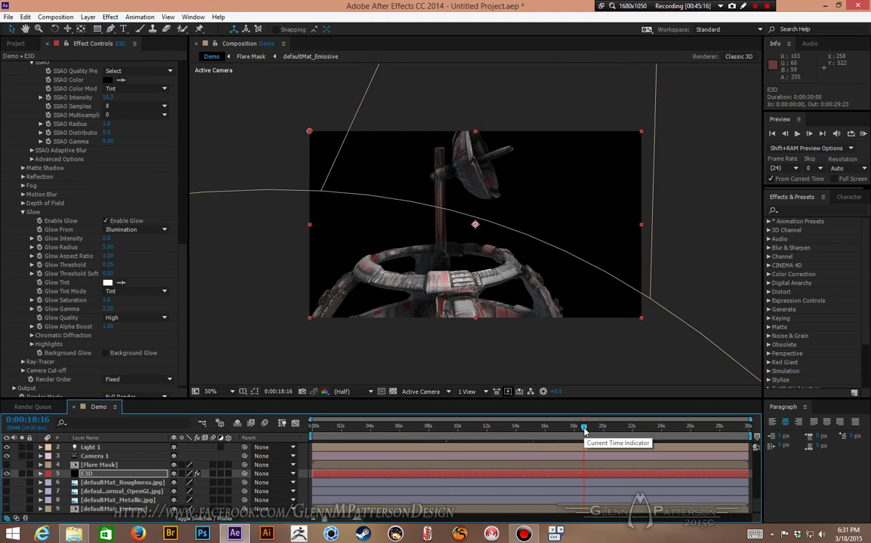
click(649, 428)
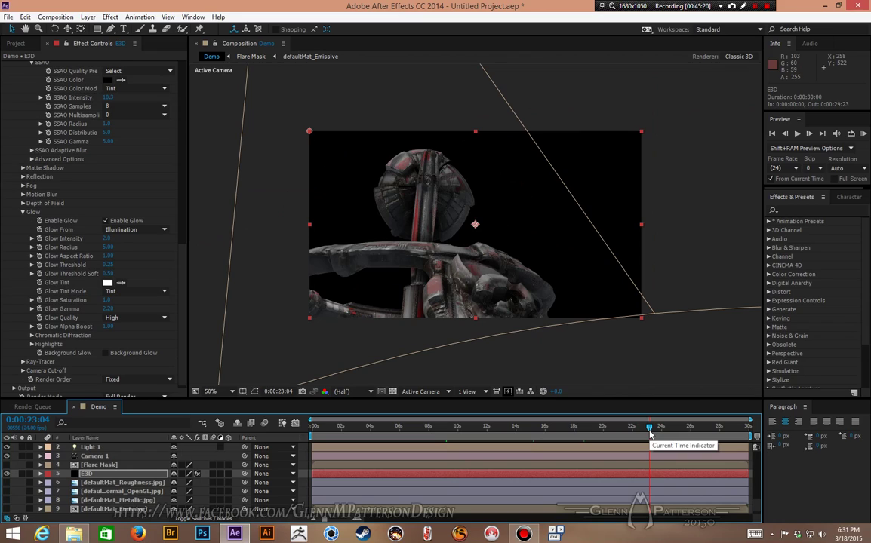
click(679, 428)
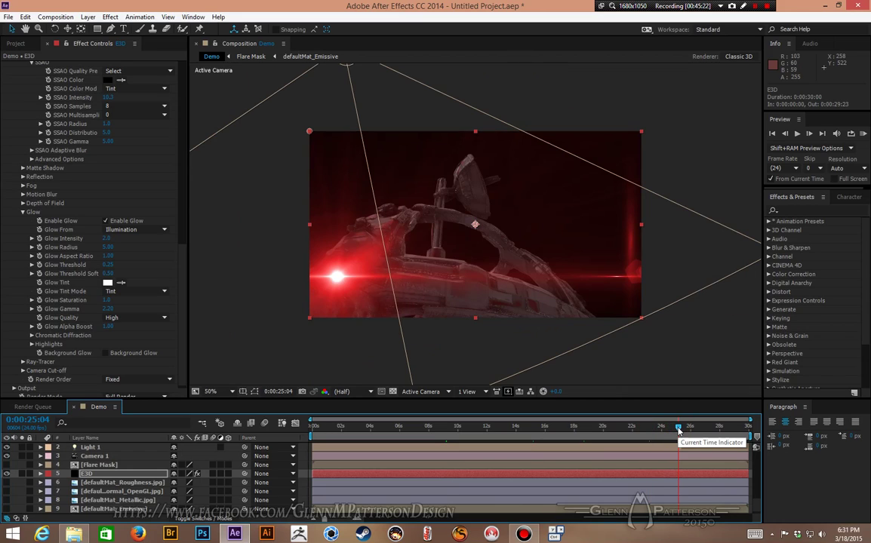
click(713, 428)
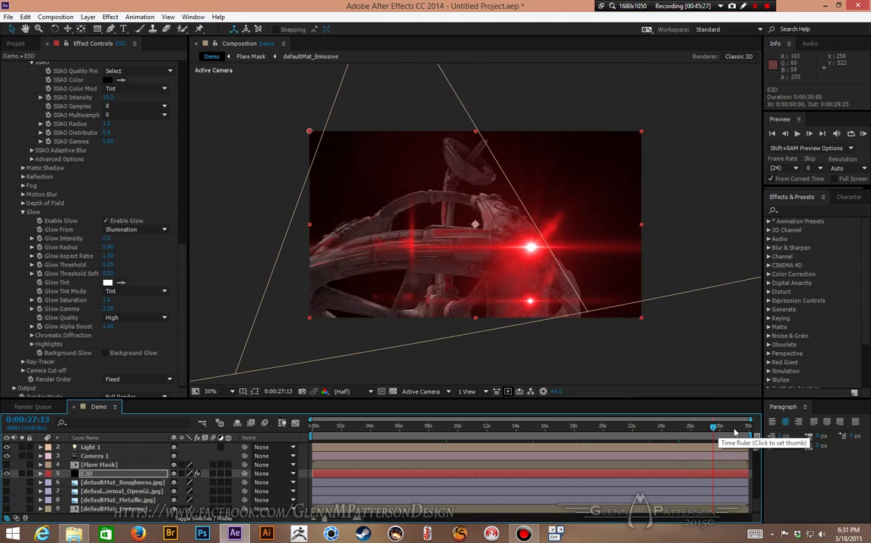
click(733, 428)
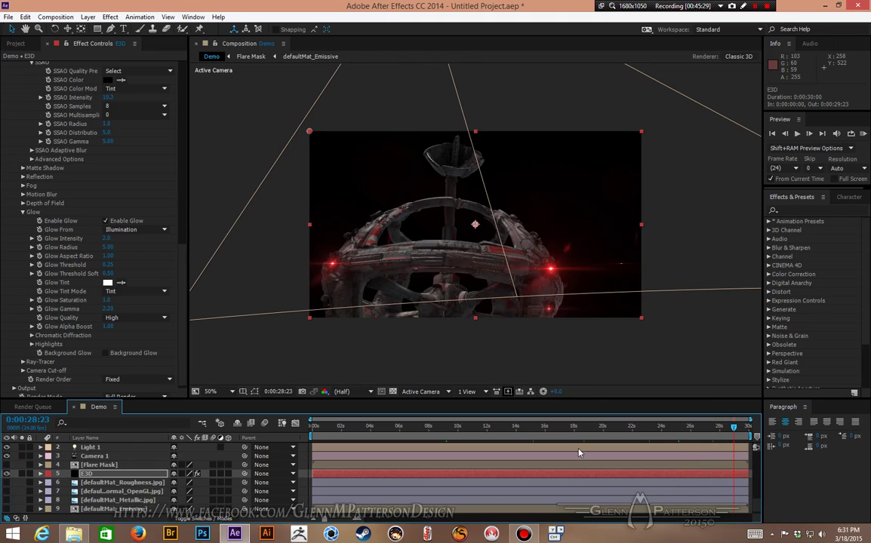
click(478, 428)
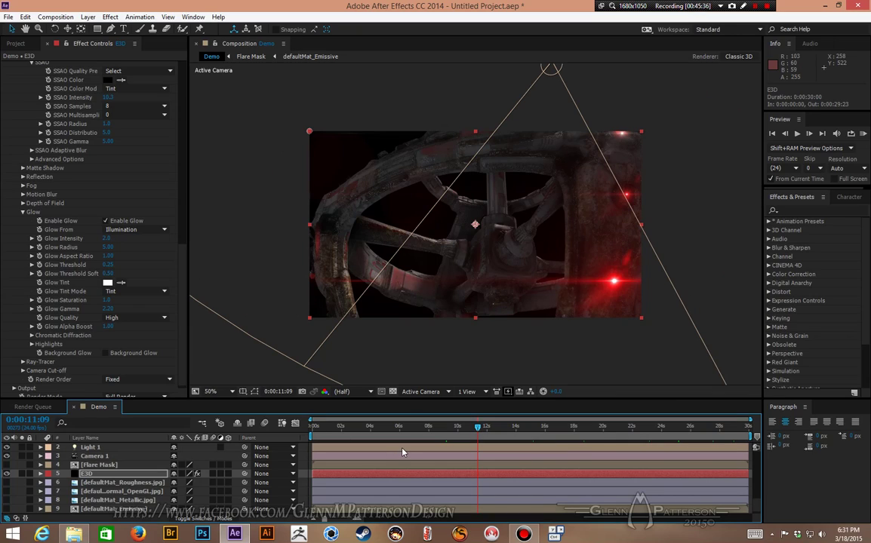
click(383, 428)
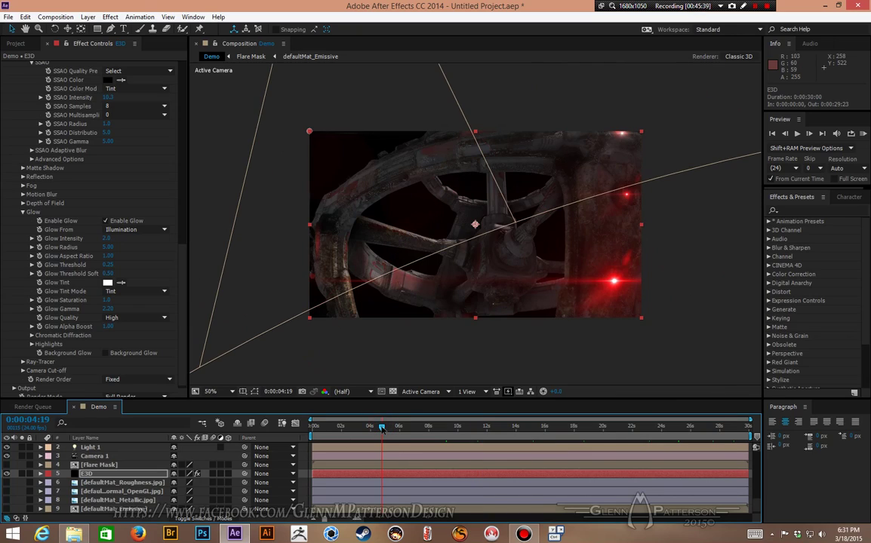
click(451, 428)
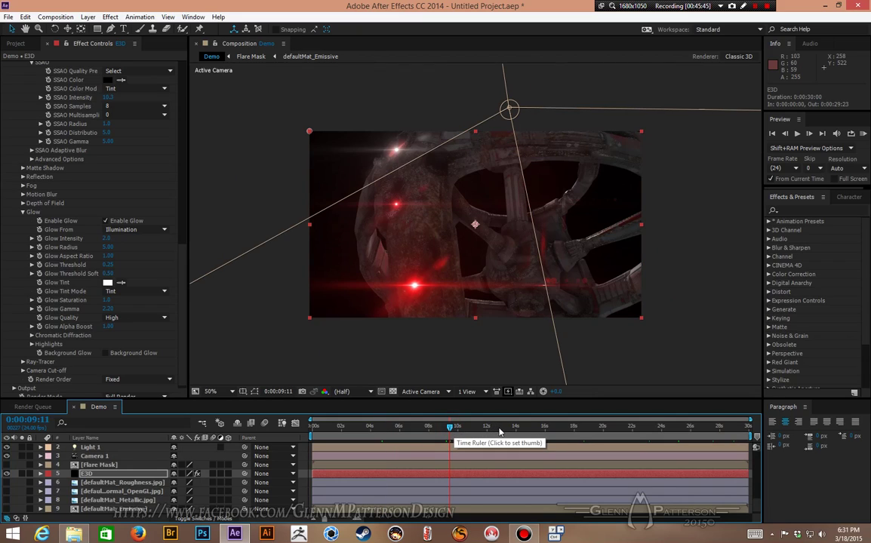
click(499, 430)
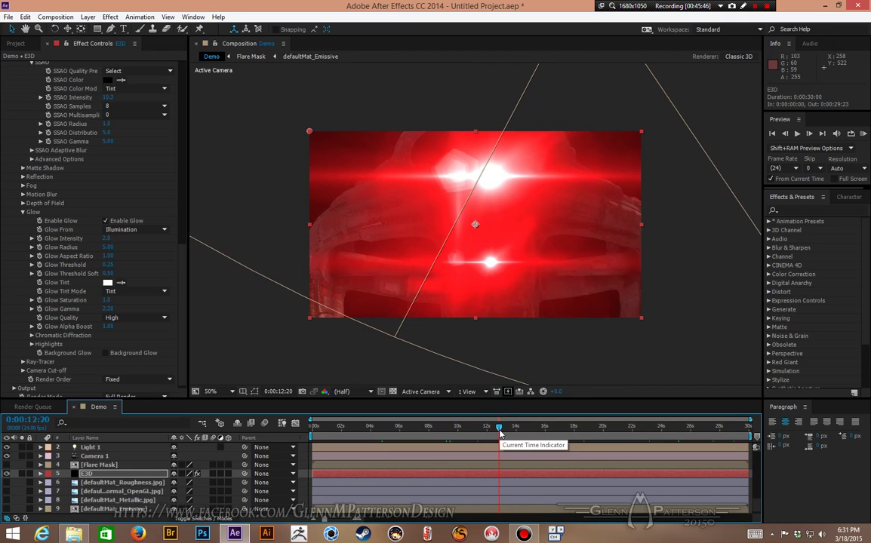
click(466, 428)
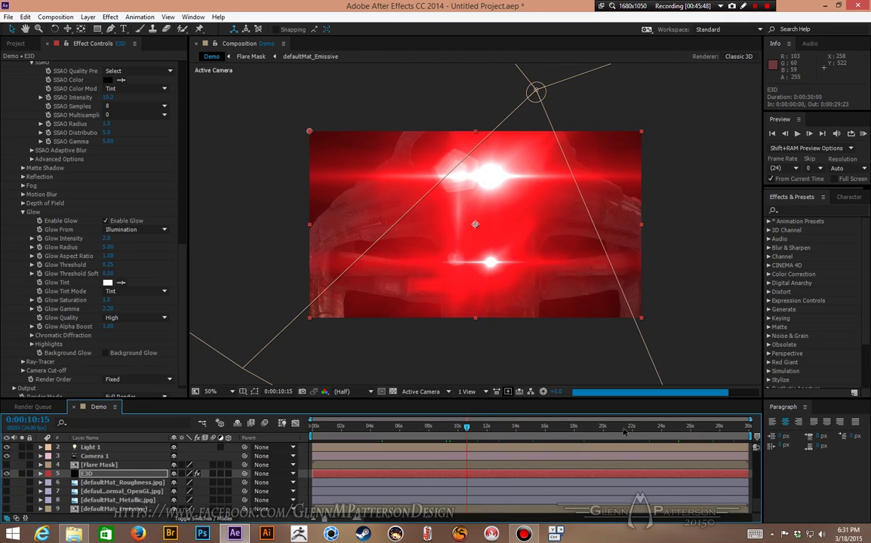
click(622, 428)
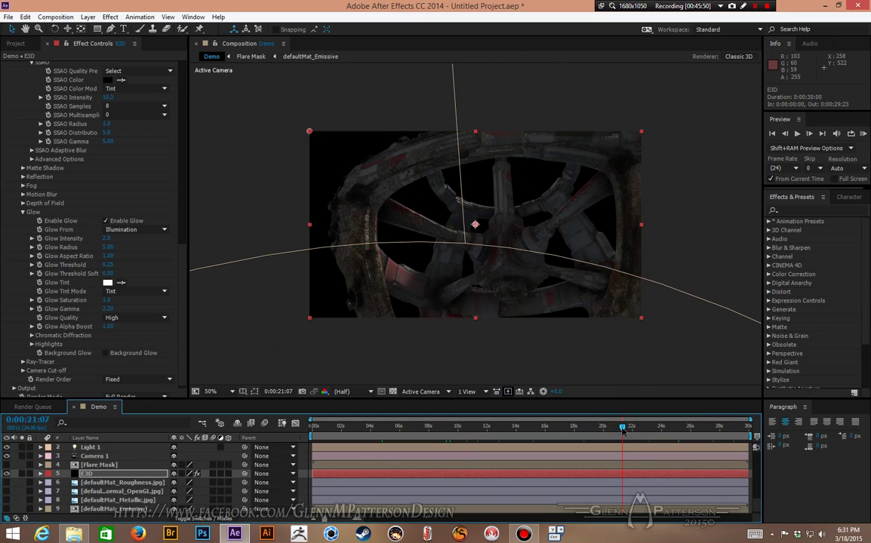
click(654, 428)
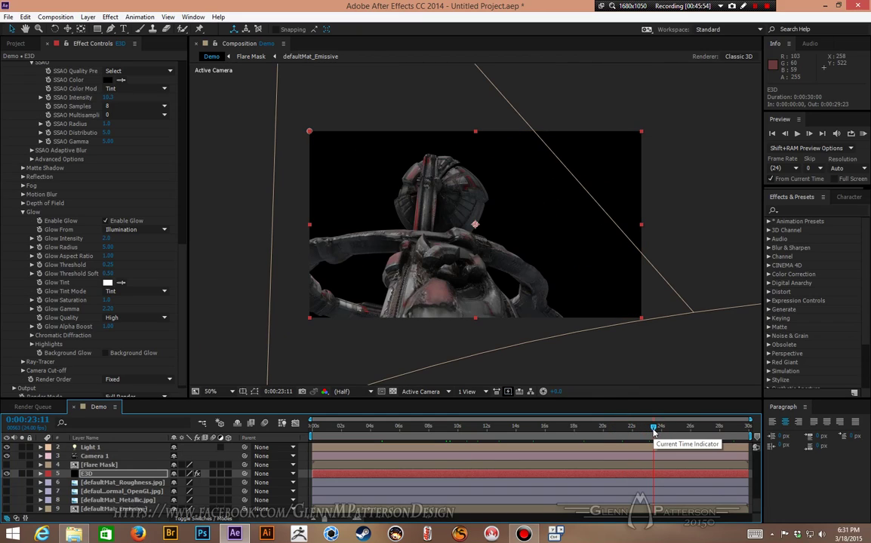
click(703, 428)
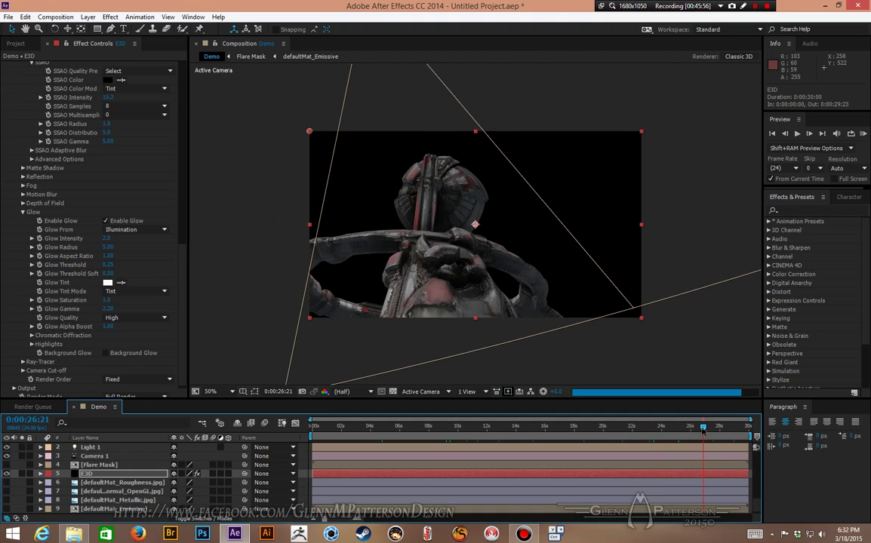
click(731, 428)
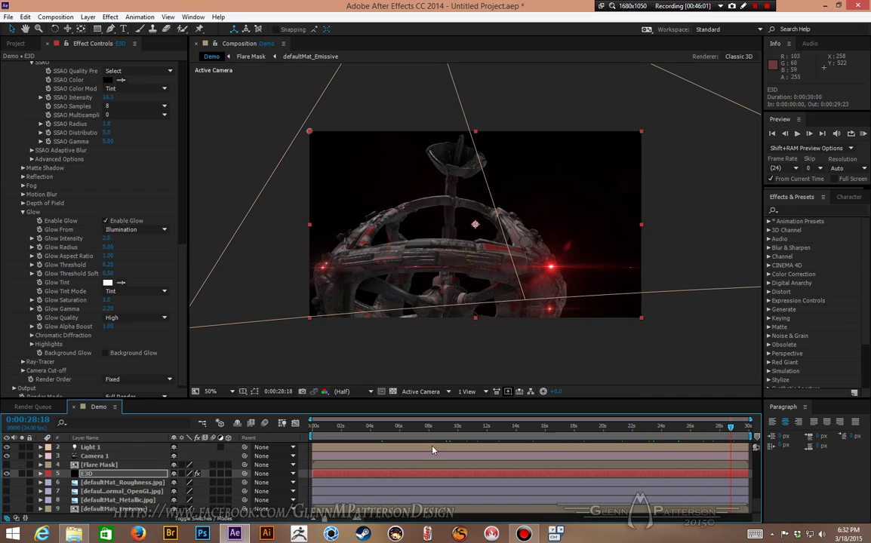
click(354, 428)
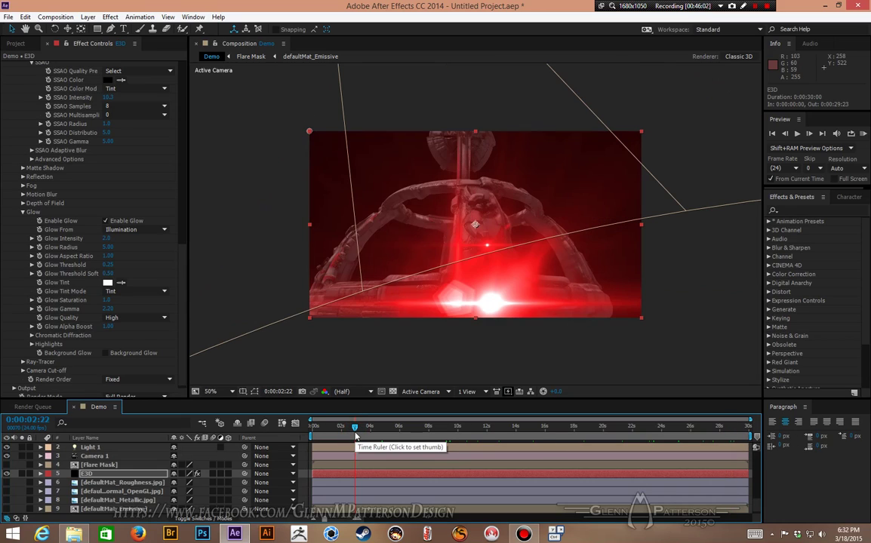
click(328, 428)
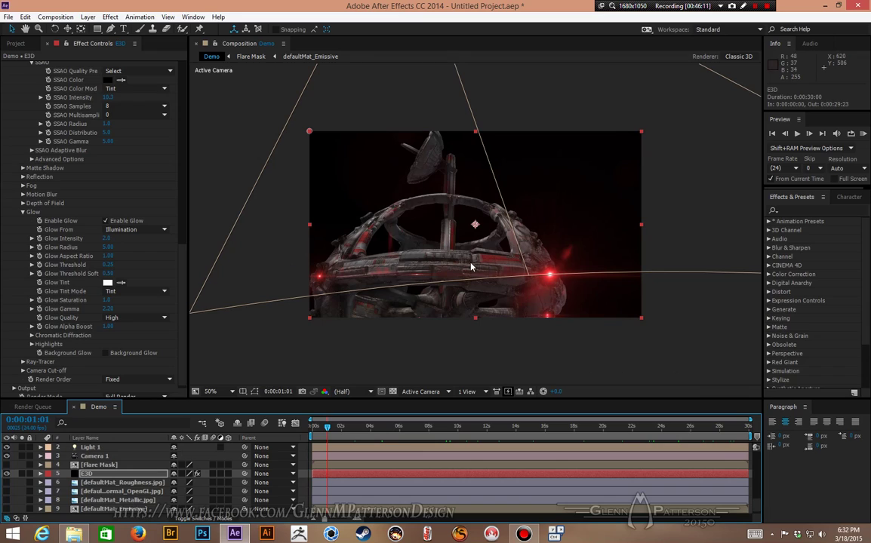
click(708, 429)
click(413, 428)
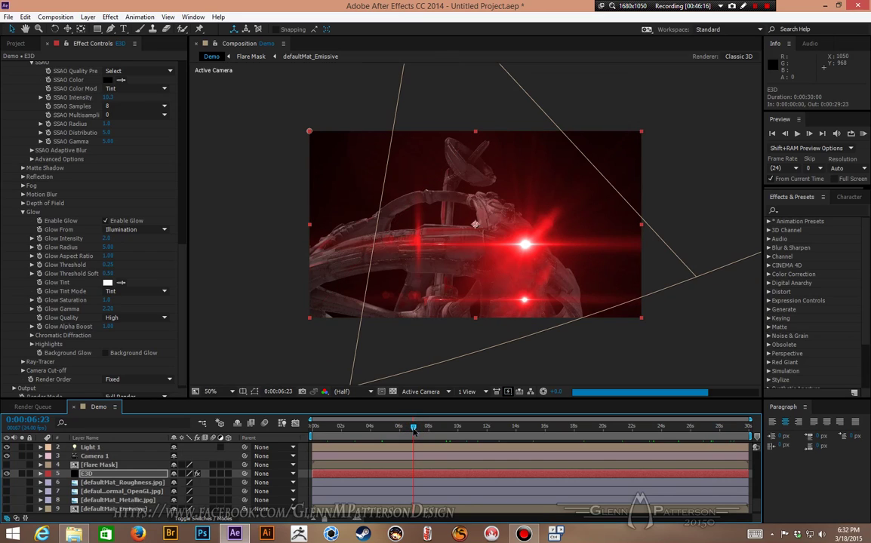
drag(413, 429, 399, 429)
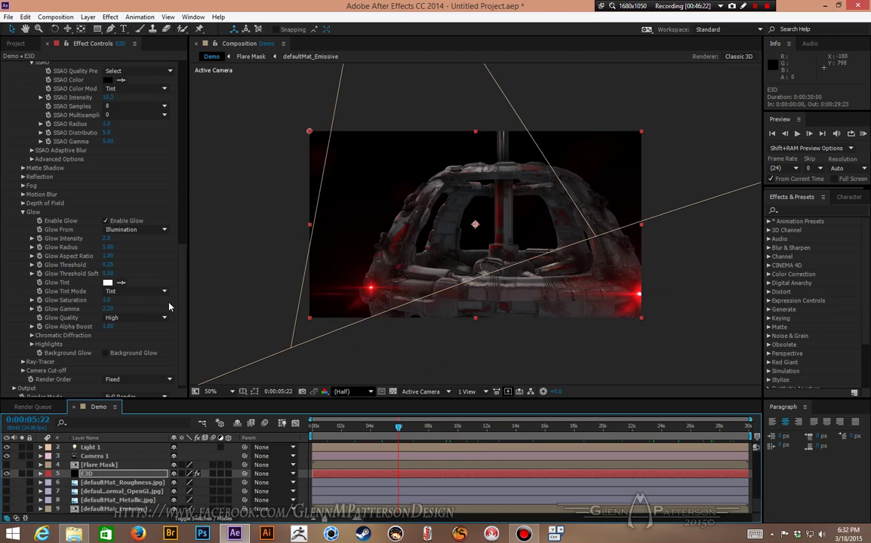
Collapse the Flares layer and add a new adjustment layer directly above Light 1
scroll(129, 463, up, 5)
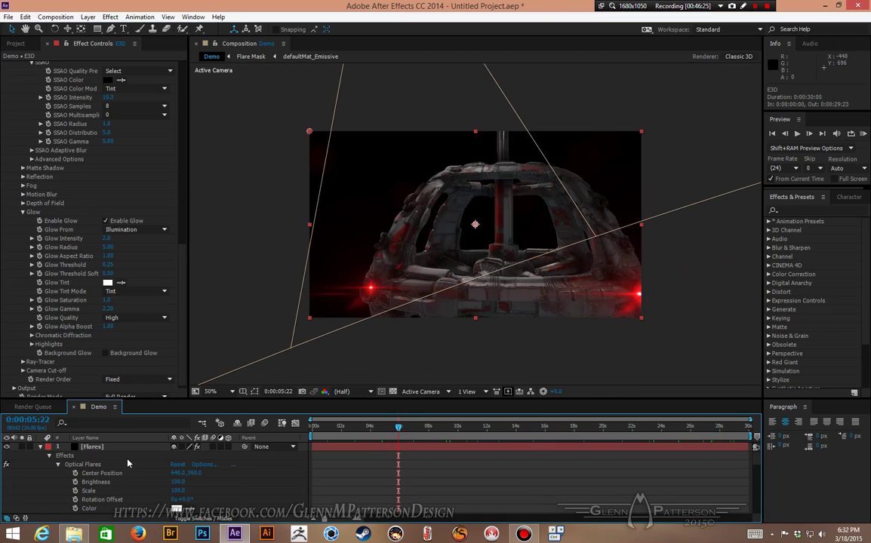
click(41, 447)
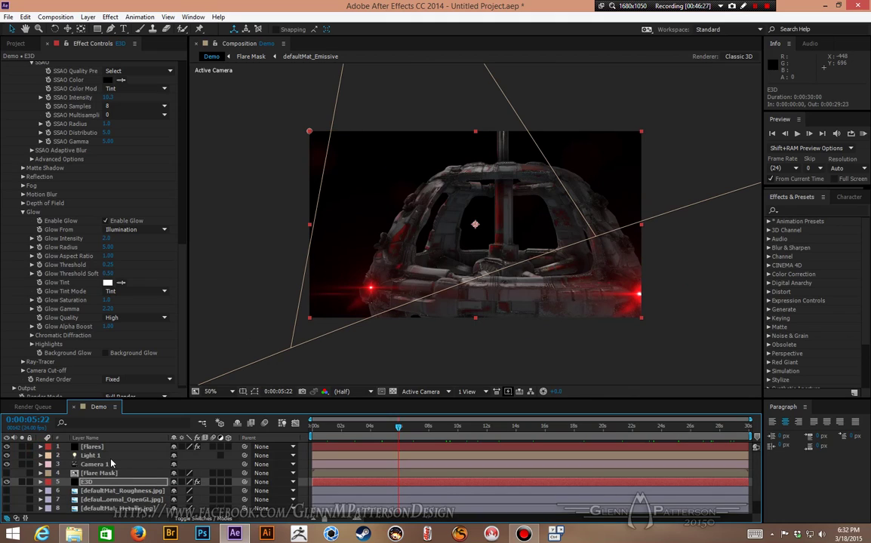
click(113, 456)
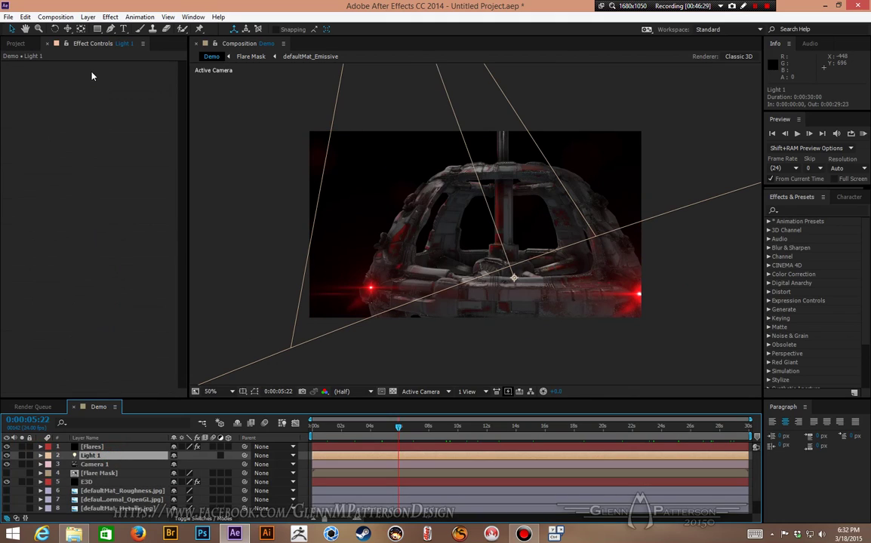
click(112, 18)
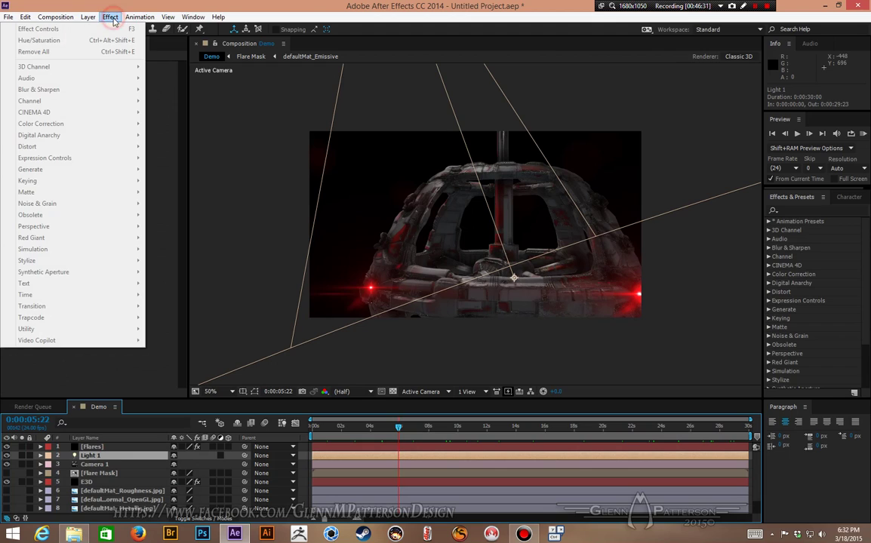
mouse_move(168, 17)
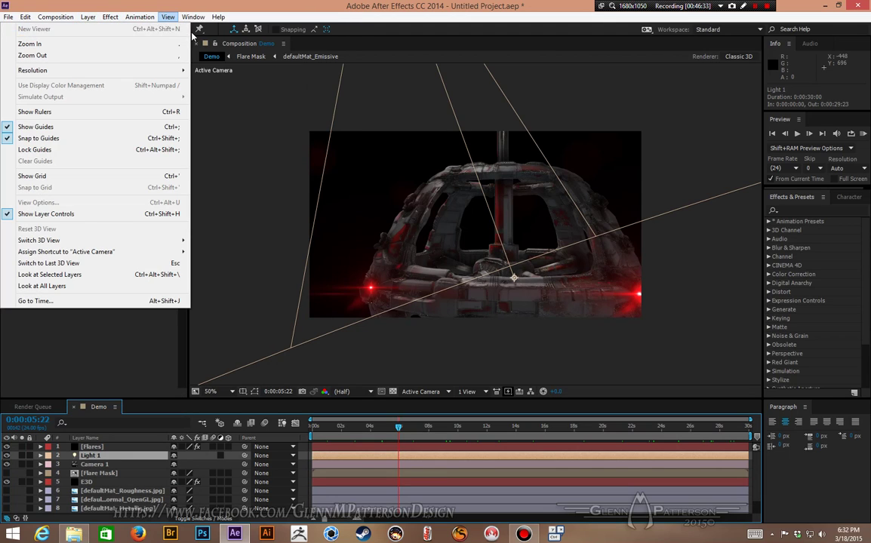
mouse_move(94, 22)
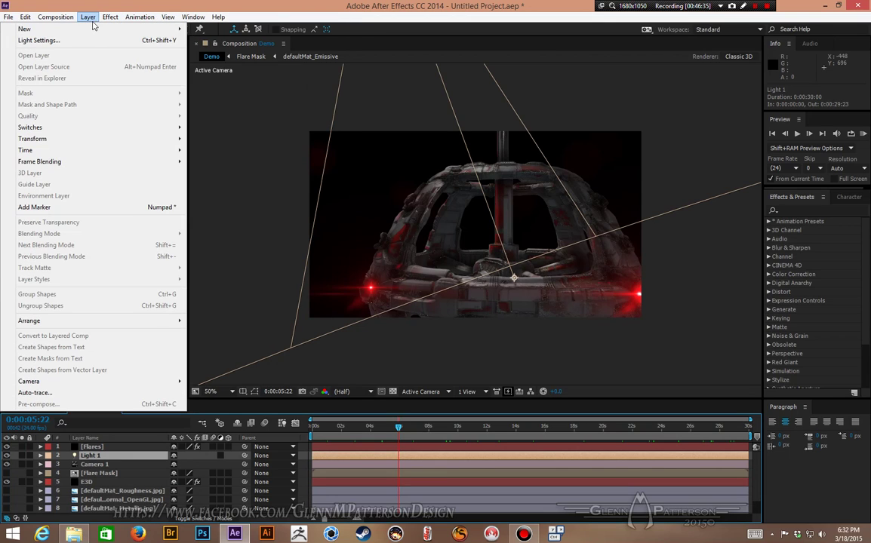
mouse_move(136, 30)
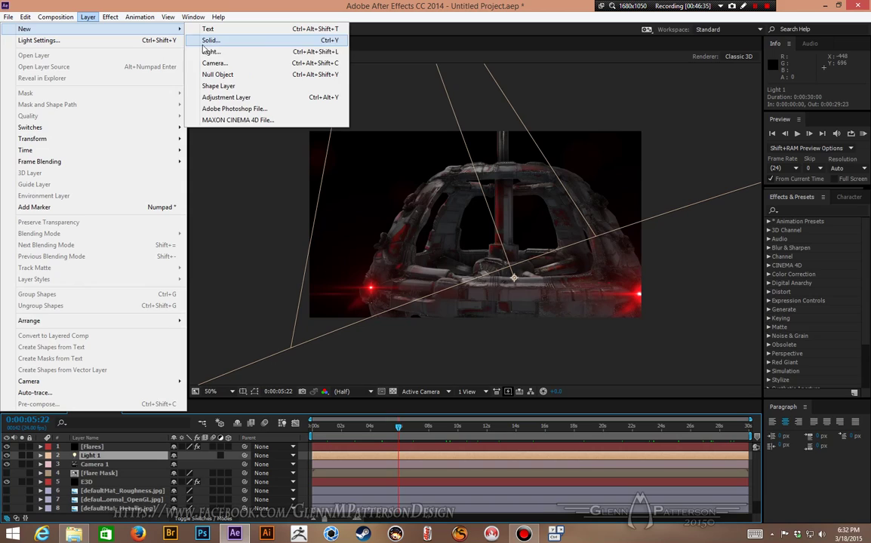
click(216, 99)
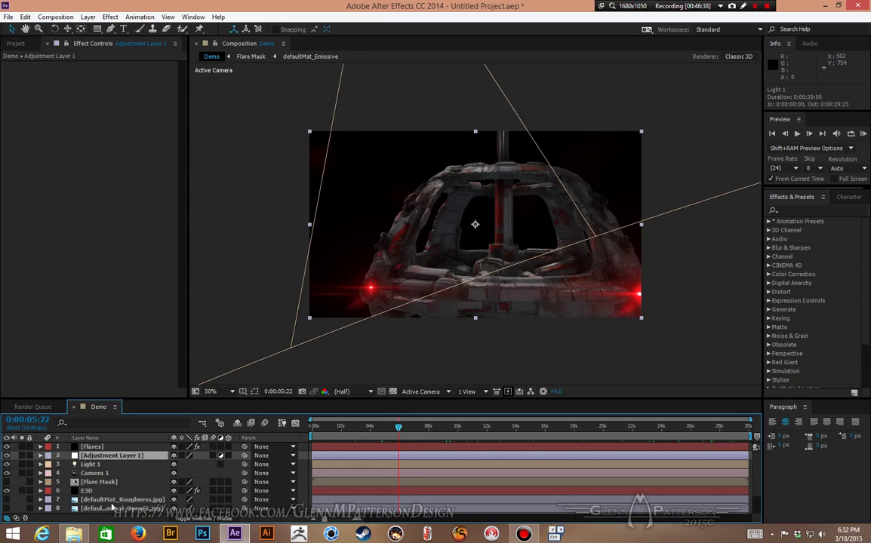
Apply the Stylize Glow effect to Adjustment Layer 1
right_click(155, 458)
mouse_move(195, 196)
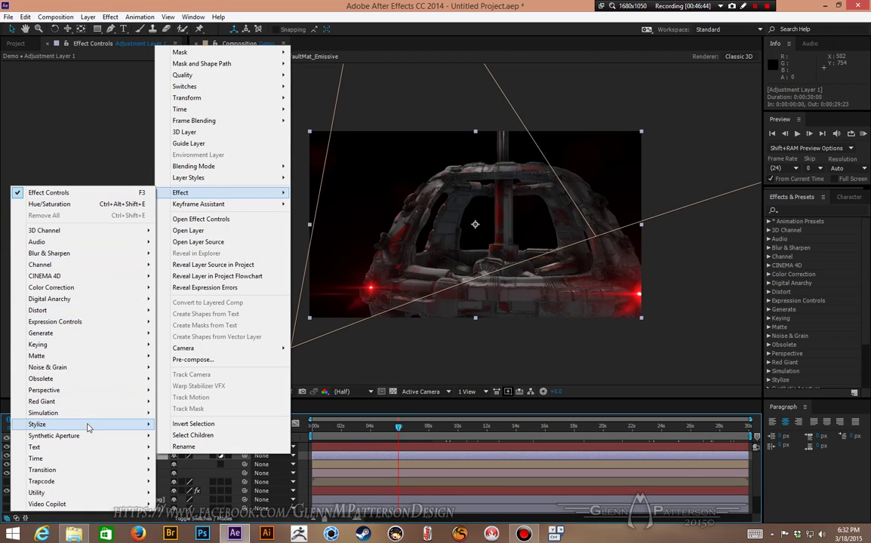
mouse_move(87, 428)
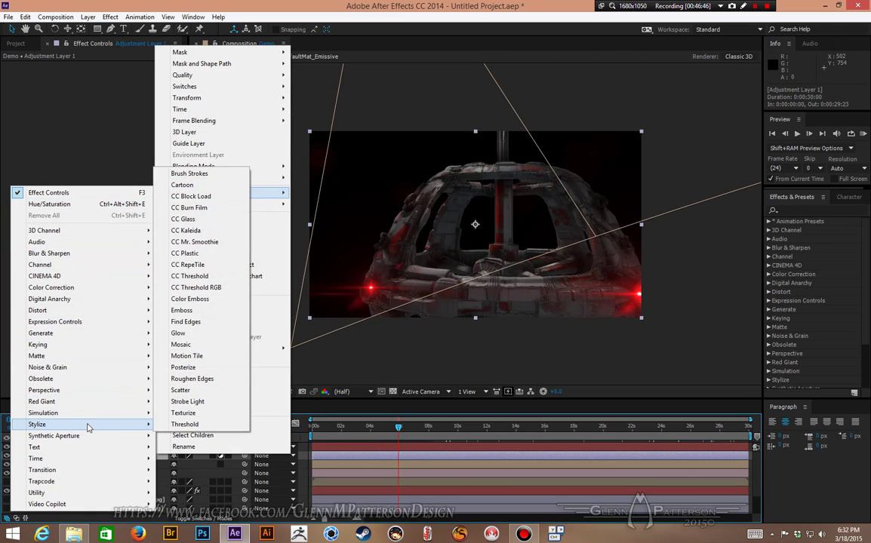
click(188, 335)
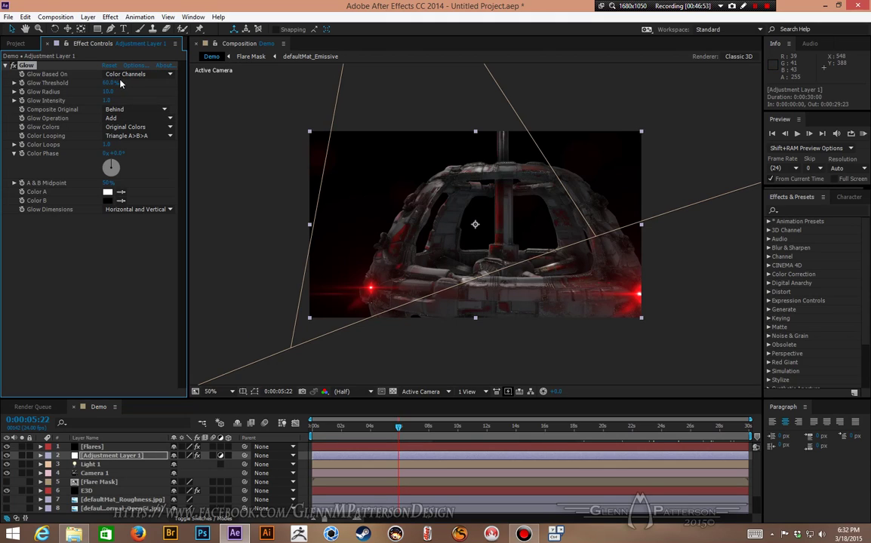
Raise the adjustment layer's Glow Radius to about 48 and check the glow at 0:00:18:15 and 0:00:17:16
click(470, 429)
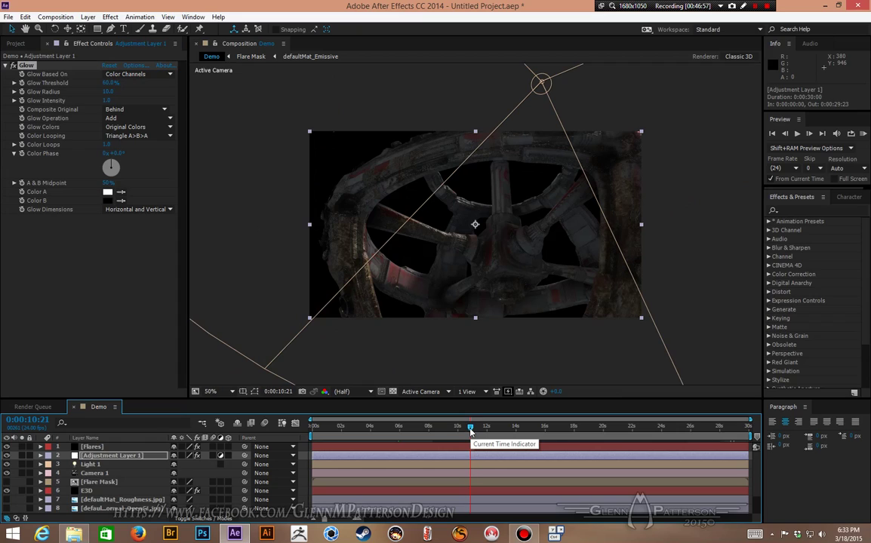
click(355, 429)
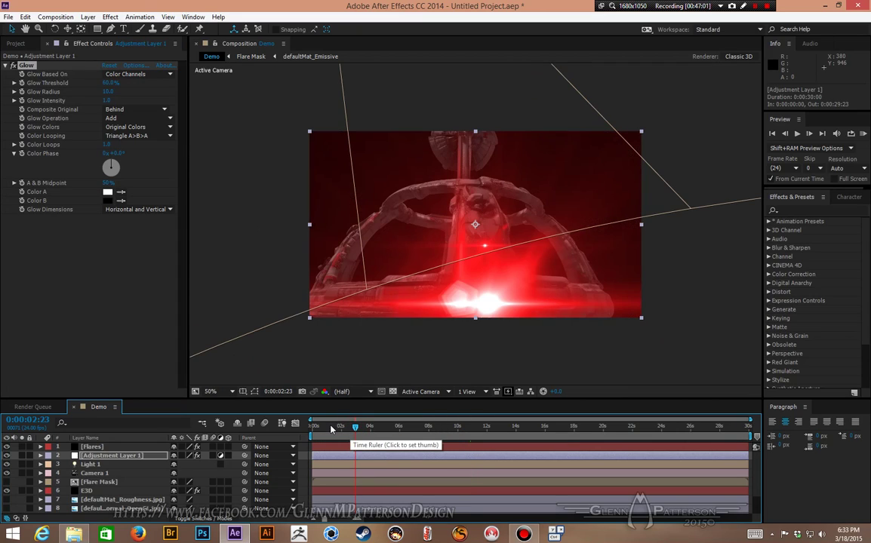
click(330, 428)
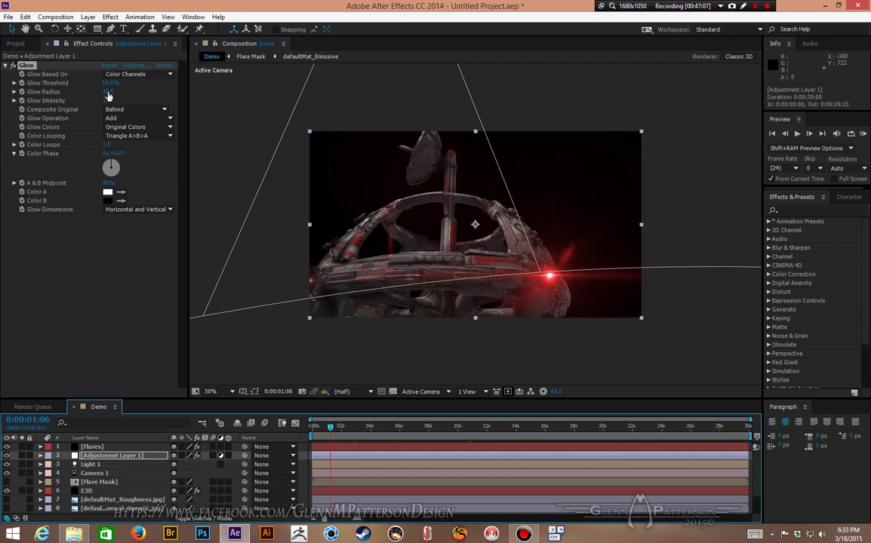
drag(98, 89, 125, 99)
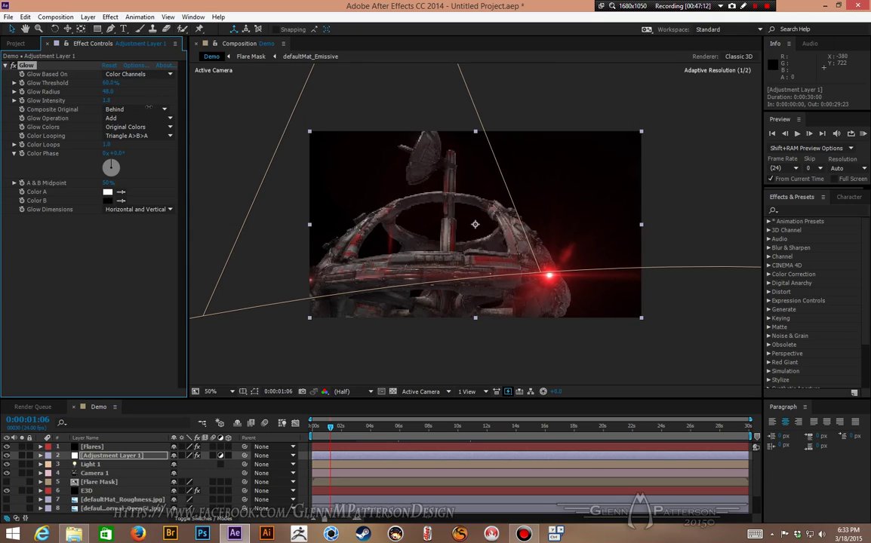
click(584, 429)
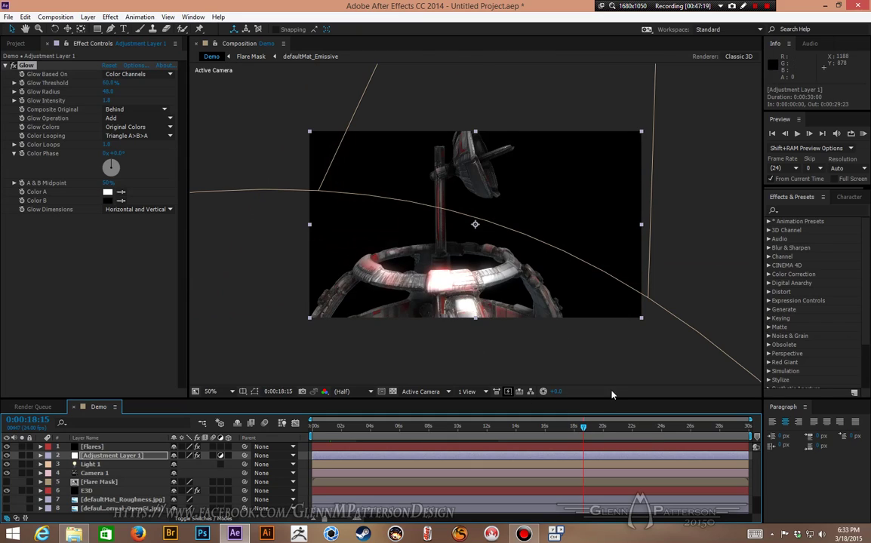
click(571, 428)
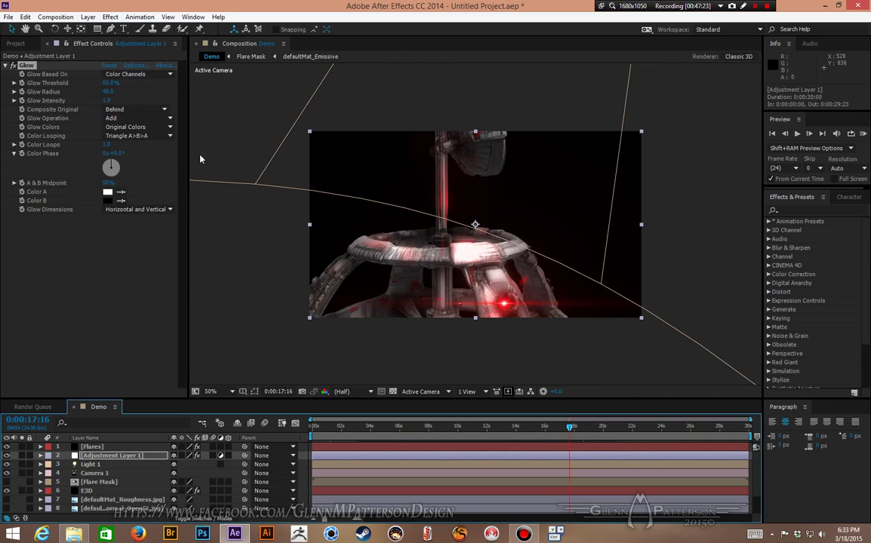
Set the adjustment layer's Glow Intensity to 1.1 and raise its Glow Threshold to about 71.4%
click(109, 102)
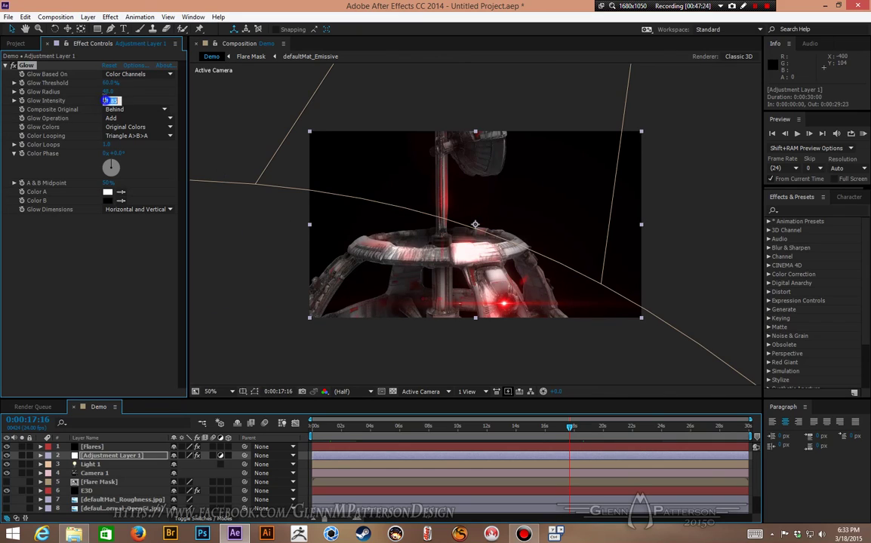
text(1.1)
key(Return)
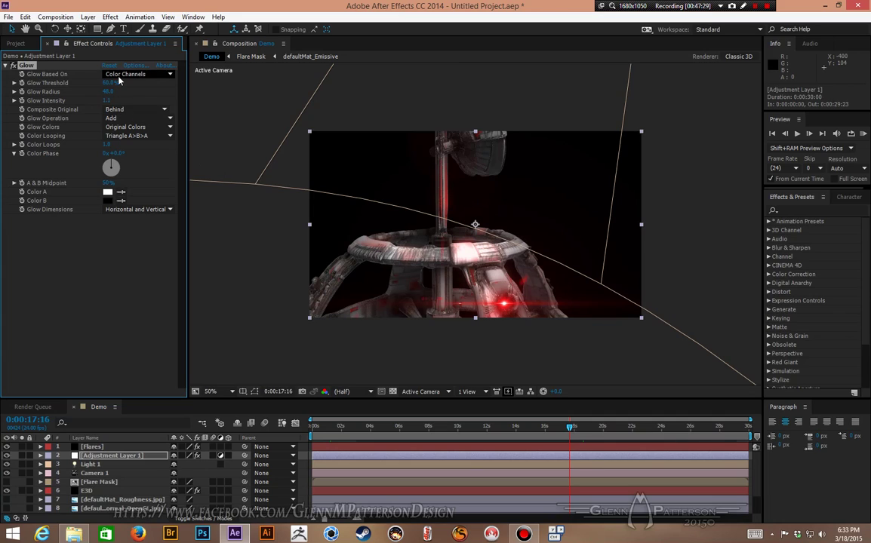
drag(110, 83, 128, 84)
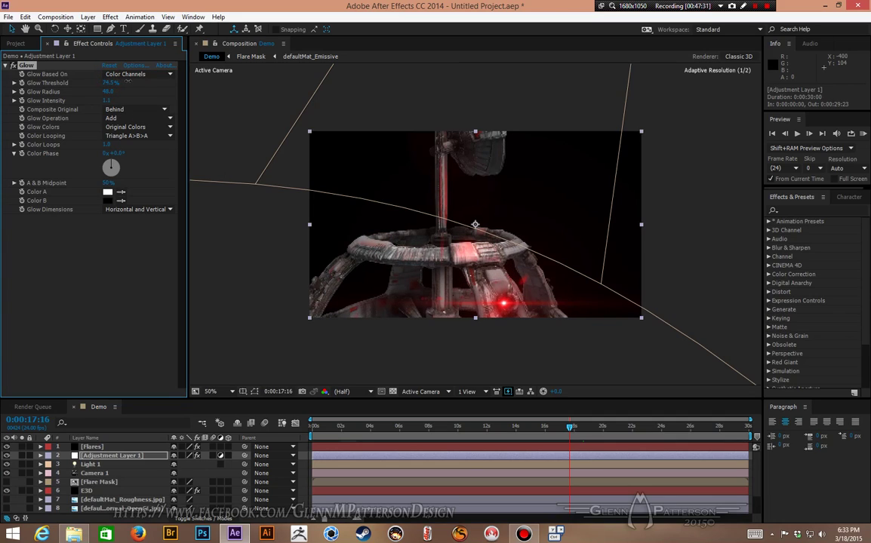
click(120, 118)
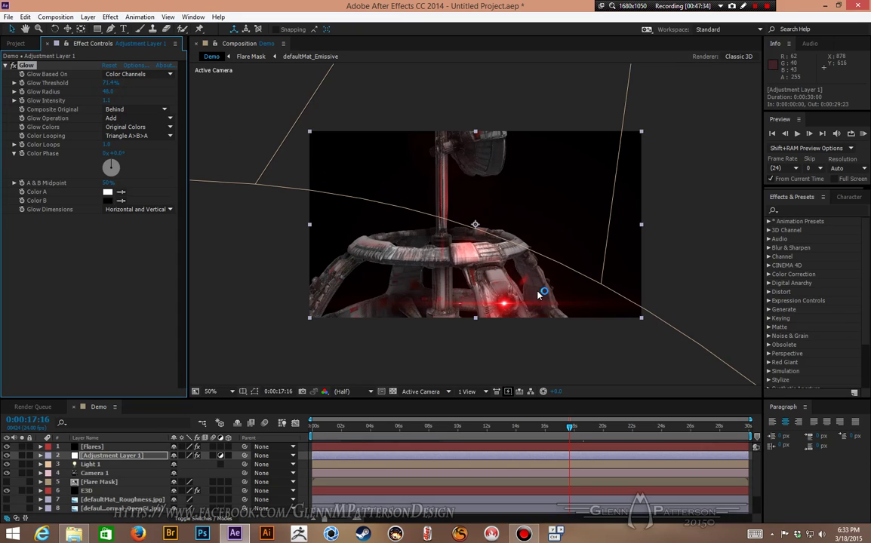
Apply the Levels color correction effect to Adjustment Layer 1
click(114, 267)
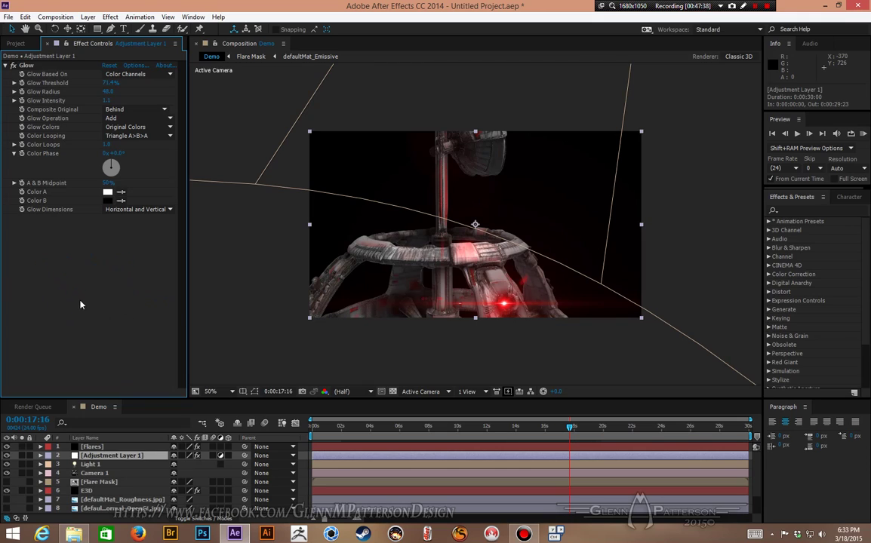
right_click(95, 274)
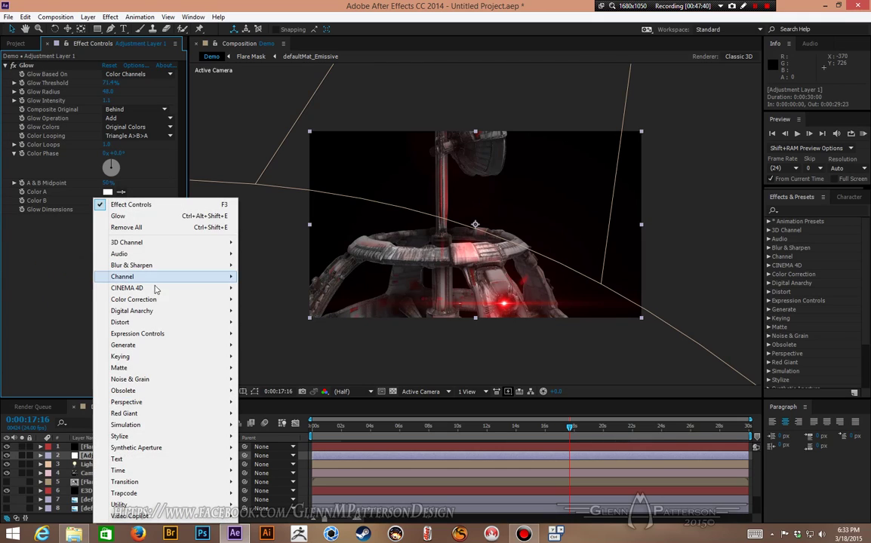
mouse_move(177, 299)
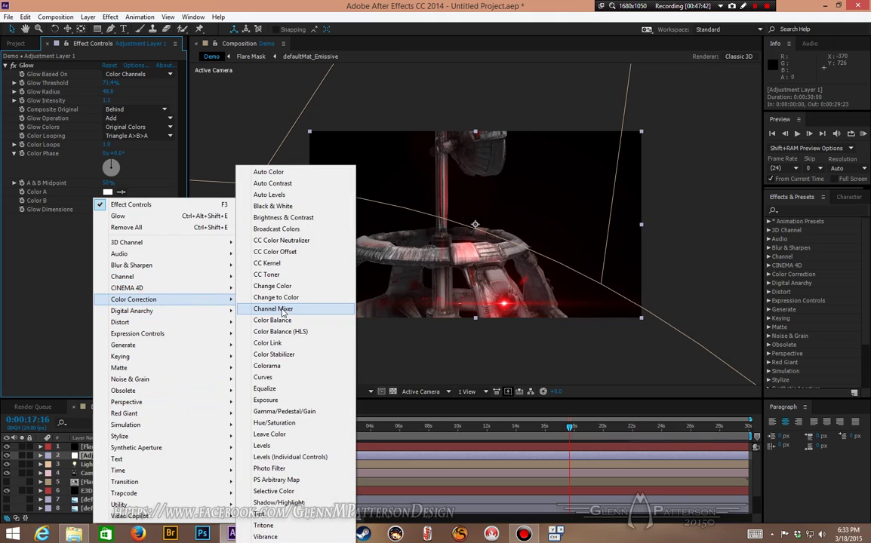
click(262, 445)
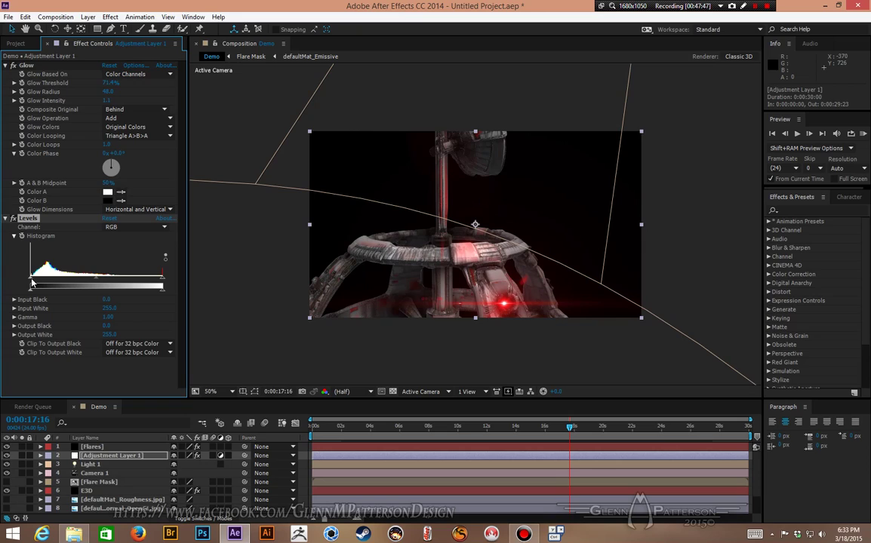
Set Levels to Input Black 20, Input White about 246 and Gamma about 0.93, and place it above Glow in the effect order
drag(31, 283, 43, 285)
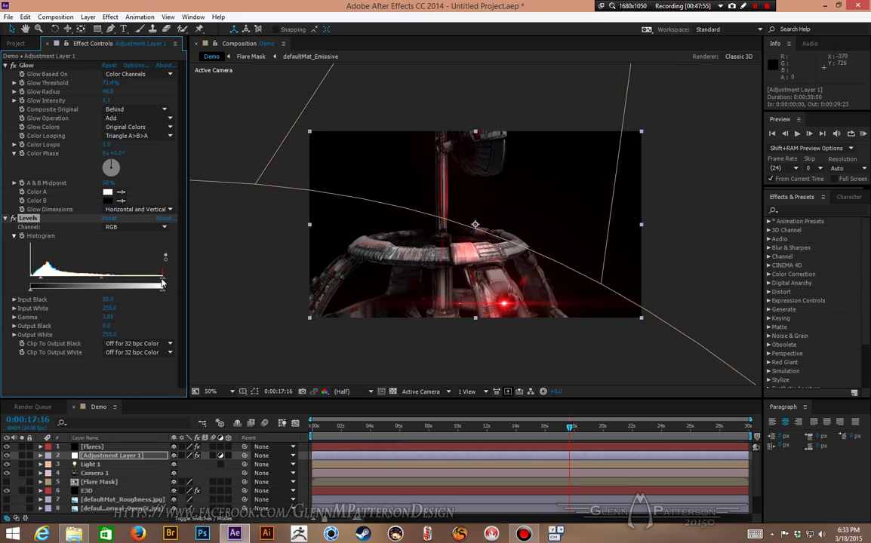
mouse_move(162, 283)
mouse_down()
mouse_move(132, 283)
mouse_move(160, 284)
mouse_up()
drag(34, 220, 24, 67)
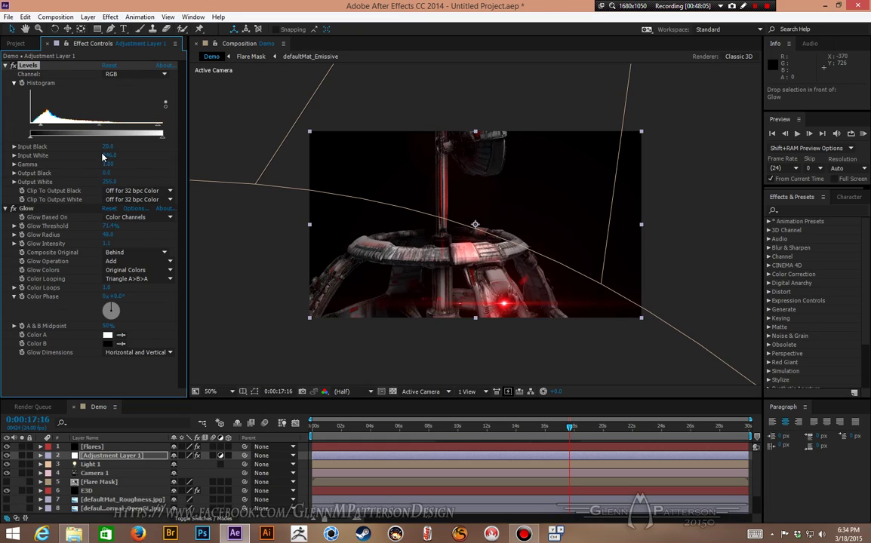
mouse_move(100, 132)
mouse_down()
mouse_move(91, 129)
mouse_move(110, 129)
mouse_move(104, 133)
mouse_up()
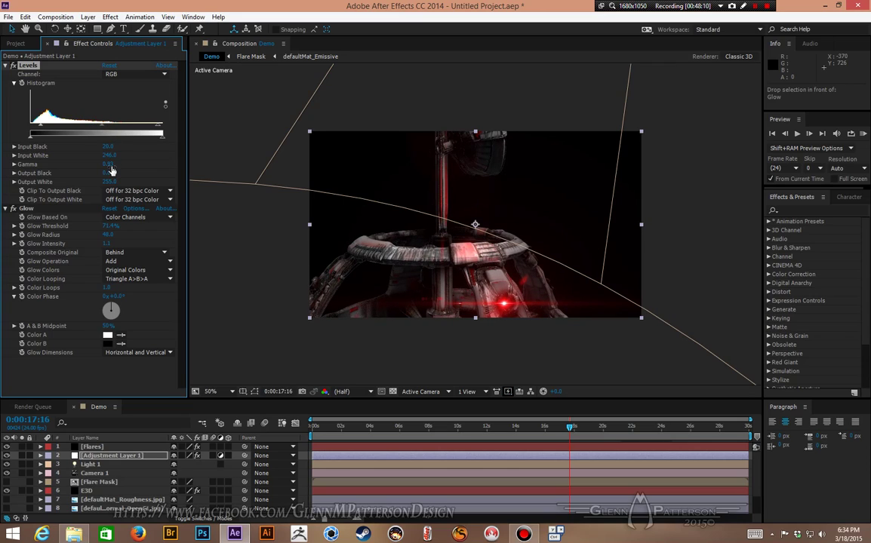
Check the Levels and Glow result at frames across the timeline, including 0:00:07:08, 0:00:25:09, 0:00:28:23 and 0:00:20:05
click(420, 430)
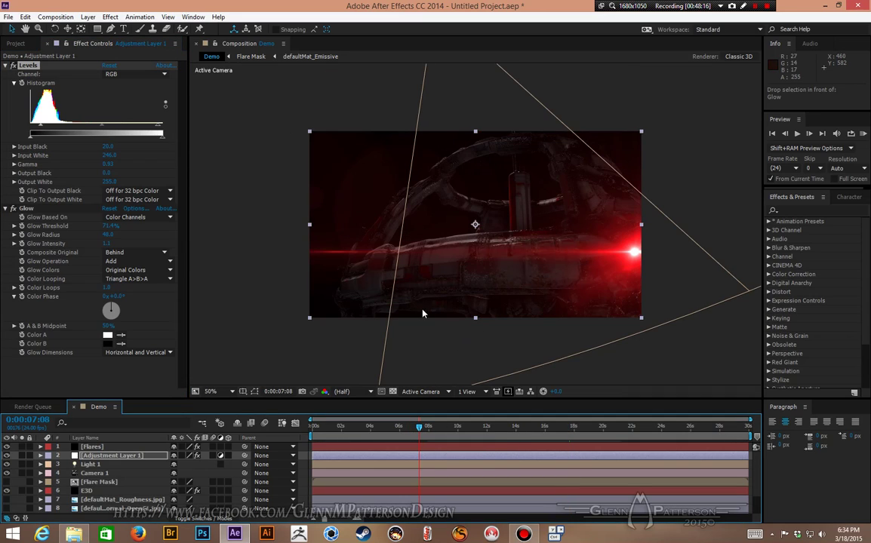
click(358, 430)
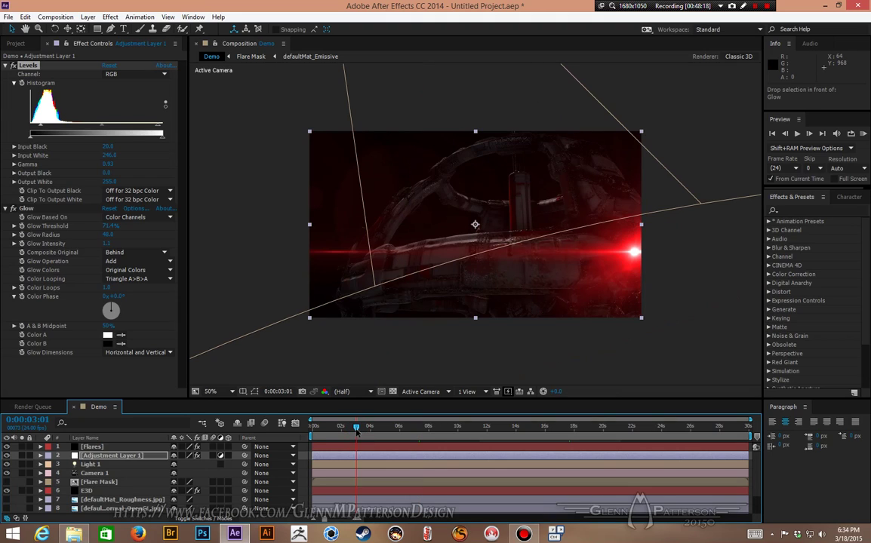
click(683, 428)
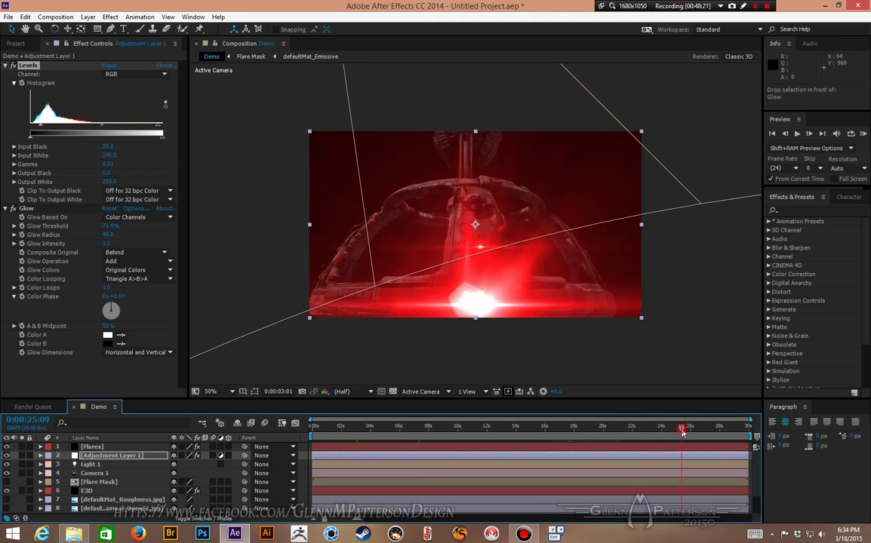
click(712, 429)
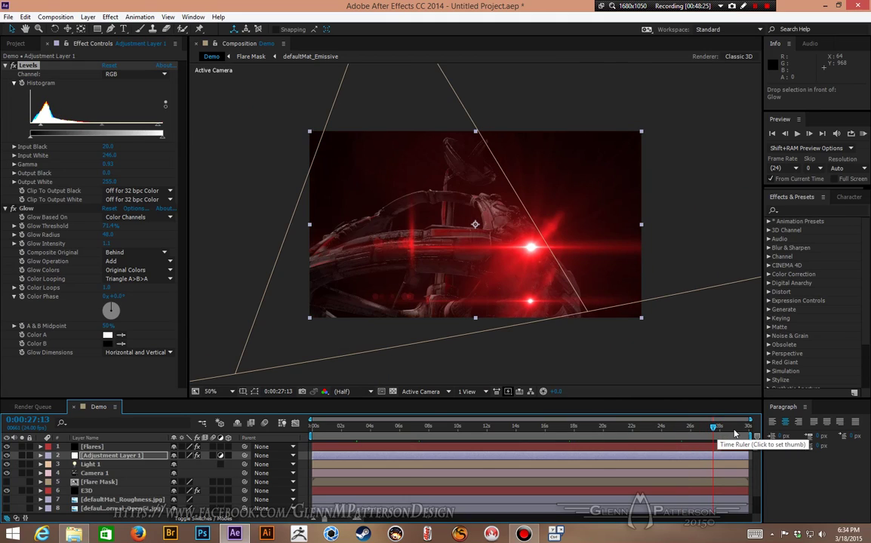
click(733, 429)
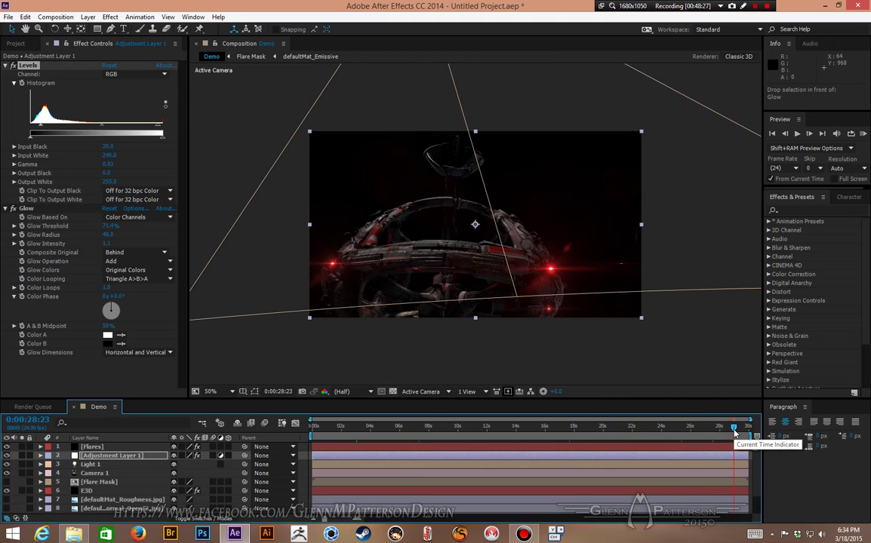
click(653, 432)
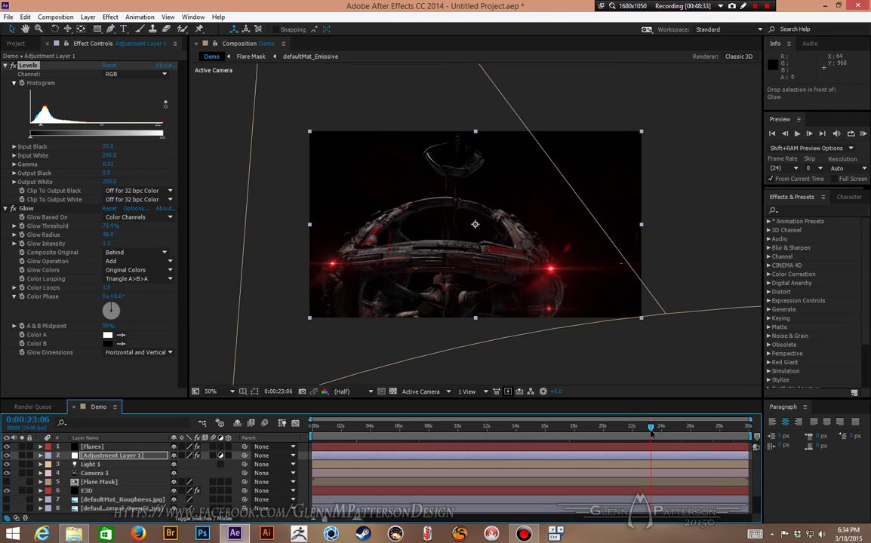
click(607, 432)
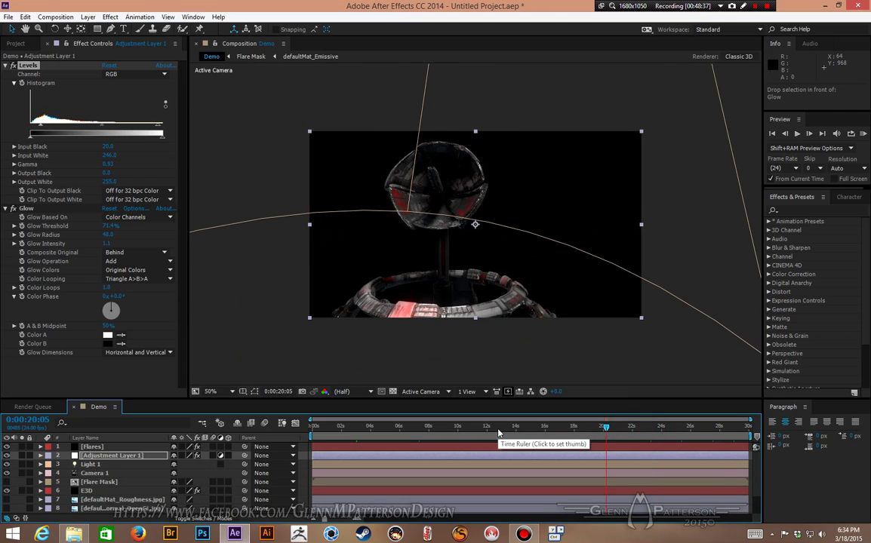
Review the E3D layer's Render Settings and expand its Output group to examine the Multi-Pass Mixer
click(87, 491)
scroll(83, 272, down, 10)
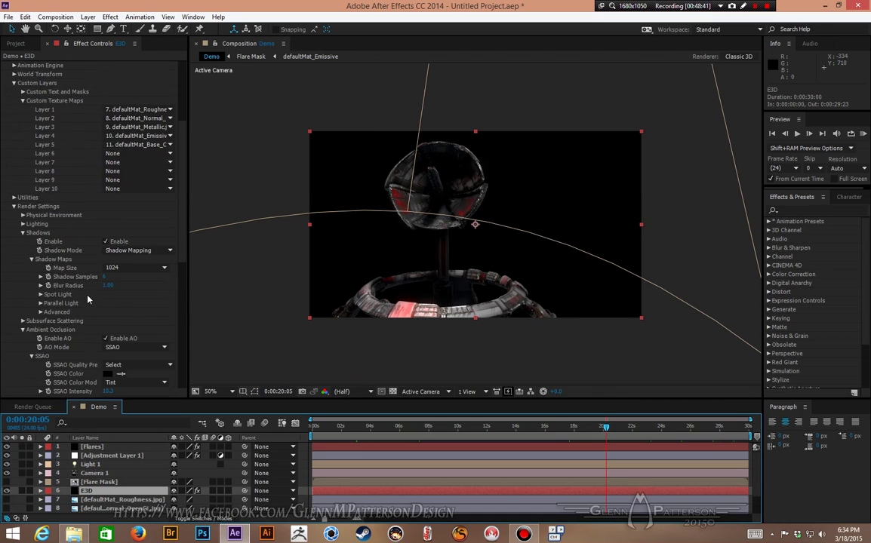
scroll(90, 300, down, 2)
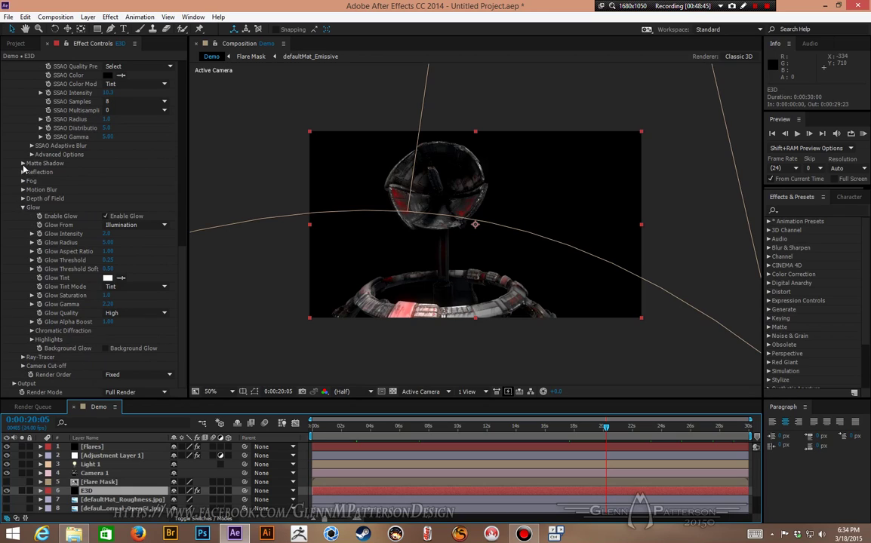
click(14, 384)
scroll(12, 347, down, 7)
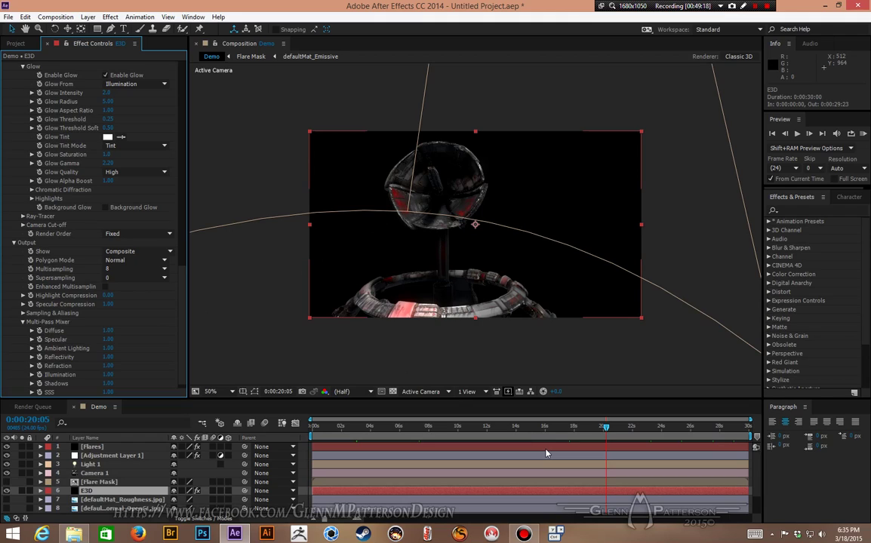
Preview the composition at 0:00:05:17 and 0:00:12:22
click(604, 428)
drag(592, 433, 396, 468)
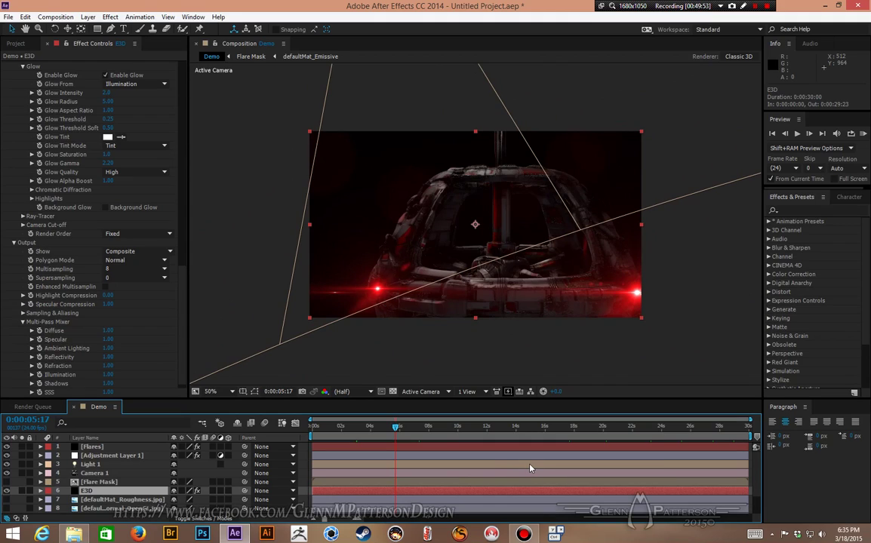
click(500, 433)
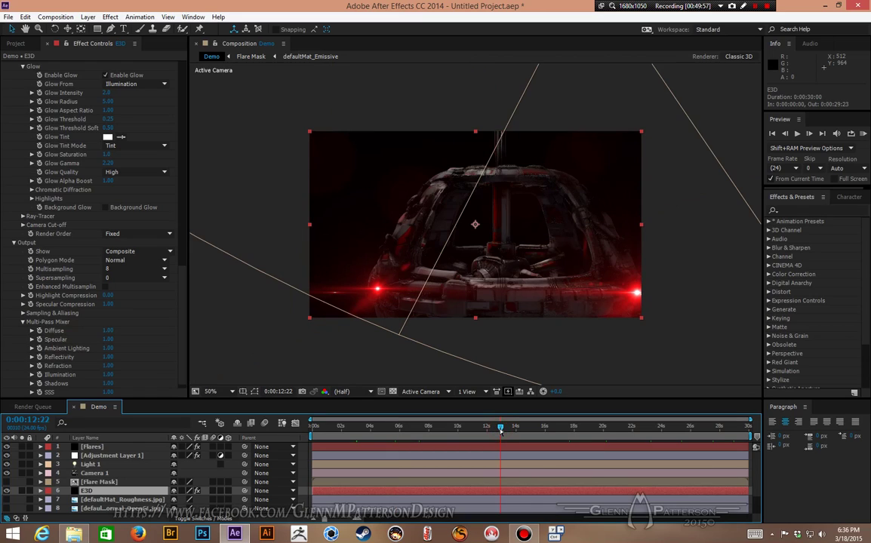